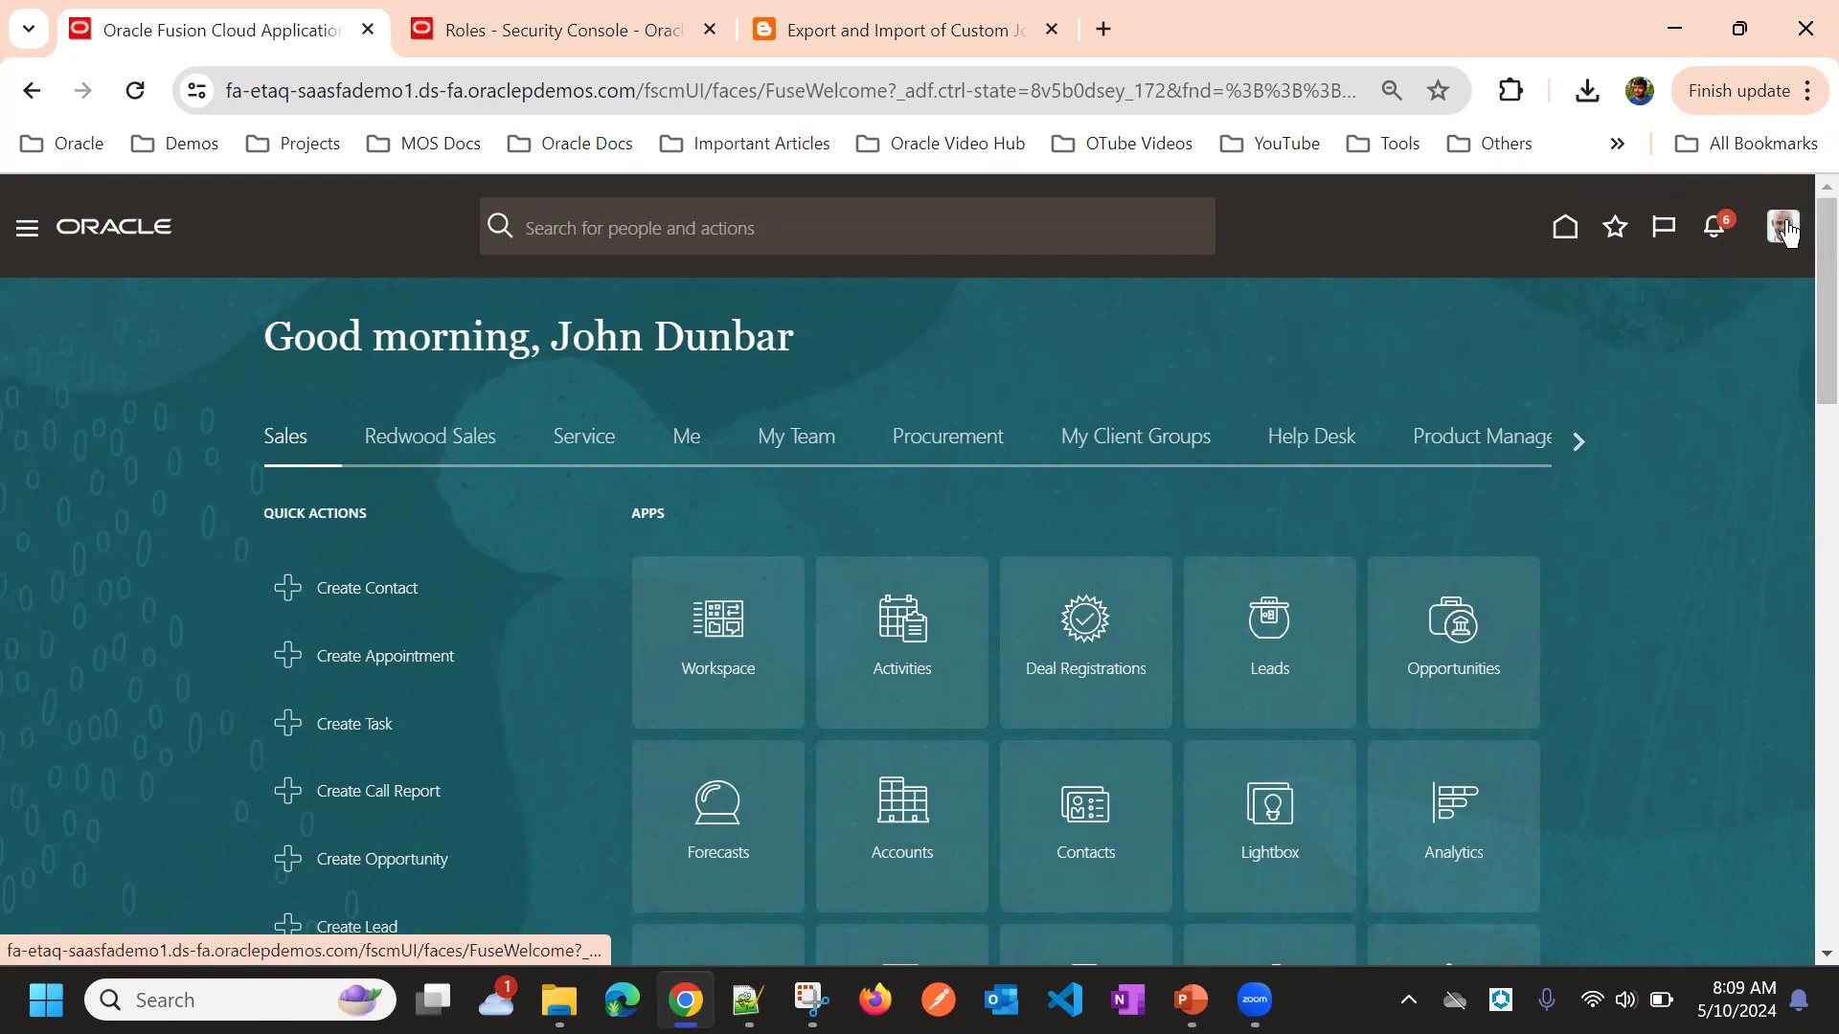
Open the Setup and Maintenance work area from the signed-in user's settings
left_click(1783, 228)
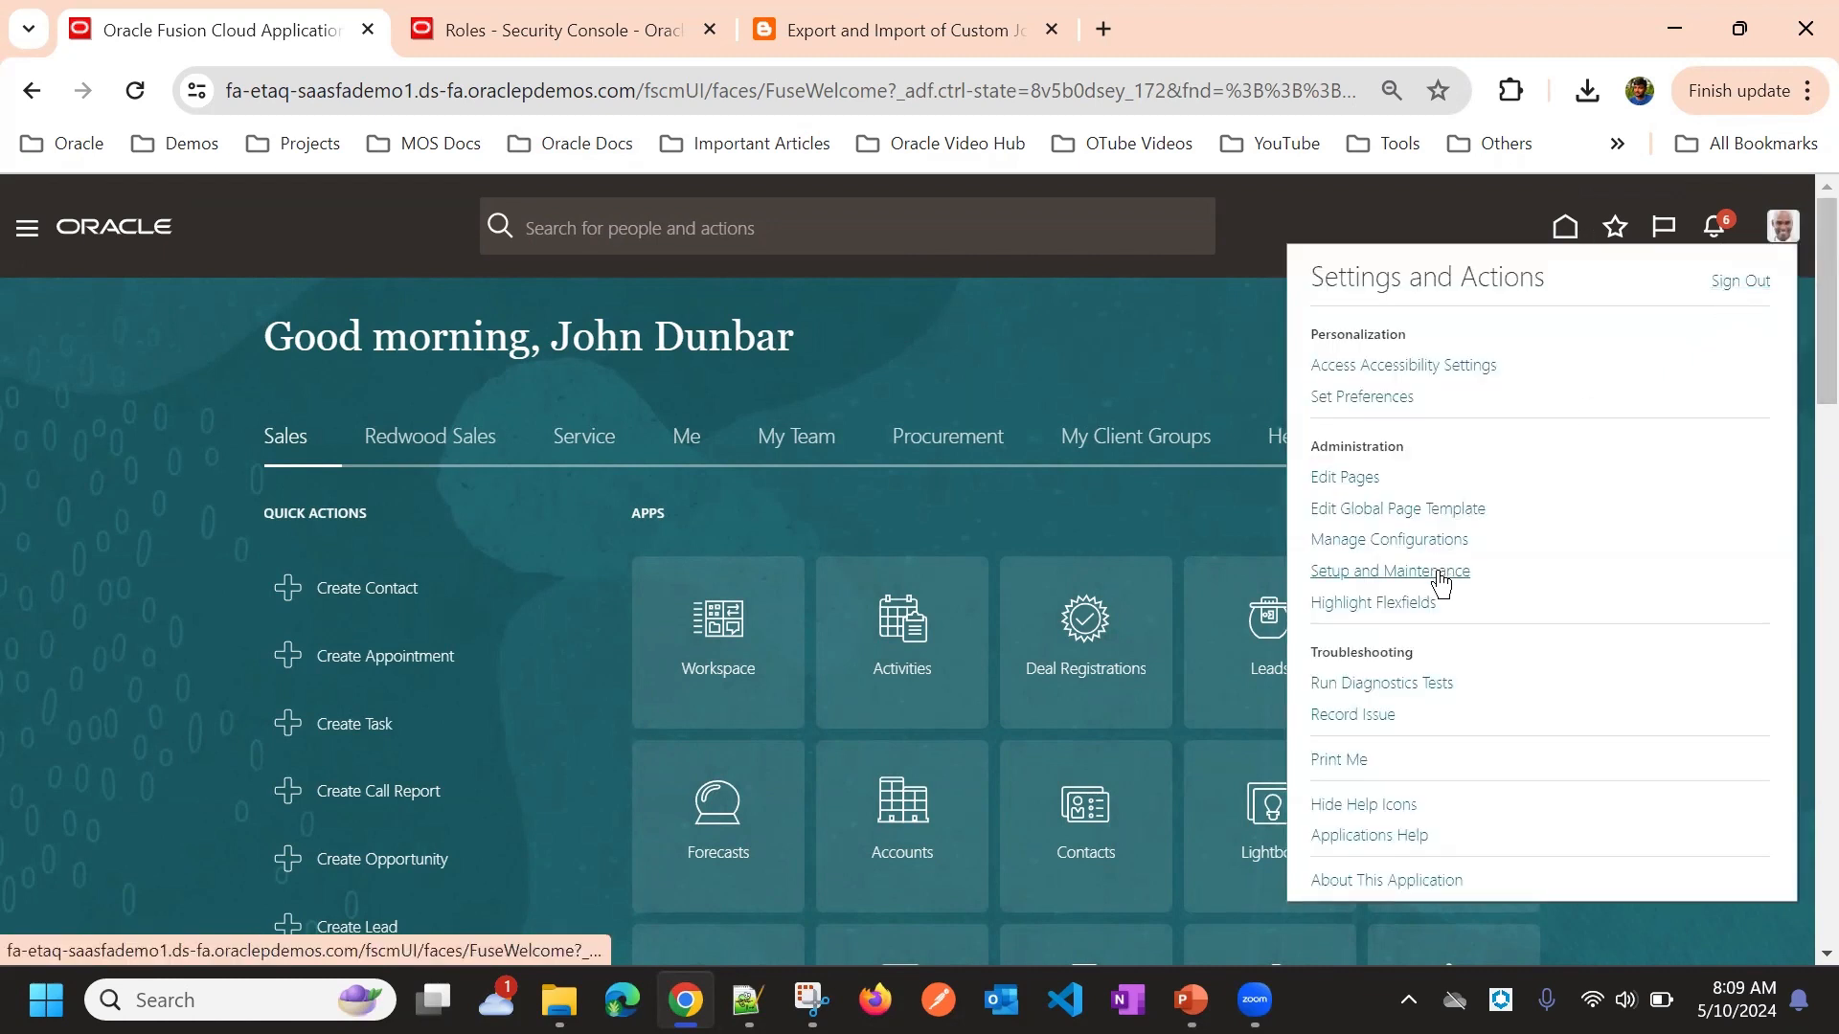
left_click(1438, 573)
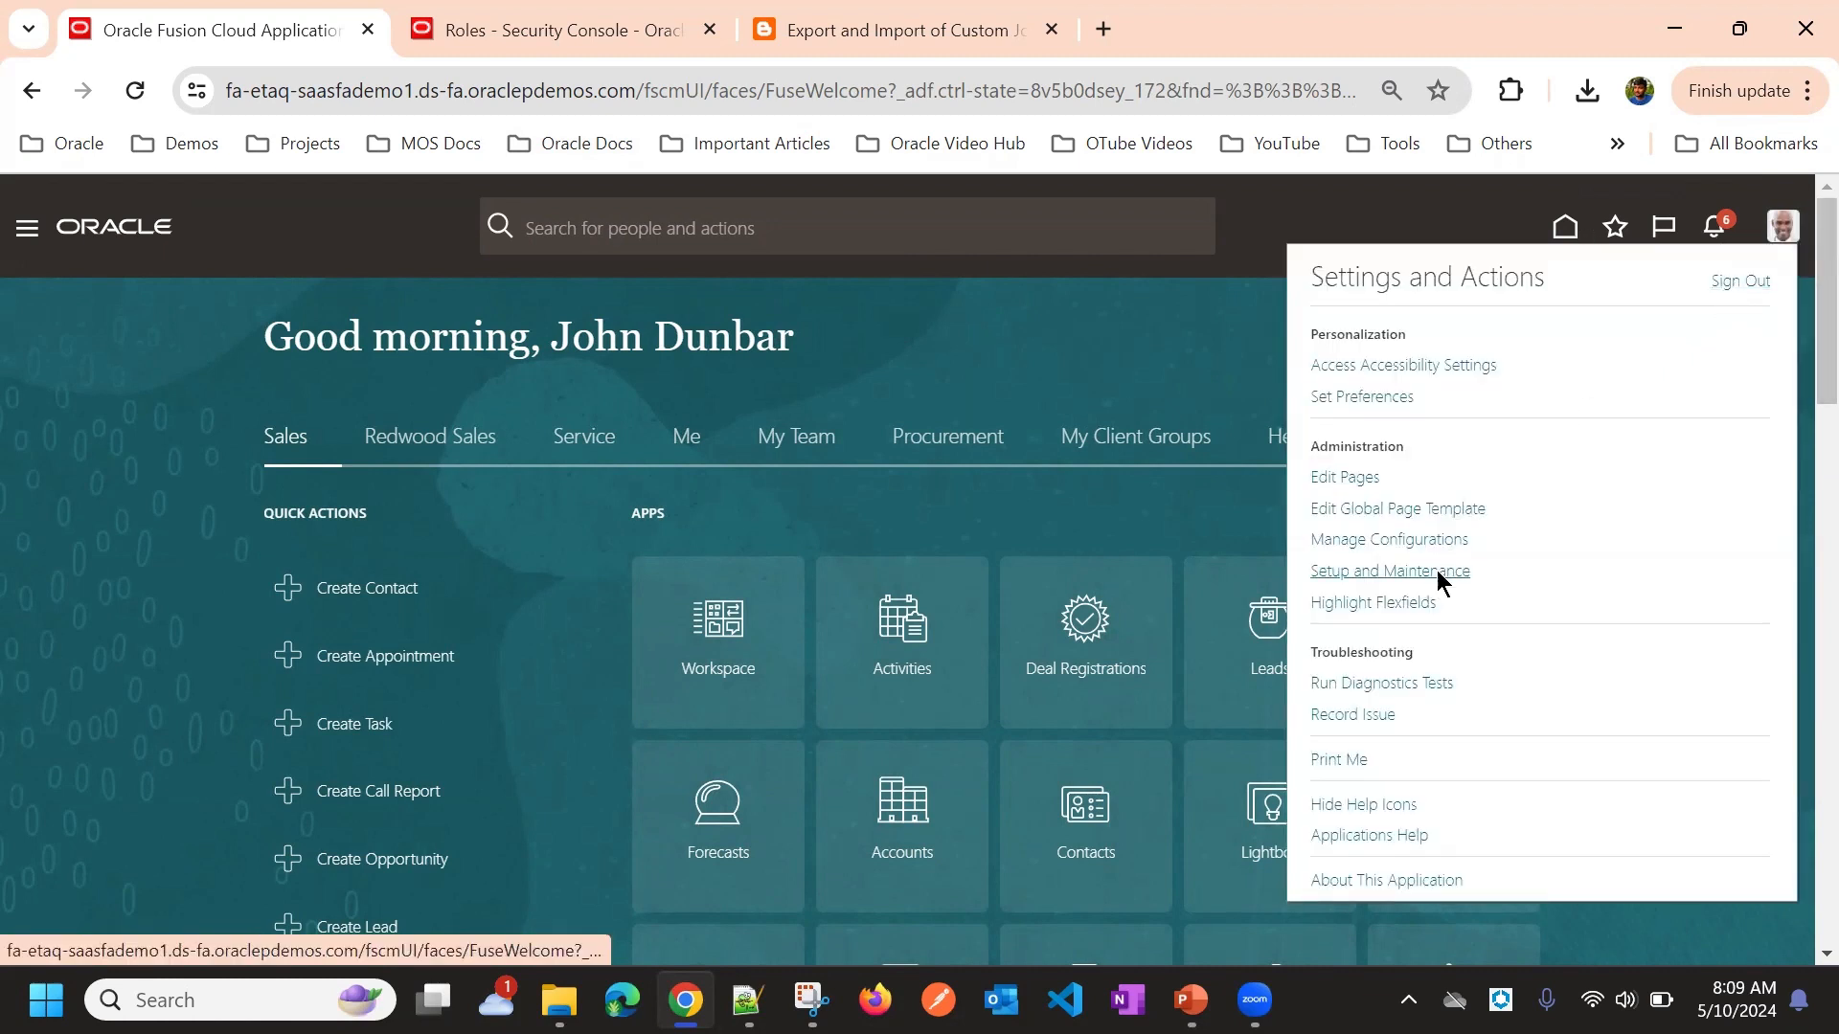
left_click(1386, 574)
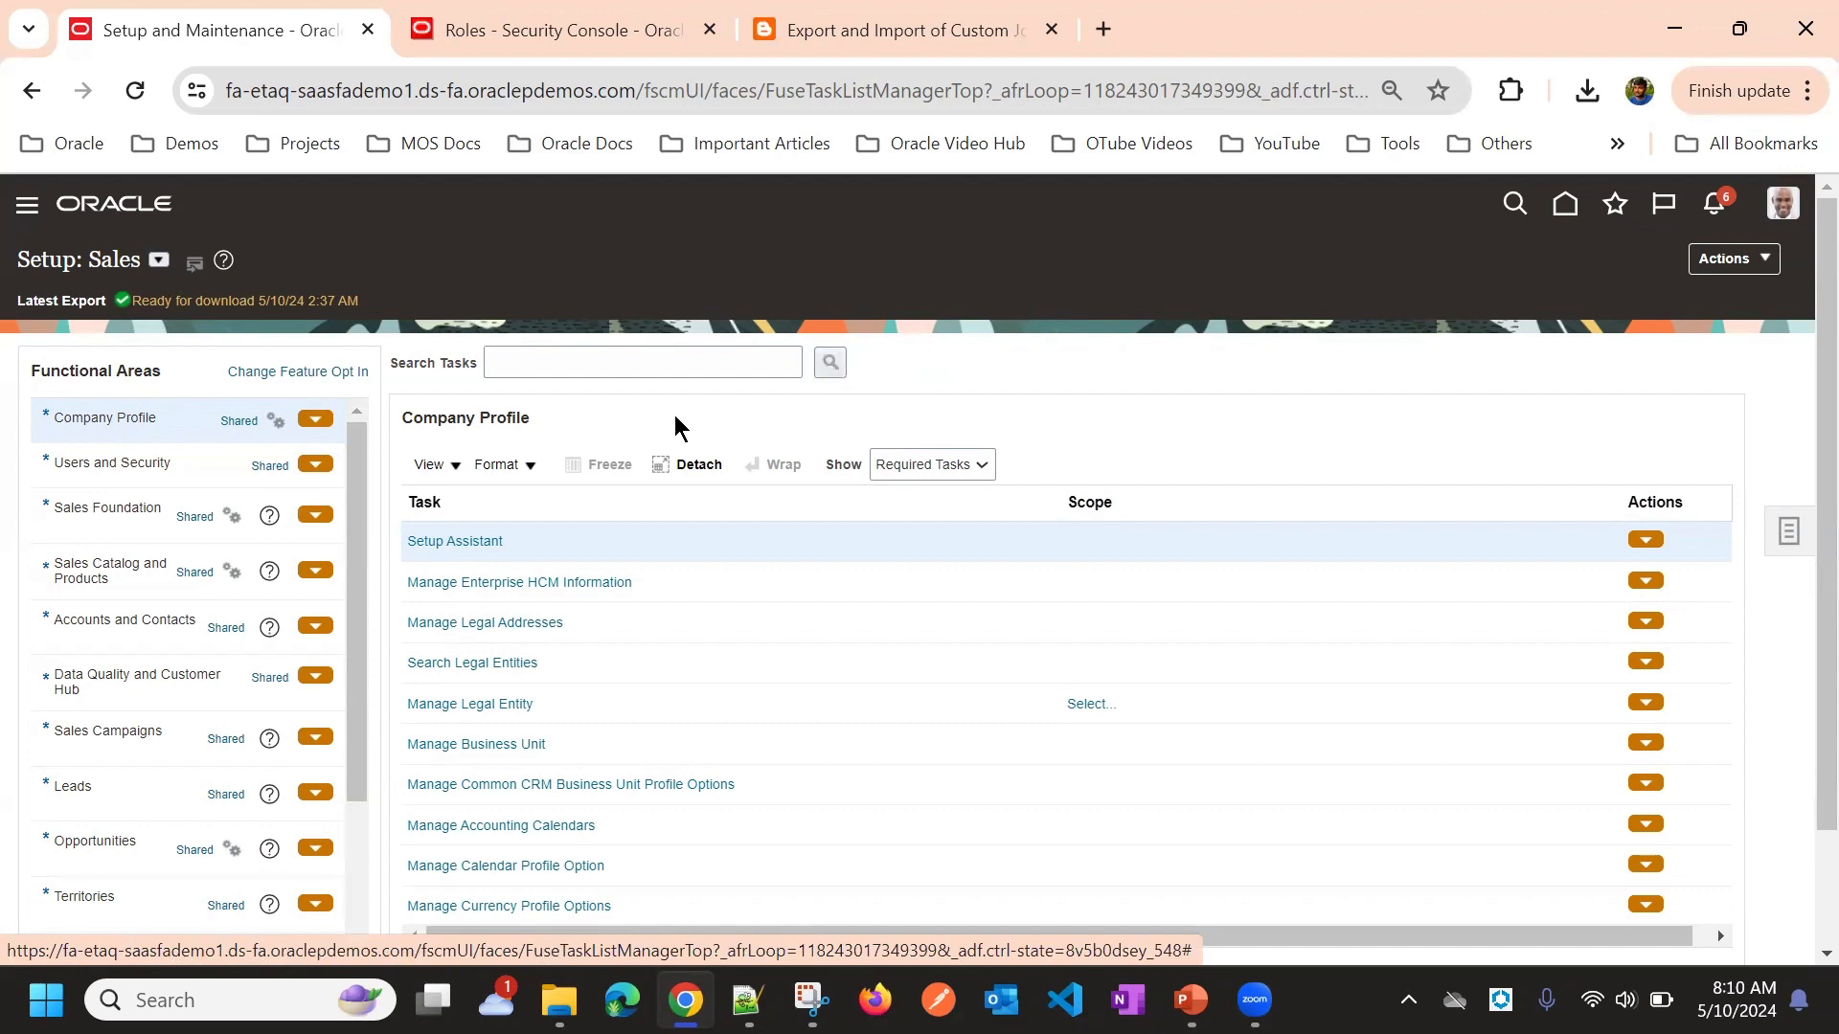
Choose Sales as the setup offering
left_click(158, 259)
scroll(232, 537, "down", 1)
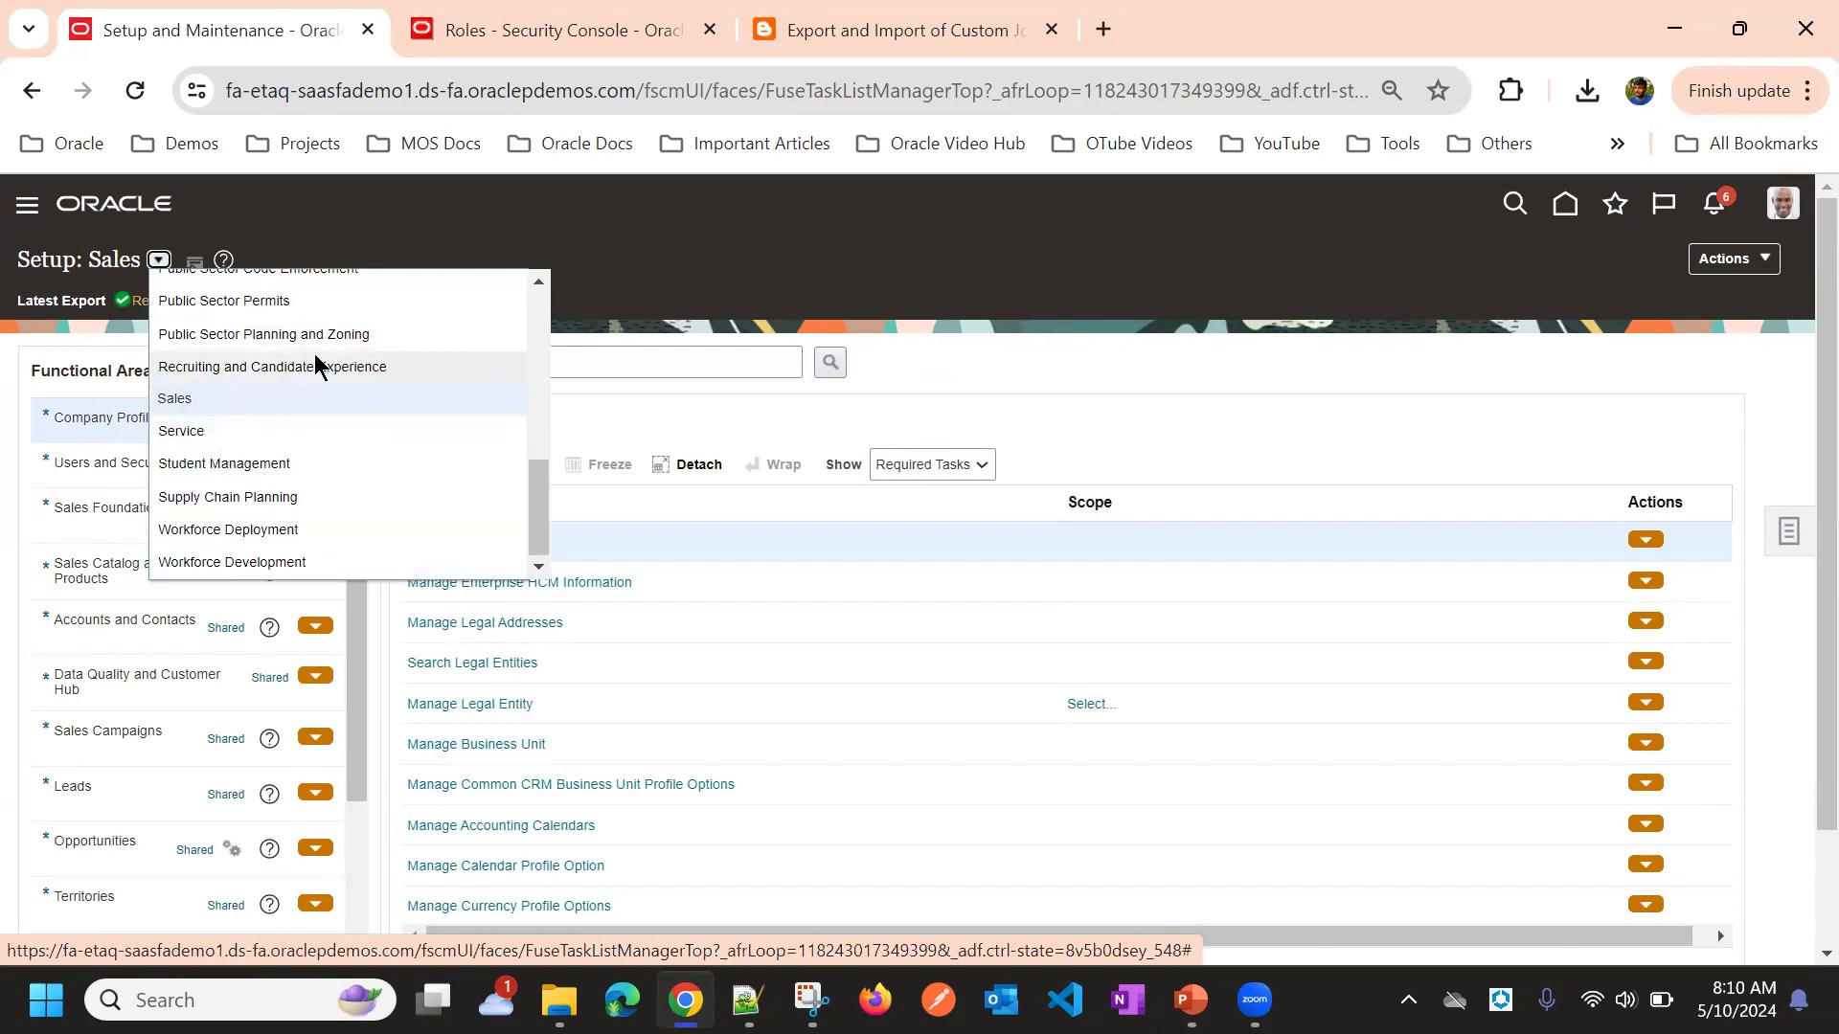
scroll(316, 358, "up", 1)
scroll(316, 358, "down", 1)
left_click(220, 397)
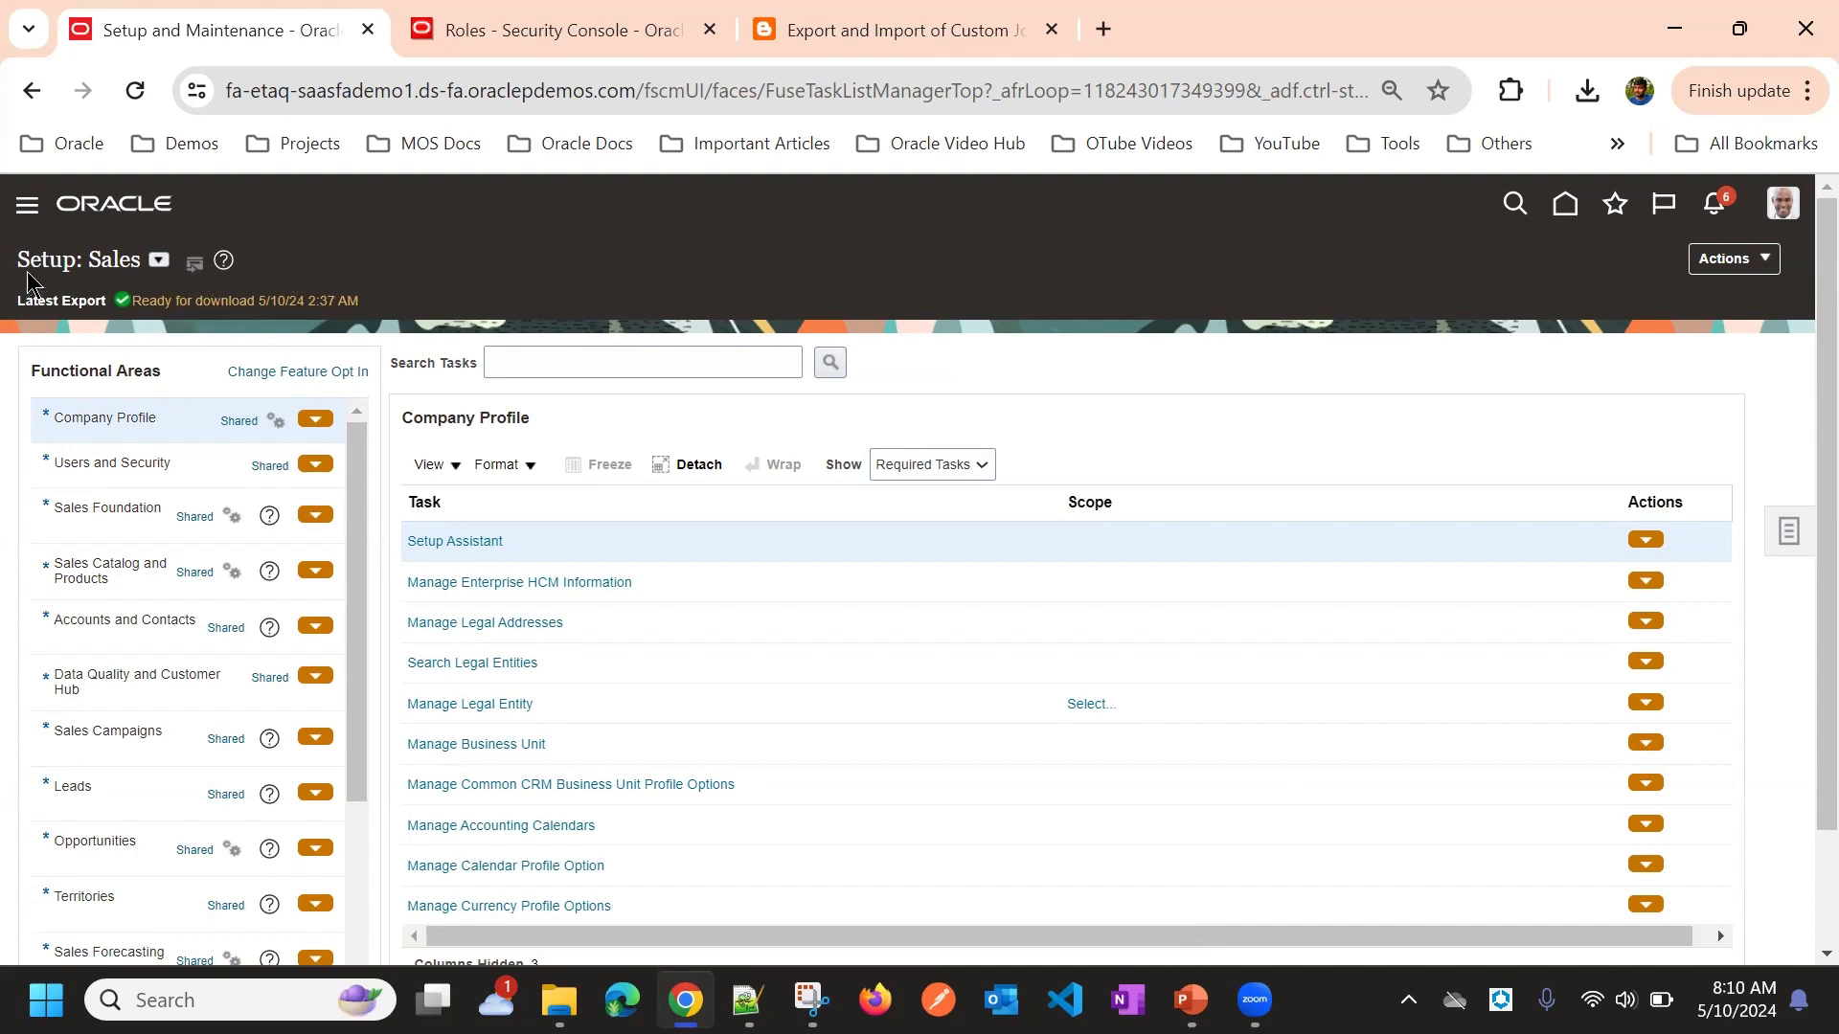
Examine the functional areas listed for the Sales offering
left_click_drag(19, 264, 146, 278)
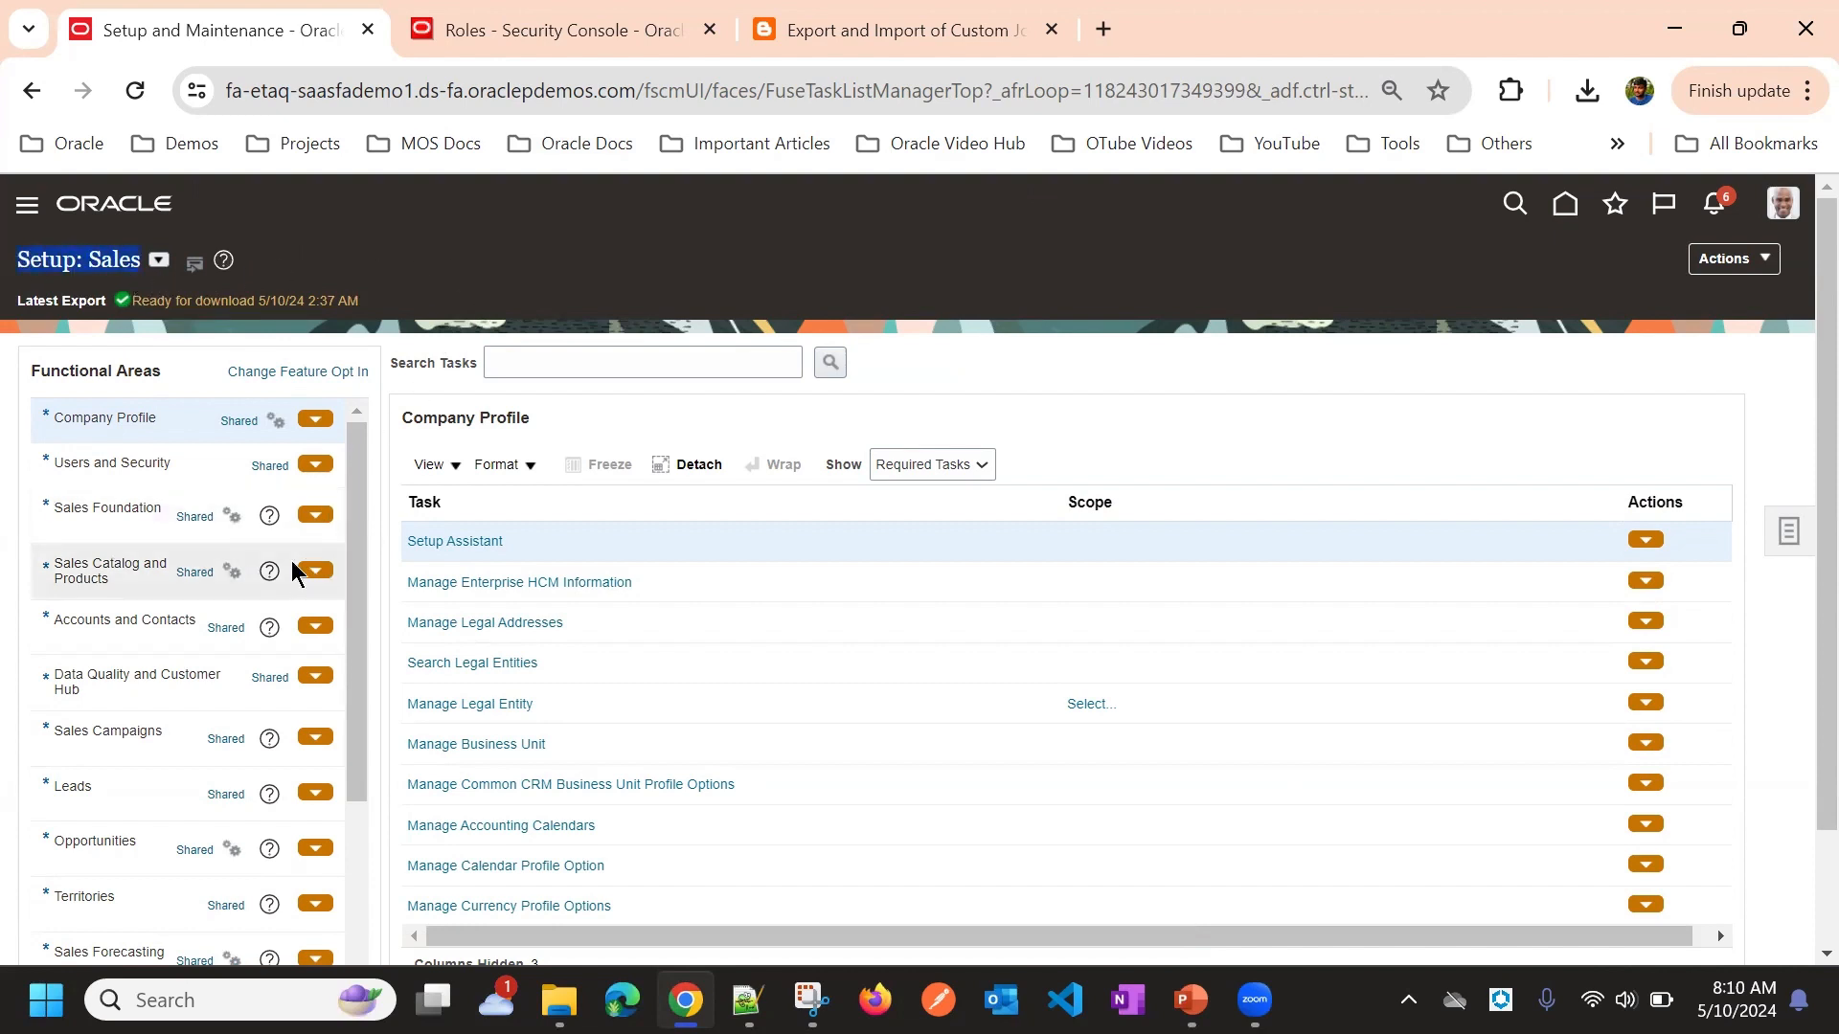
scroll(912, 468, "down", 2)
scroll(206, 498, "down", 8)
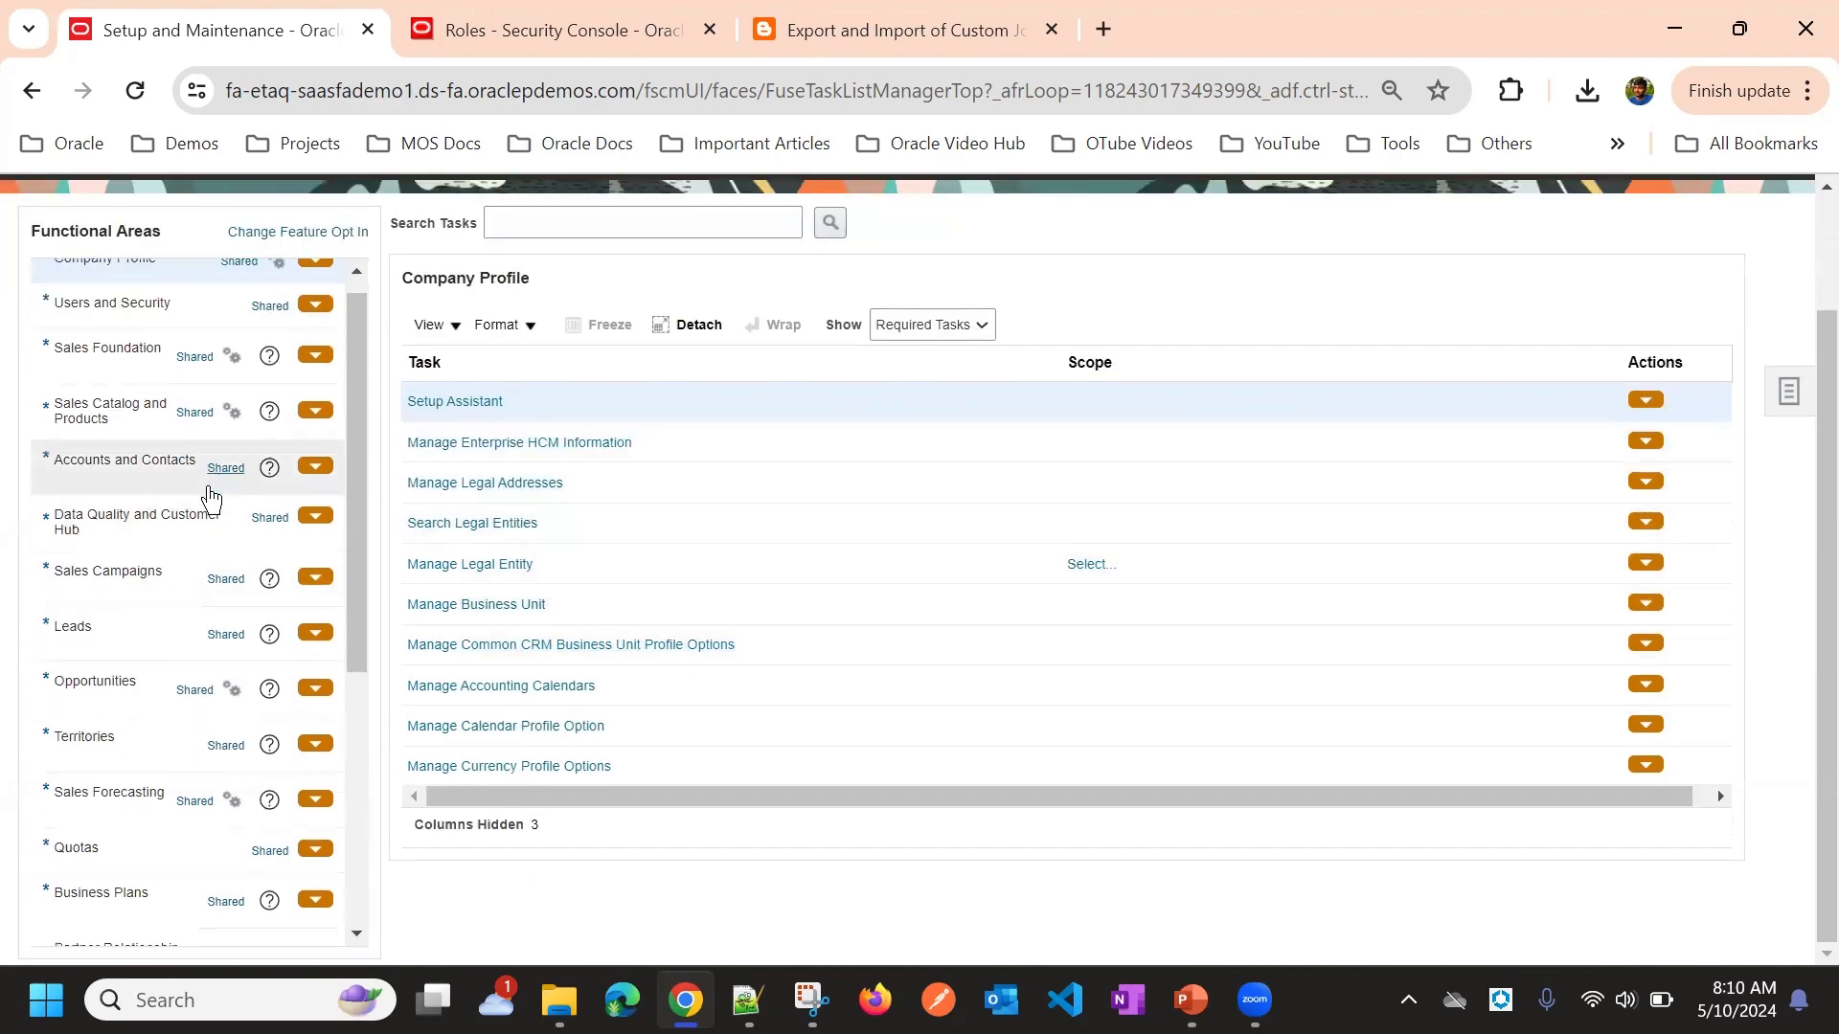
scroll(163, 536, "up", 8)
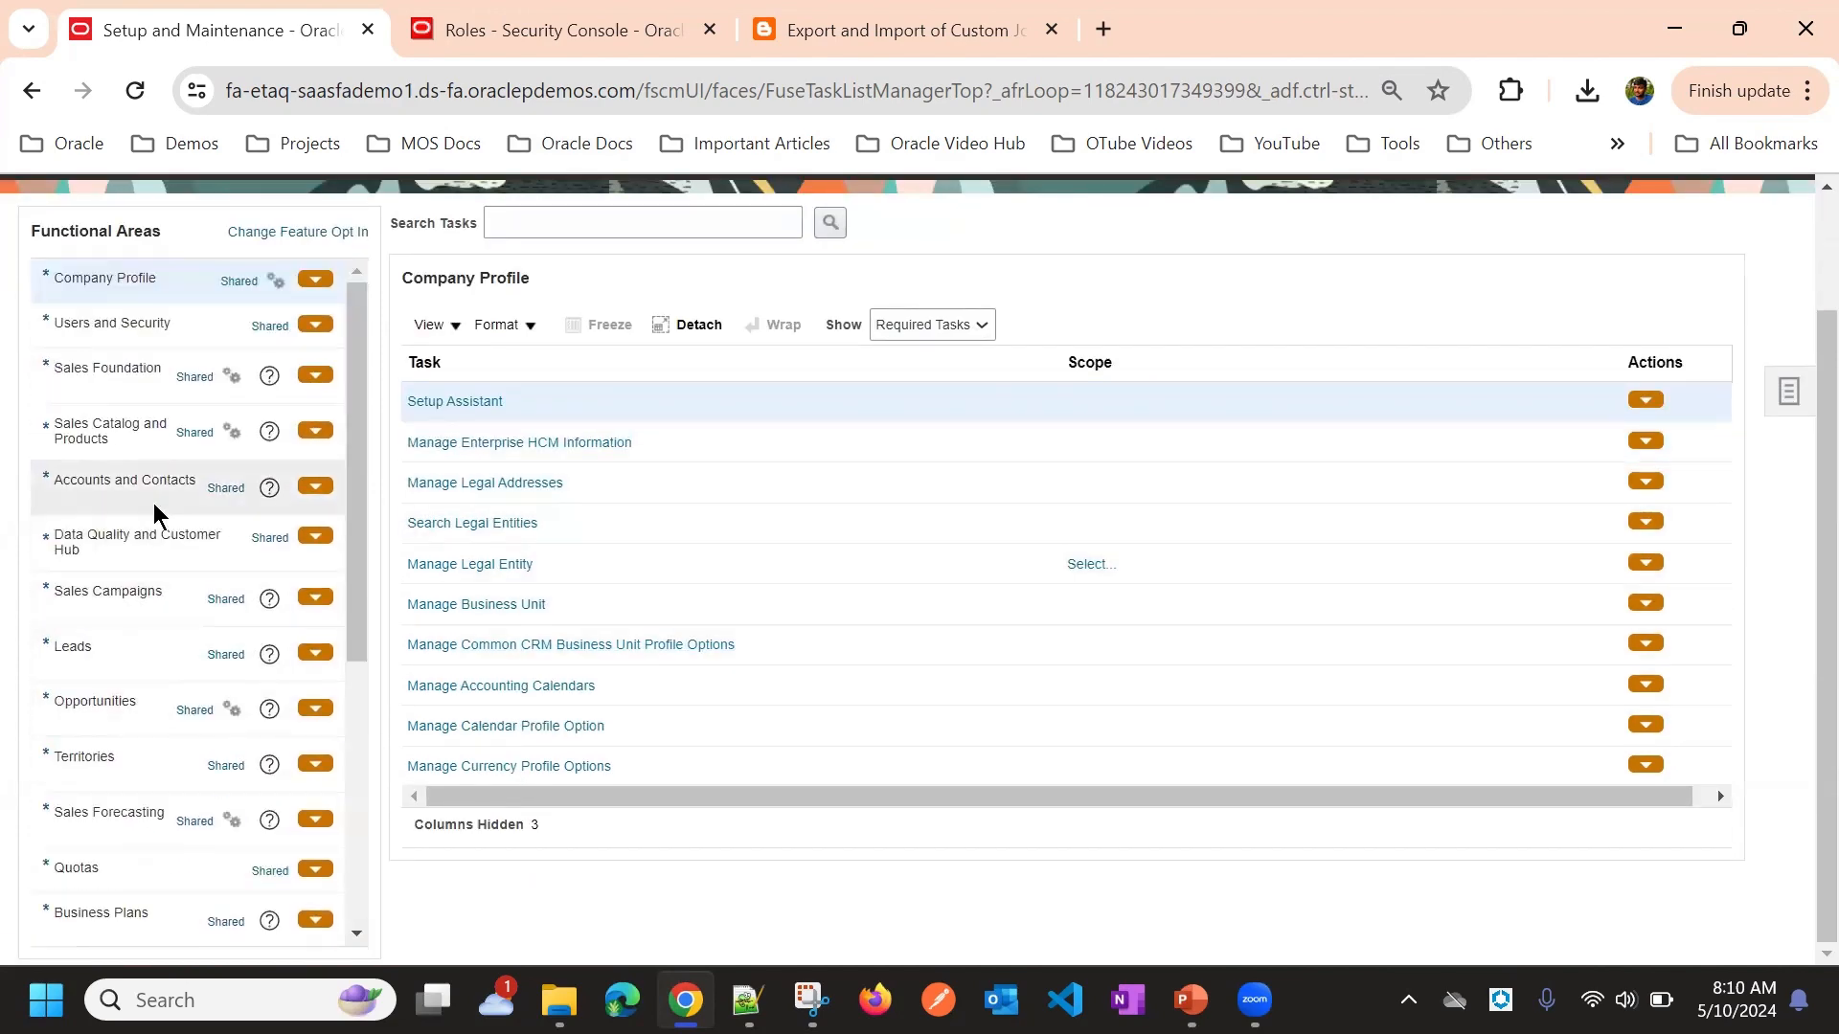
scroll(145, 343, "up", 2)
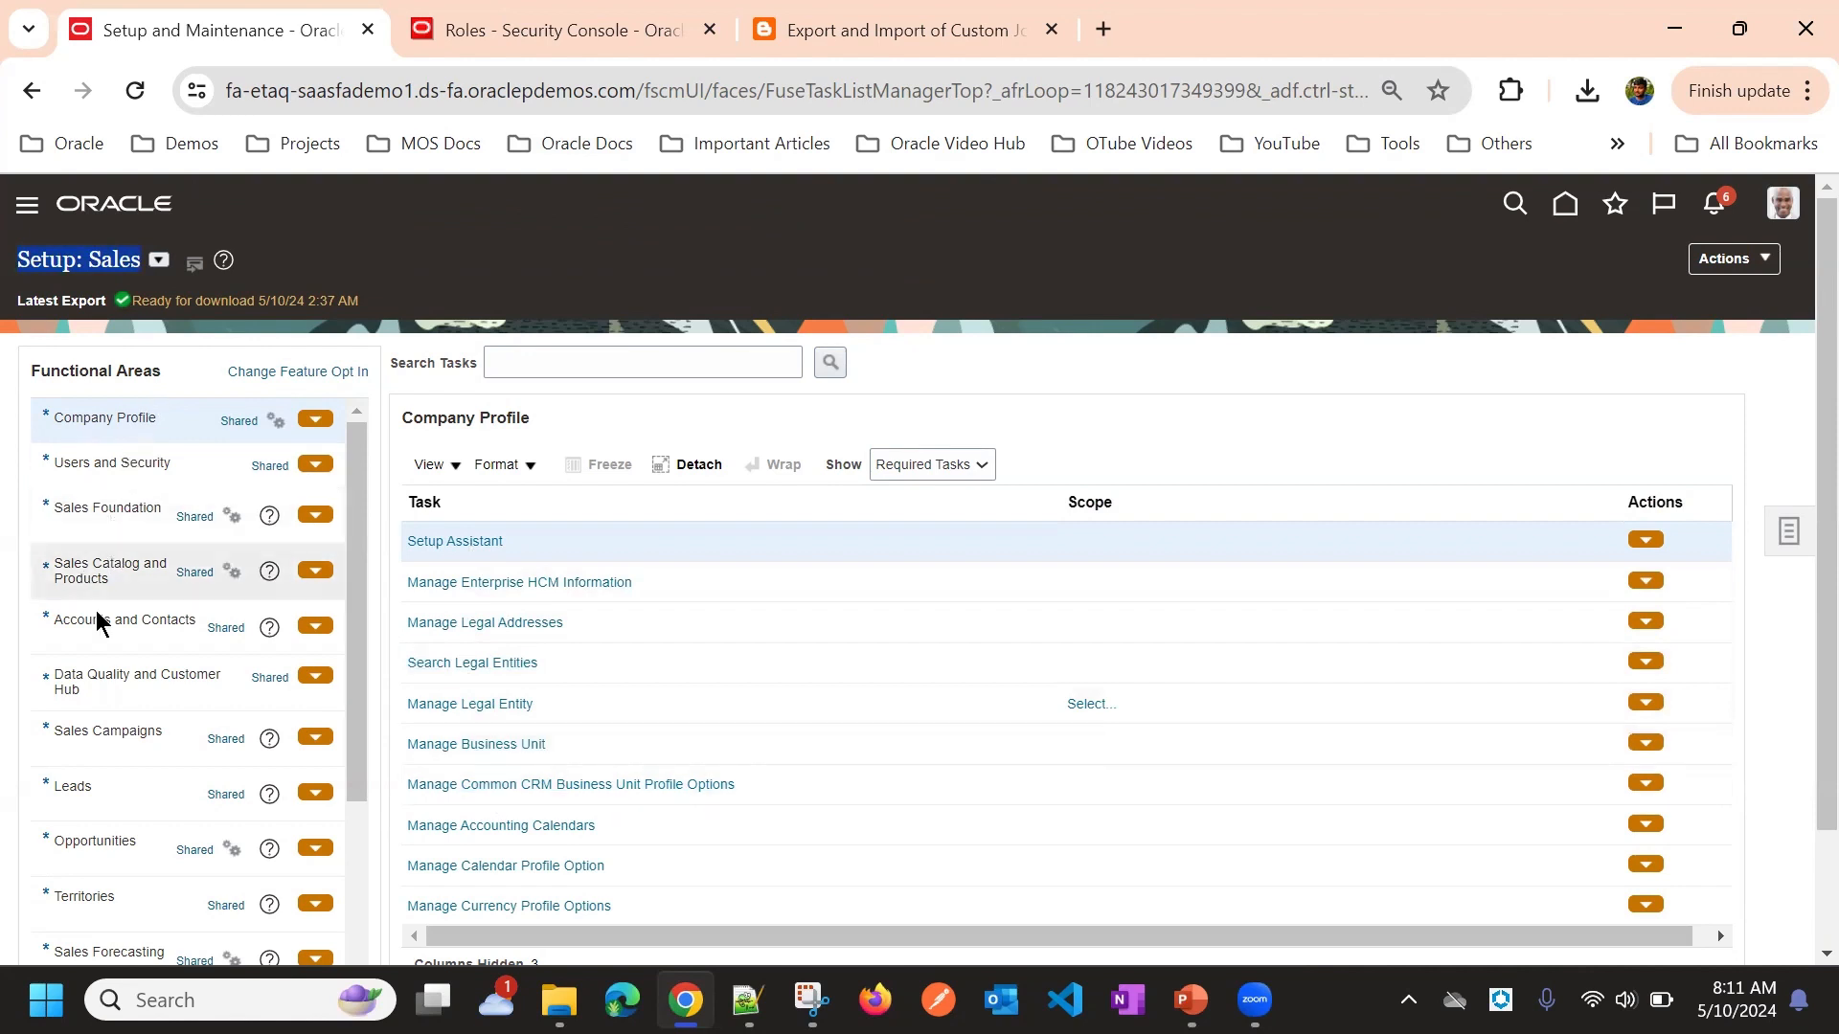
left_click(674, 280)
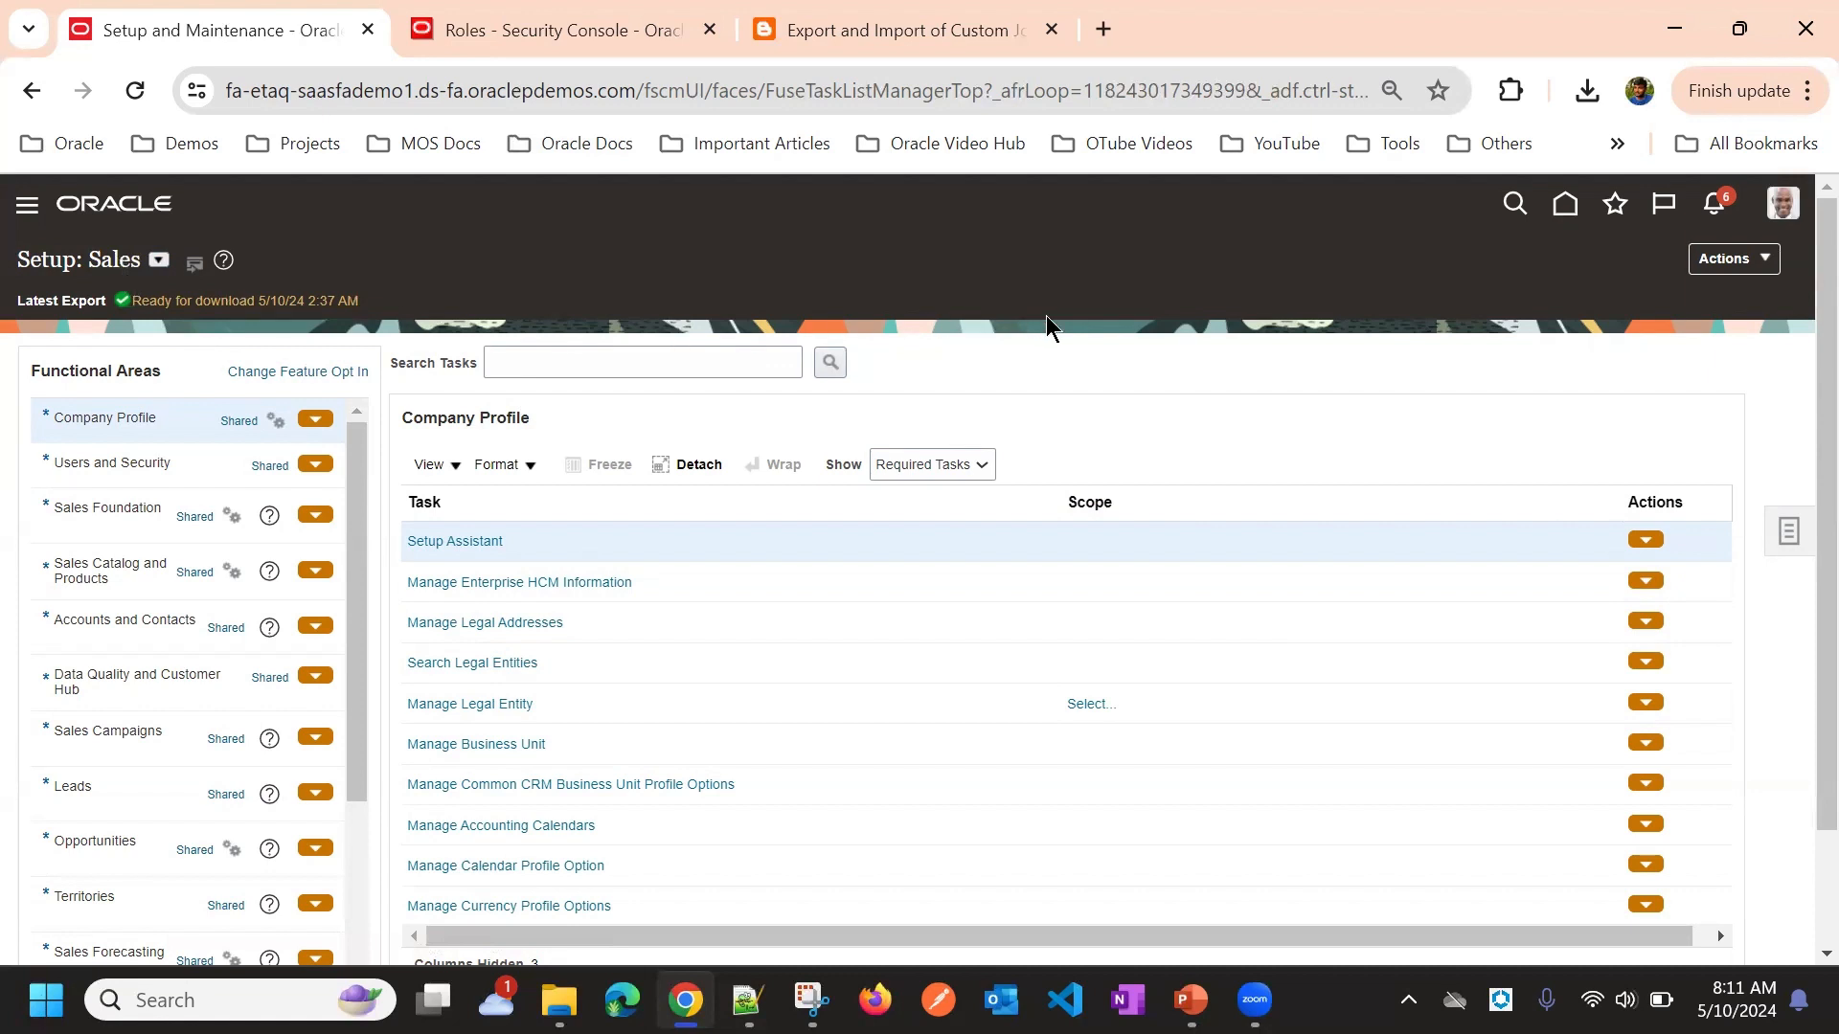
left_click(1765, 266)
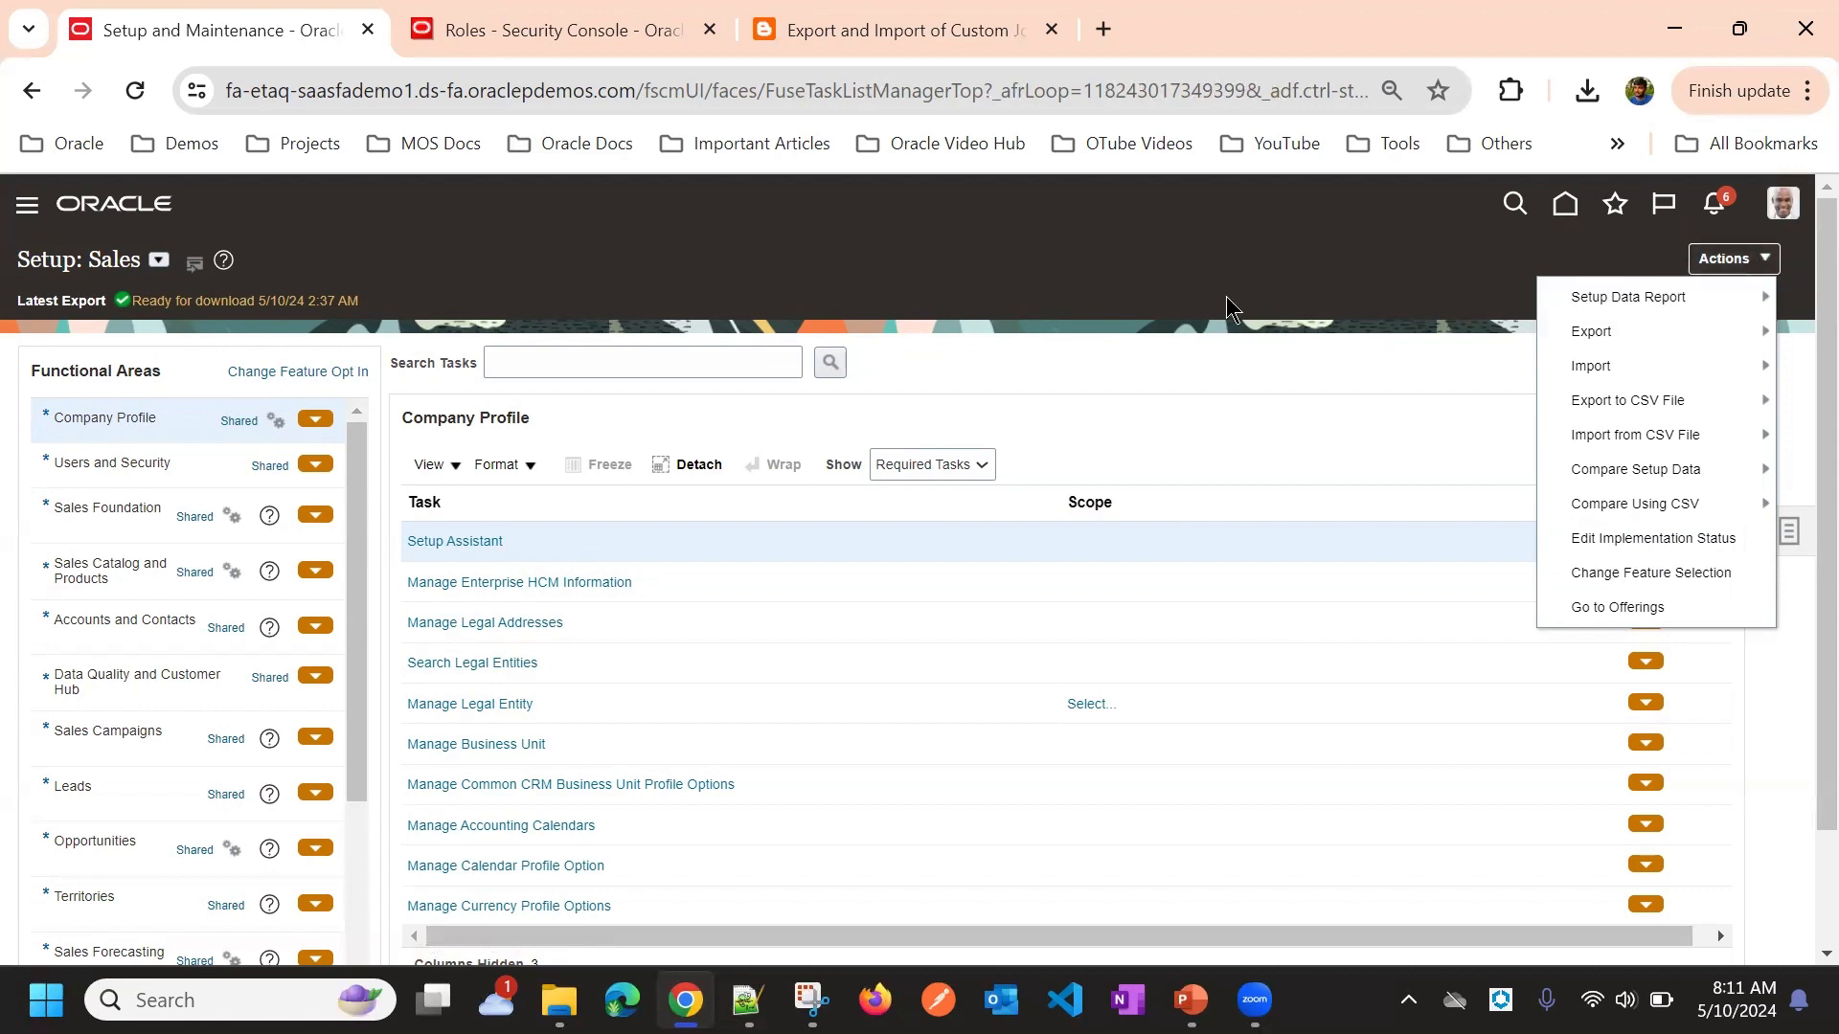
left_click(1146, 273)
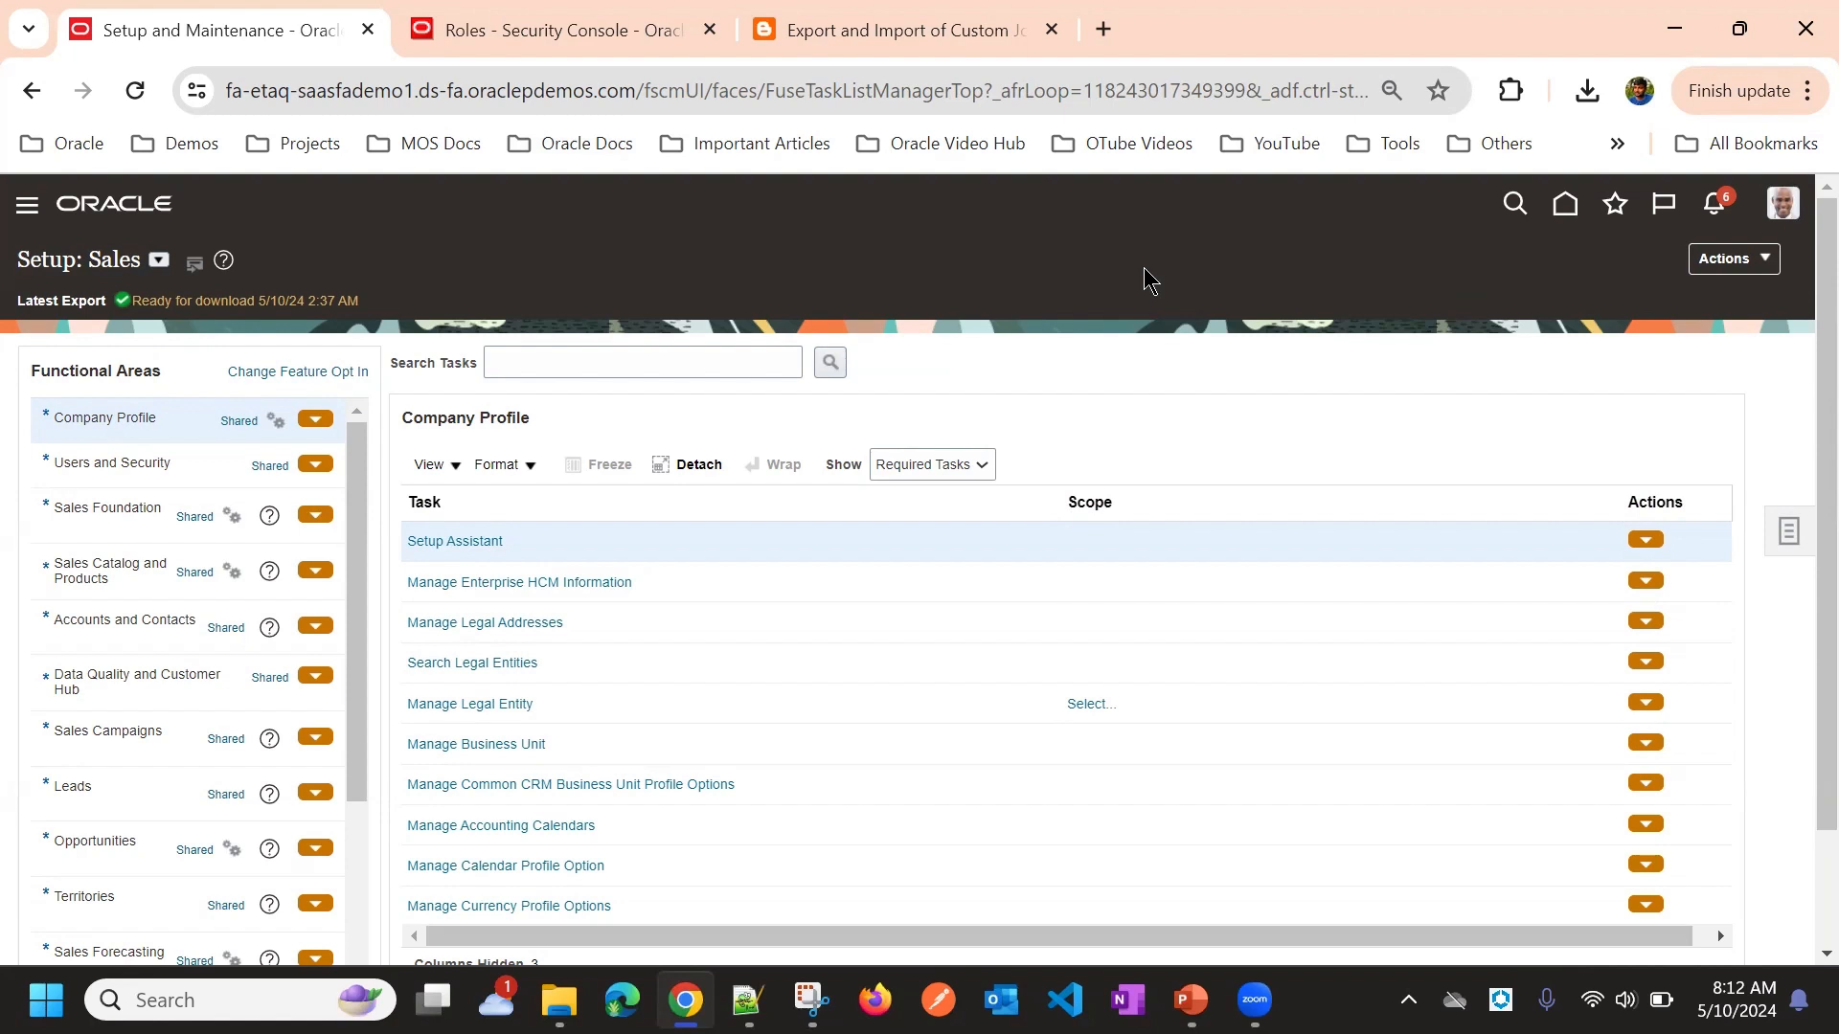
left_click(1732, 259)
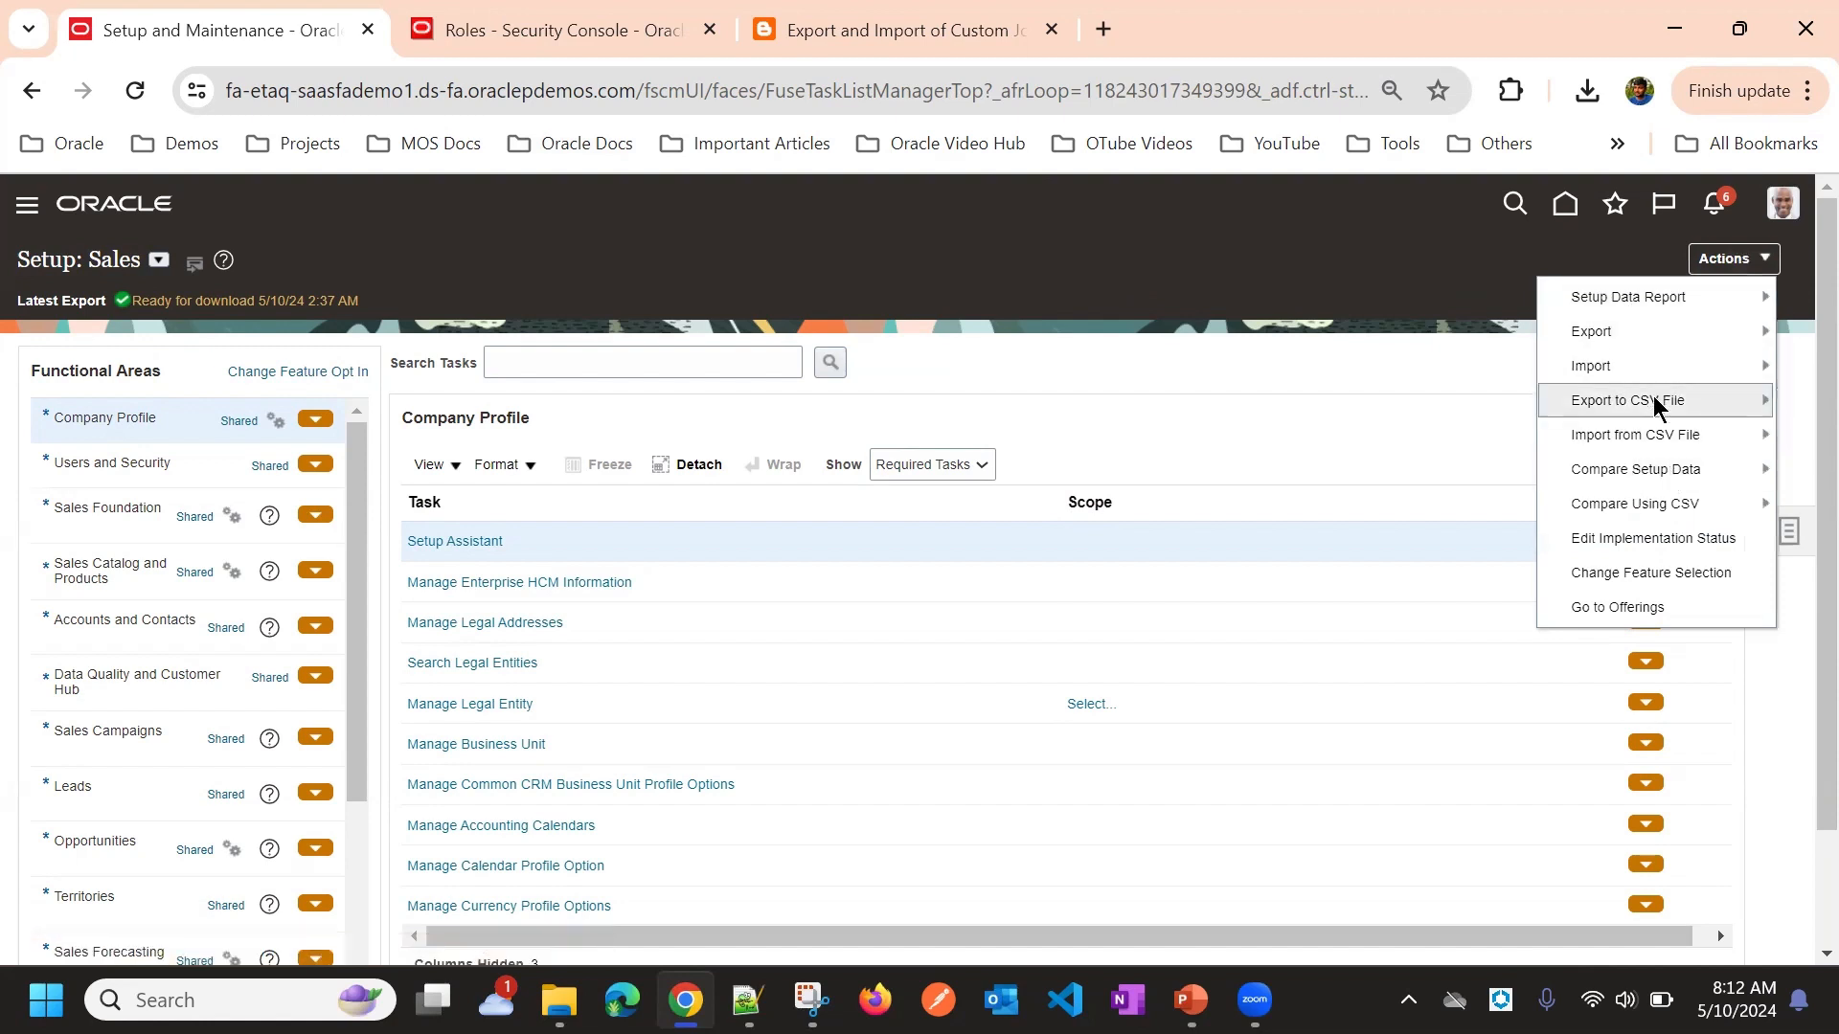
left_click(1230, 313)
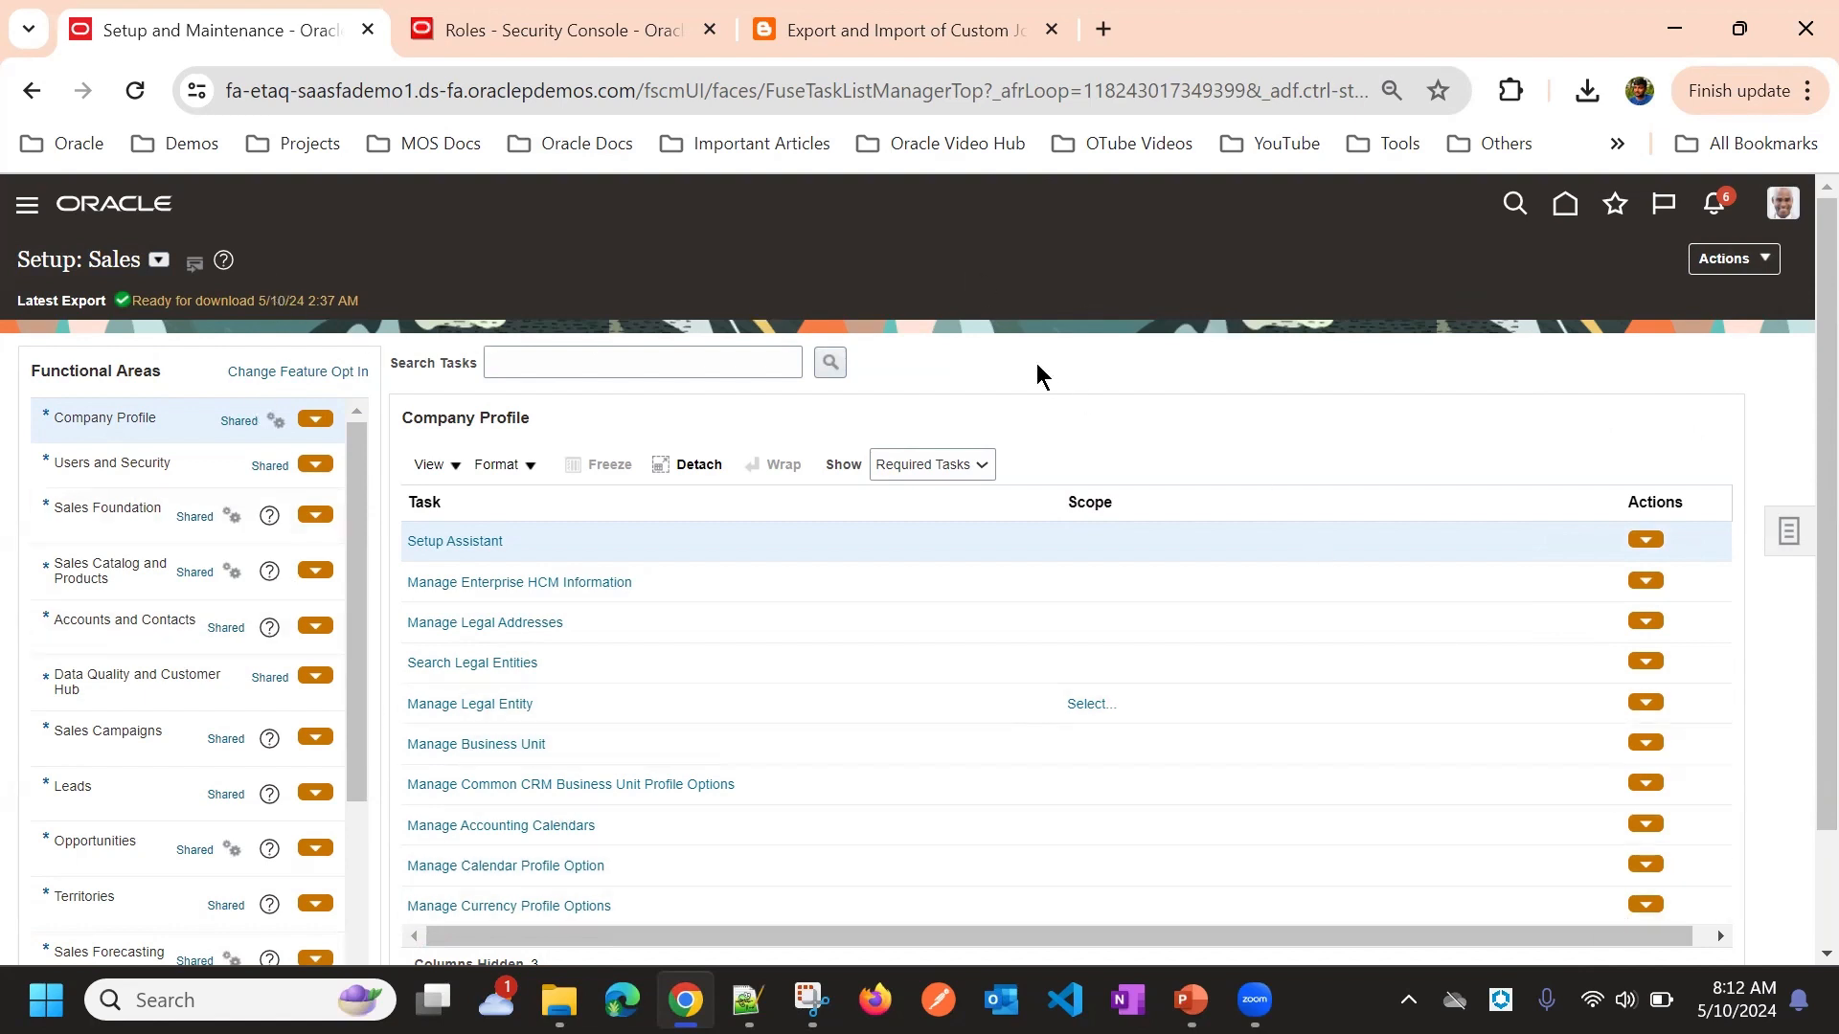
Start creating a new export of the Sales offering's setup data
left_click(1744, 268)
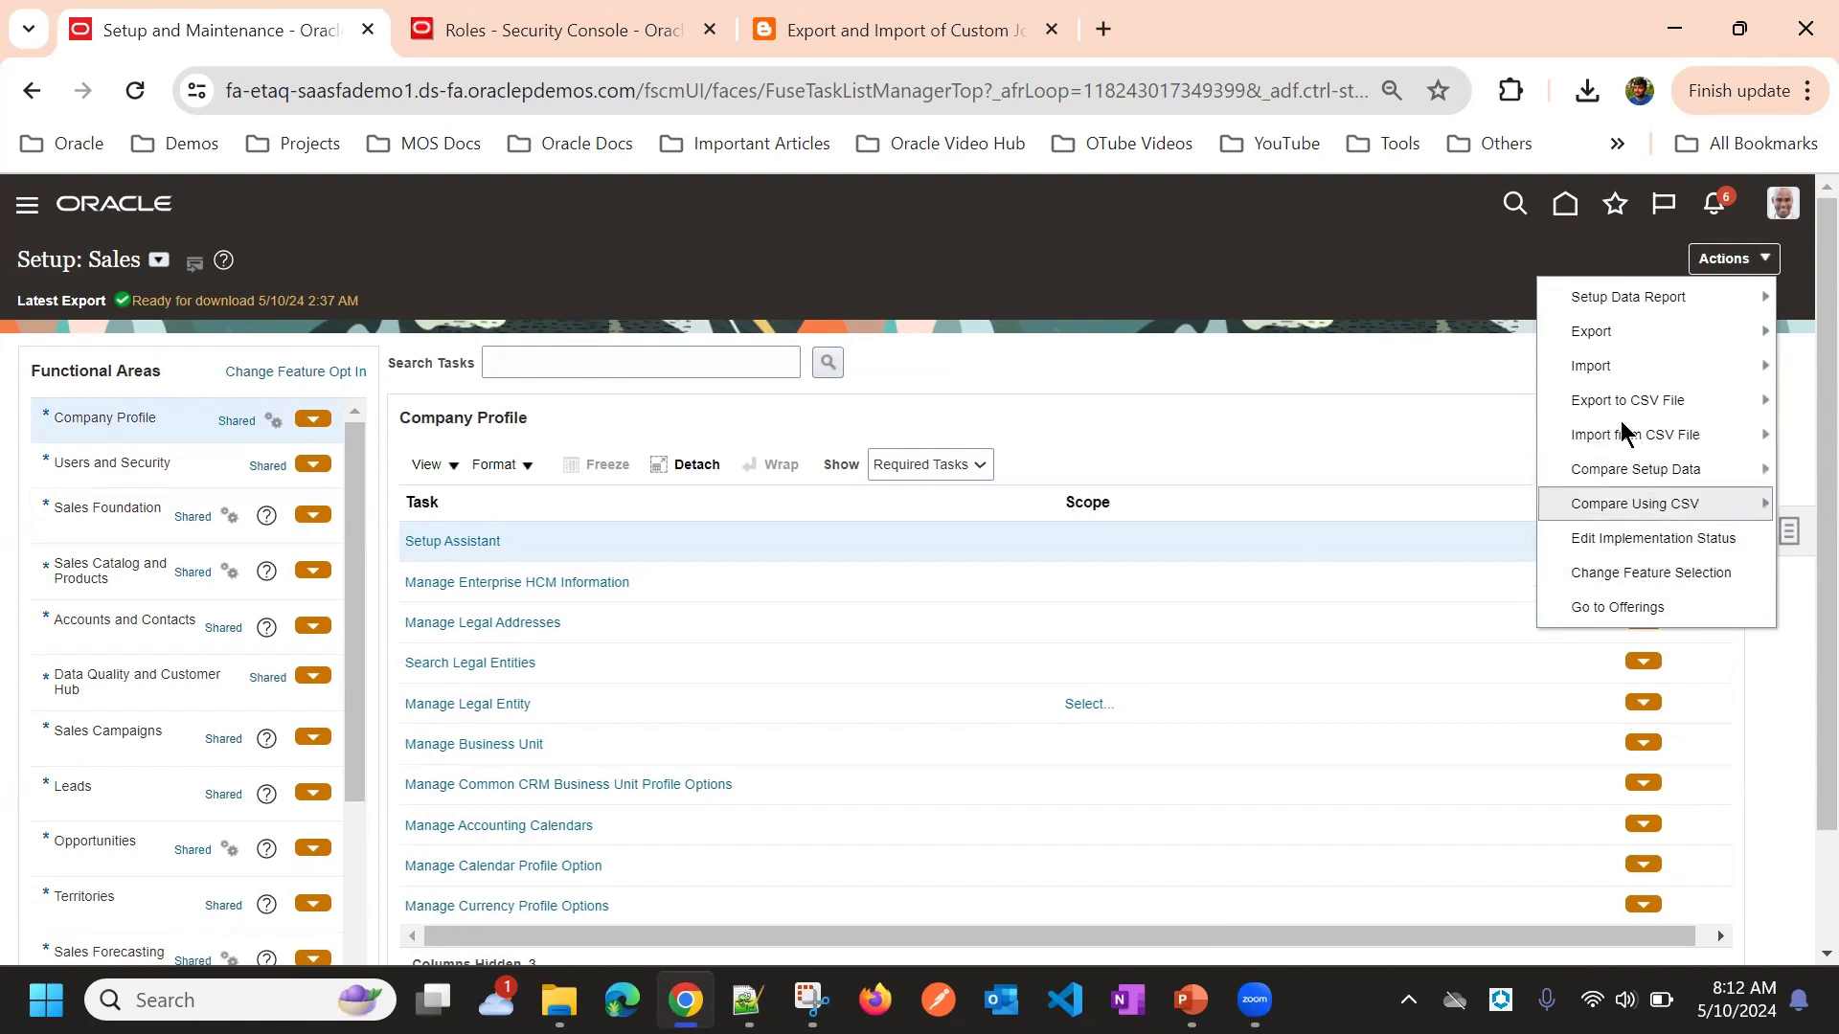
left_click(1594, 343)
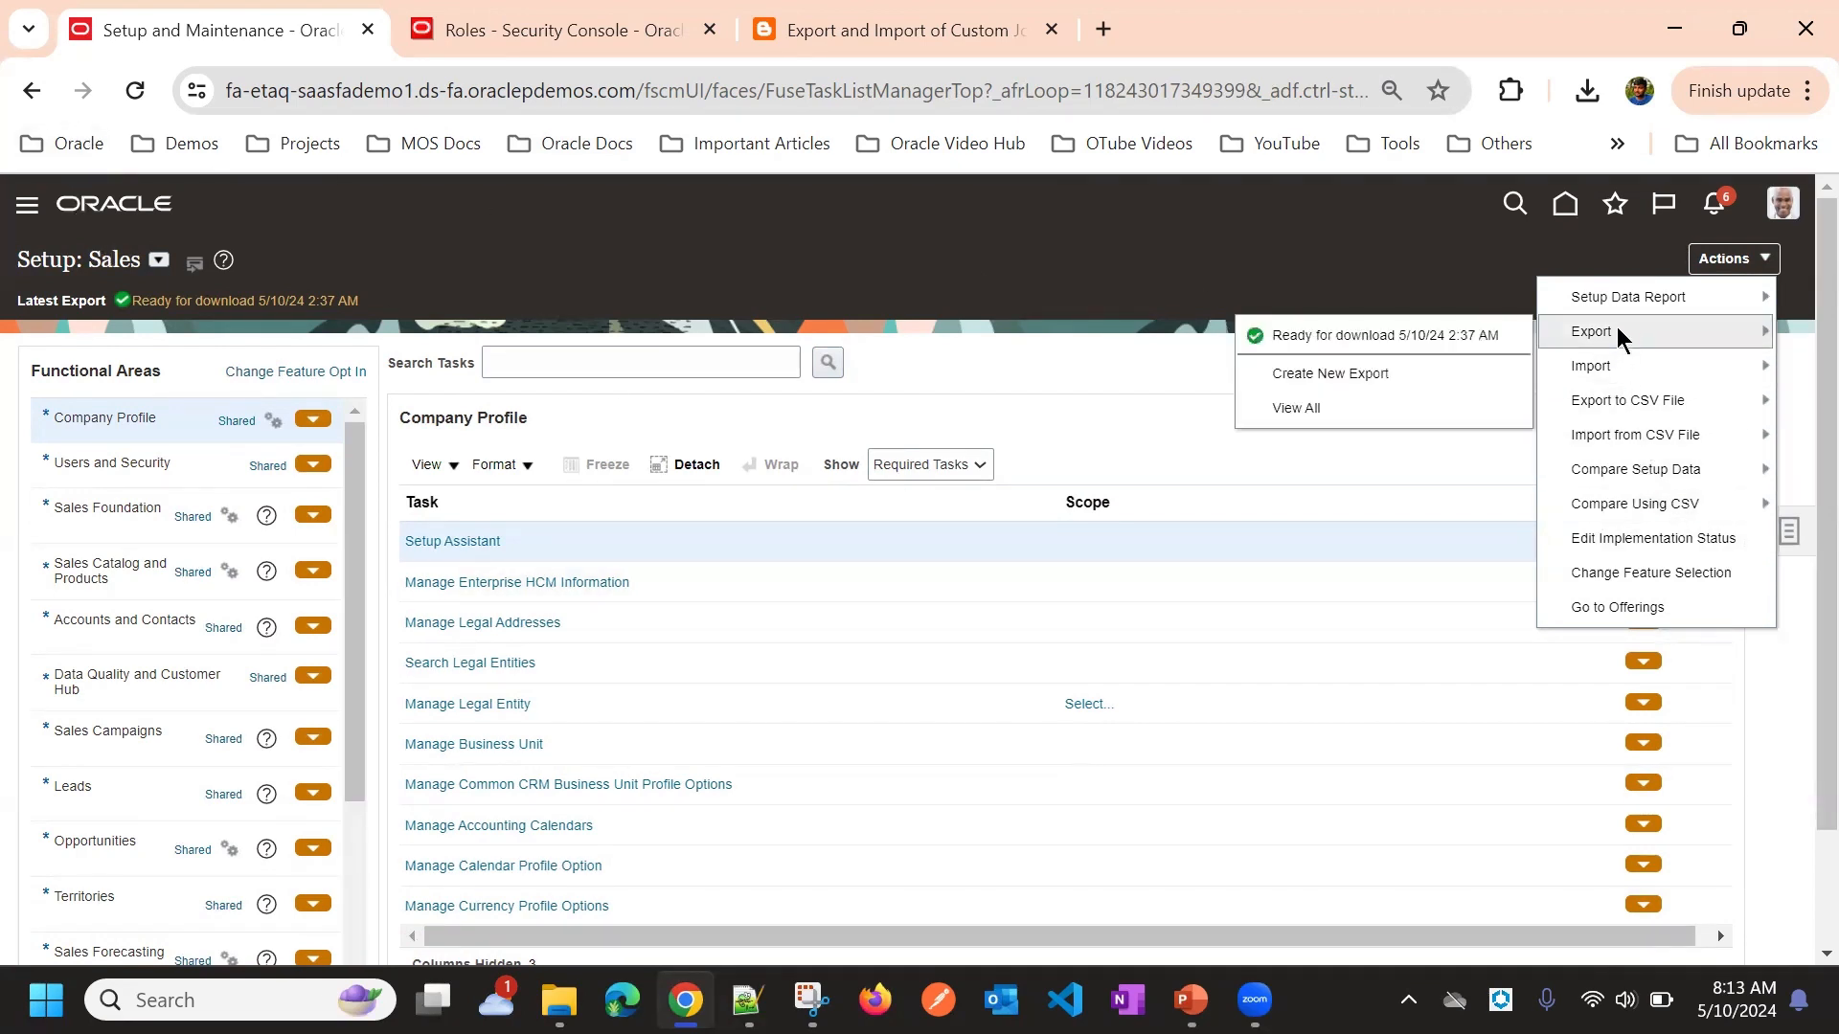
left_click(1352, 335)
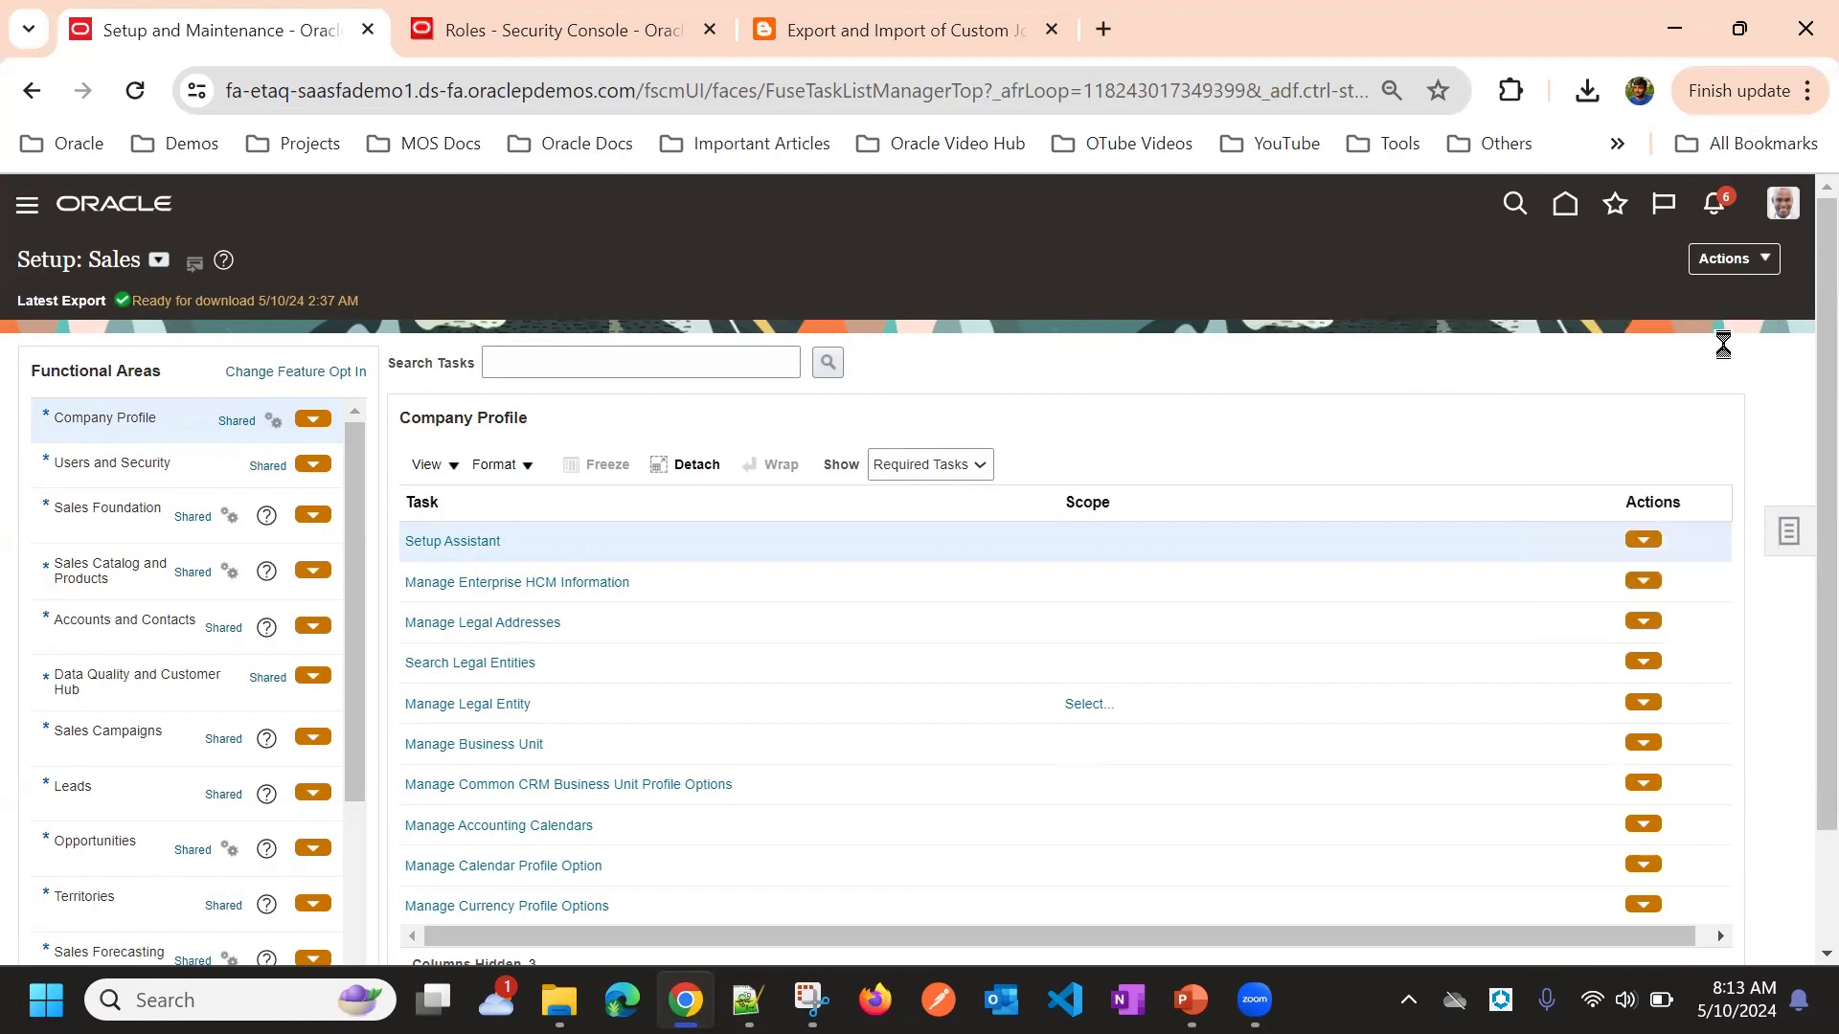
left_click(1765, 264)
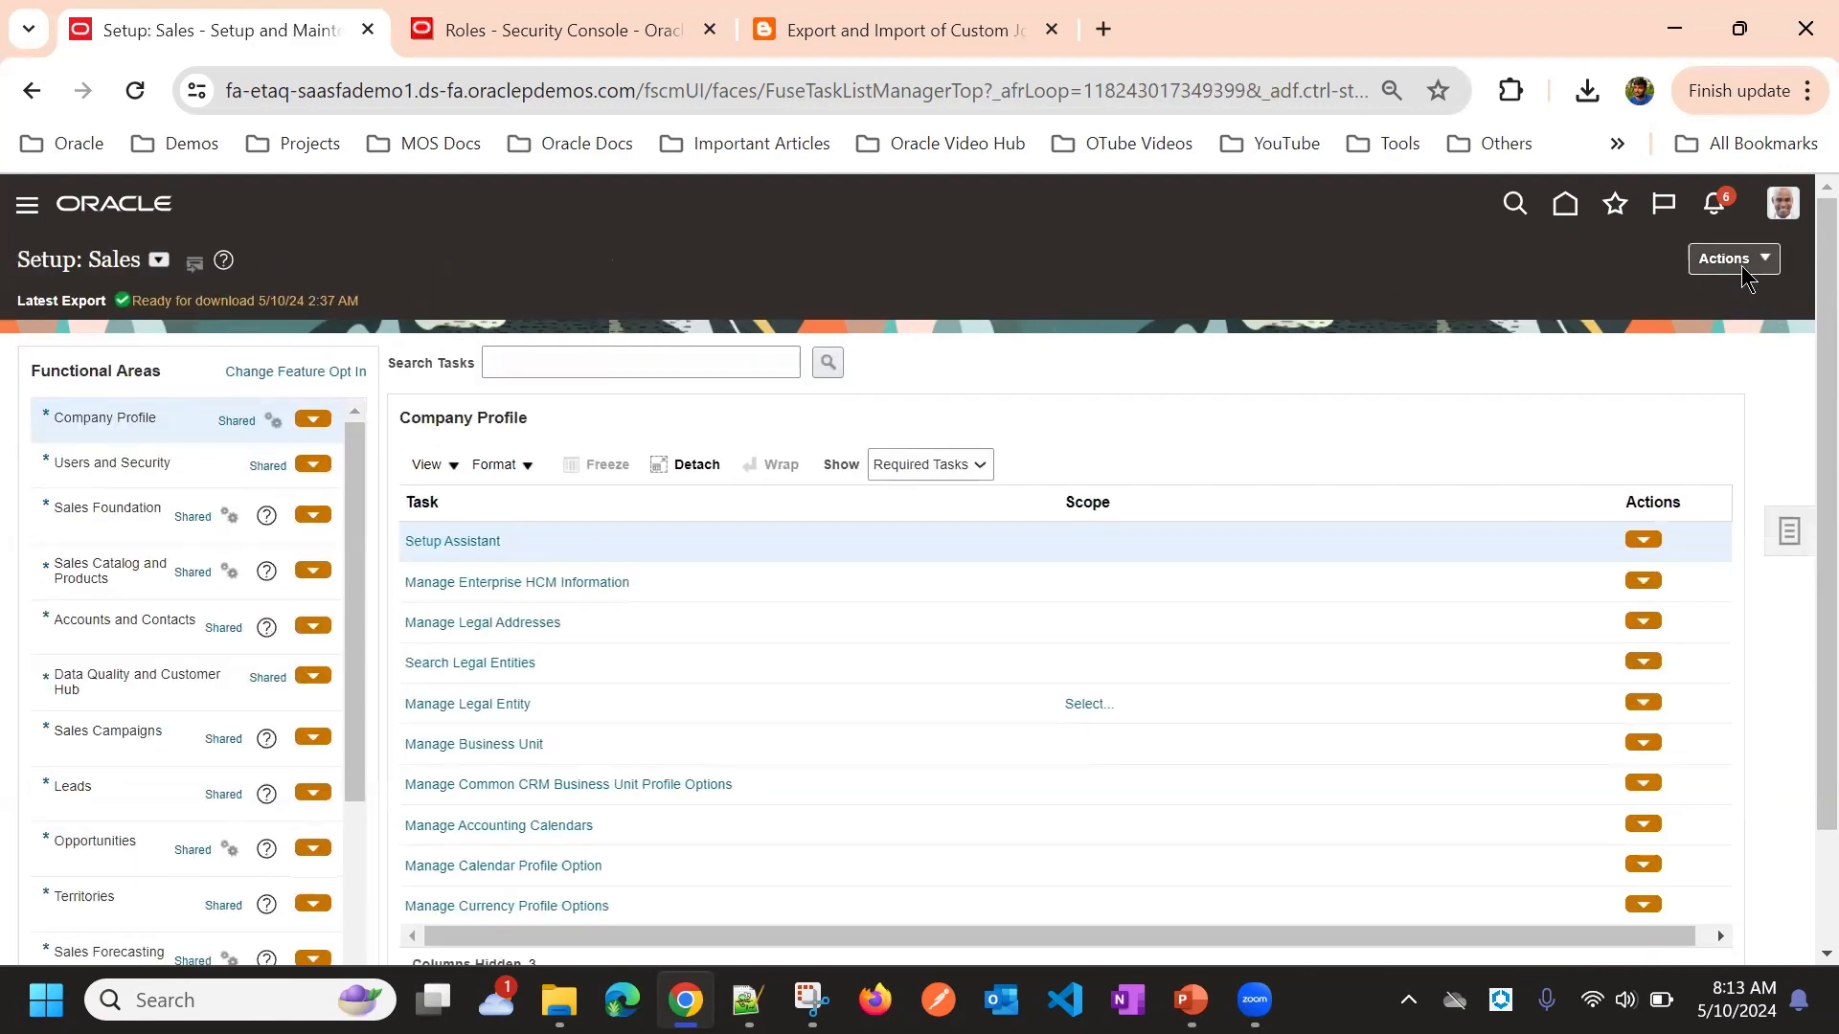
left_click(1731, 259)
mouse_move(1705, 331)
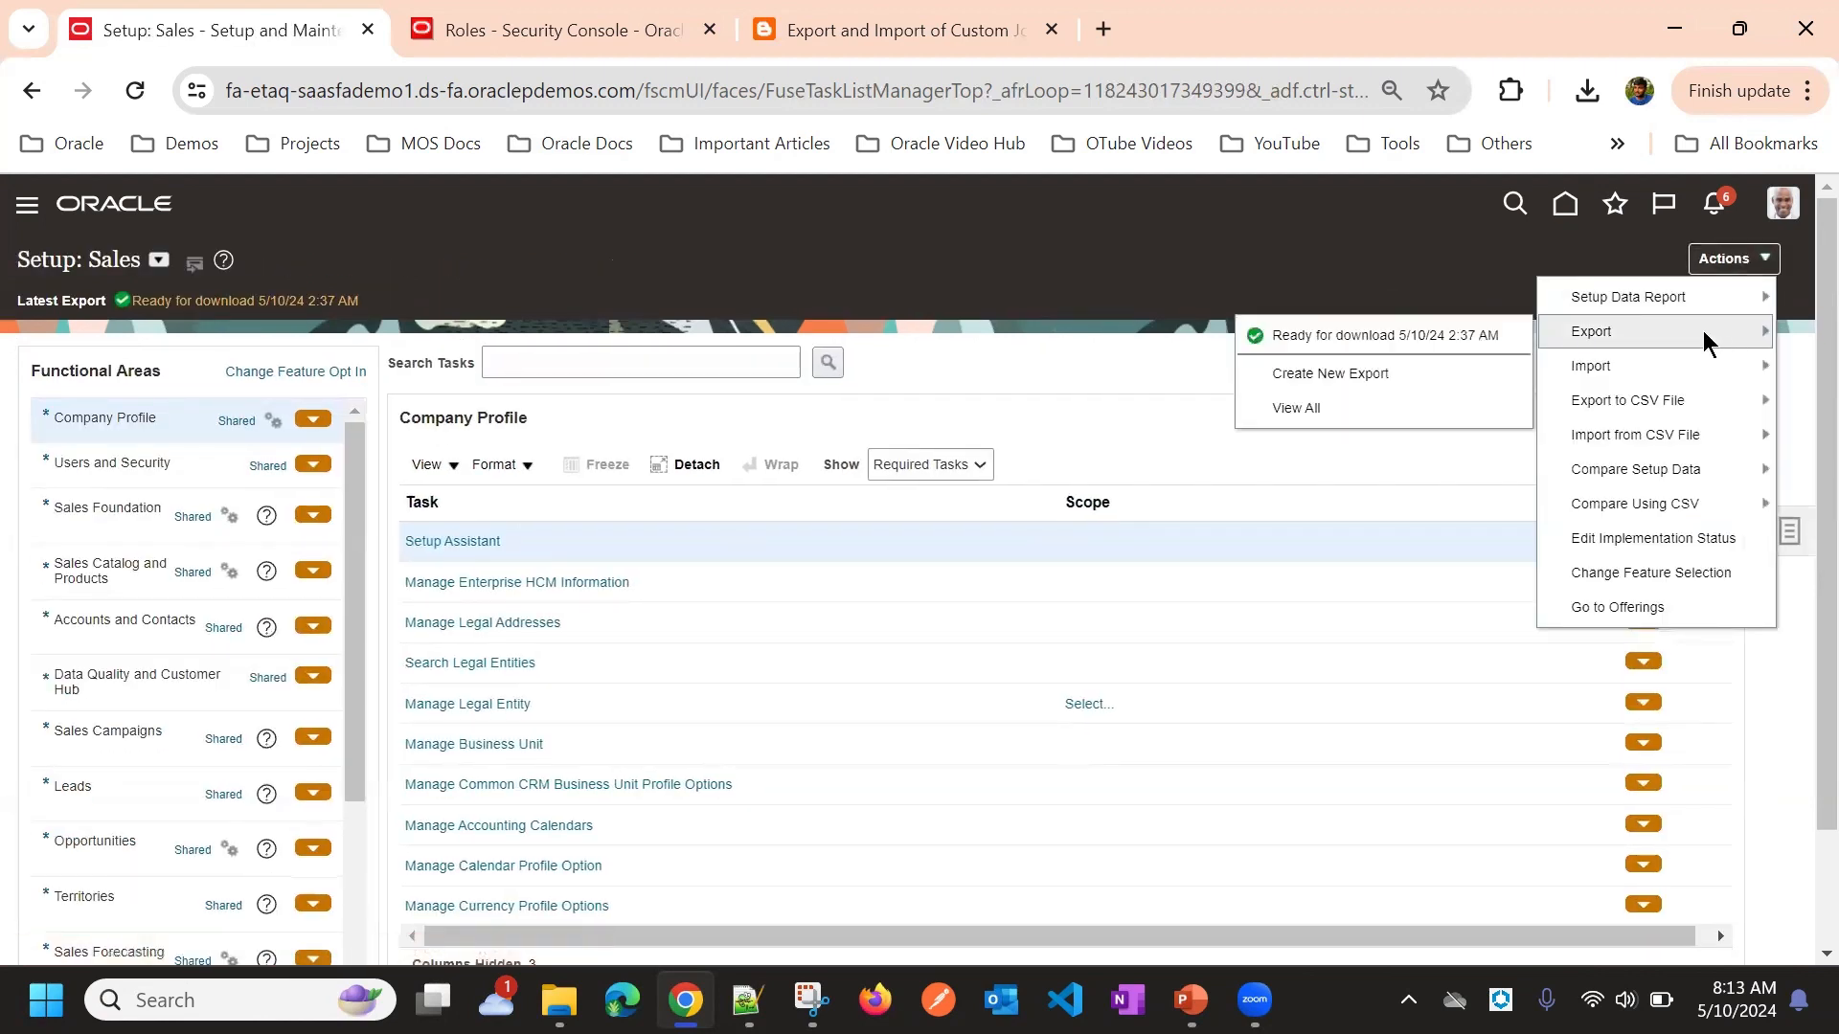
left_click(1400, 367)
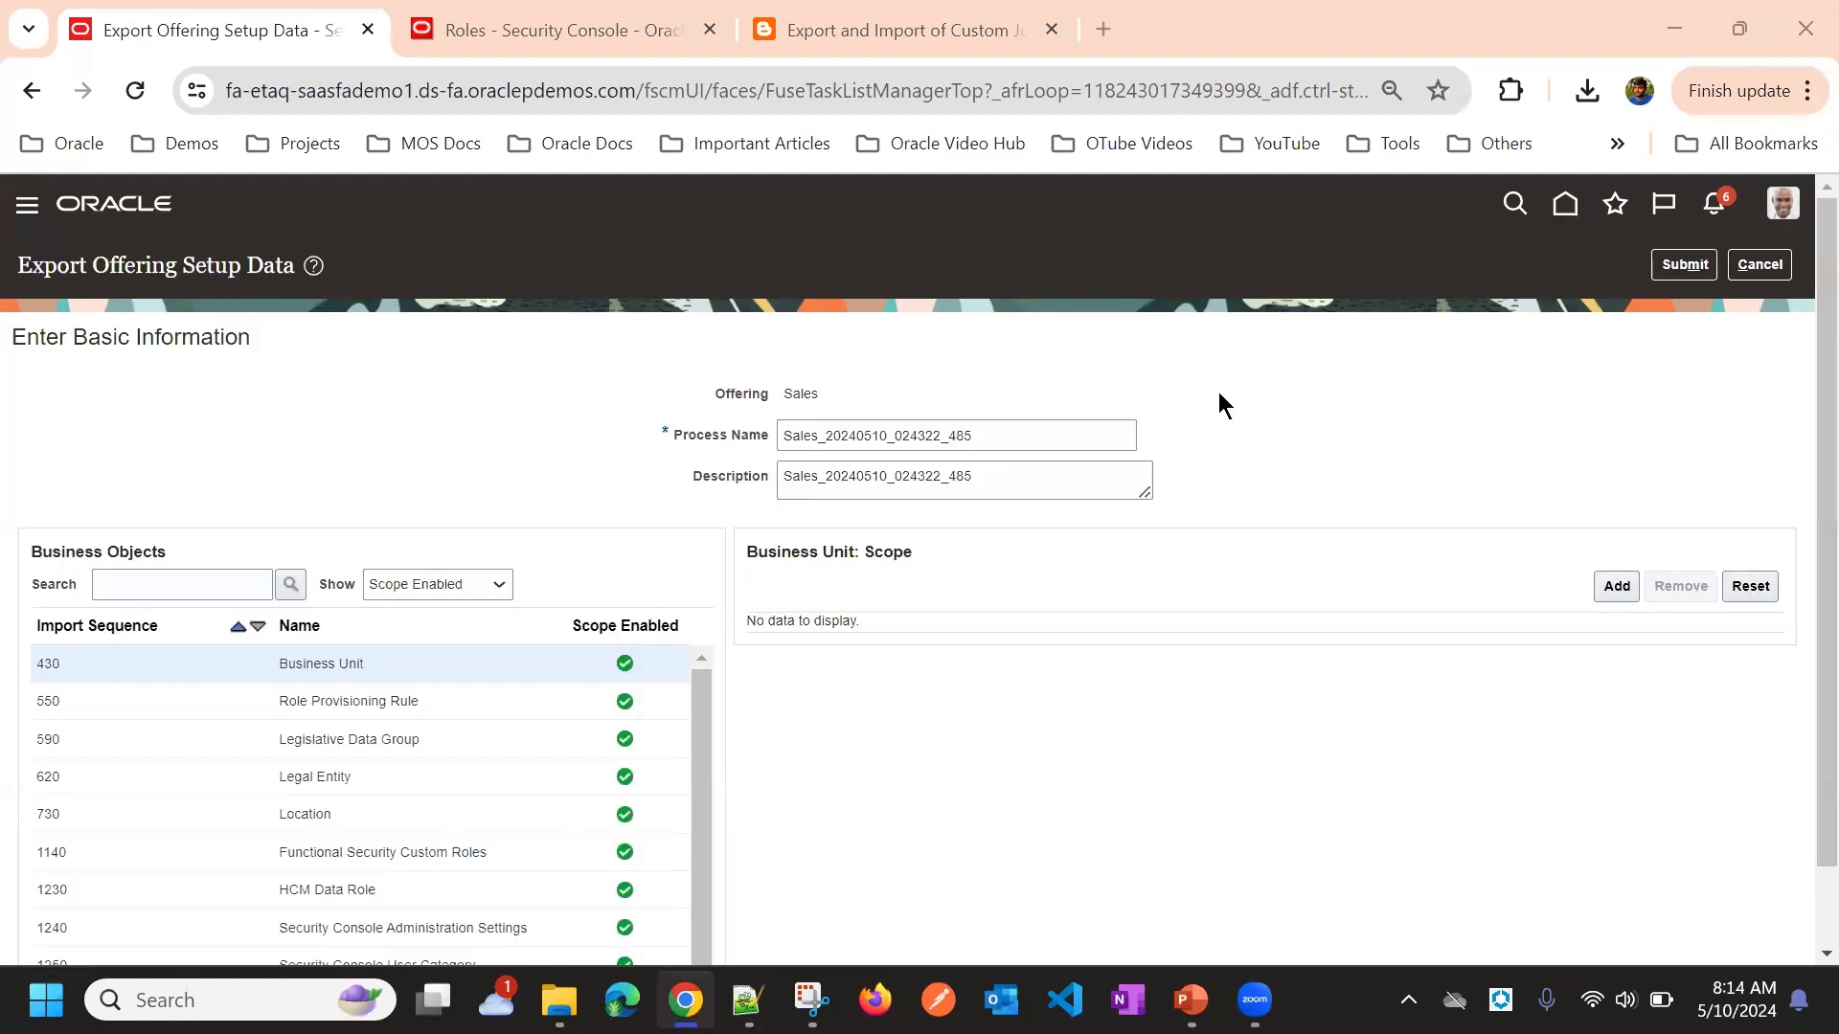
Review the new export's basic information, including its offering, process name and business objects
scroll(512, 376, "down", 1)
scroll(429, 422, "up", 1)
scroll(582, 381, "down", 1)
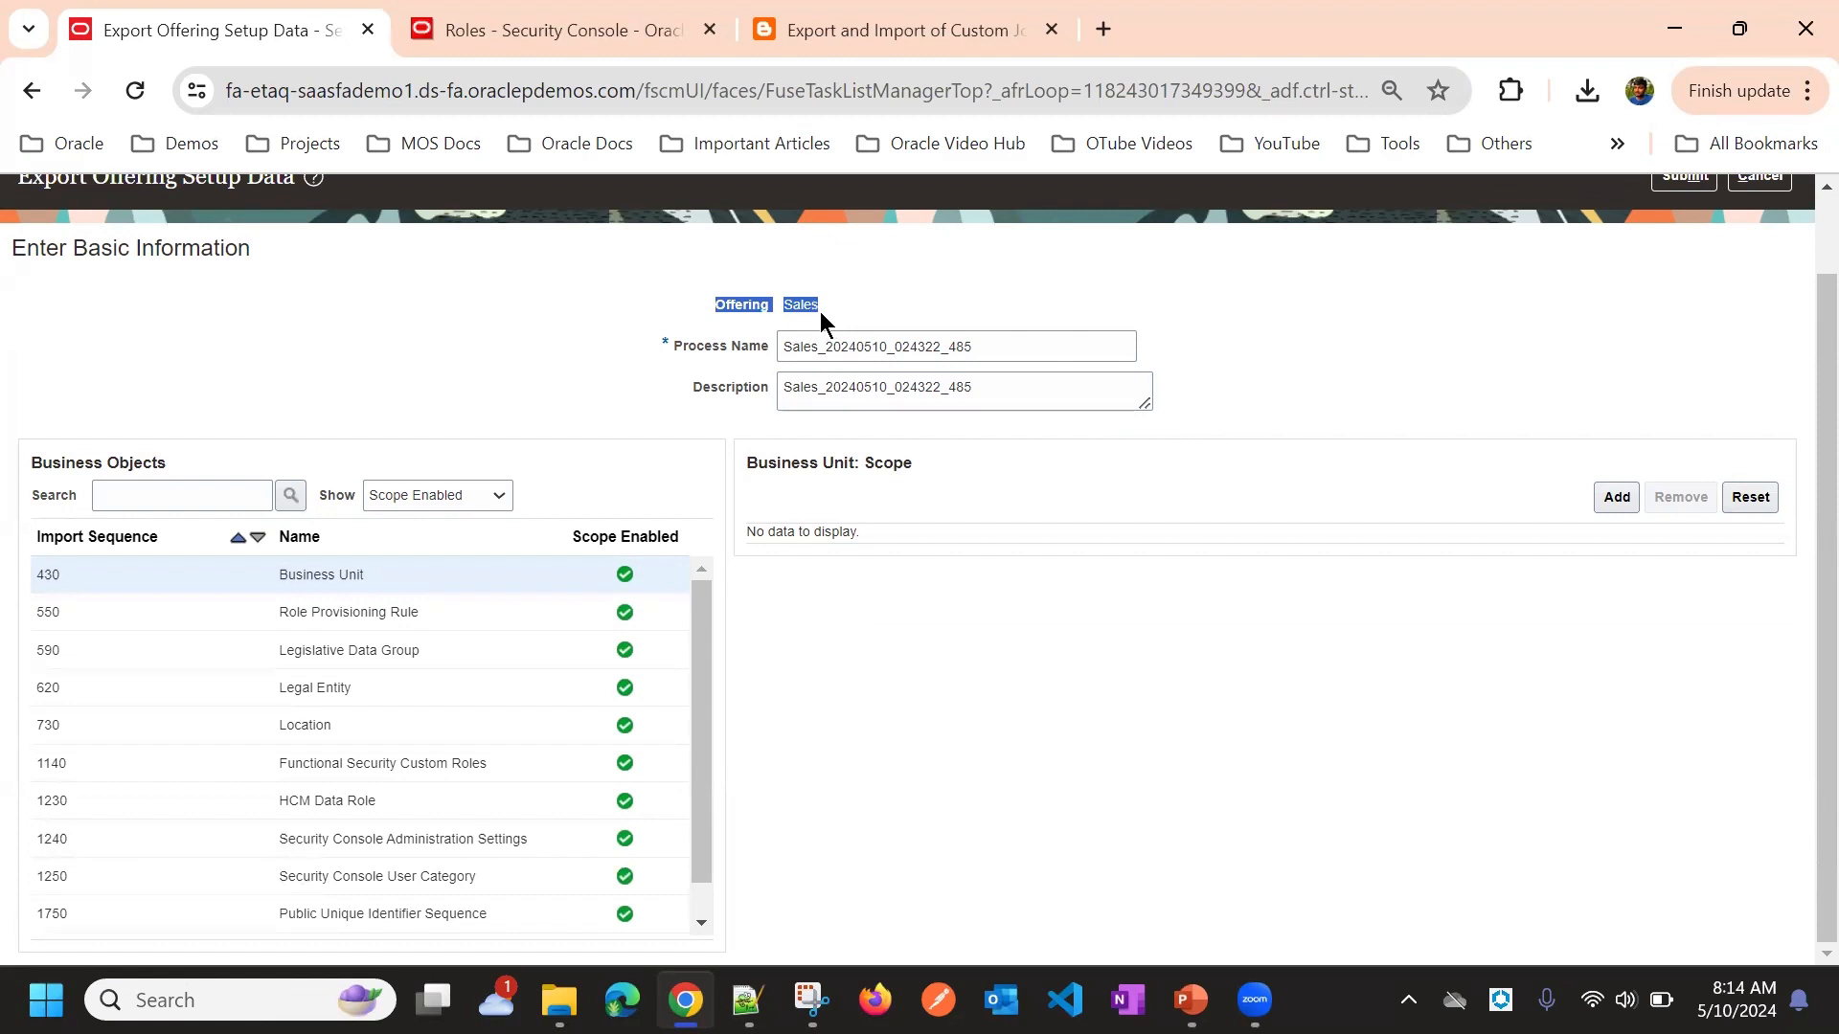
scroll(561, 359, "up", 1)
left_click(724, 417)
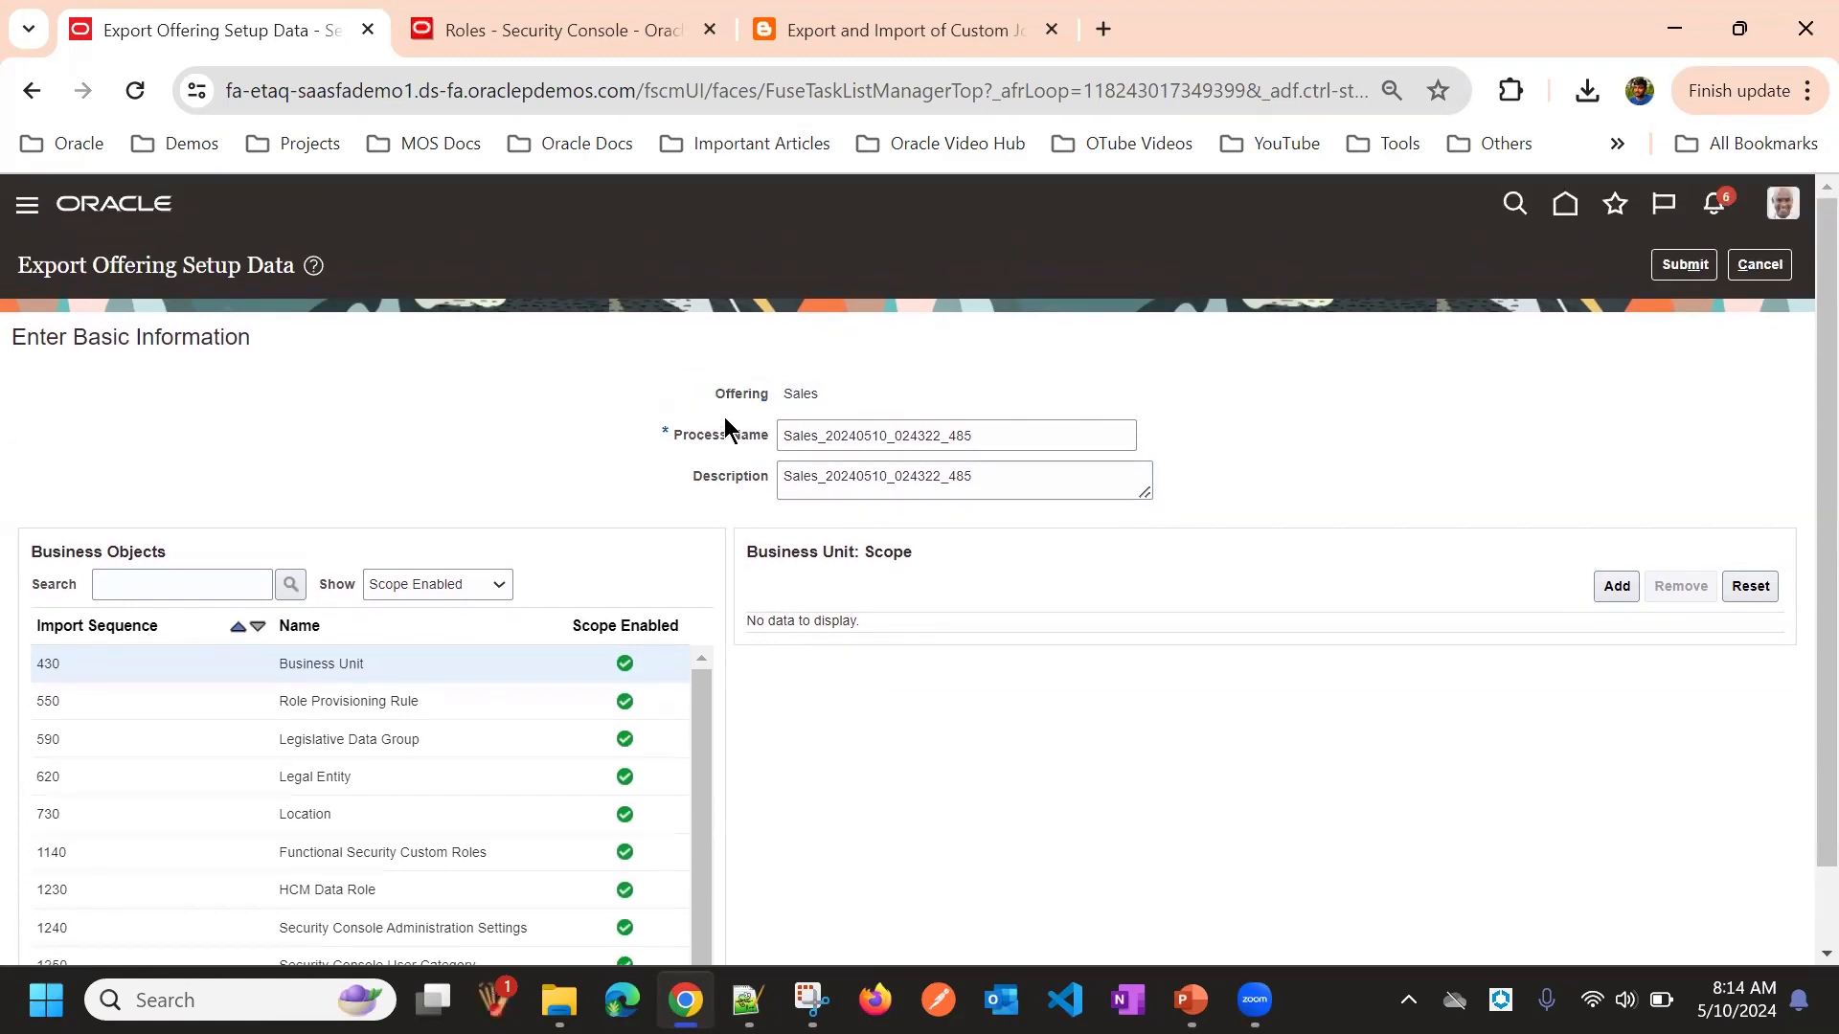
left_click_drag(687, 393, 847, 387)
left_click(1355, 373)
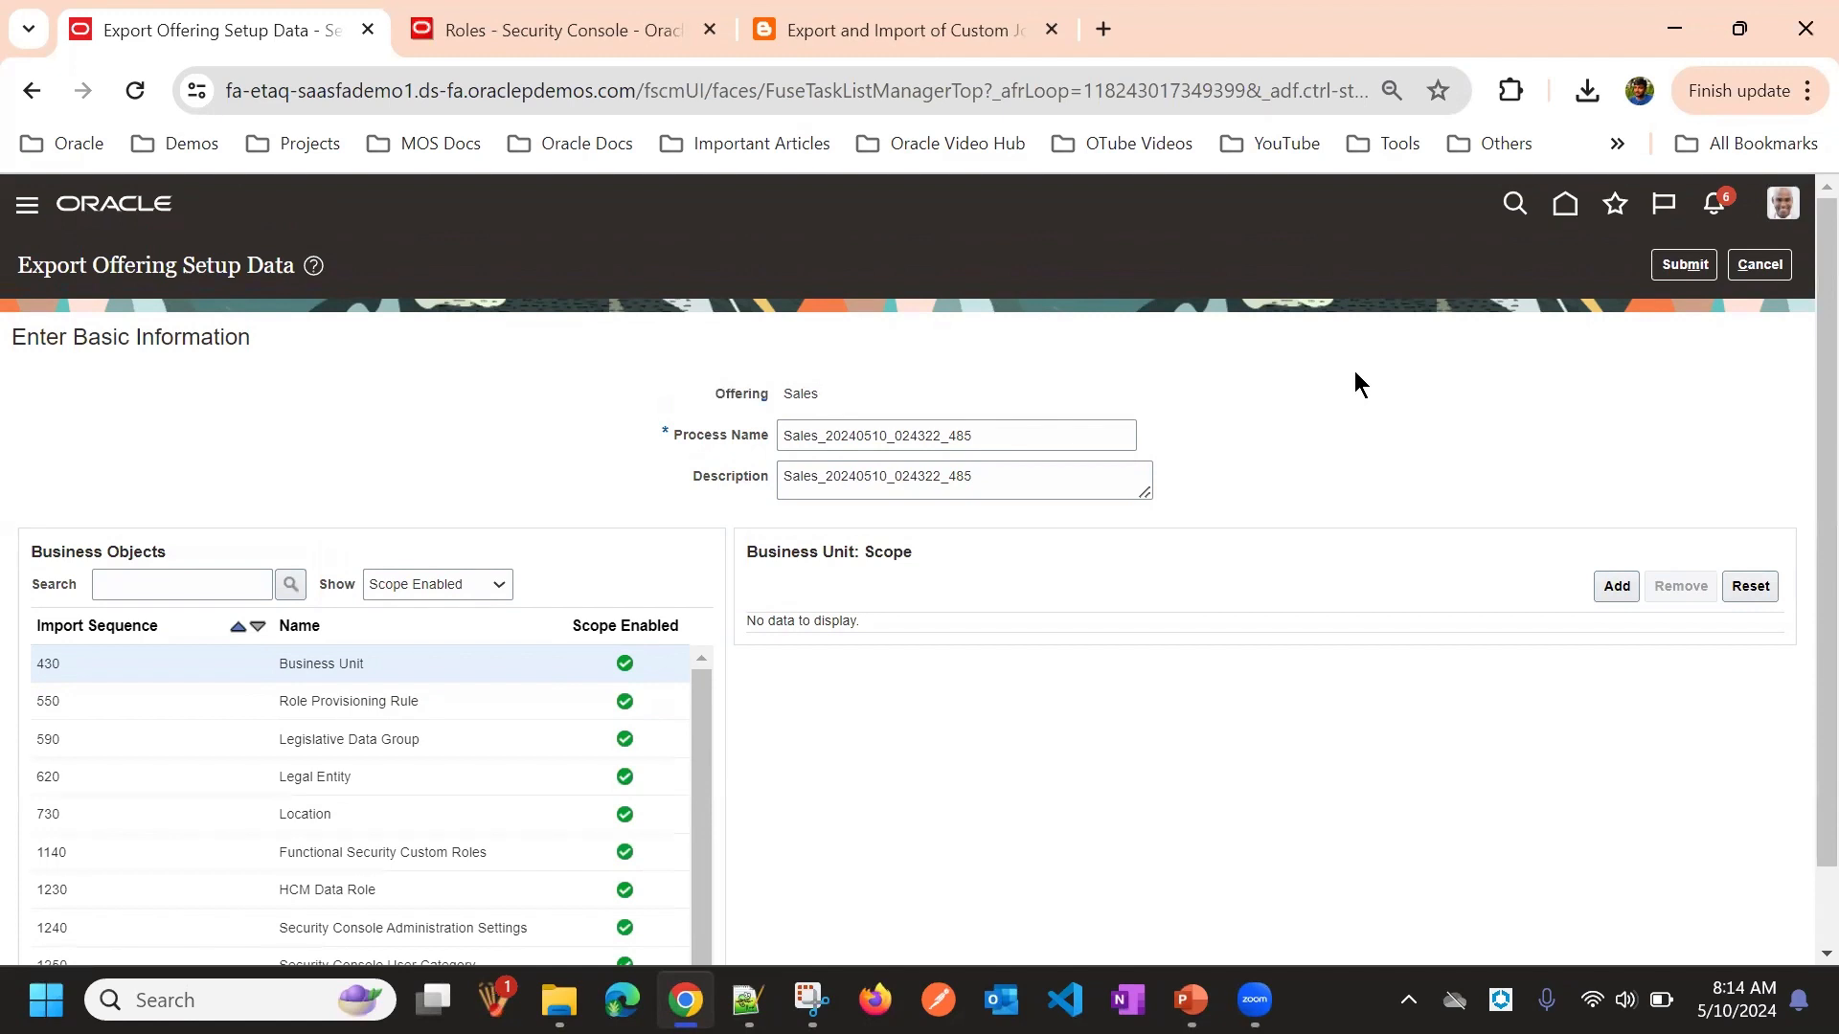
Submit the Sales setup data export, with the Legal Entity business object selected in the list, and acknowledge the submission
left_click(1688, 267)
scroll(599, 682, "down", 1)
scroll(600, 723, "up", 1)
scroll(574, 713, "down", 1)
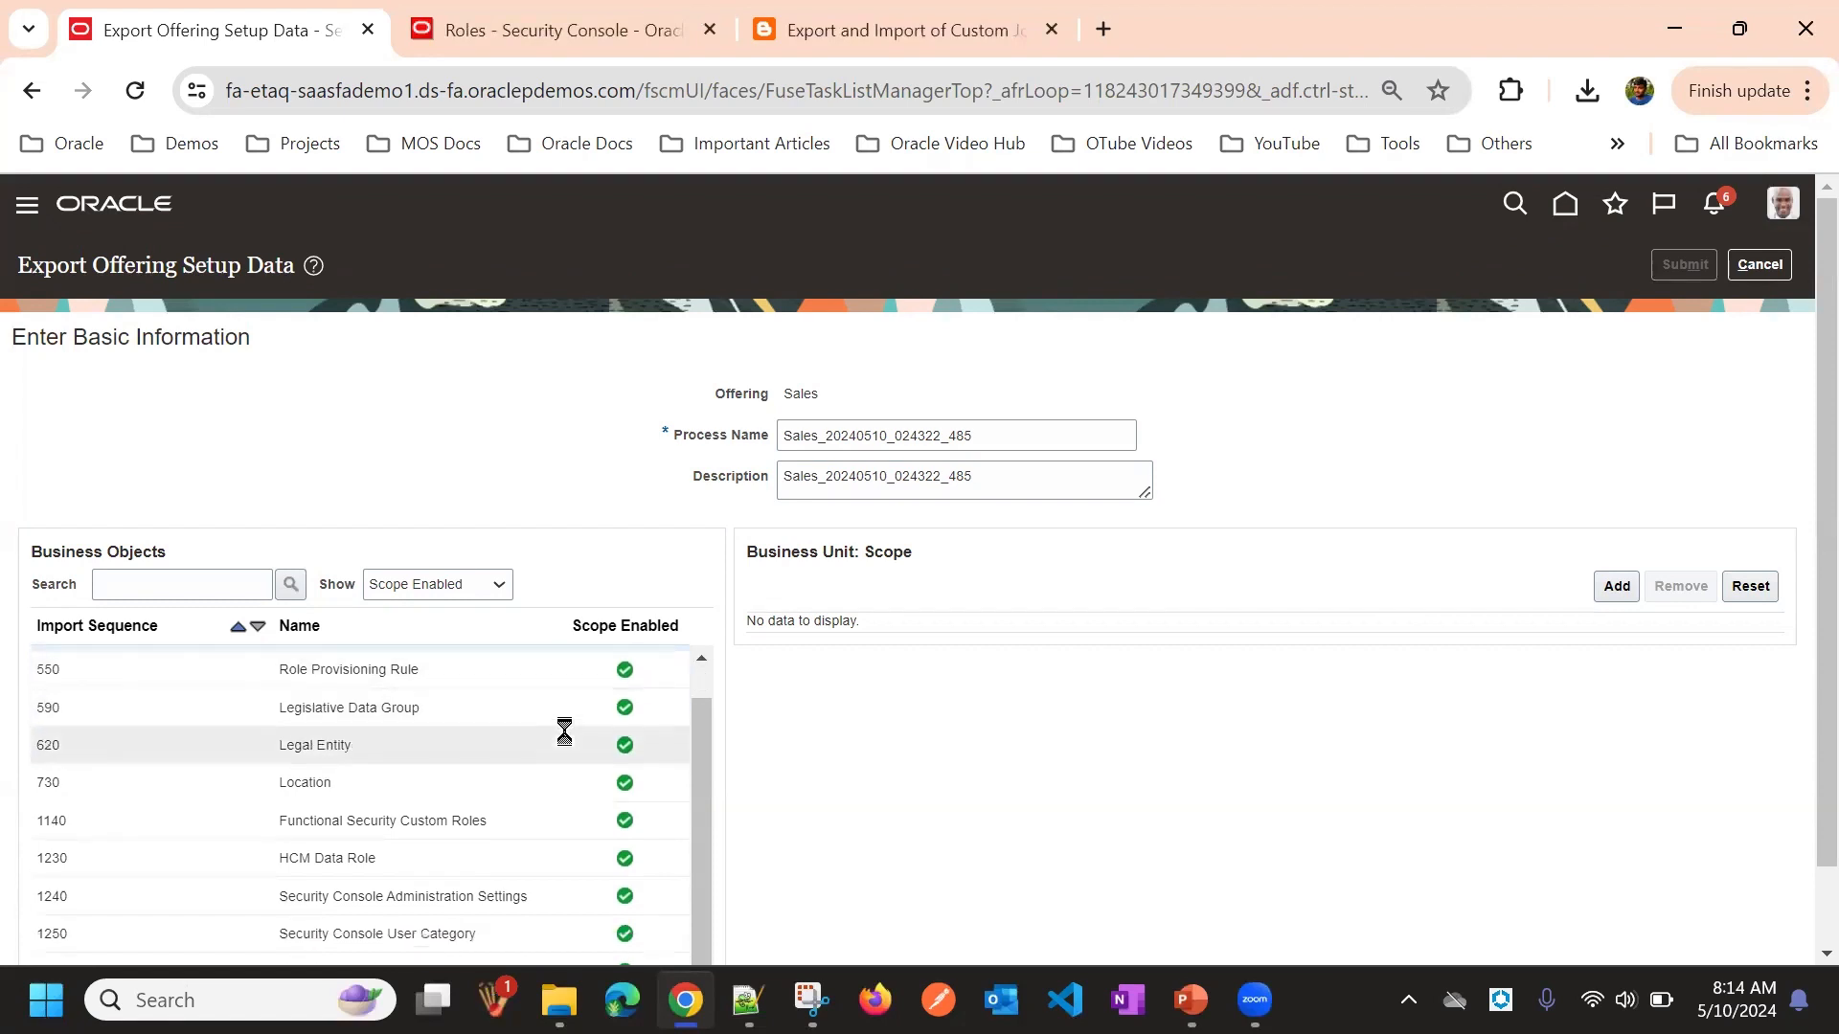
left_click(550, 699)
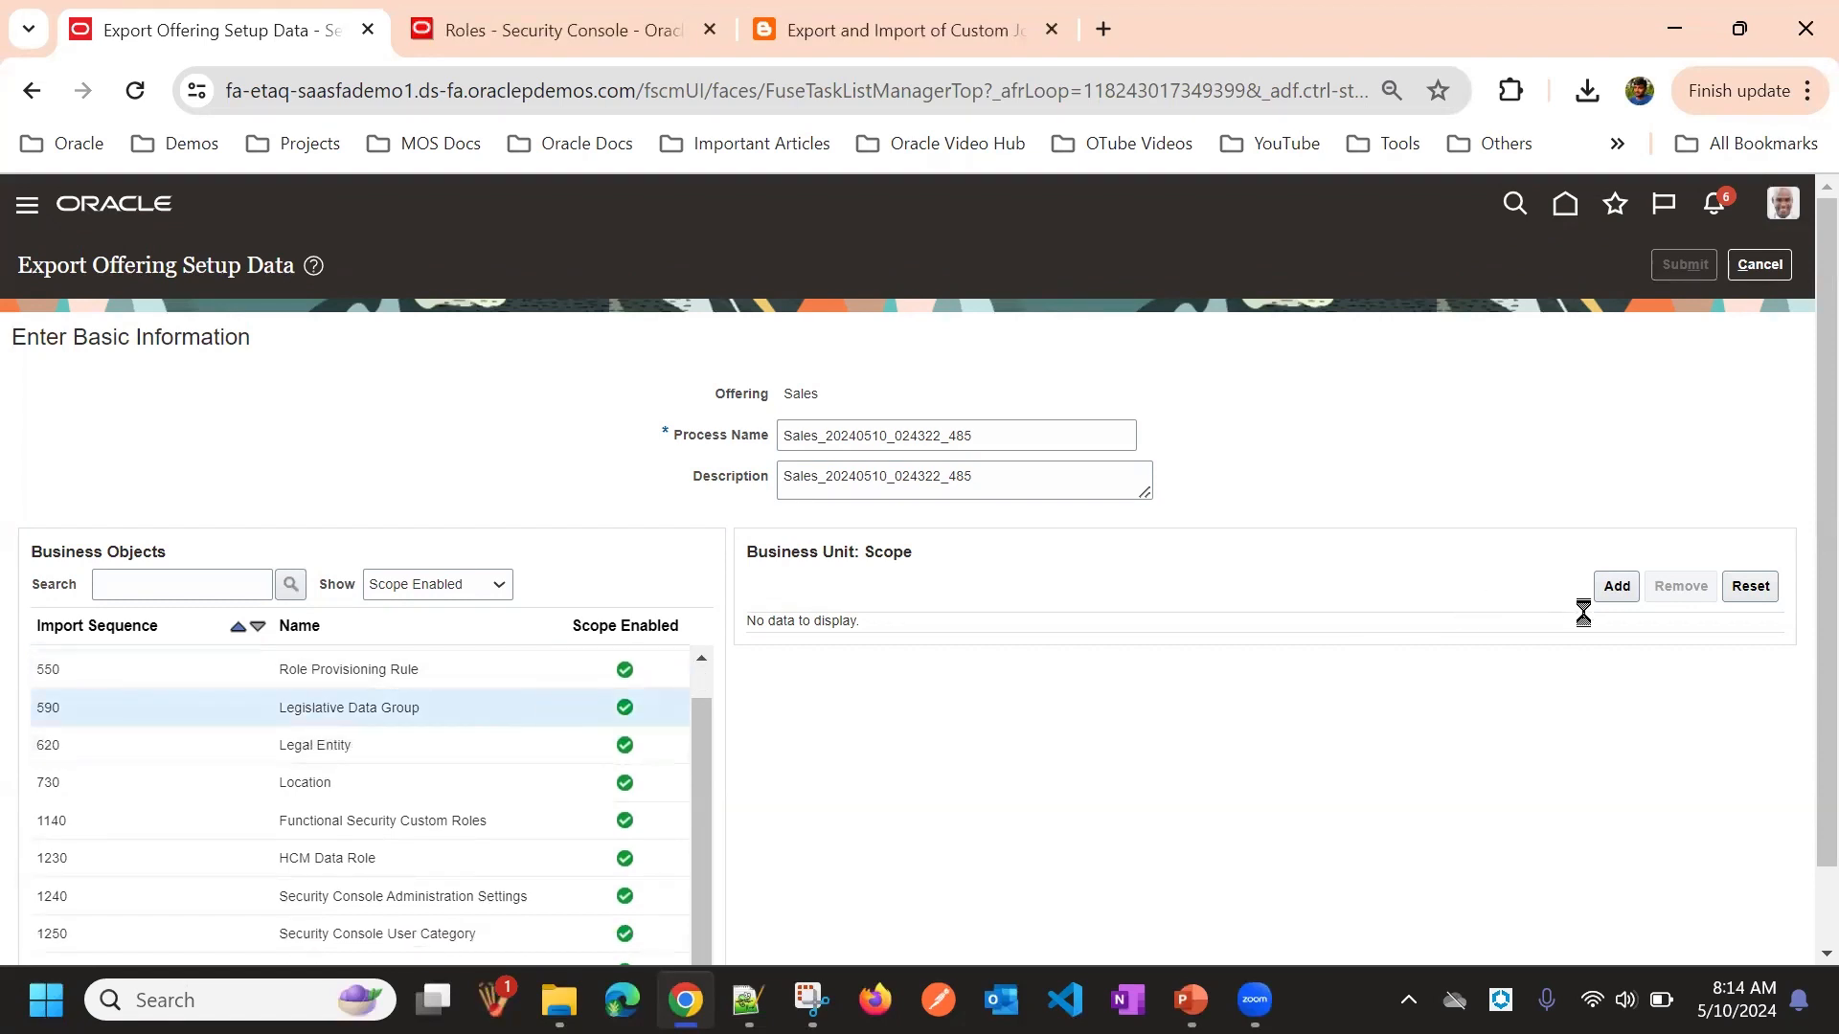
left_click(355, 745)
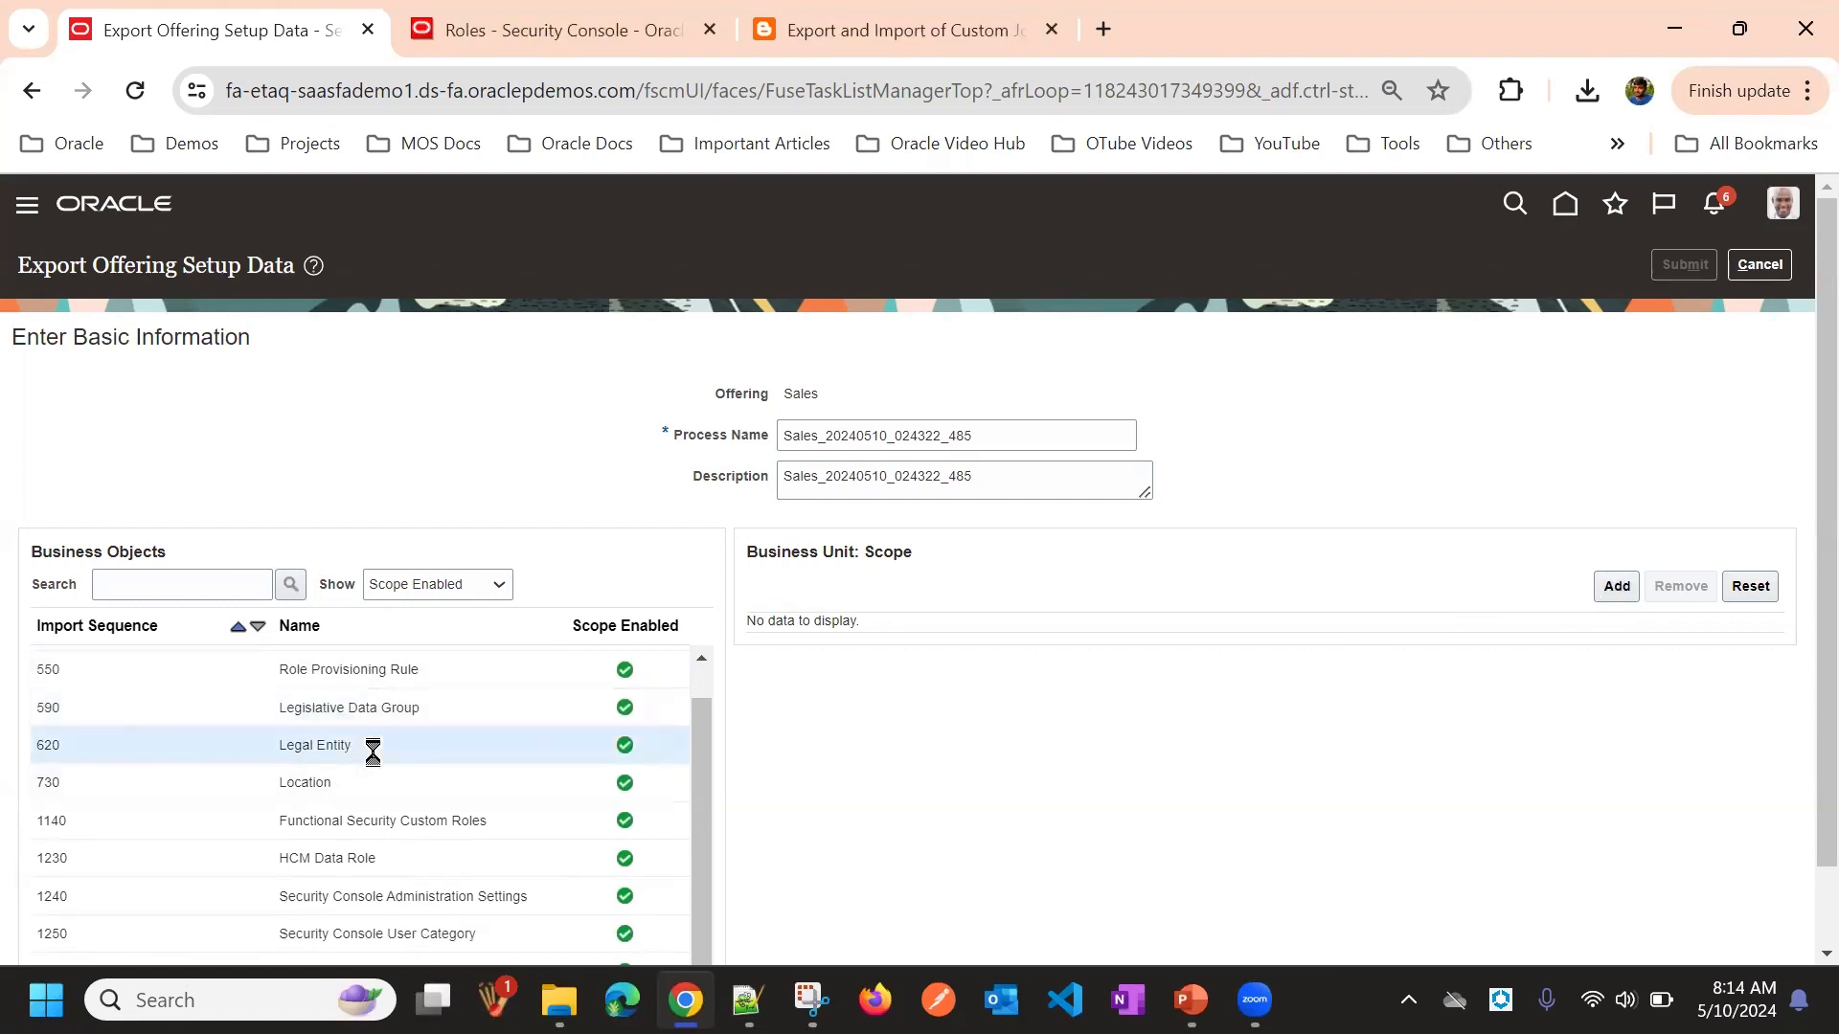
left_click(1616, 587)
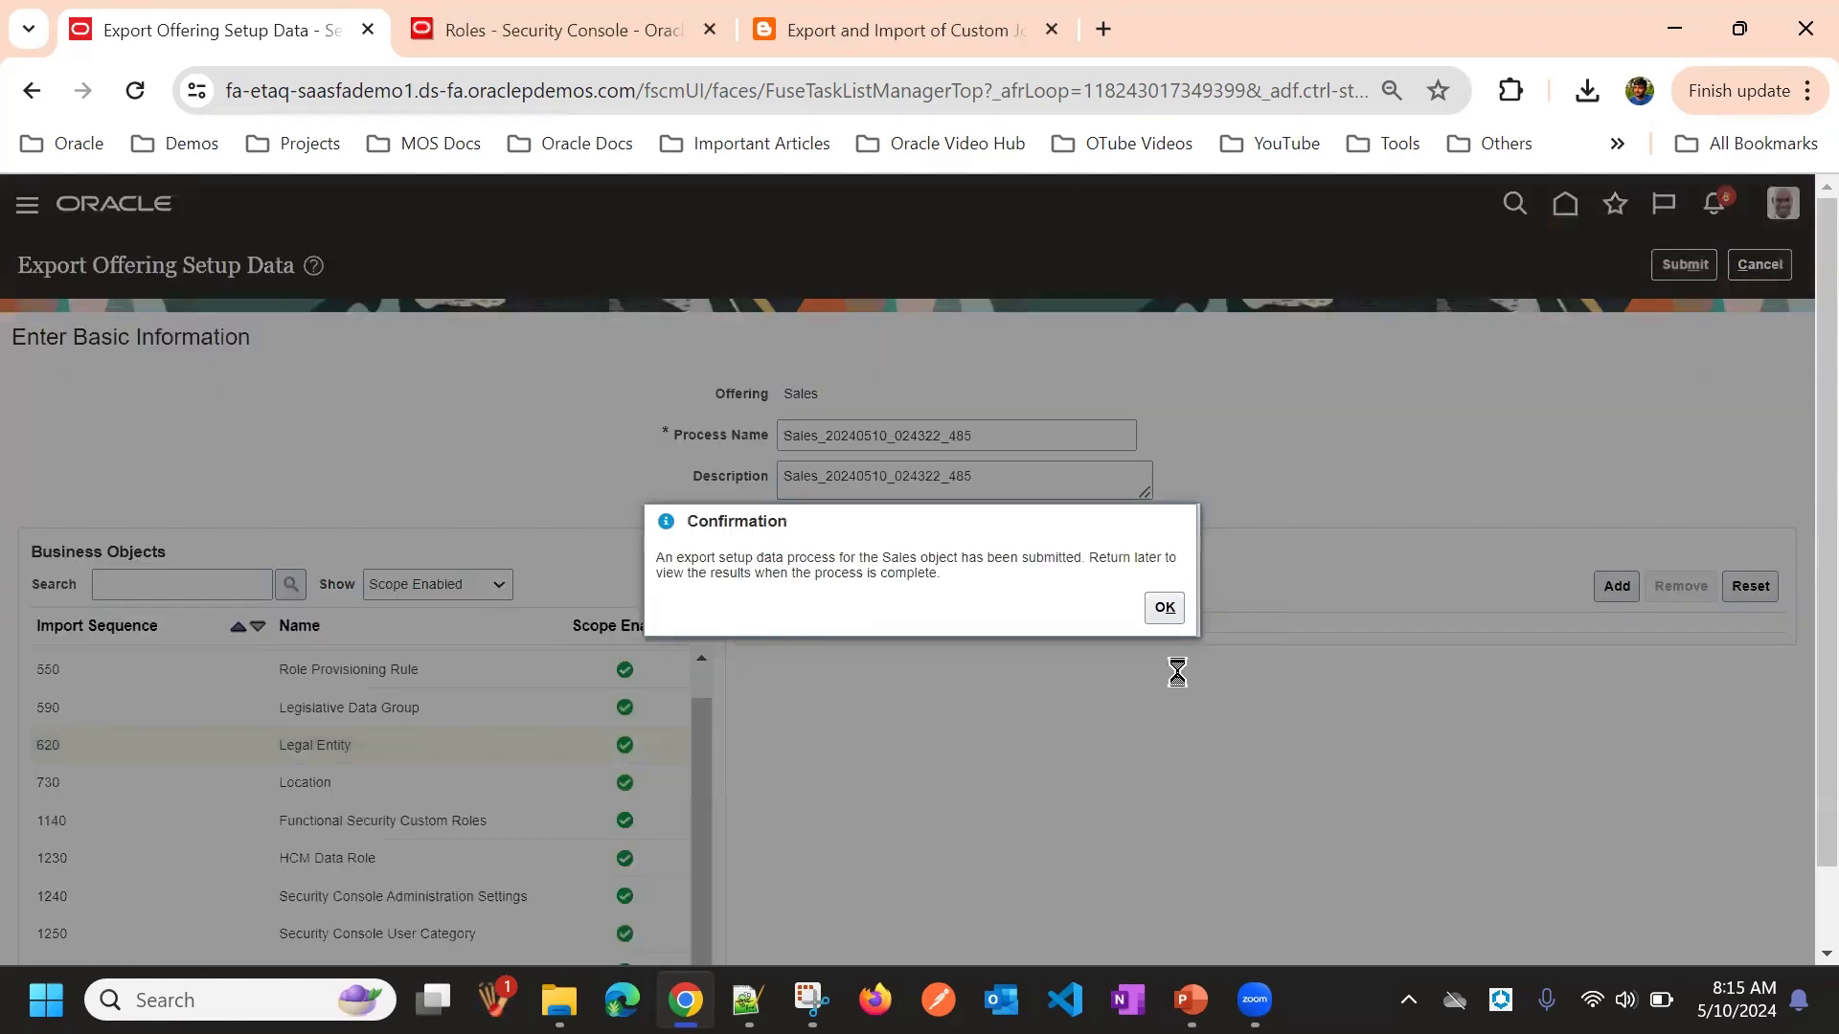
left_click(1159, 613)
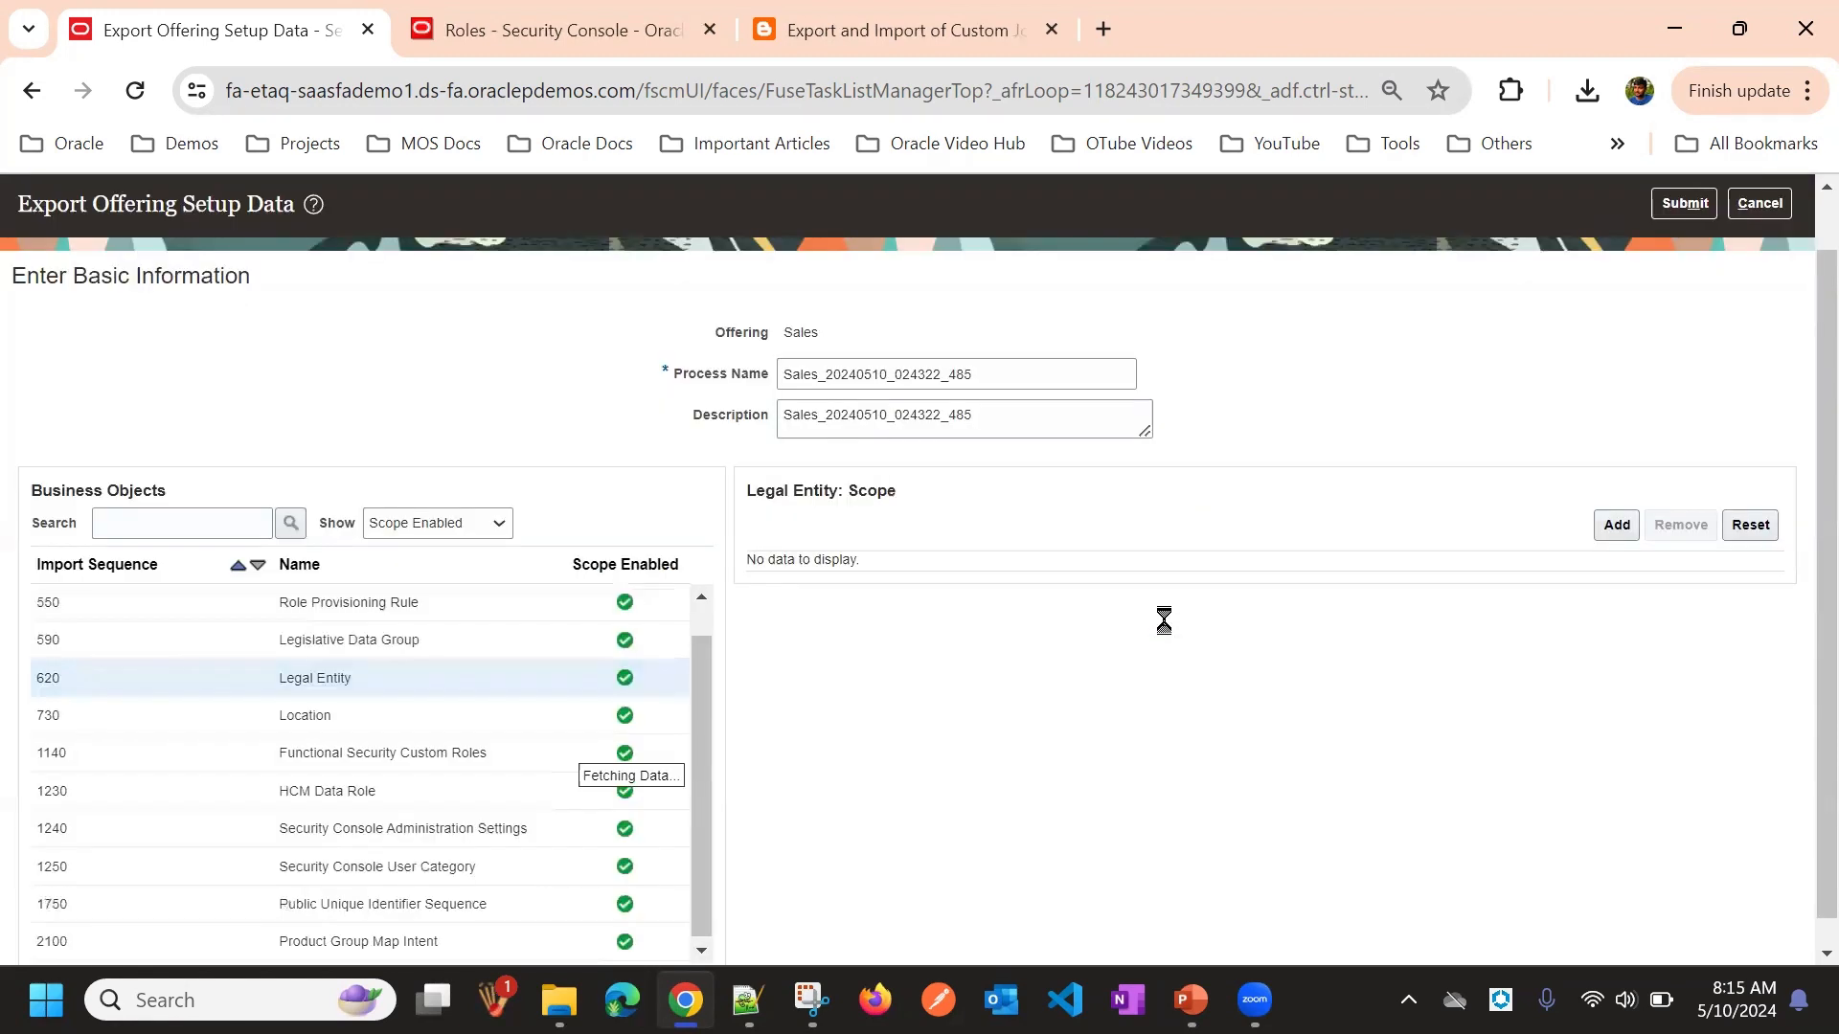
scroll(1703, 325, "up", 1)
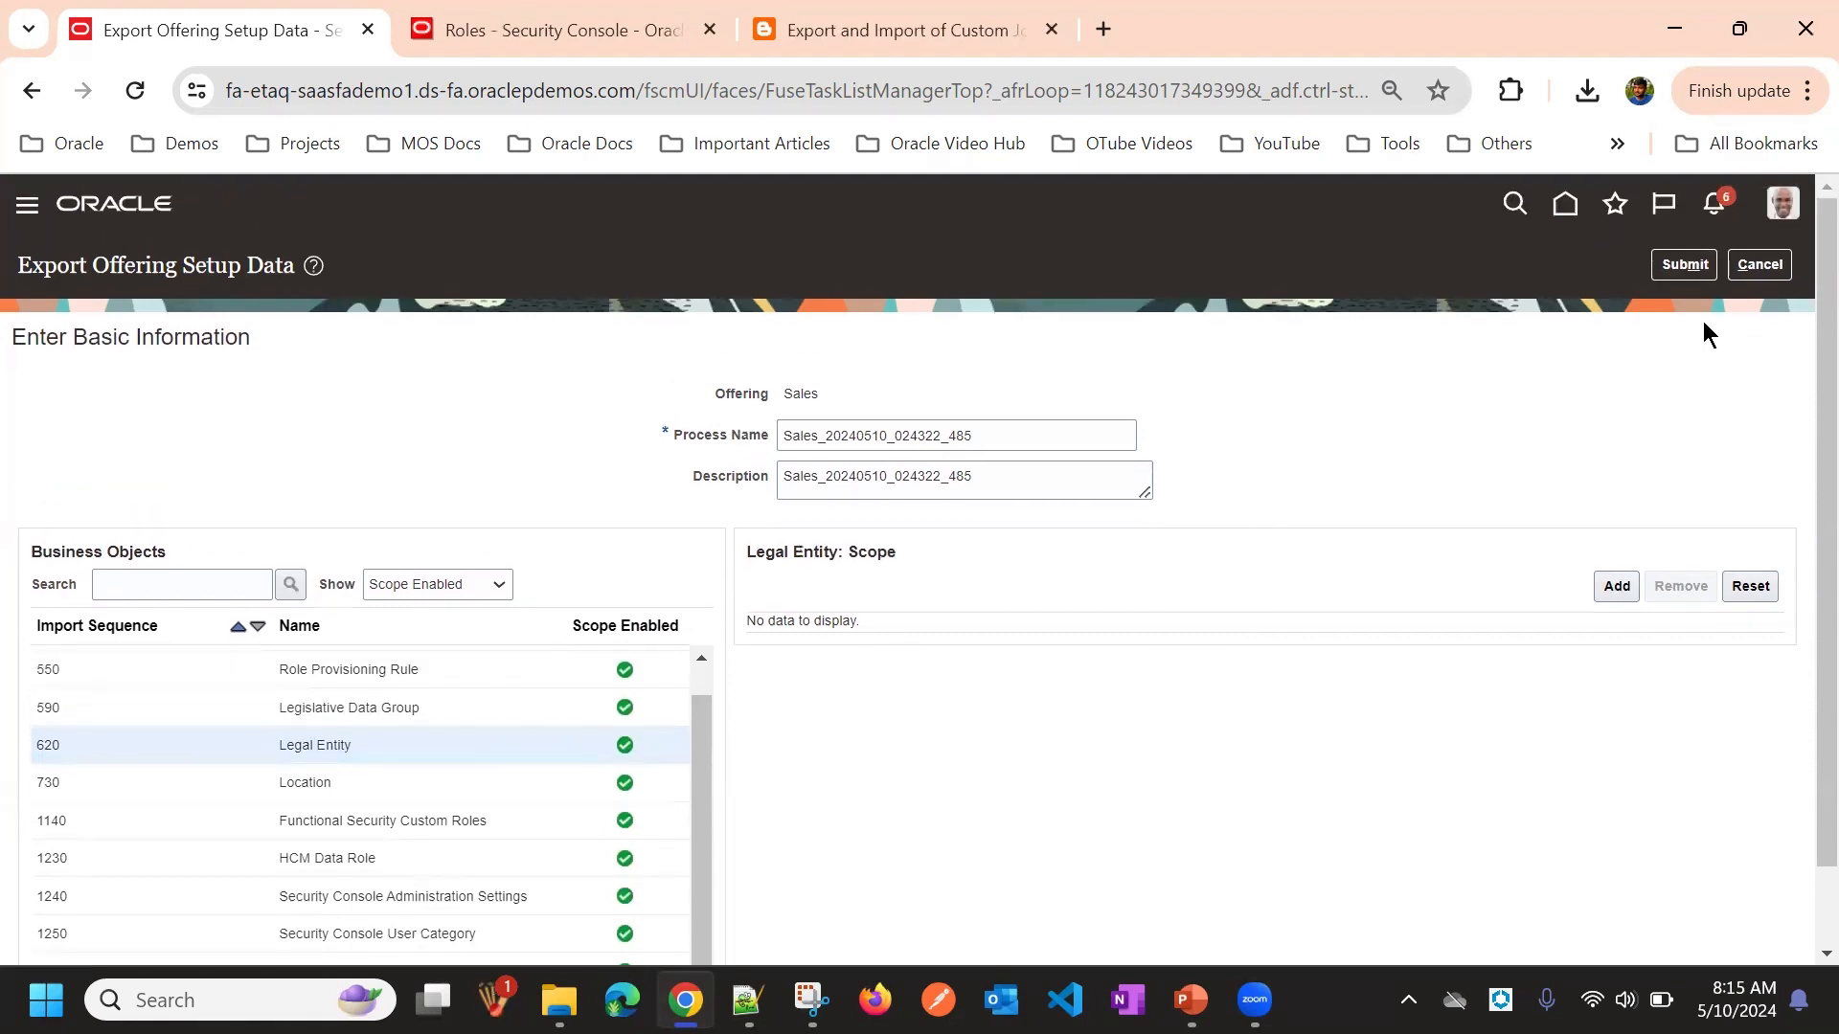
left_click(1691, 278)
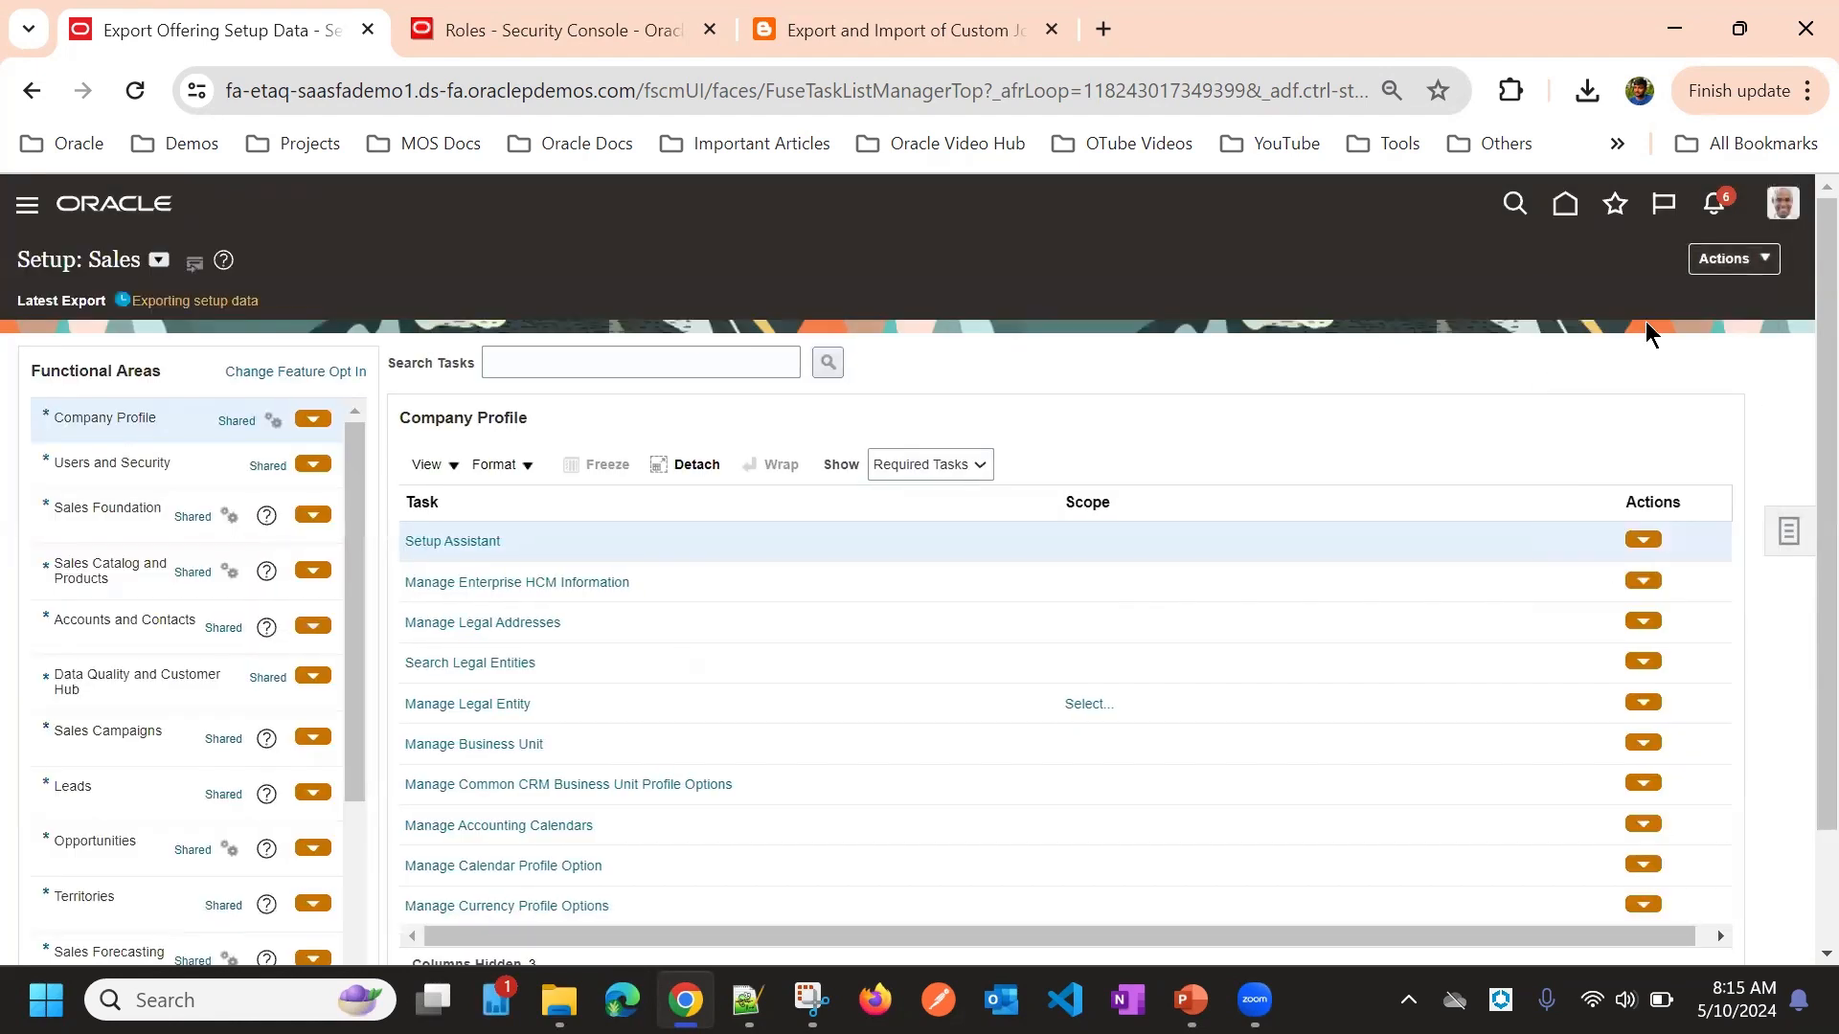
Open the full export history of the Sales offering and view the results of export Sales_20240510_125709_260
left_click(1728, 259)
mouse_move(1683, 328)
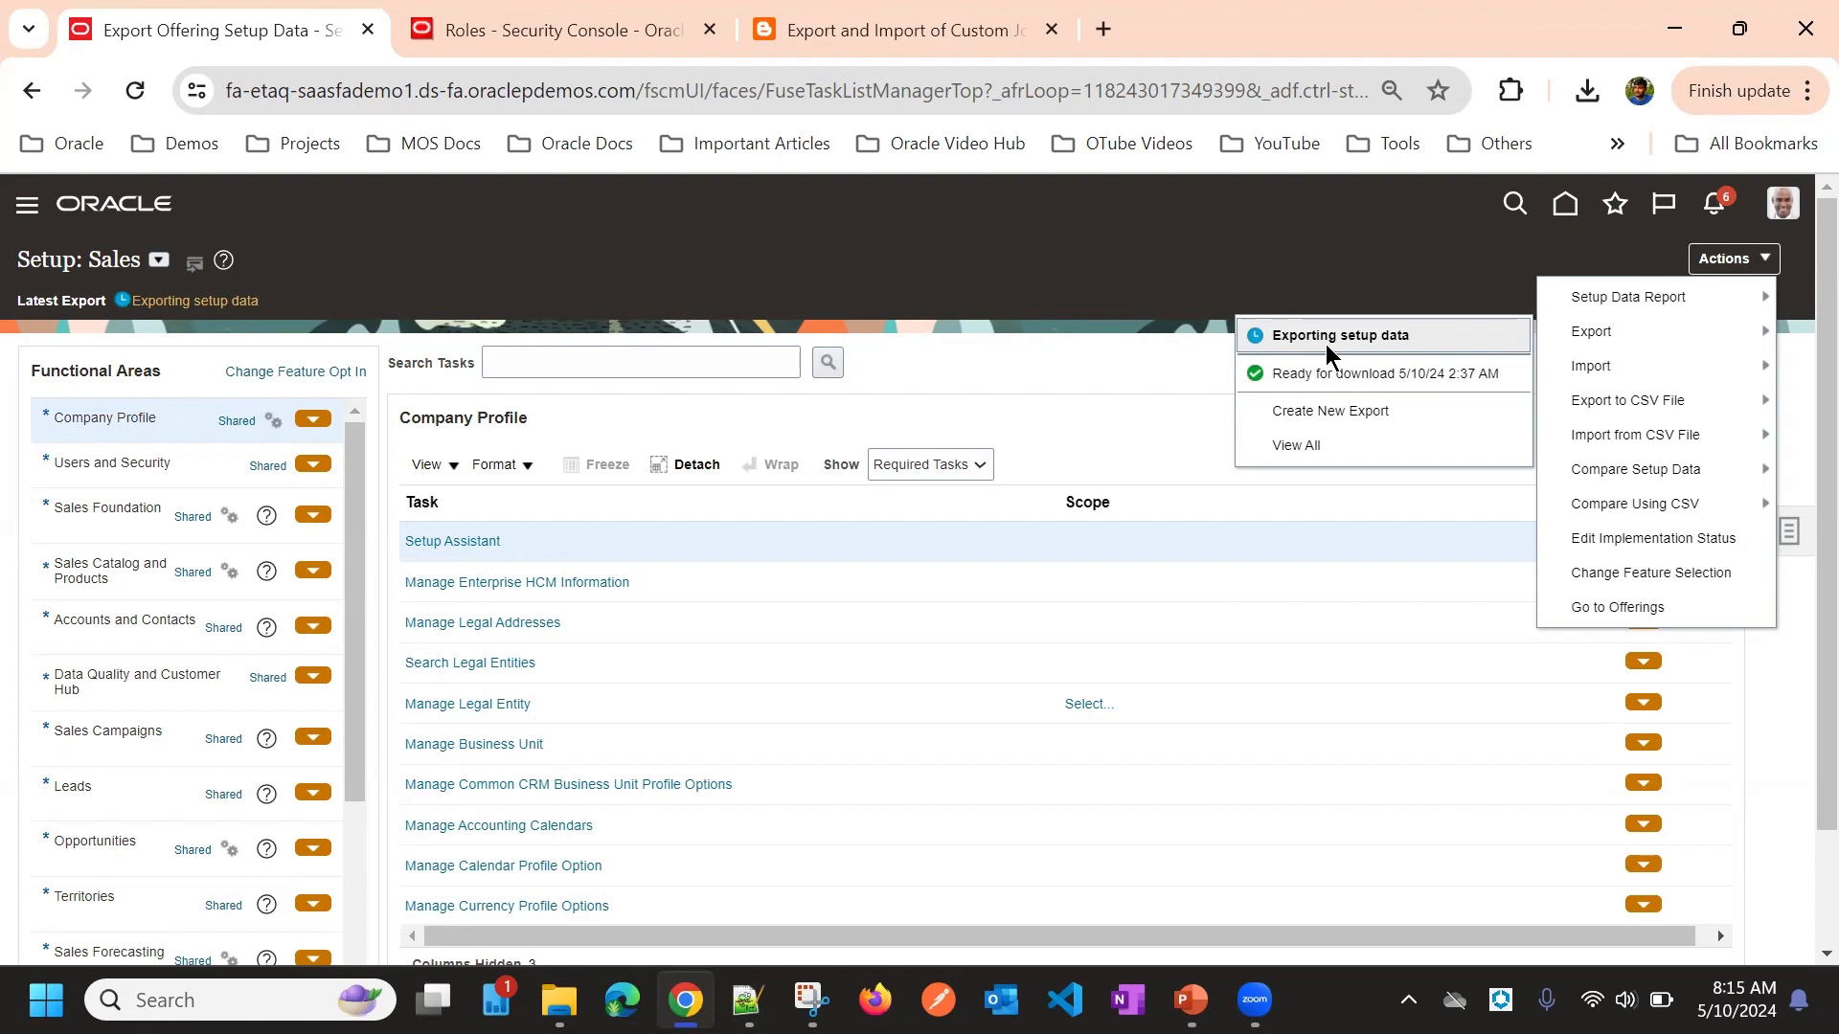
left_click(1303, 445)
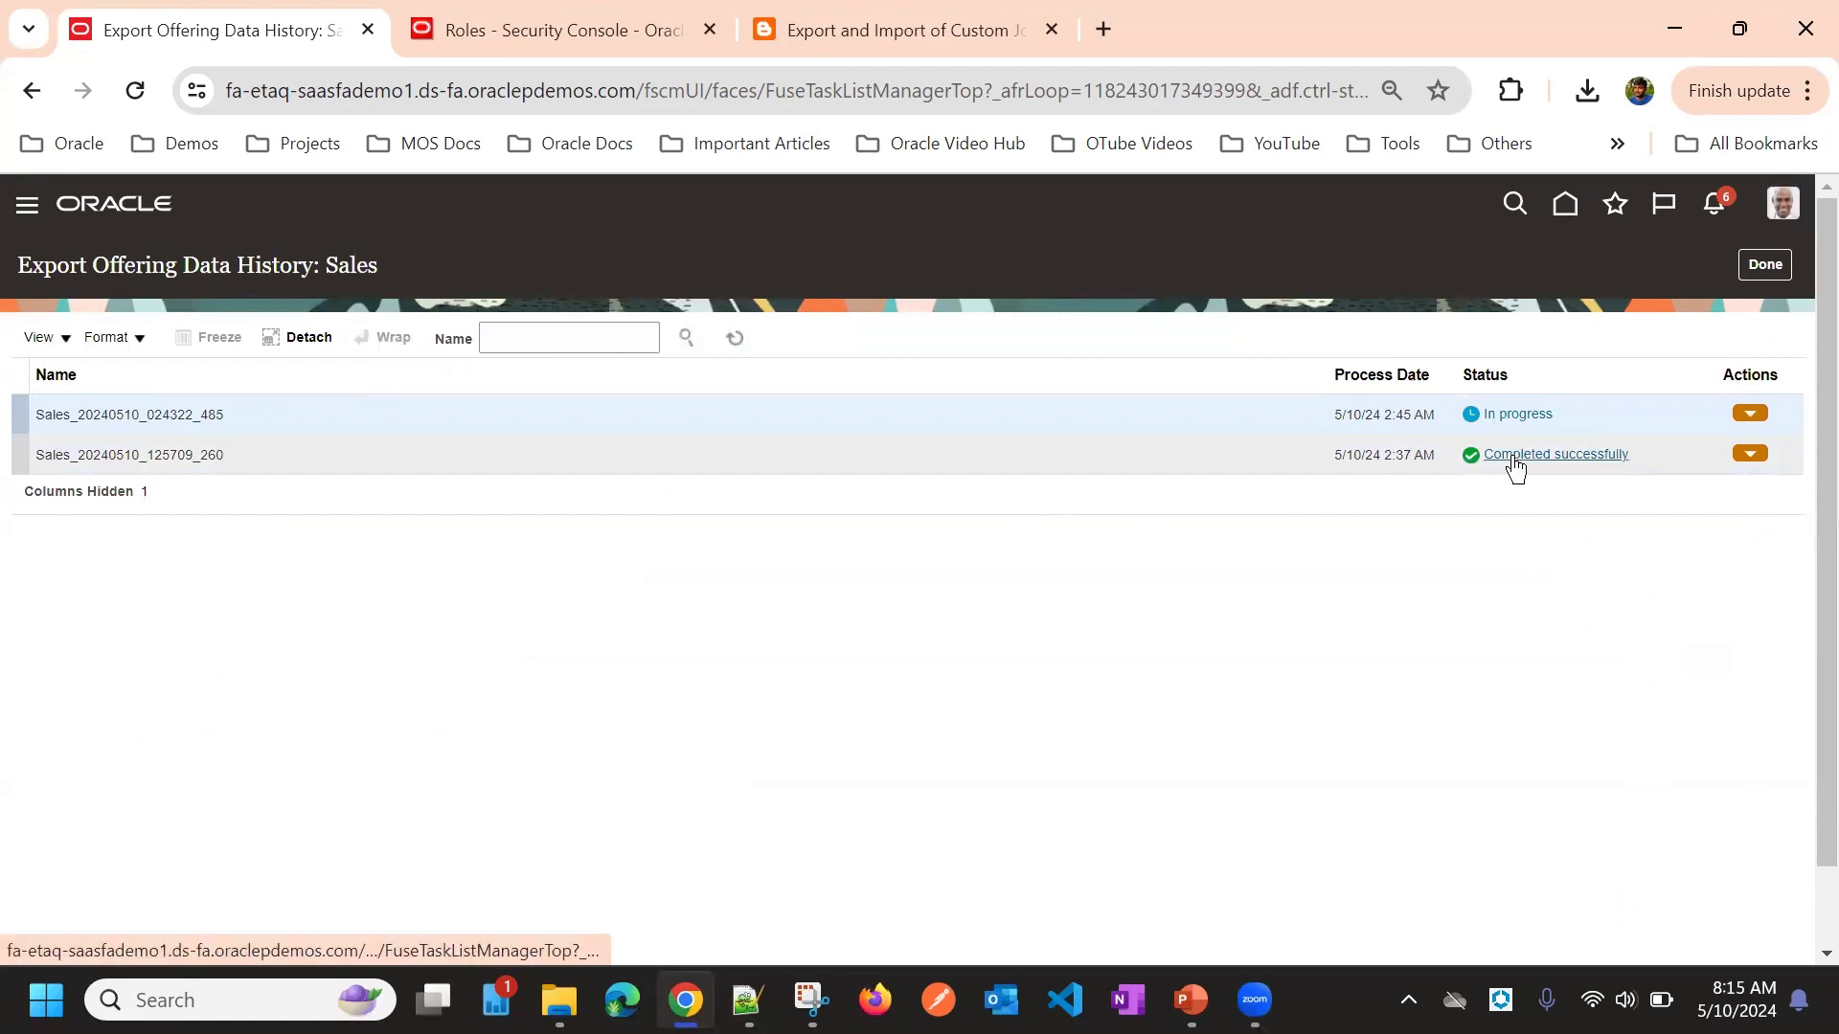
left_click(1513, 460)
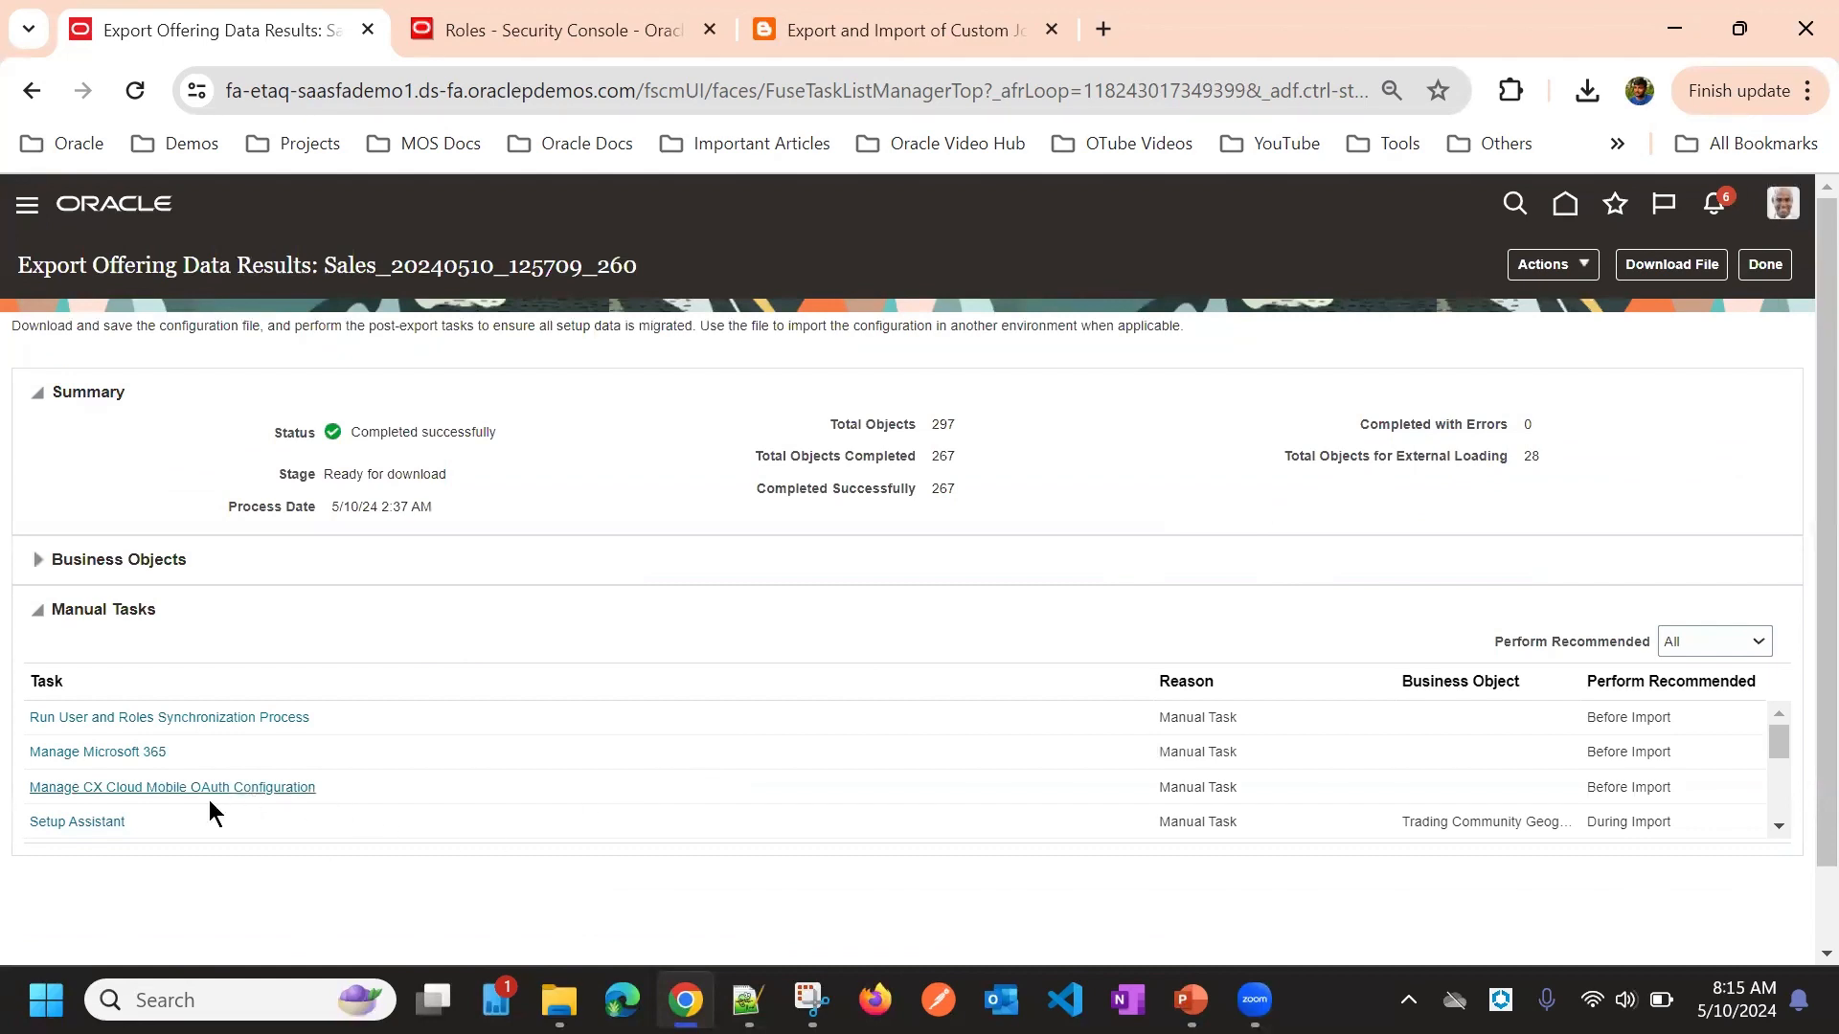
scroll(739, 665, "down", 1)
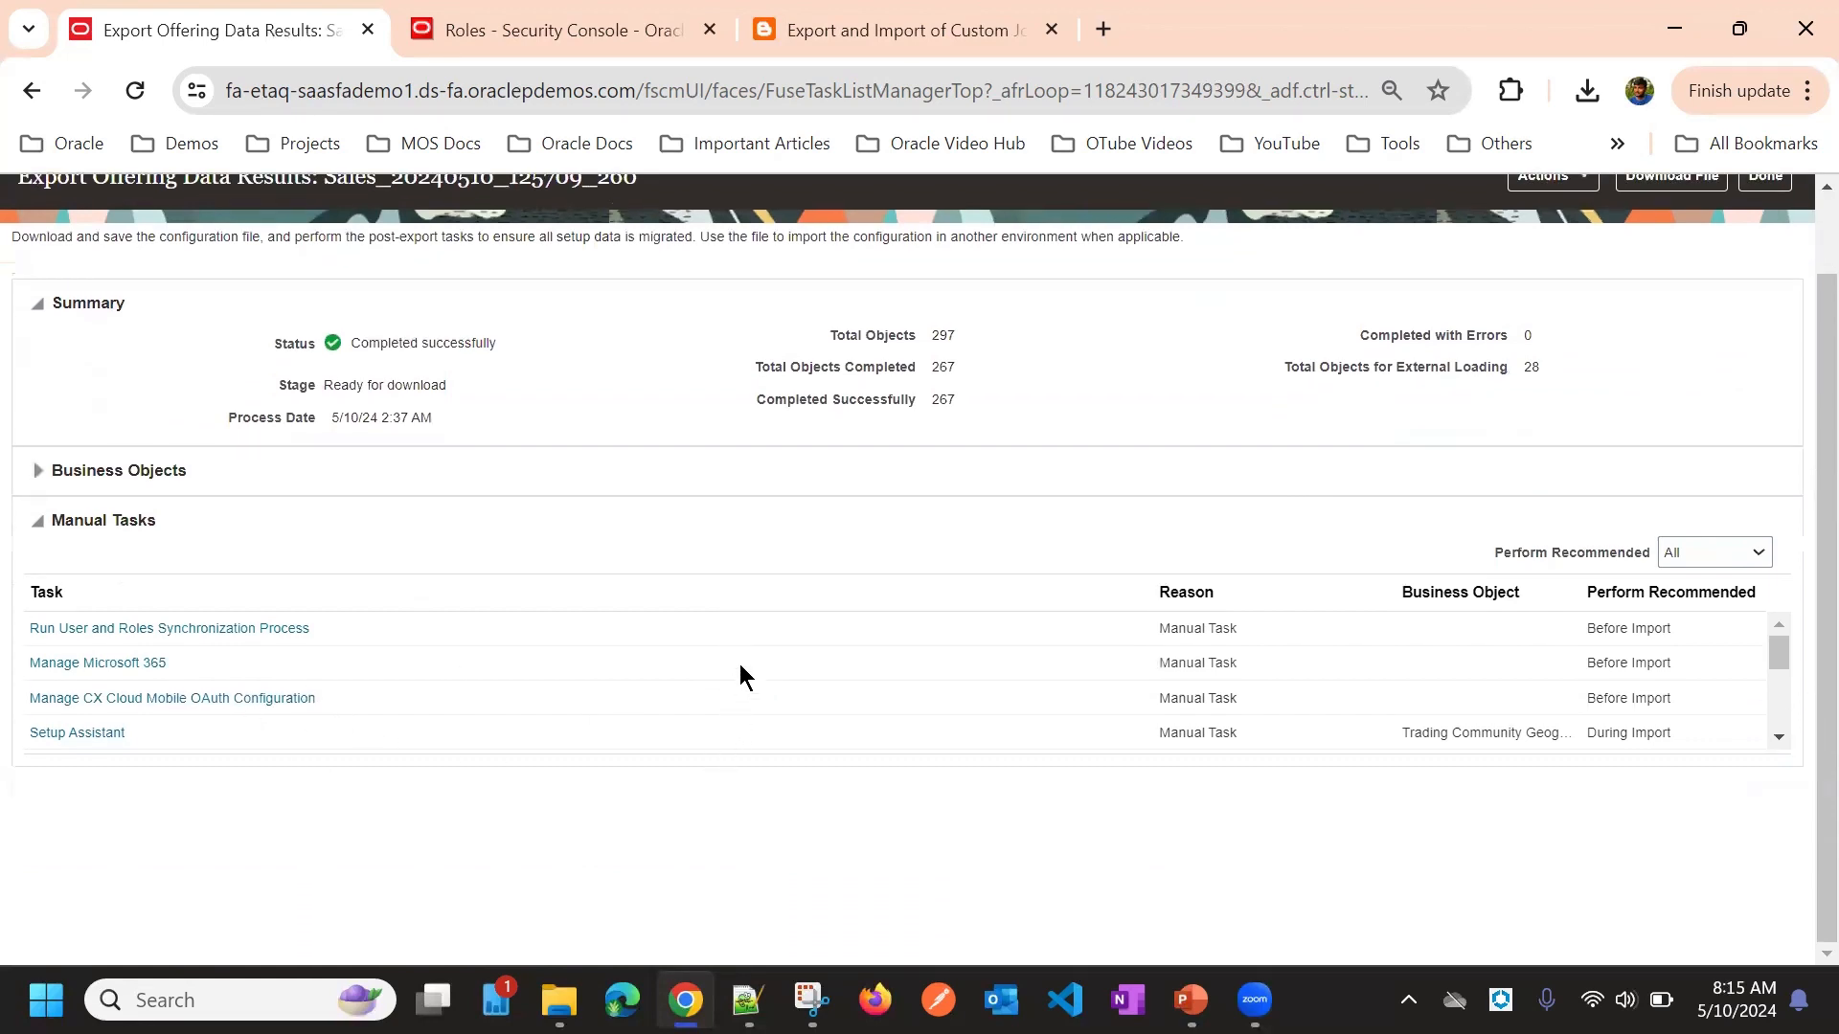
scroll(763, 661, "up", 1)
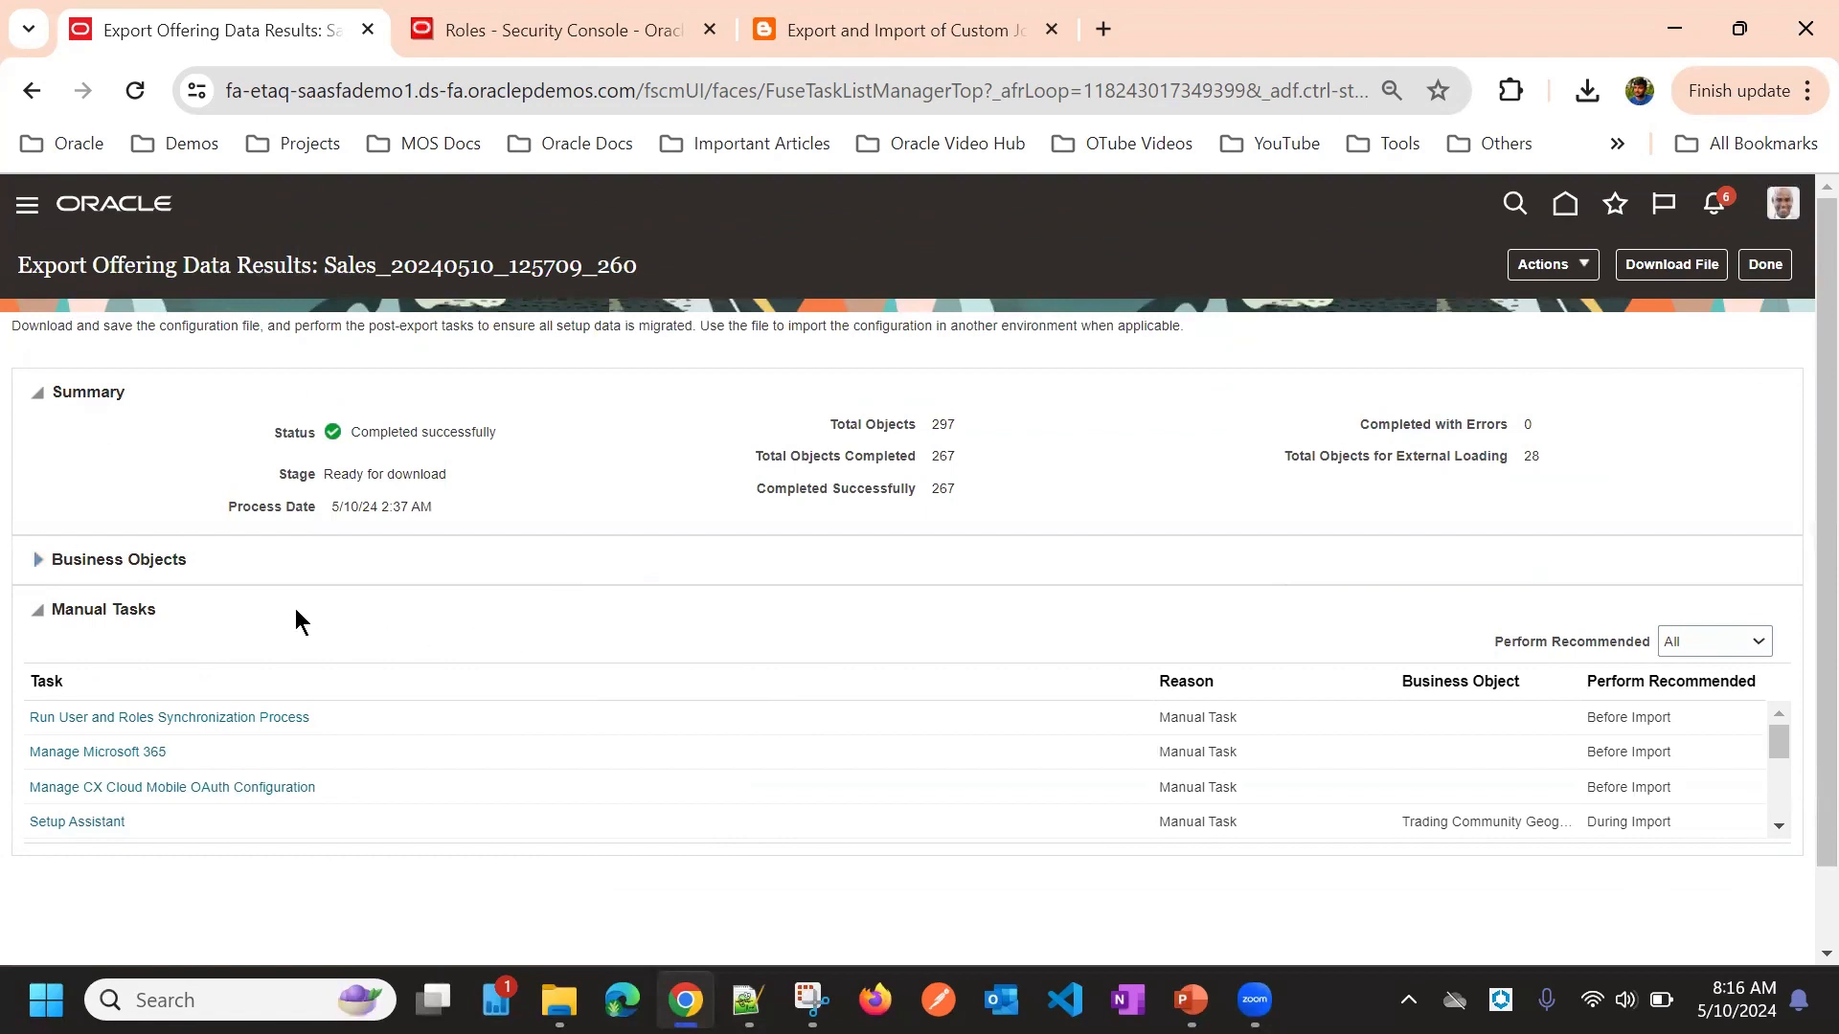
Expand the Business Objects section of the export results and review the exported objects and their status
left_click(40, 560)
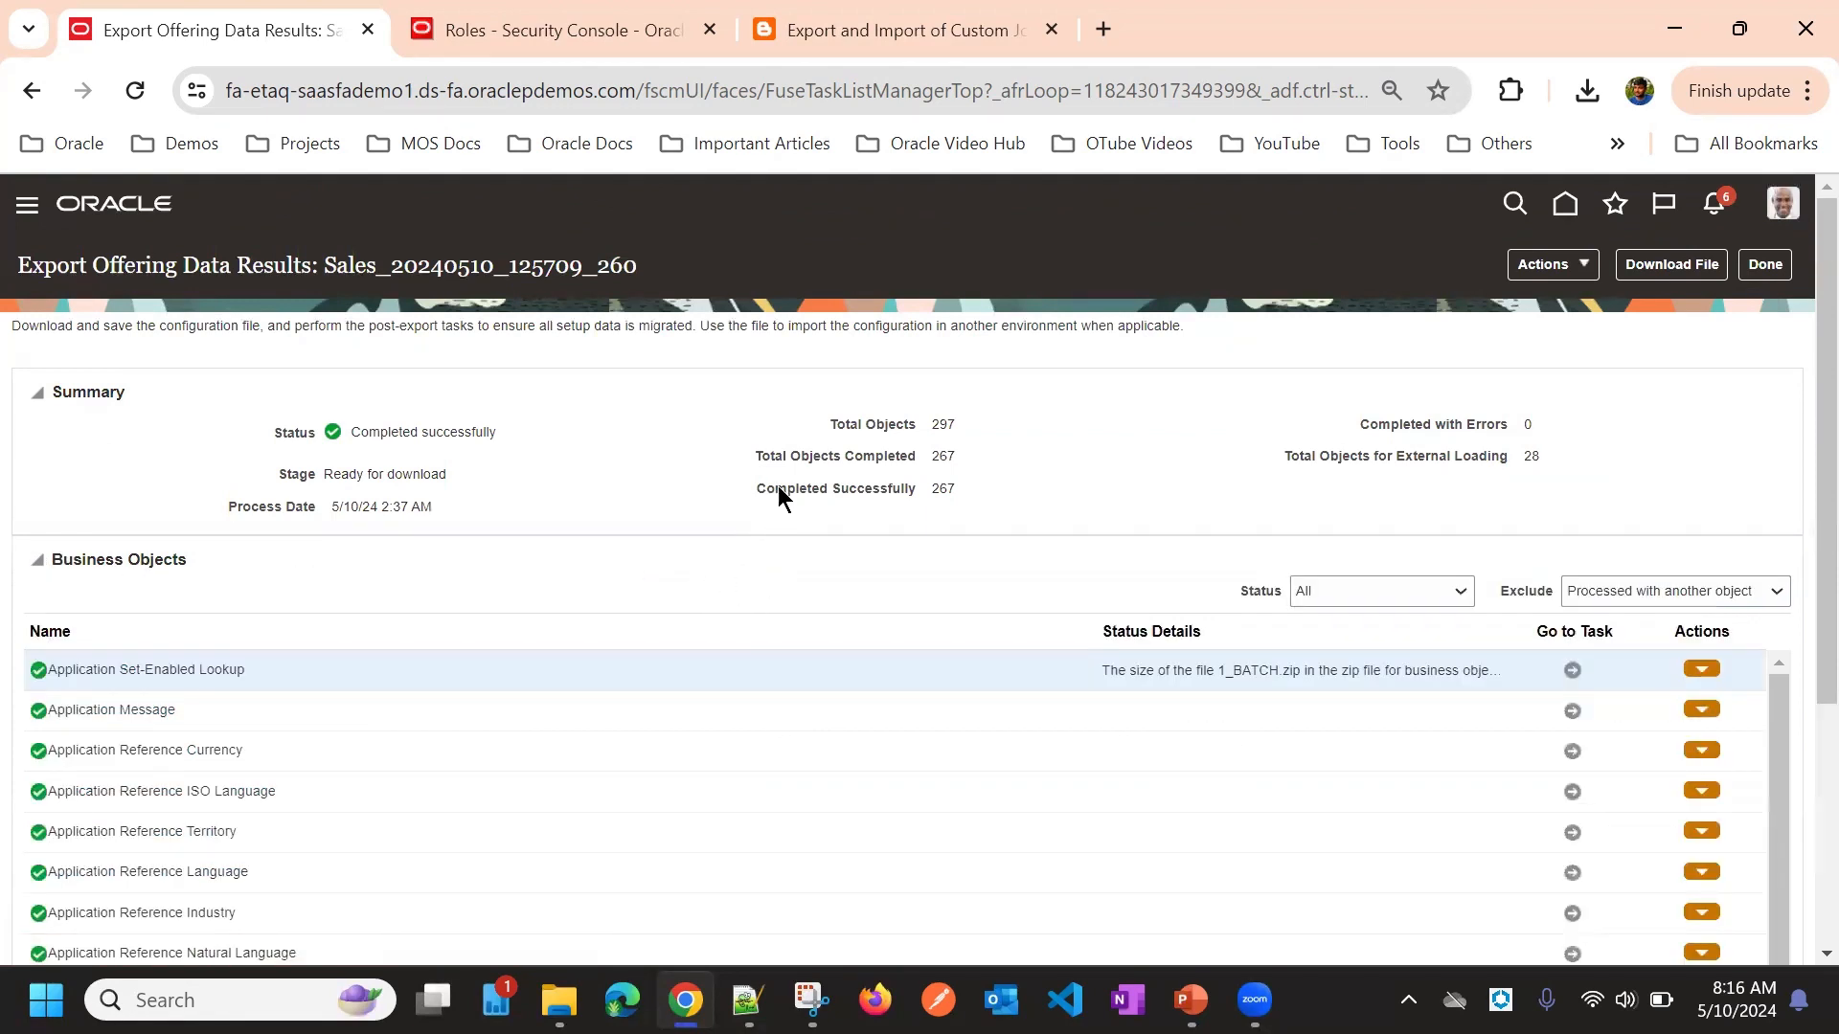
scroll(832, 565, "down", 4)
scroll(842, 572, "up", 4)
Download the export's configuration file and save it as Sales_20240510_125709_260.zip in the Downloads folder
left_click(1754, 264)
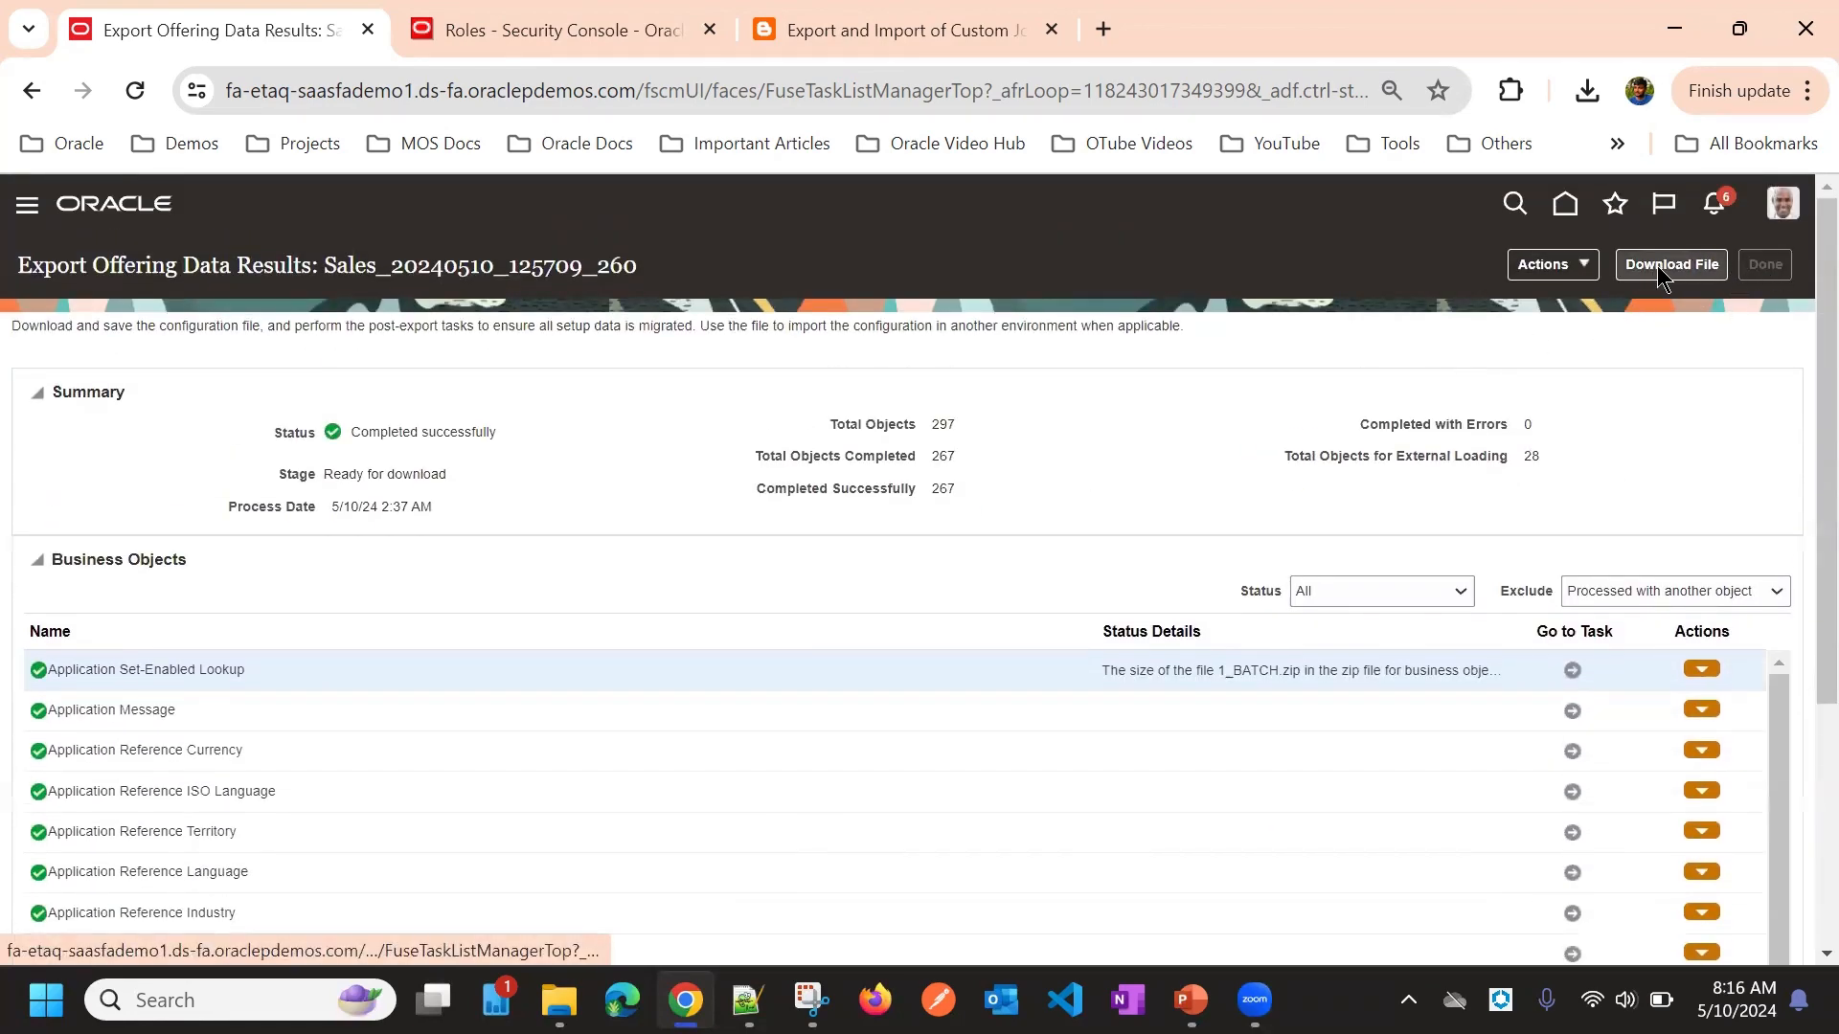
left_click(1516, 454)
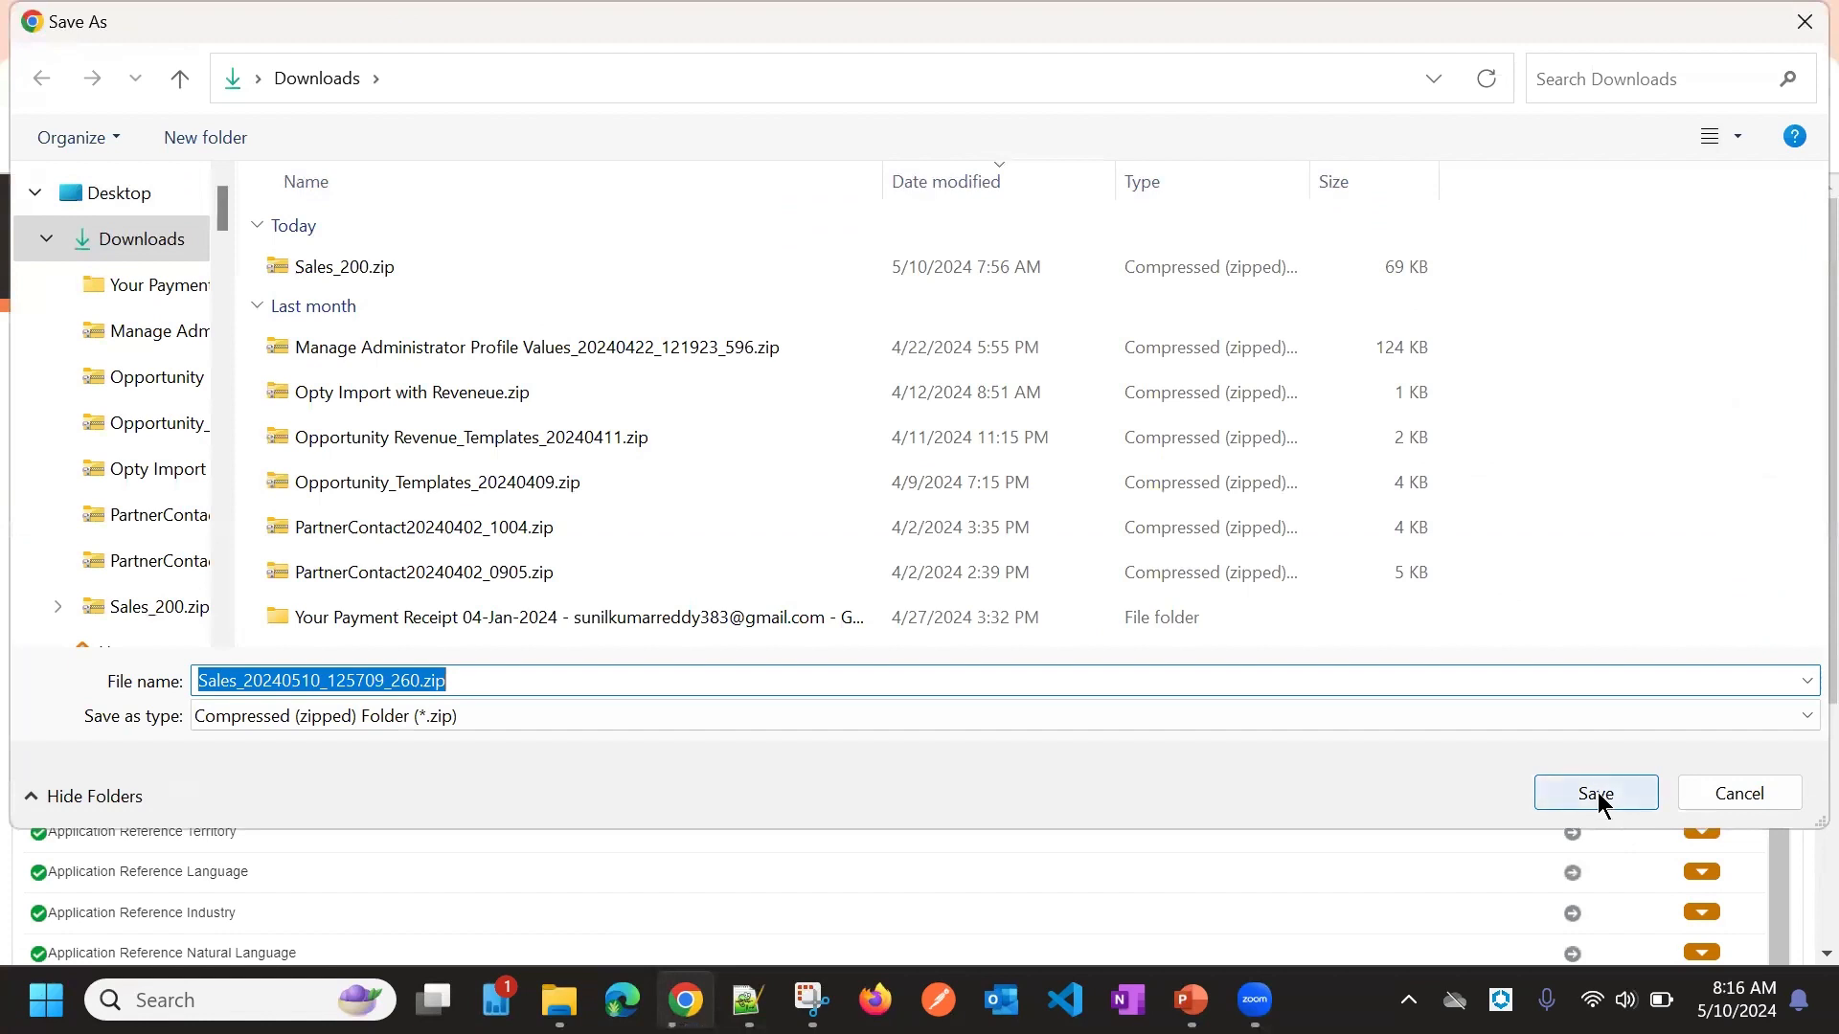
left_click(1597, 793)
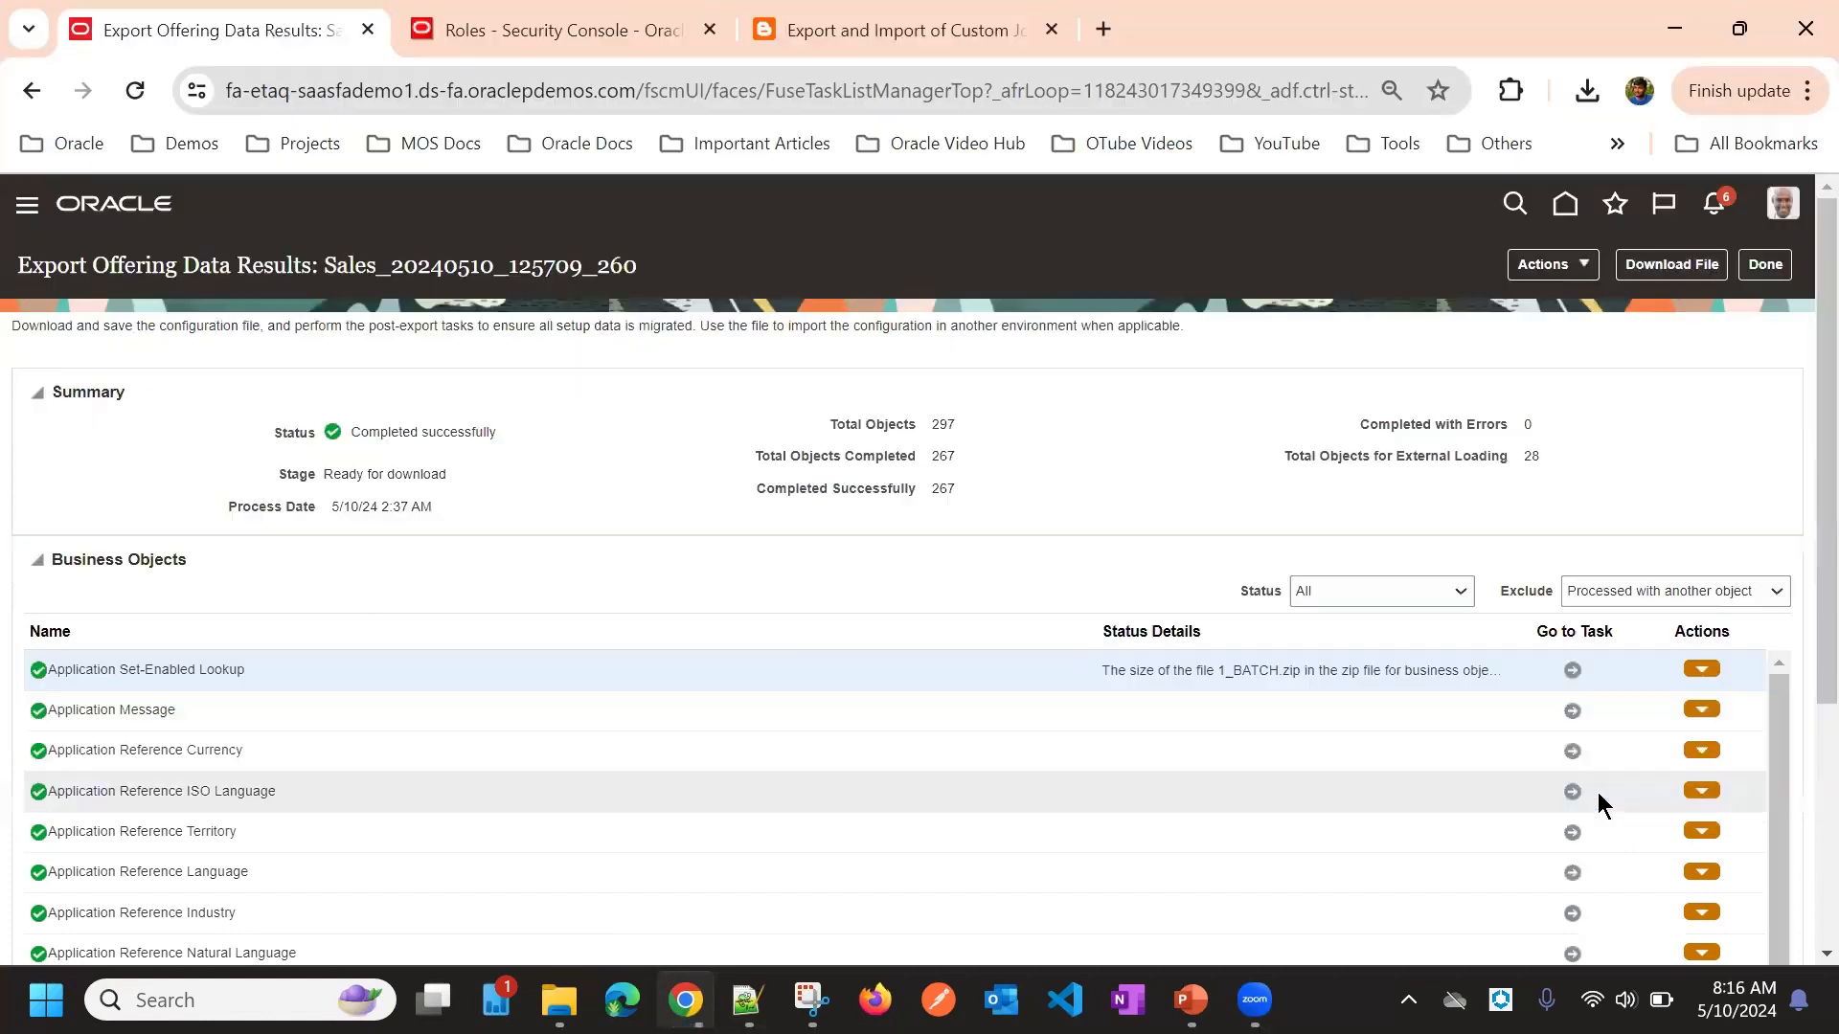
Check the file's download progress, close the export results and history, and return to the Sales setup page
left_click(1770, 265)
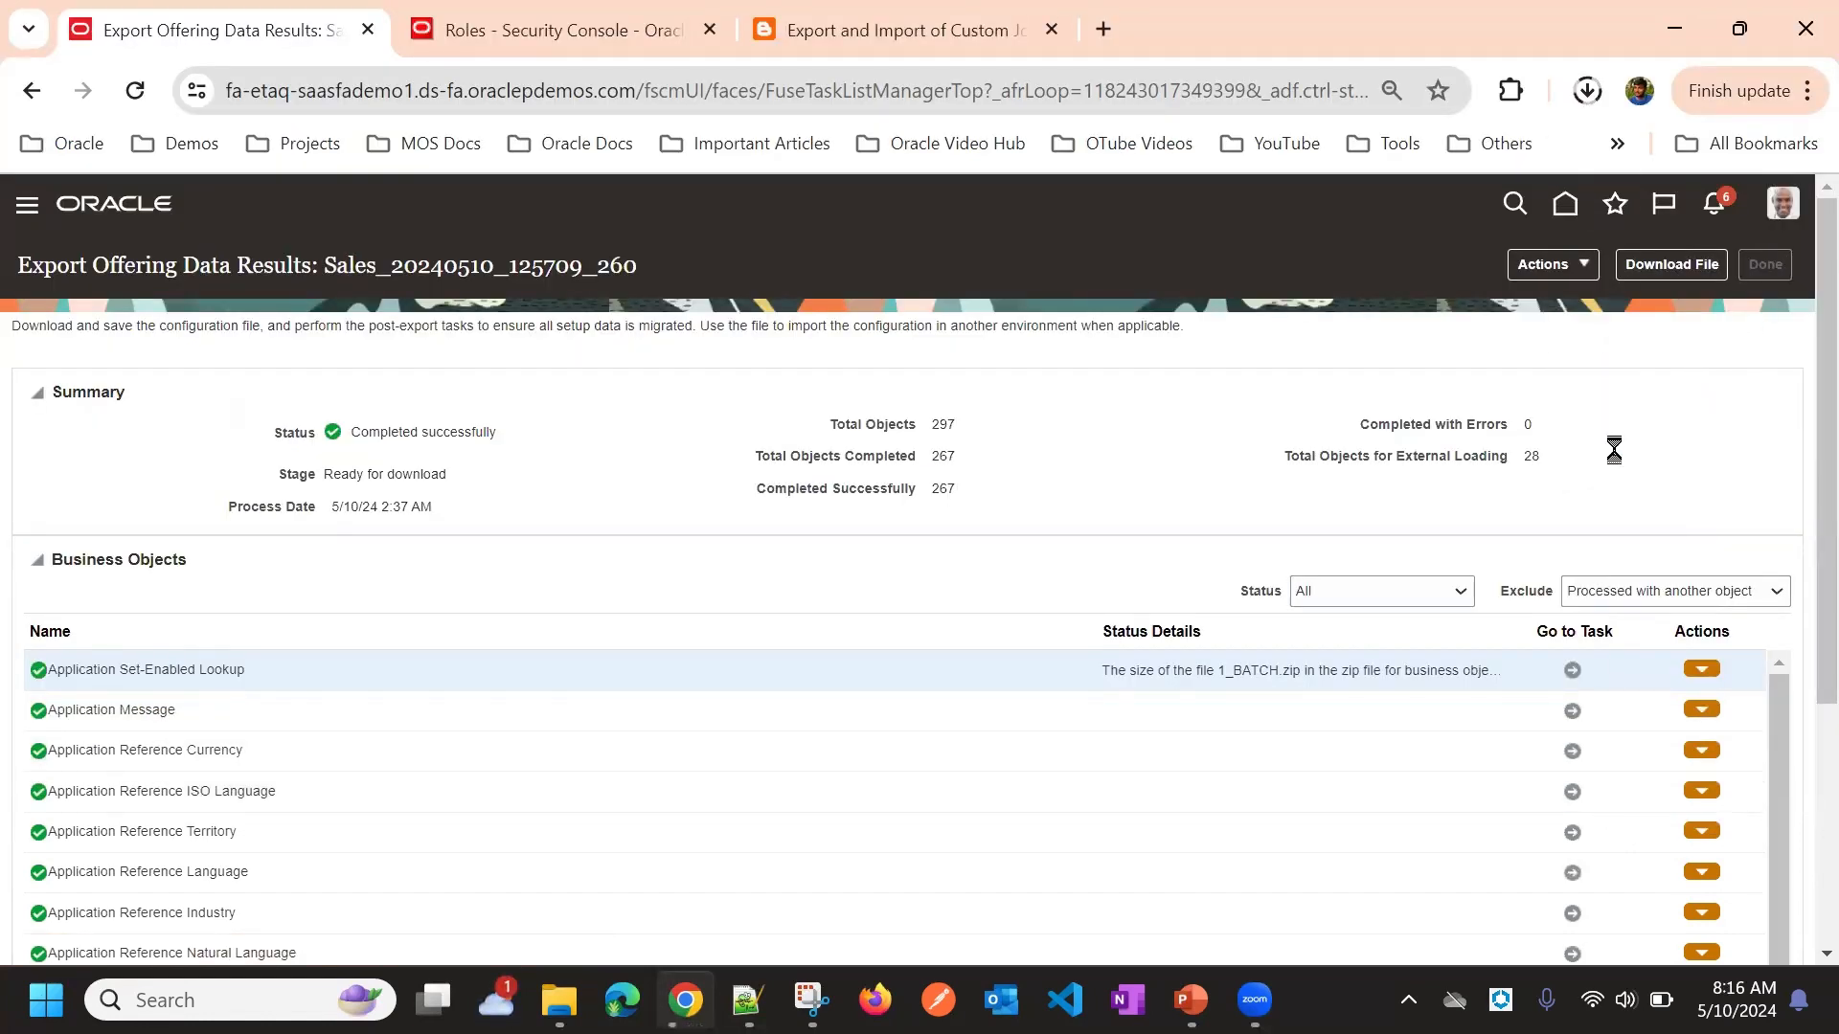
left_click(1588, 90)
left_click(1695, 393)
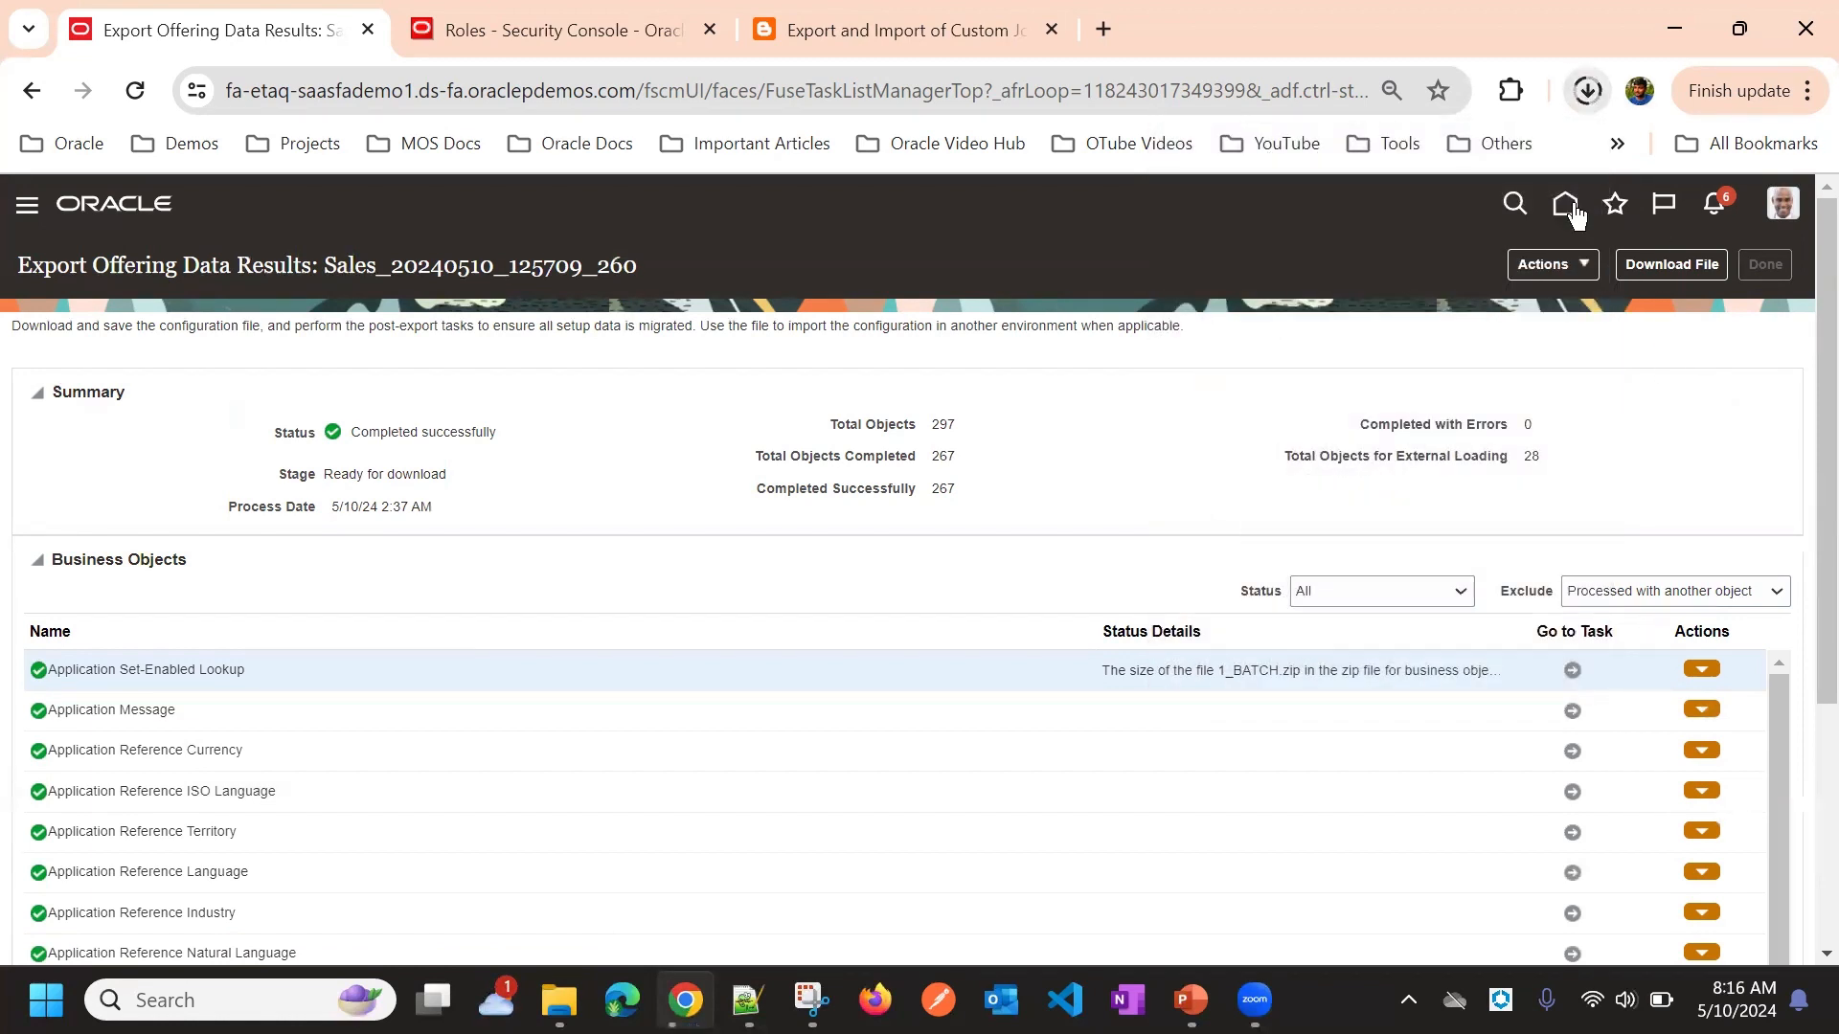
left_click(1594, 91)
left_click(1661, 505)
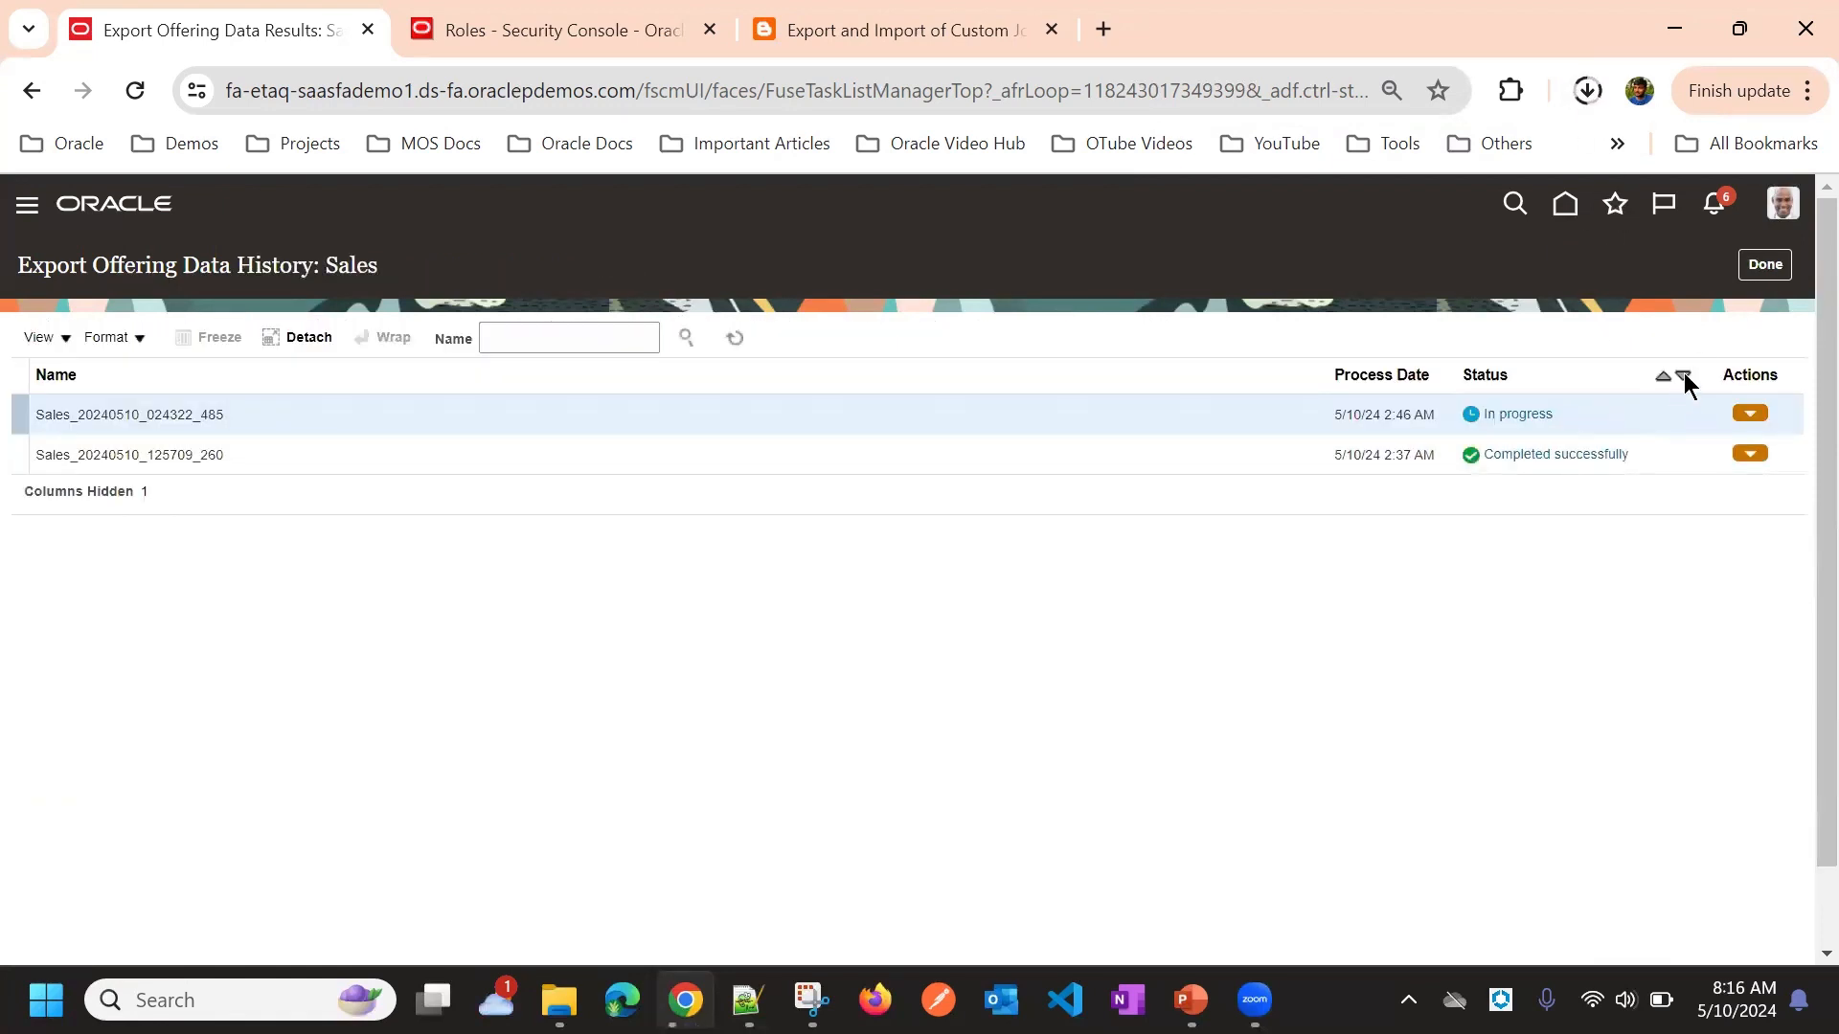
left_click(1766, 267)
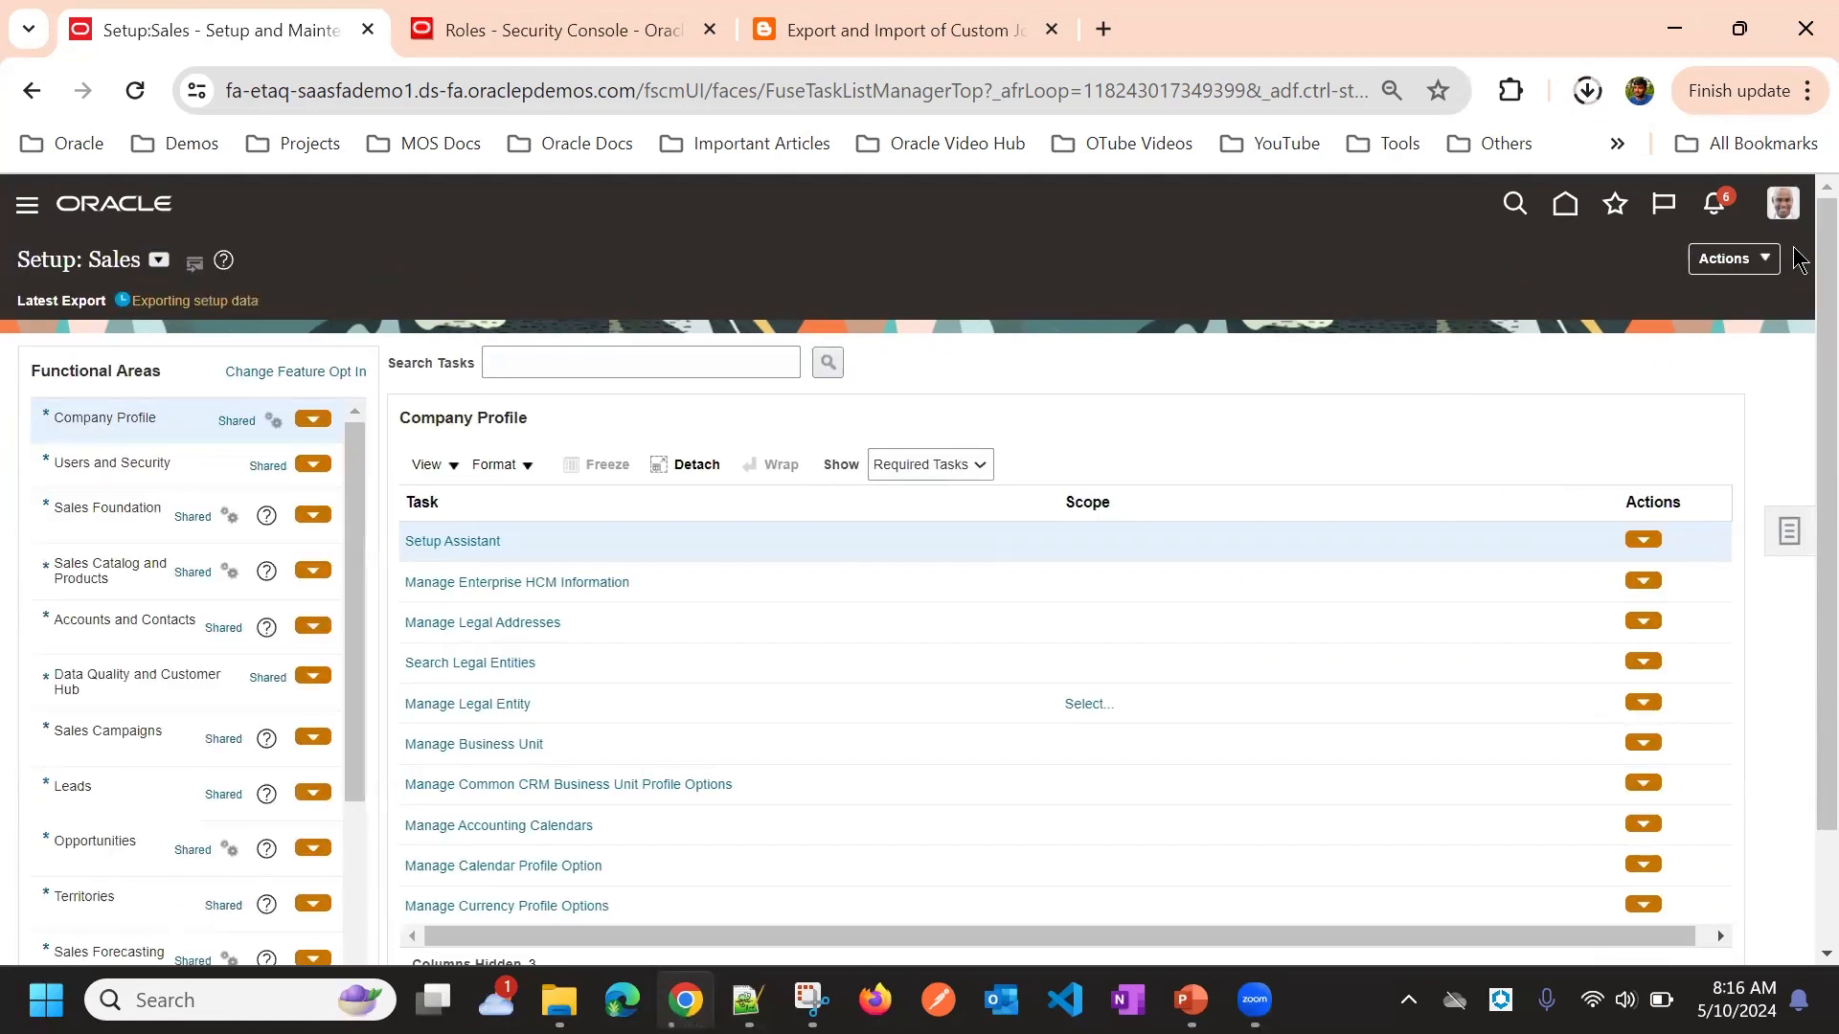
Try to import Sales setup data with Sales_20240510_125709_260.zip as the configuration package, and check the browser's recent downloads
left_click(1765, 258)
mouse_move(1687, 373)
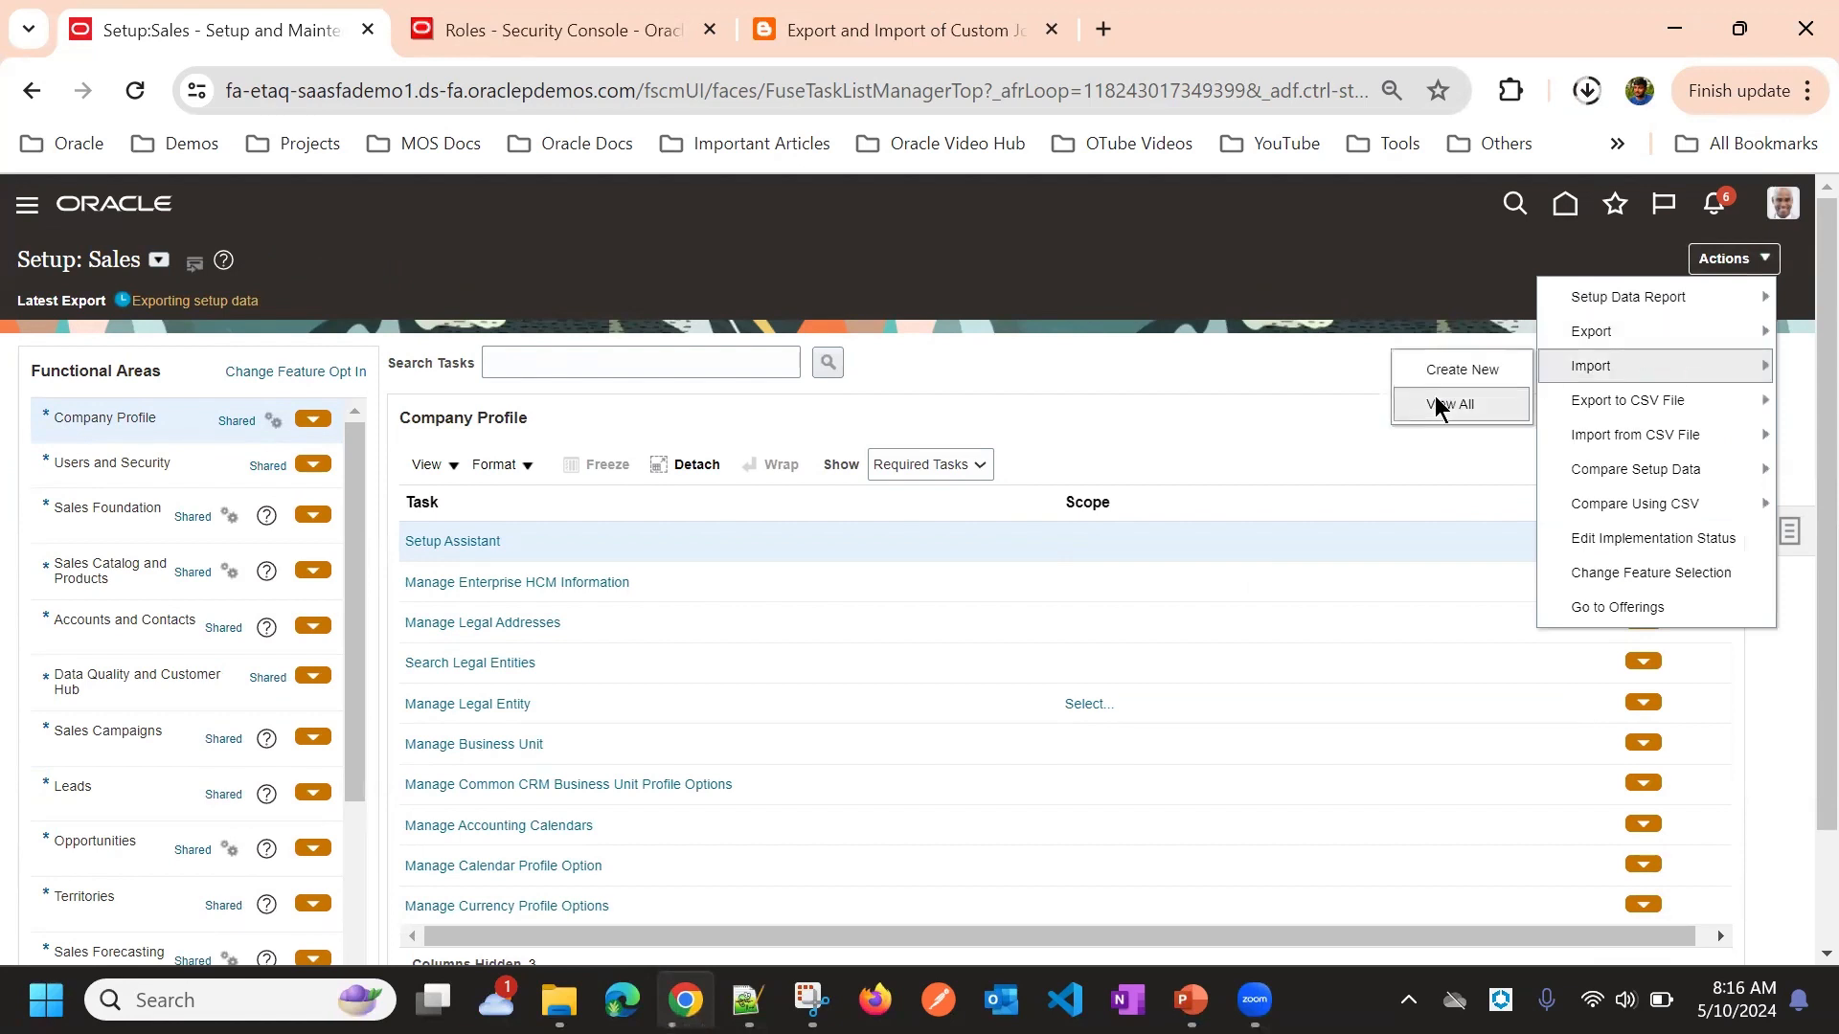
left_click(1446, 371)
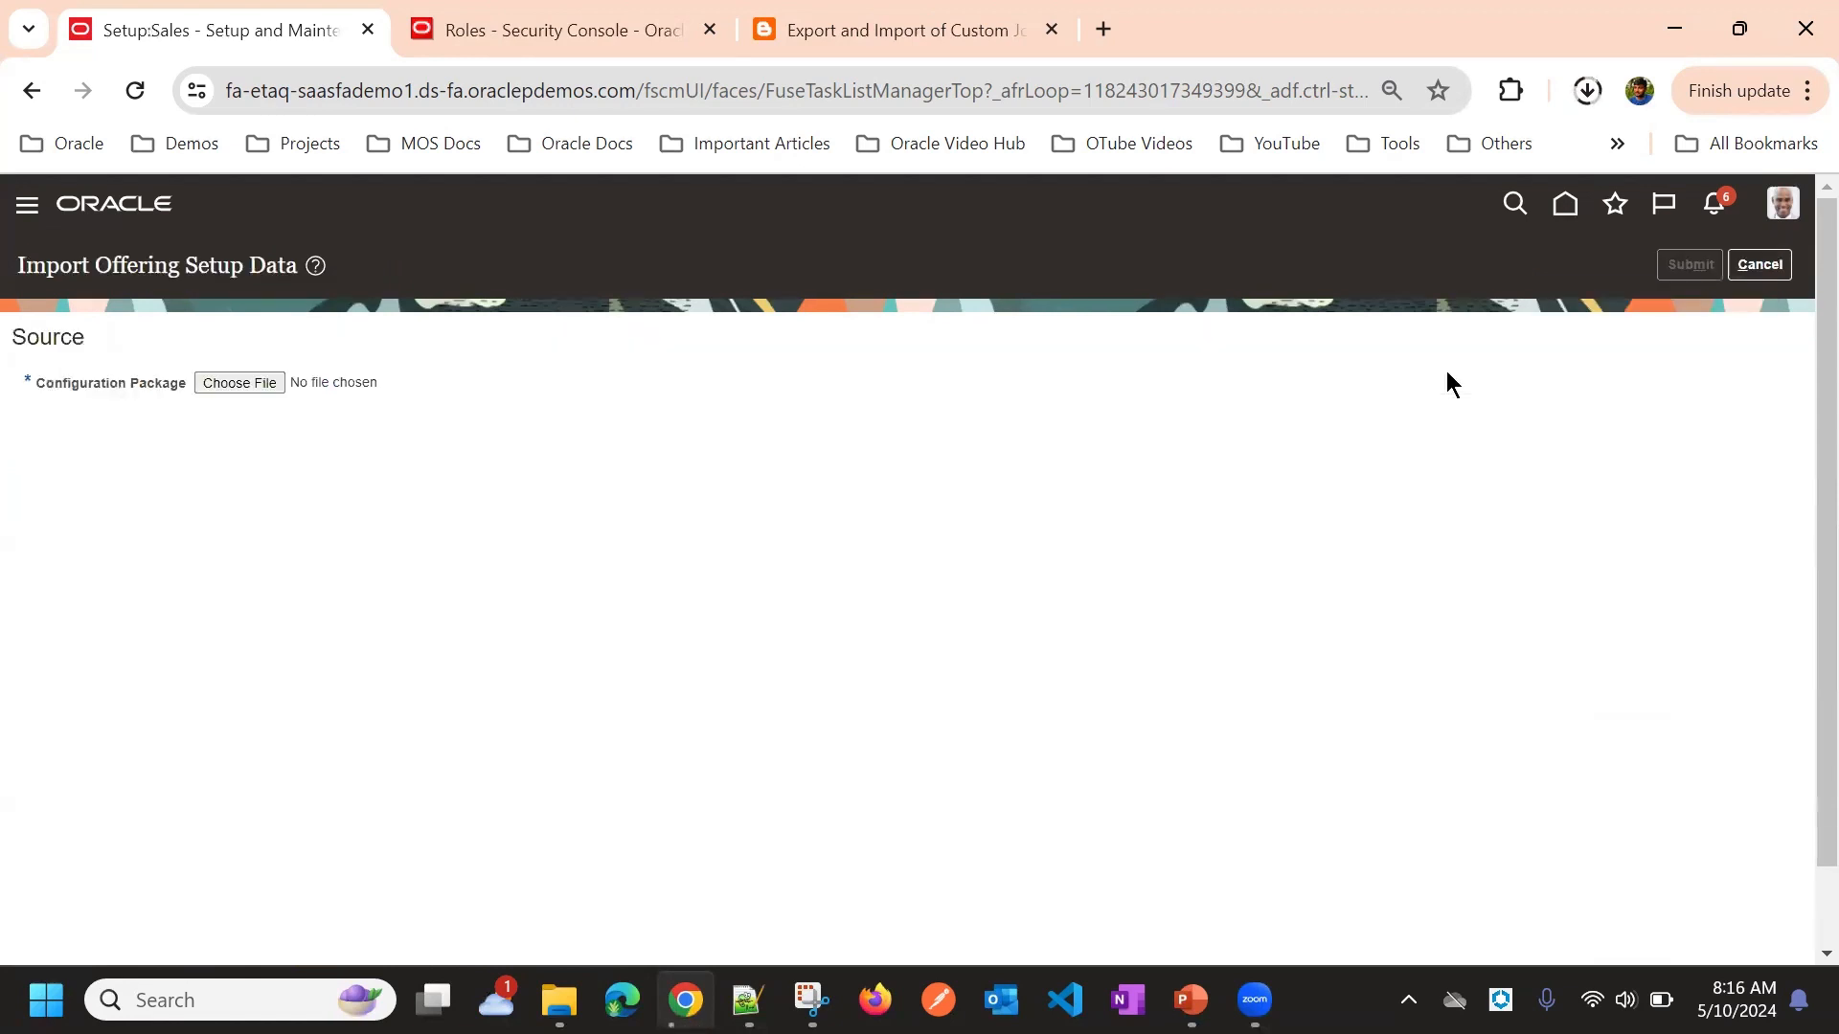
left_click(226, 386)
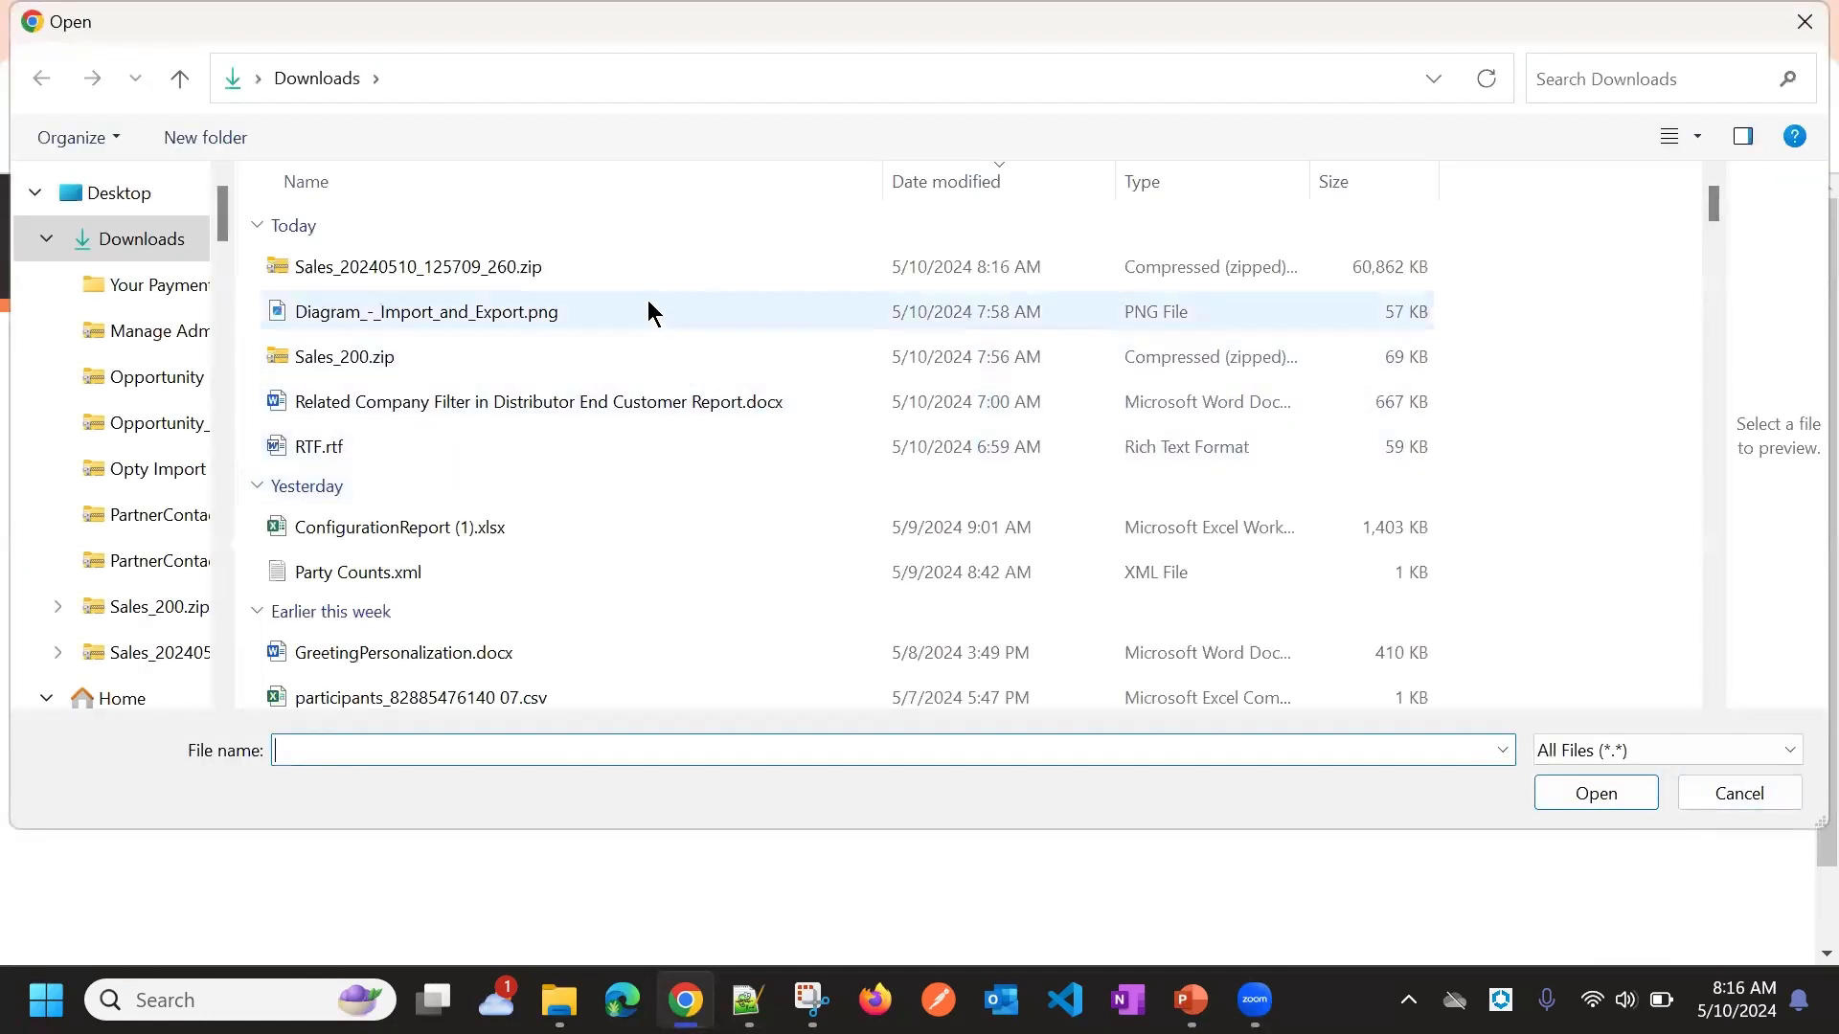
double_click(634, 266)
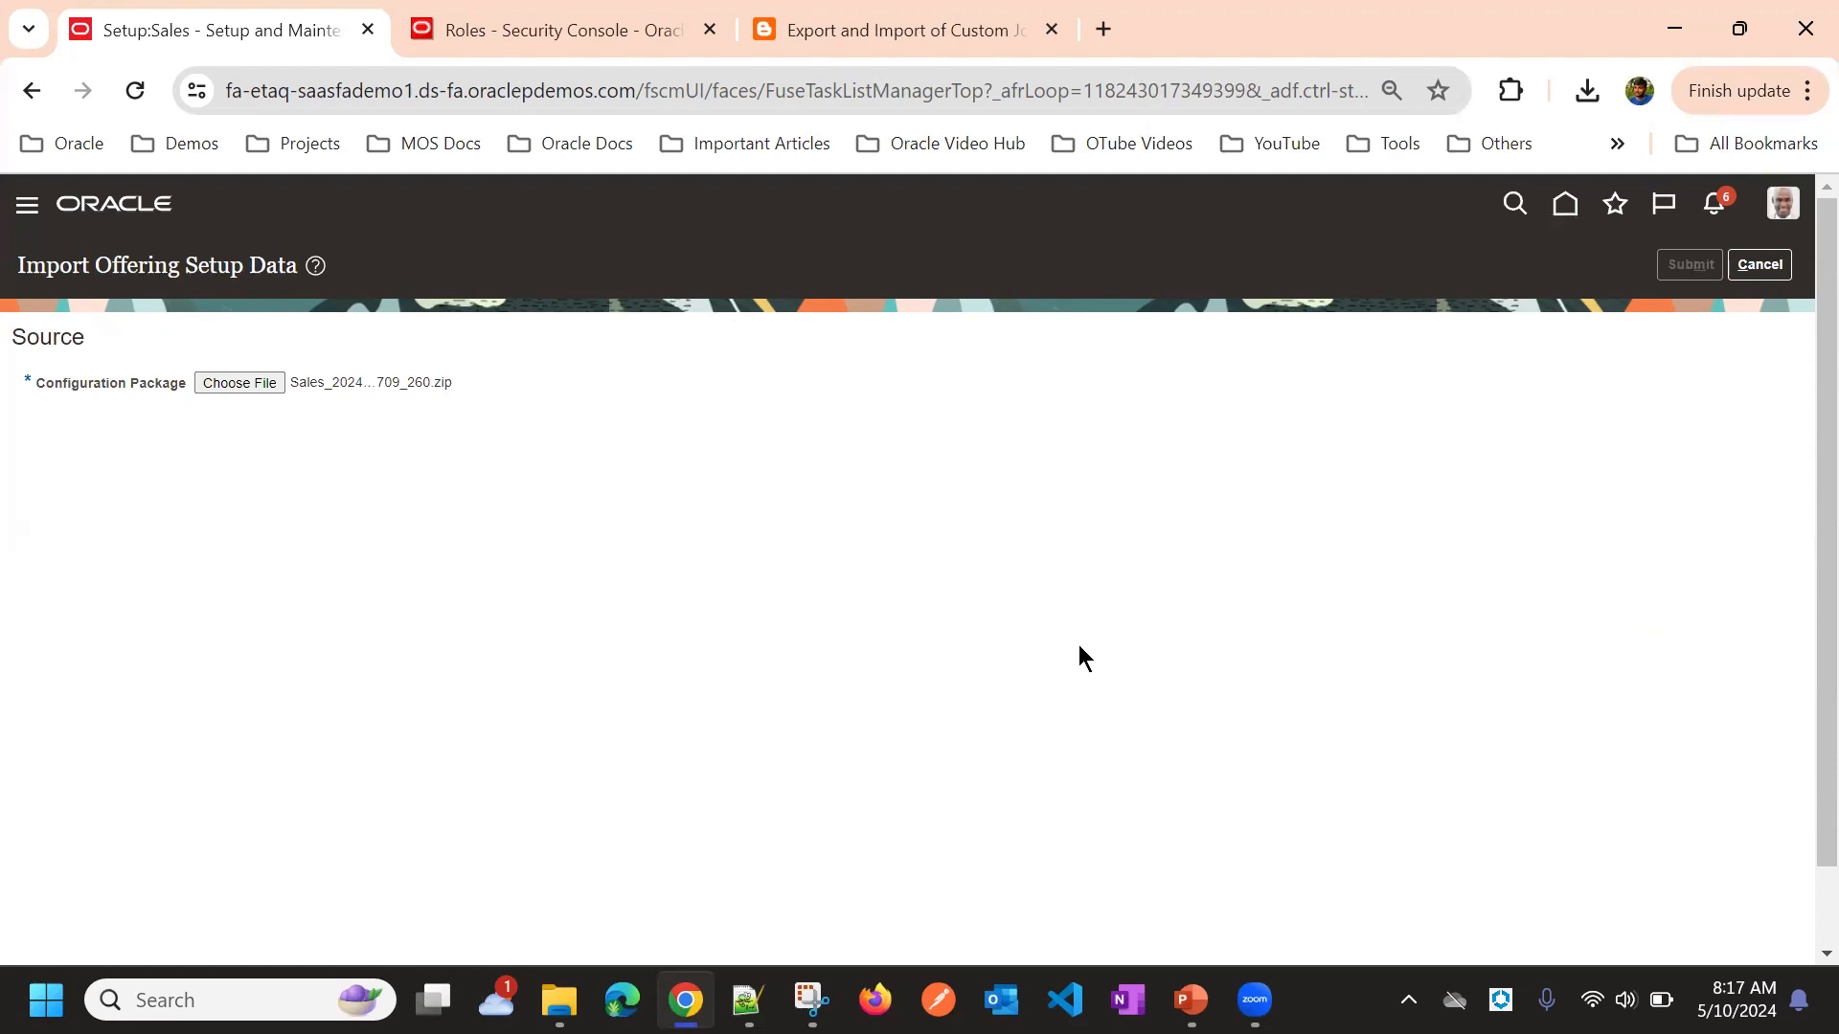
left_click(1589, 90)
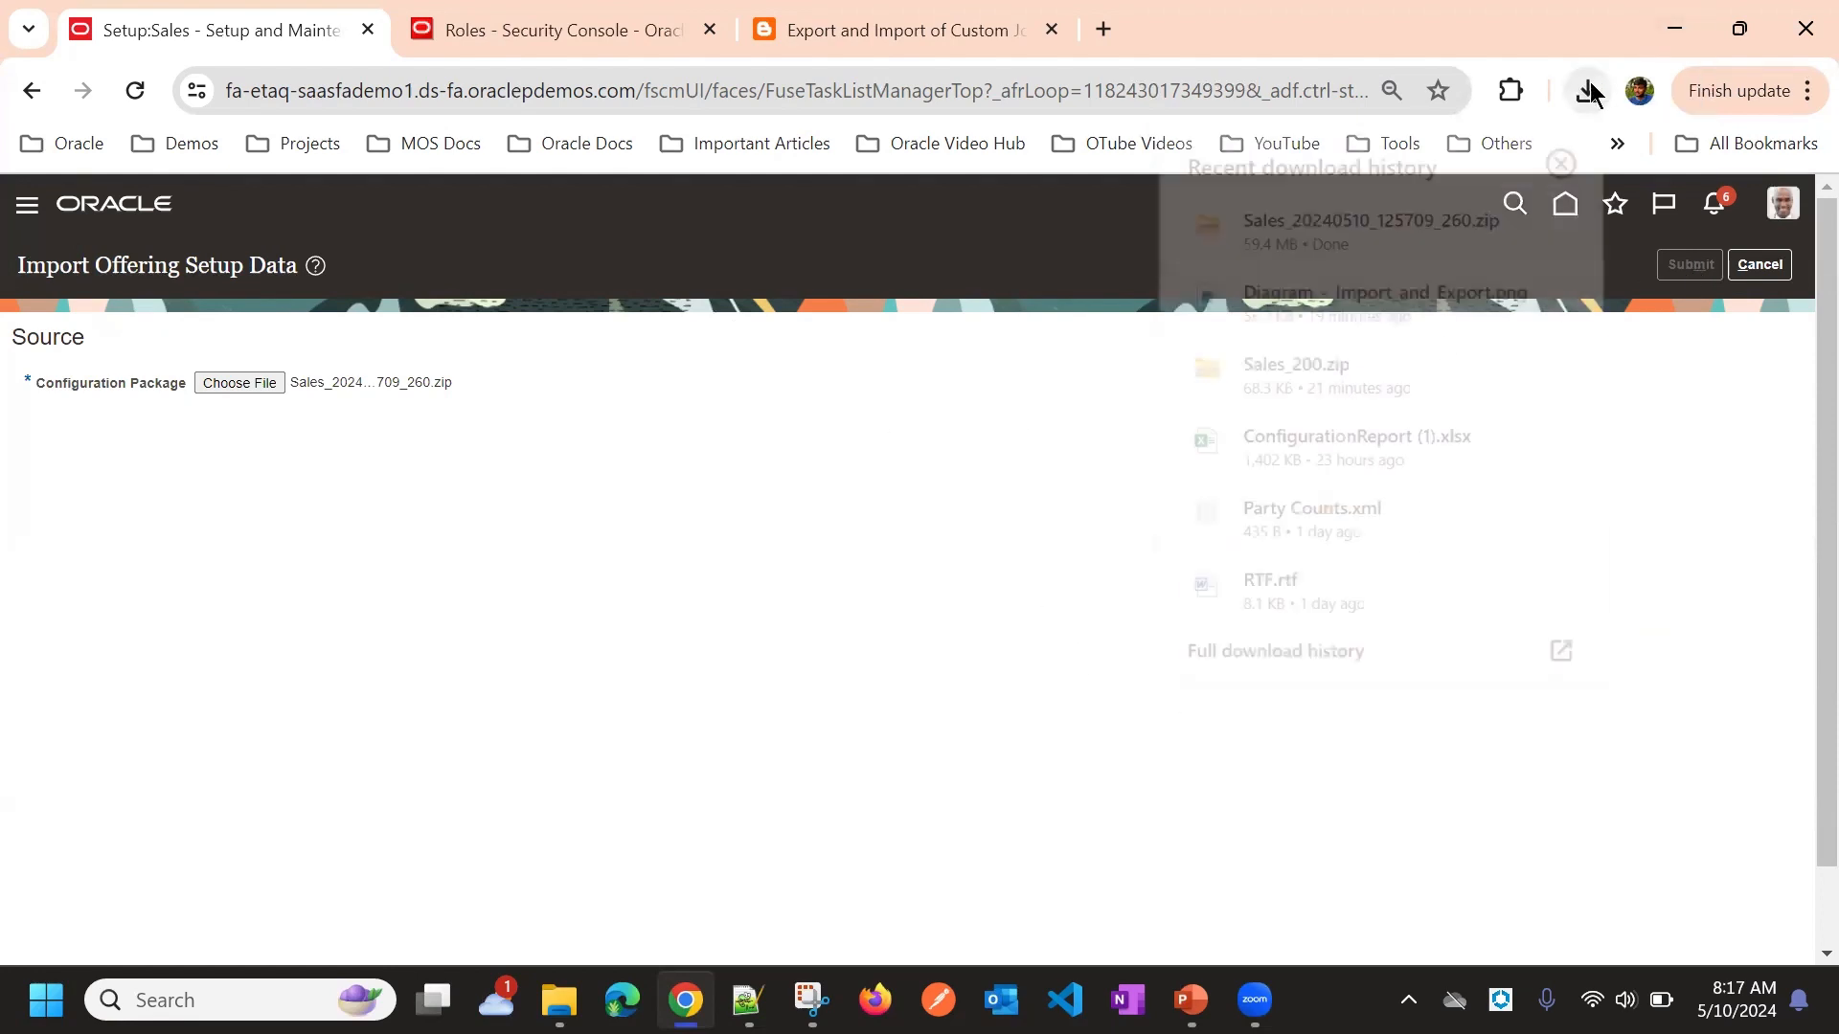
left_click(716, 427)
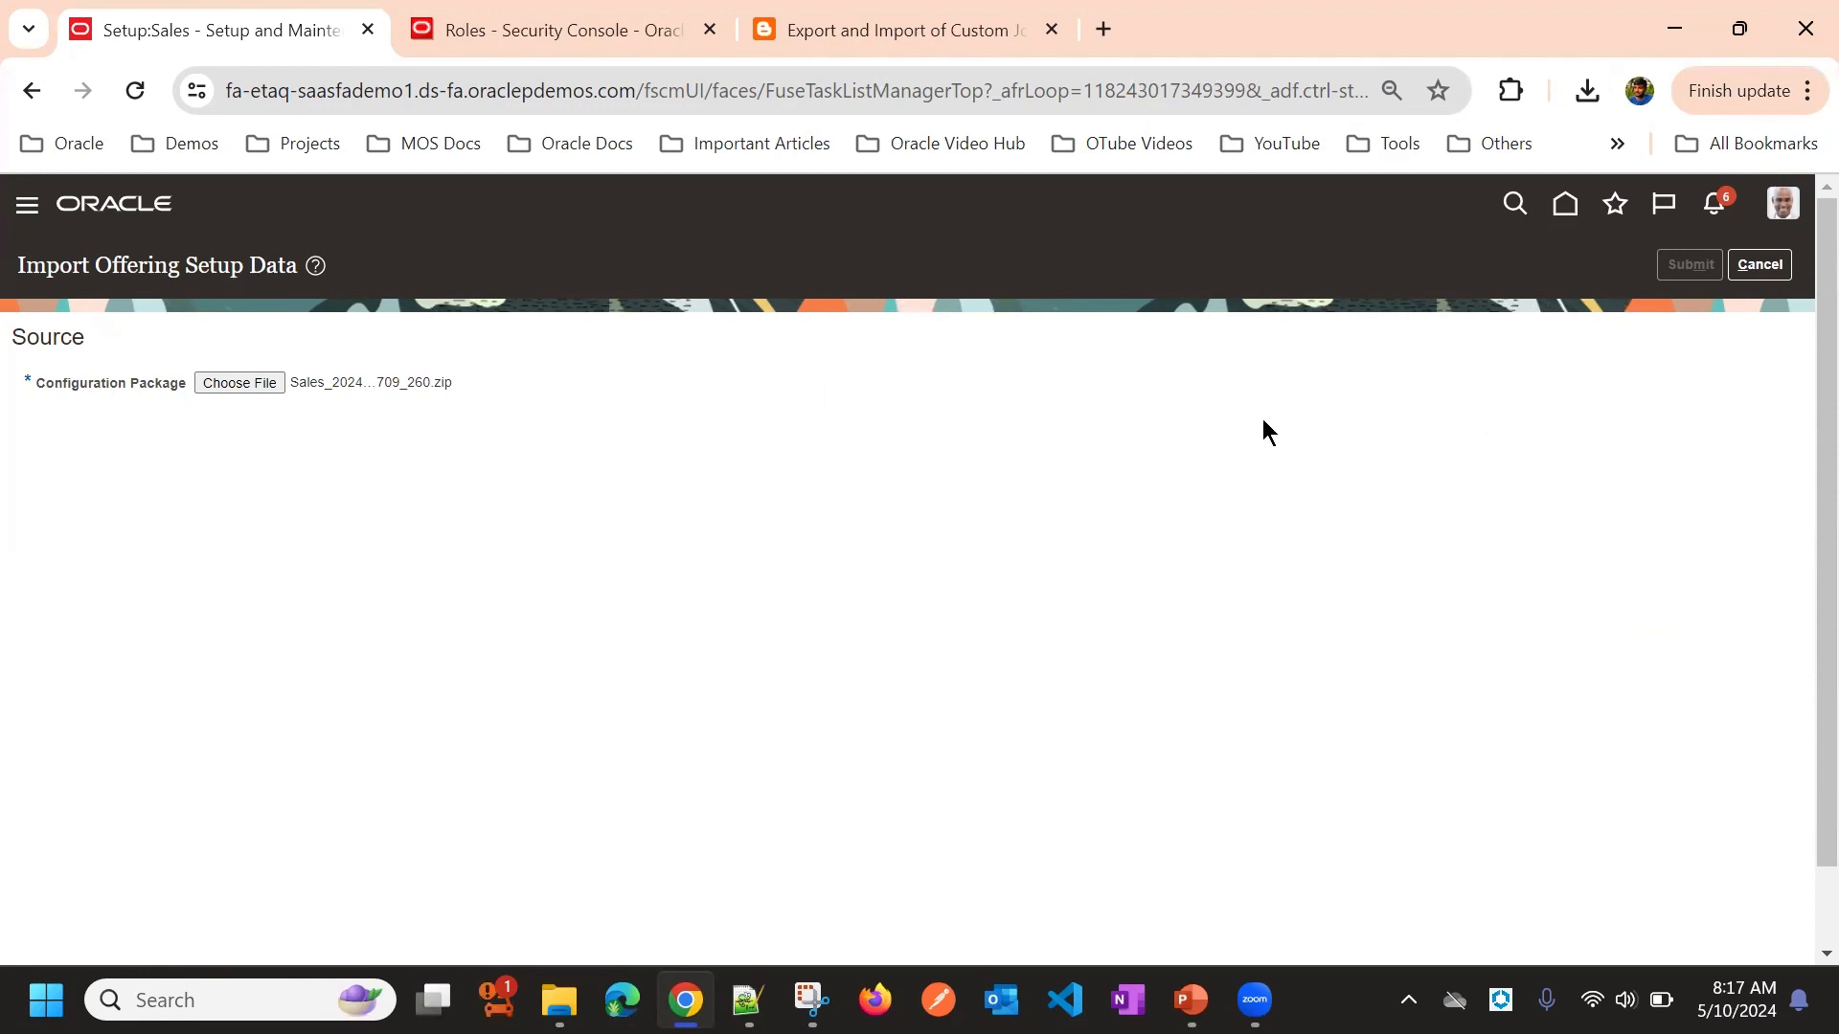
scroll(1245, 431, "down", 1)
scroll(1245, 430, "up", 1)
scroll(866, 493, "down", 2)
scroll(877, 508, "up", 2)
scroll(774, 525, "down", 1)
scroll(766, 556, "up", 1)
scroll(772, 805, "down", 1)
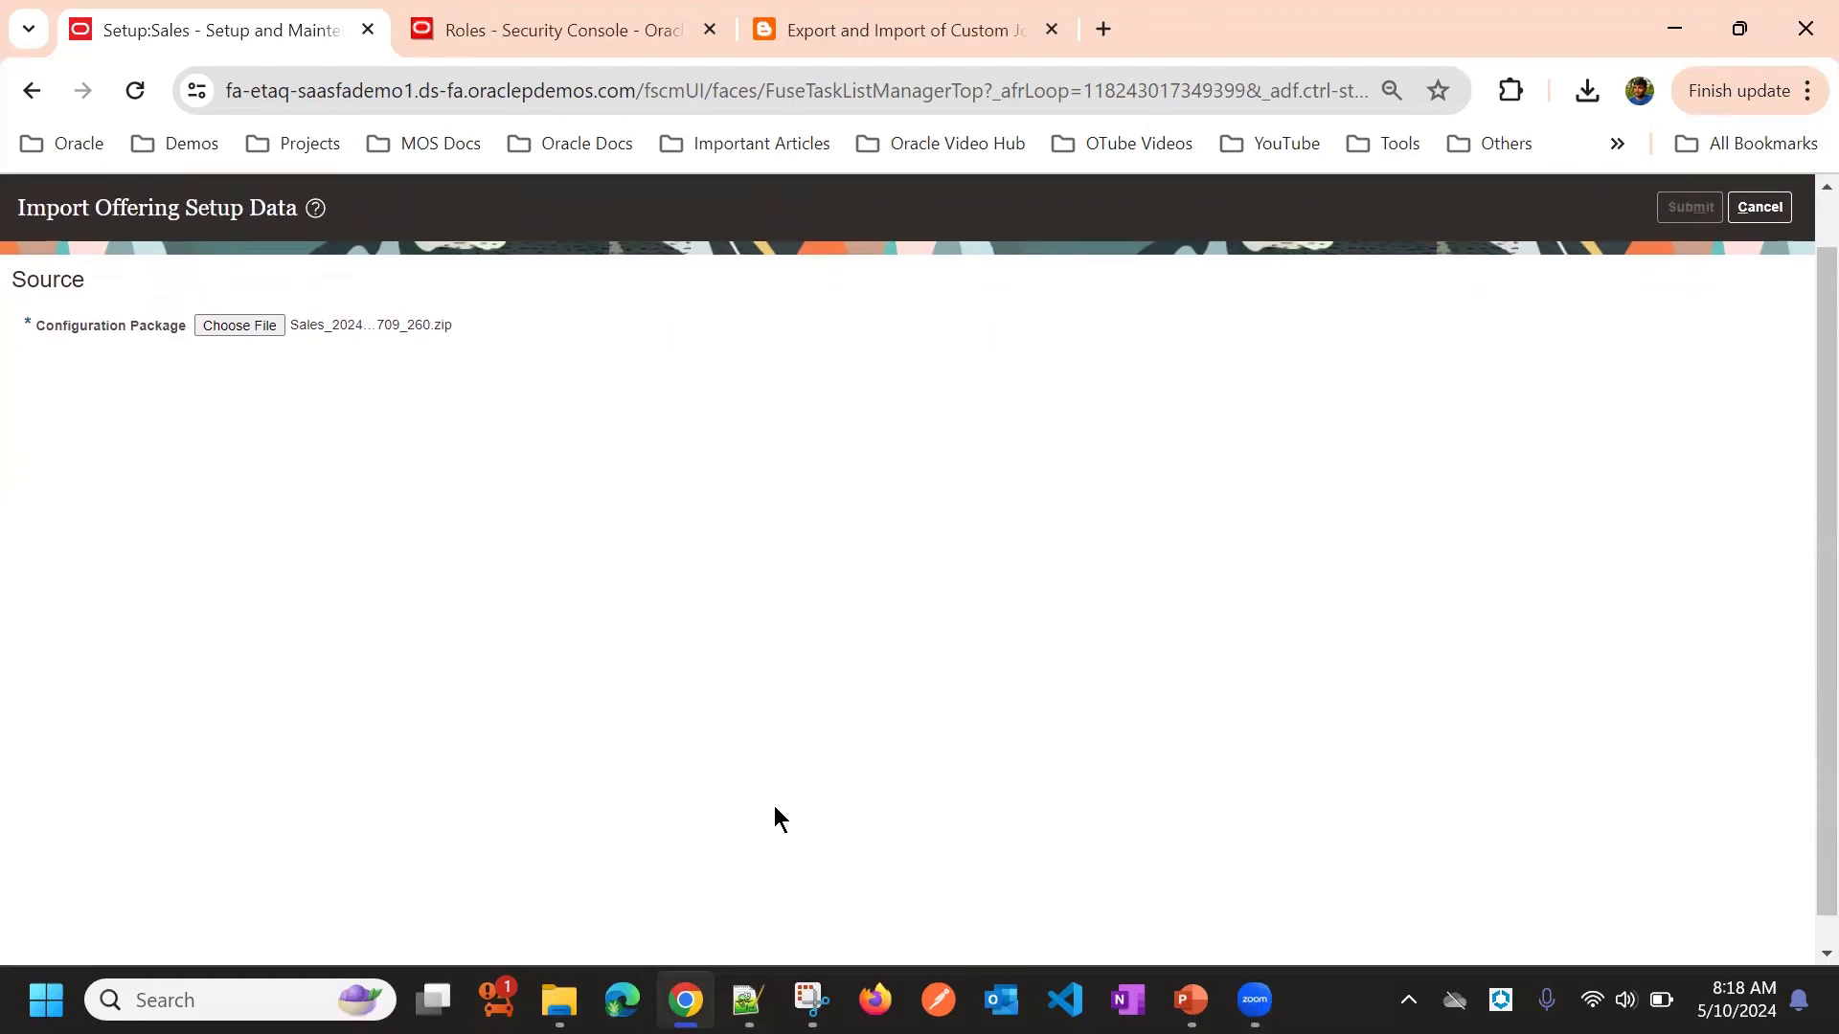
scroll(774, 812, "up", 1)
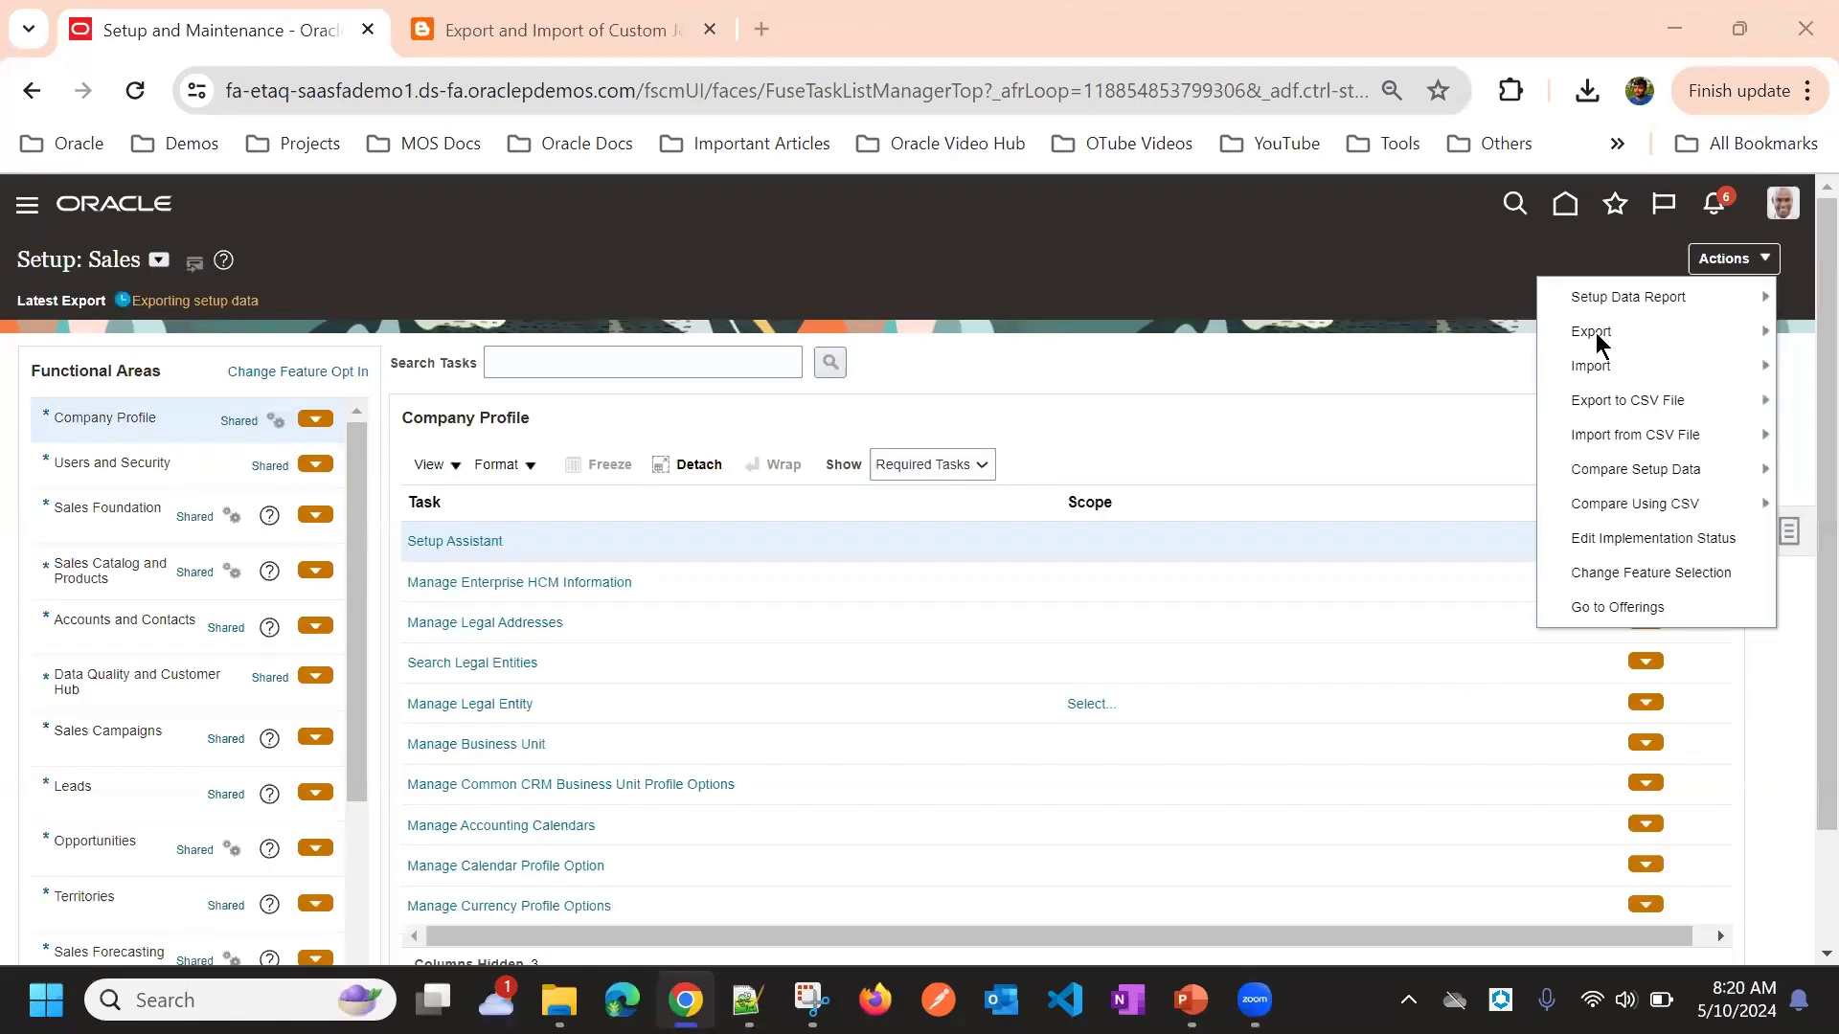
Create a new import for the Sales offering and choose Sales_20240510_125709_260.zip from Downloads as its configuration package
left_click(1458, 375)
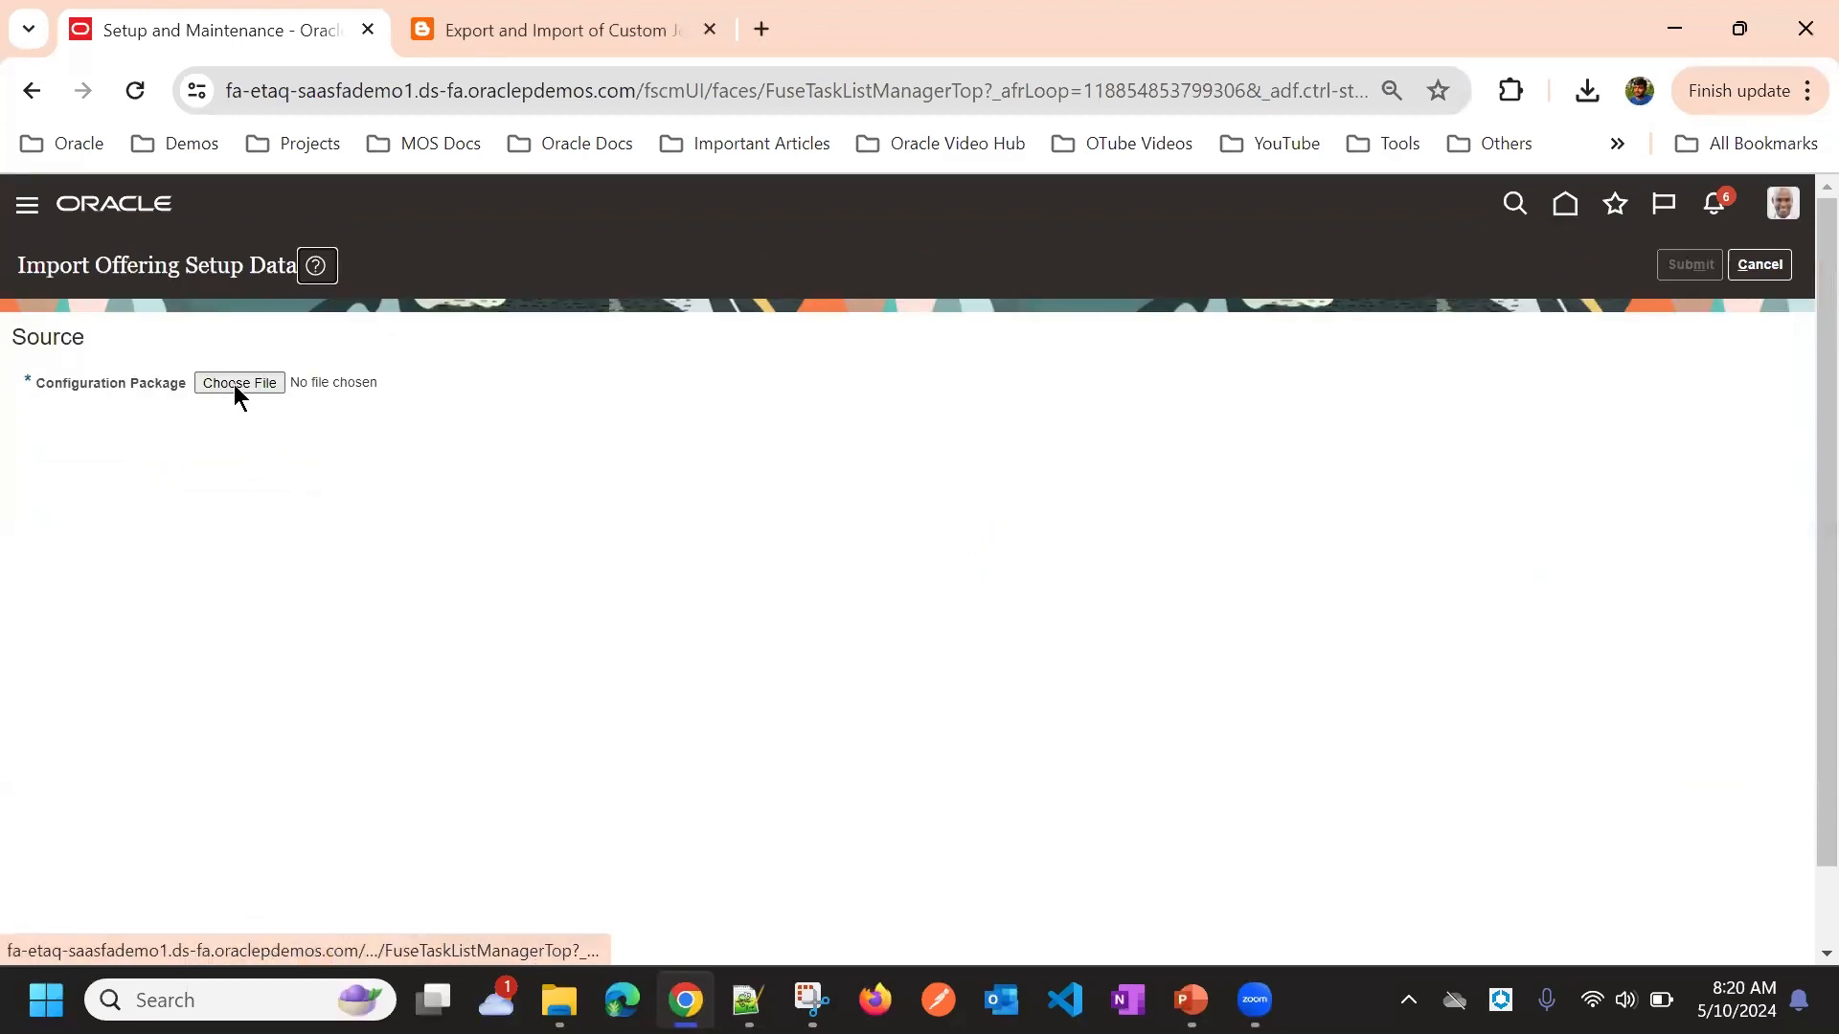
left_click(234, 383)
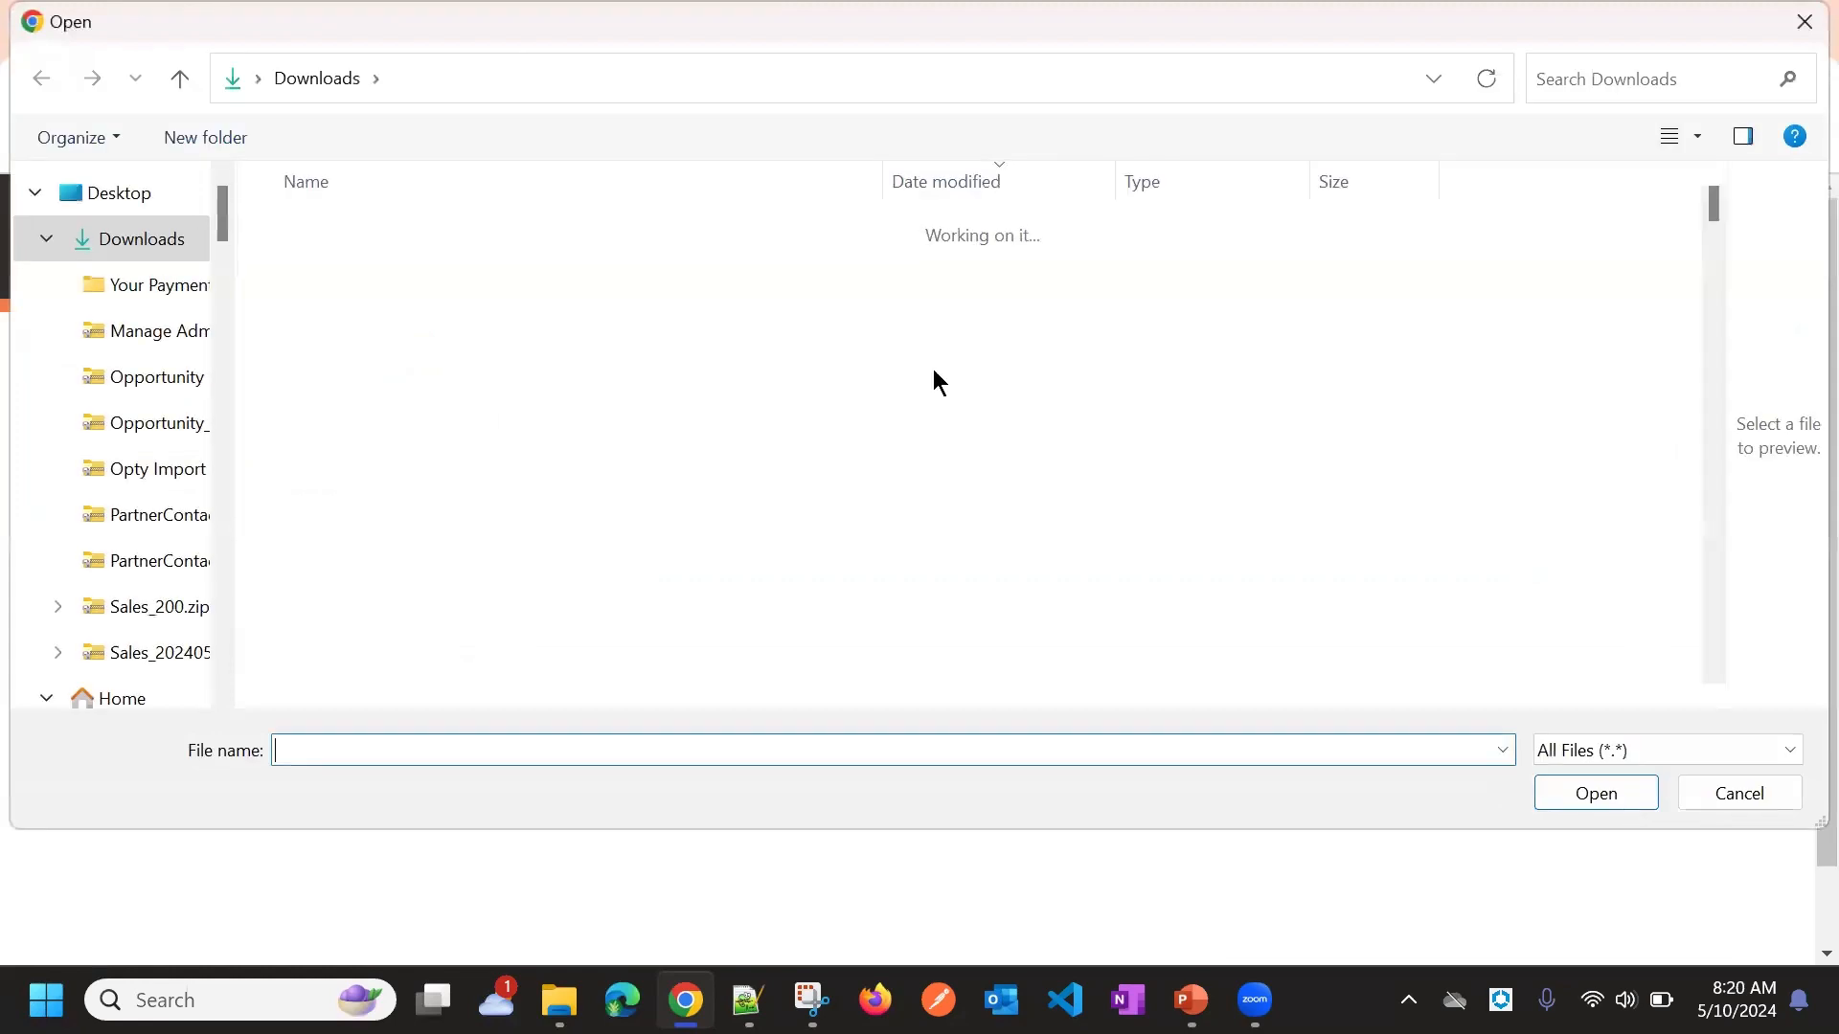
left_click(534, 271)
double_click(535, 271)
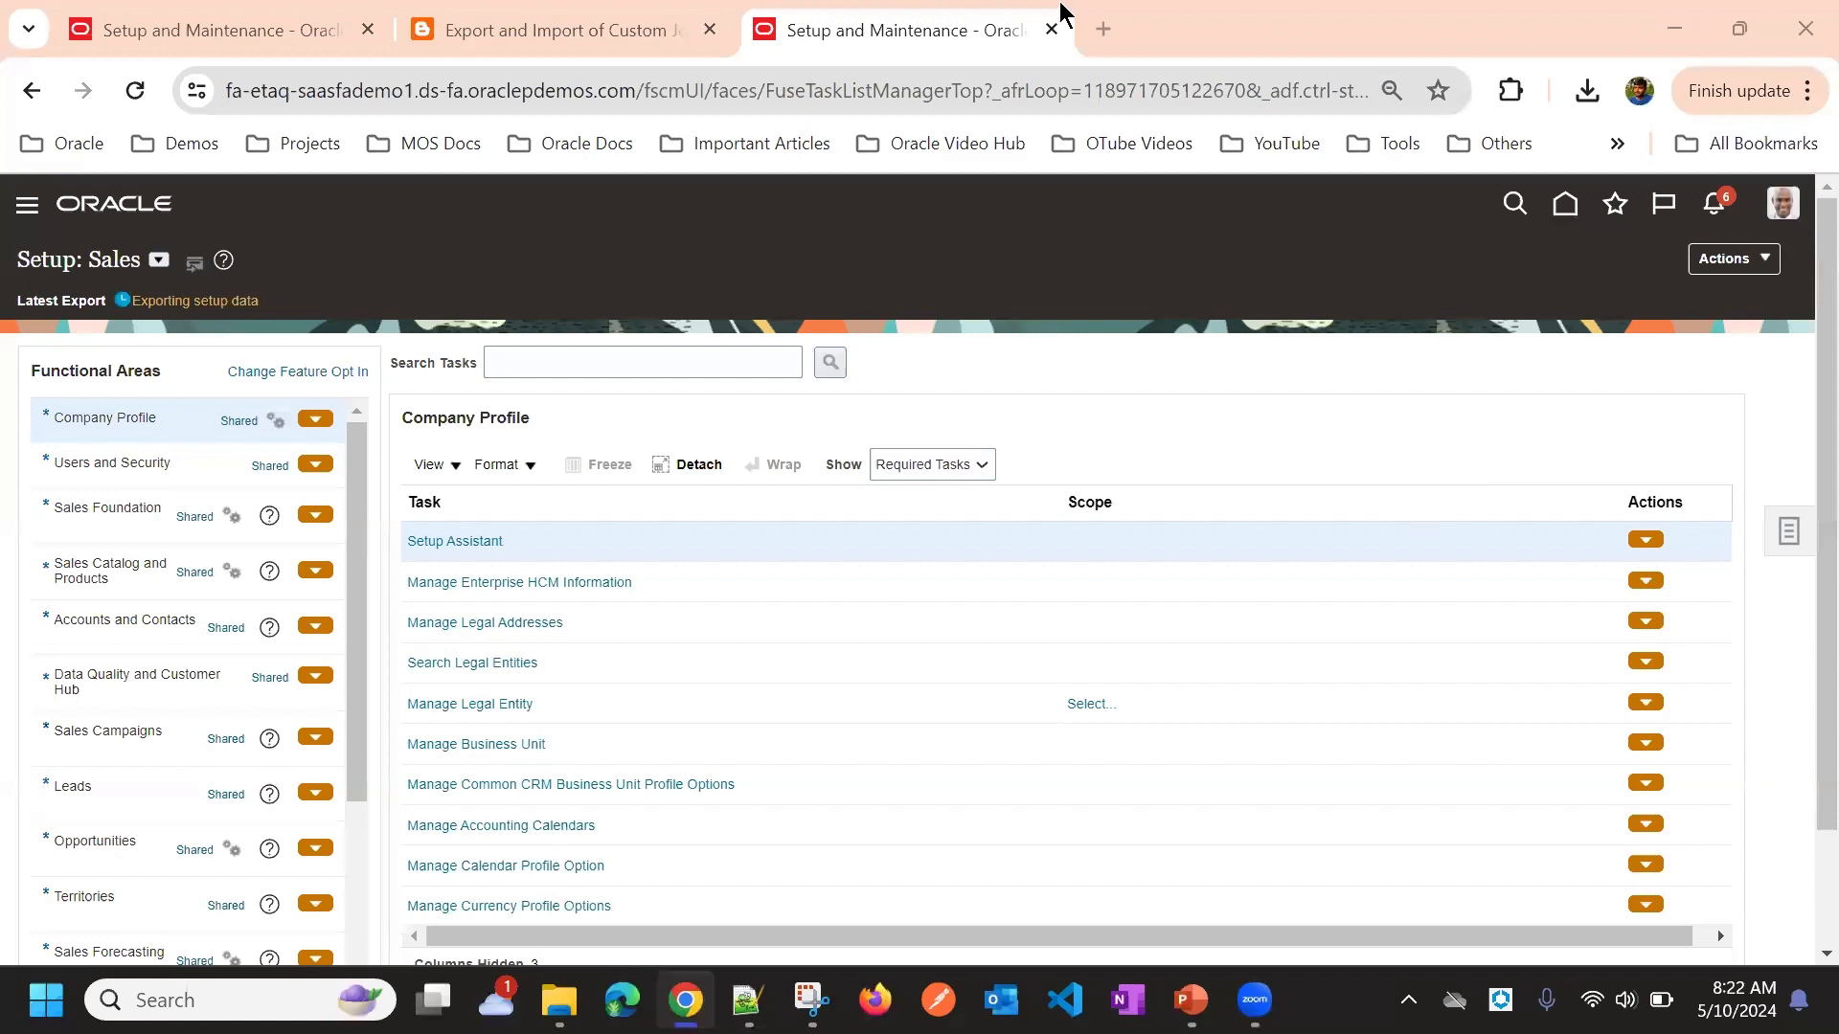
View the Sales offering's full import history in the other Setup and Maintenance tab and return to the Sales setup page
left_click(323, 15)
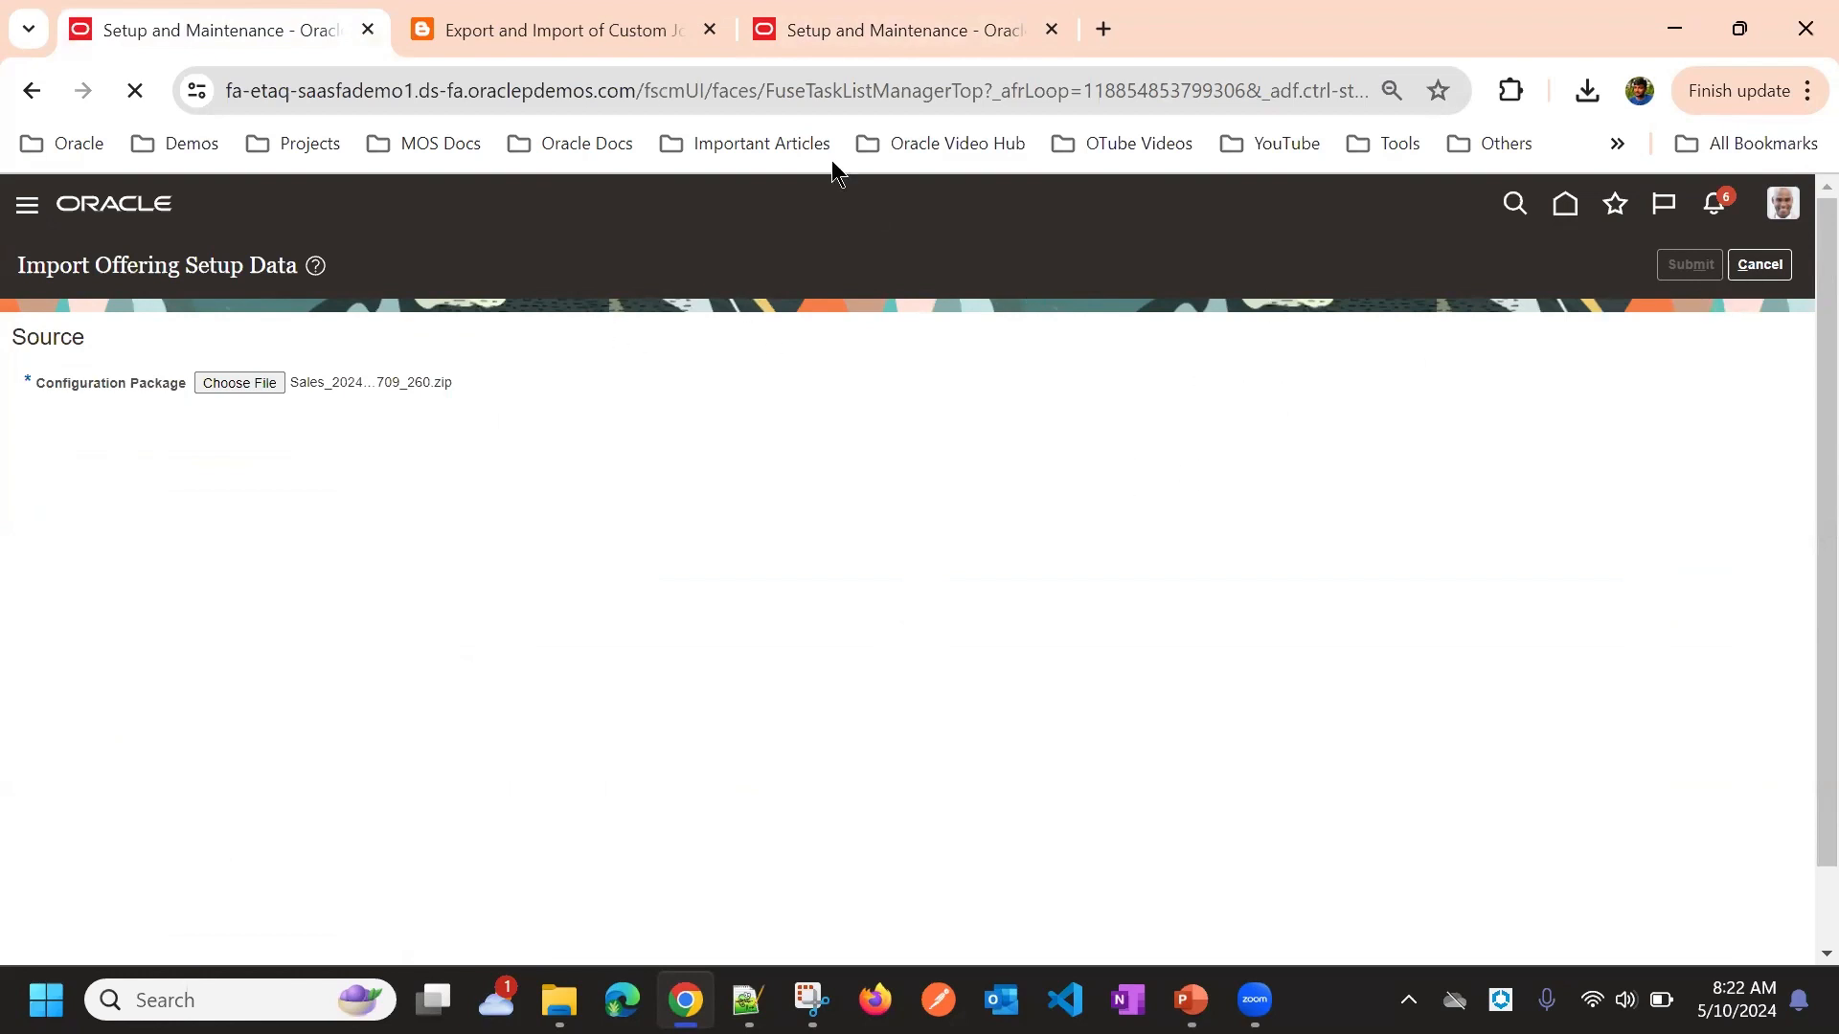
left_click(908, 40)
left_click(1790, 535)
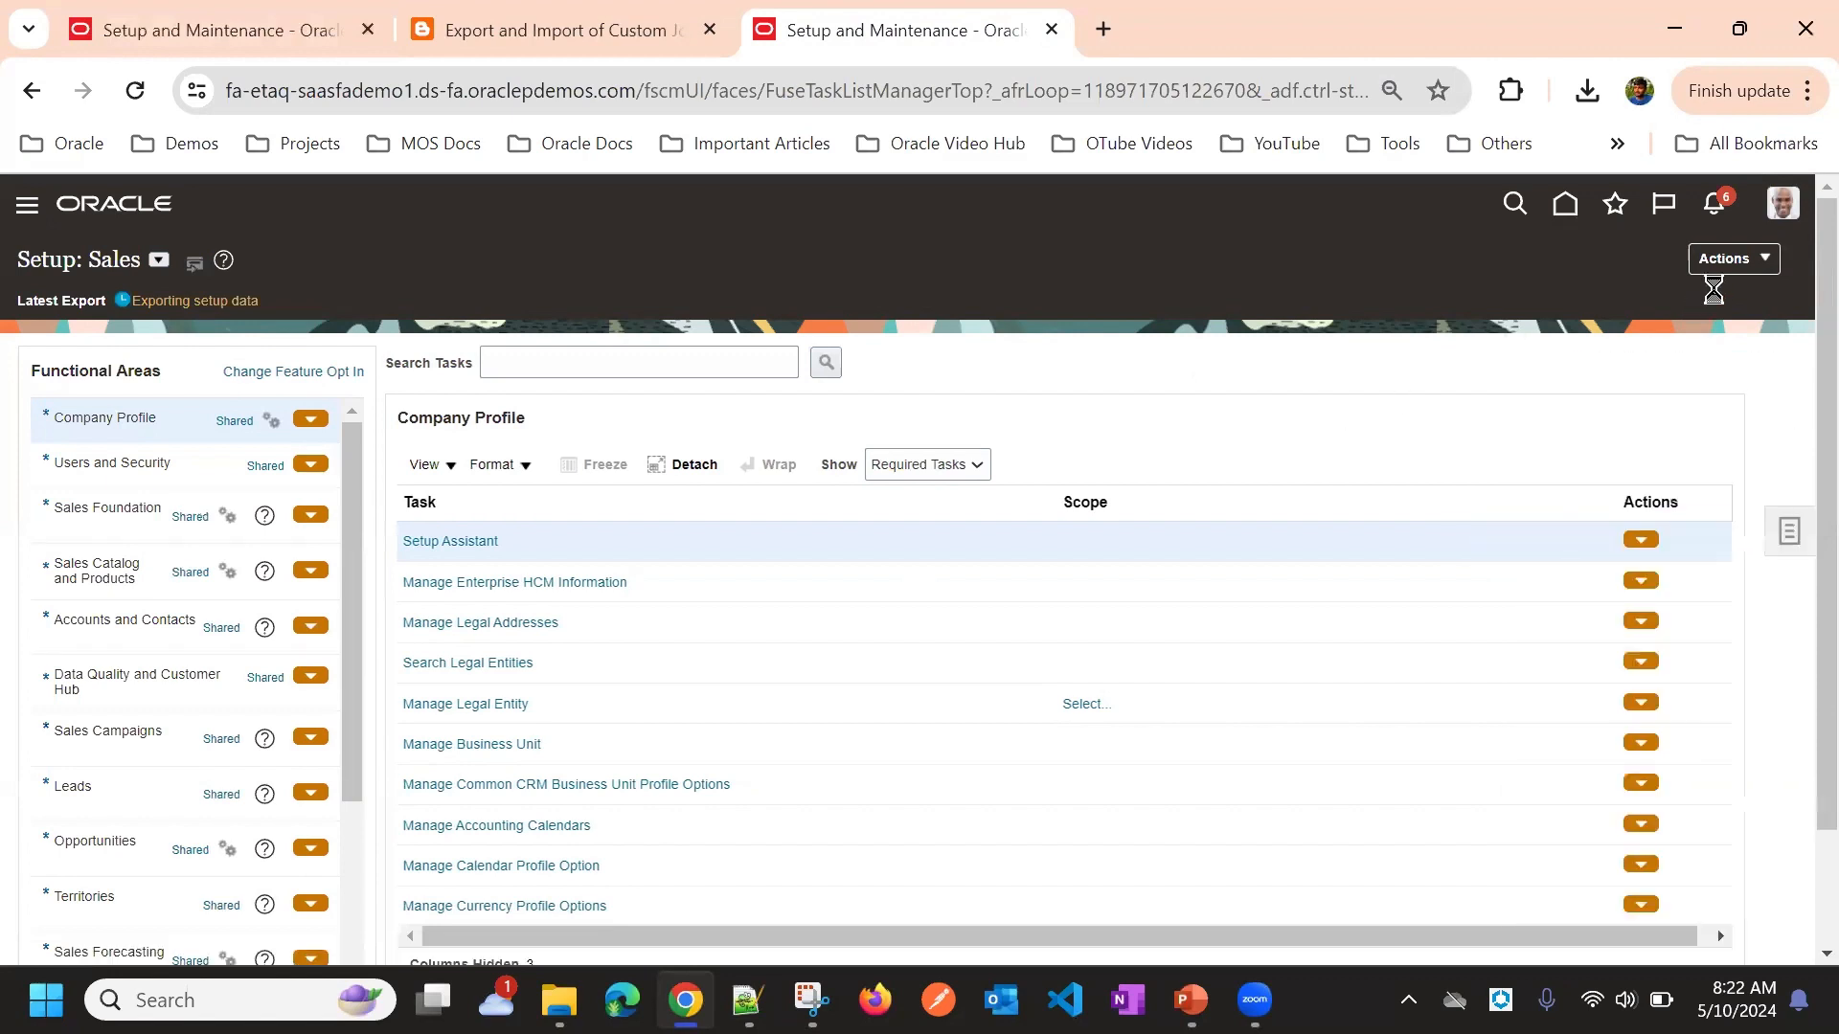
left_click(1727, 259)
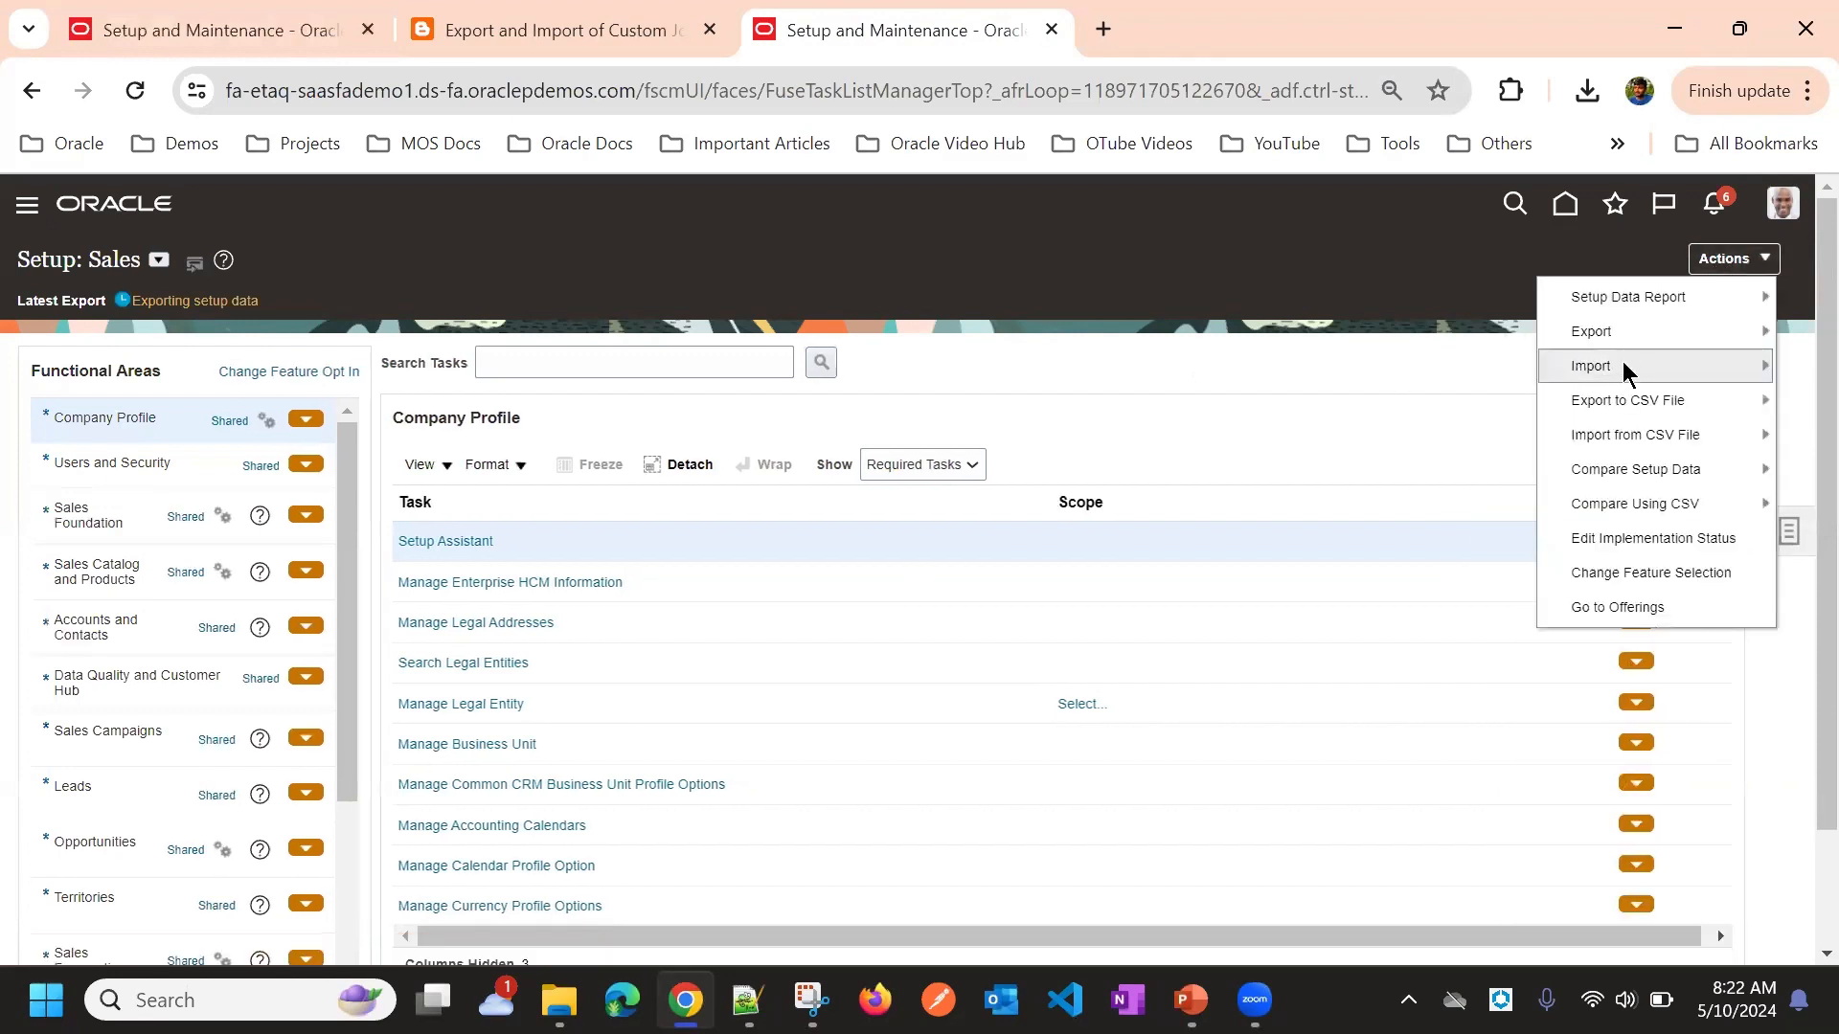
mouse_move(1622, 362)
left_click(1475, 395)
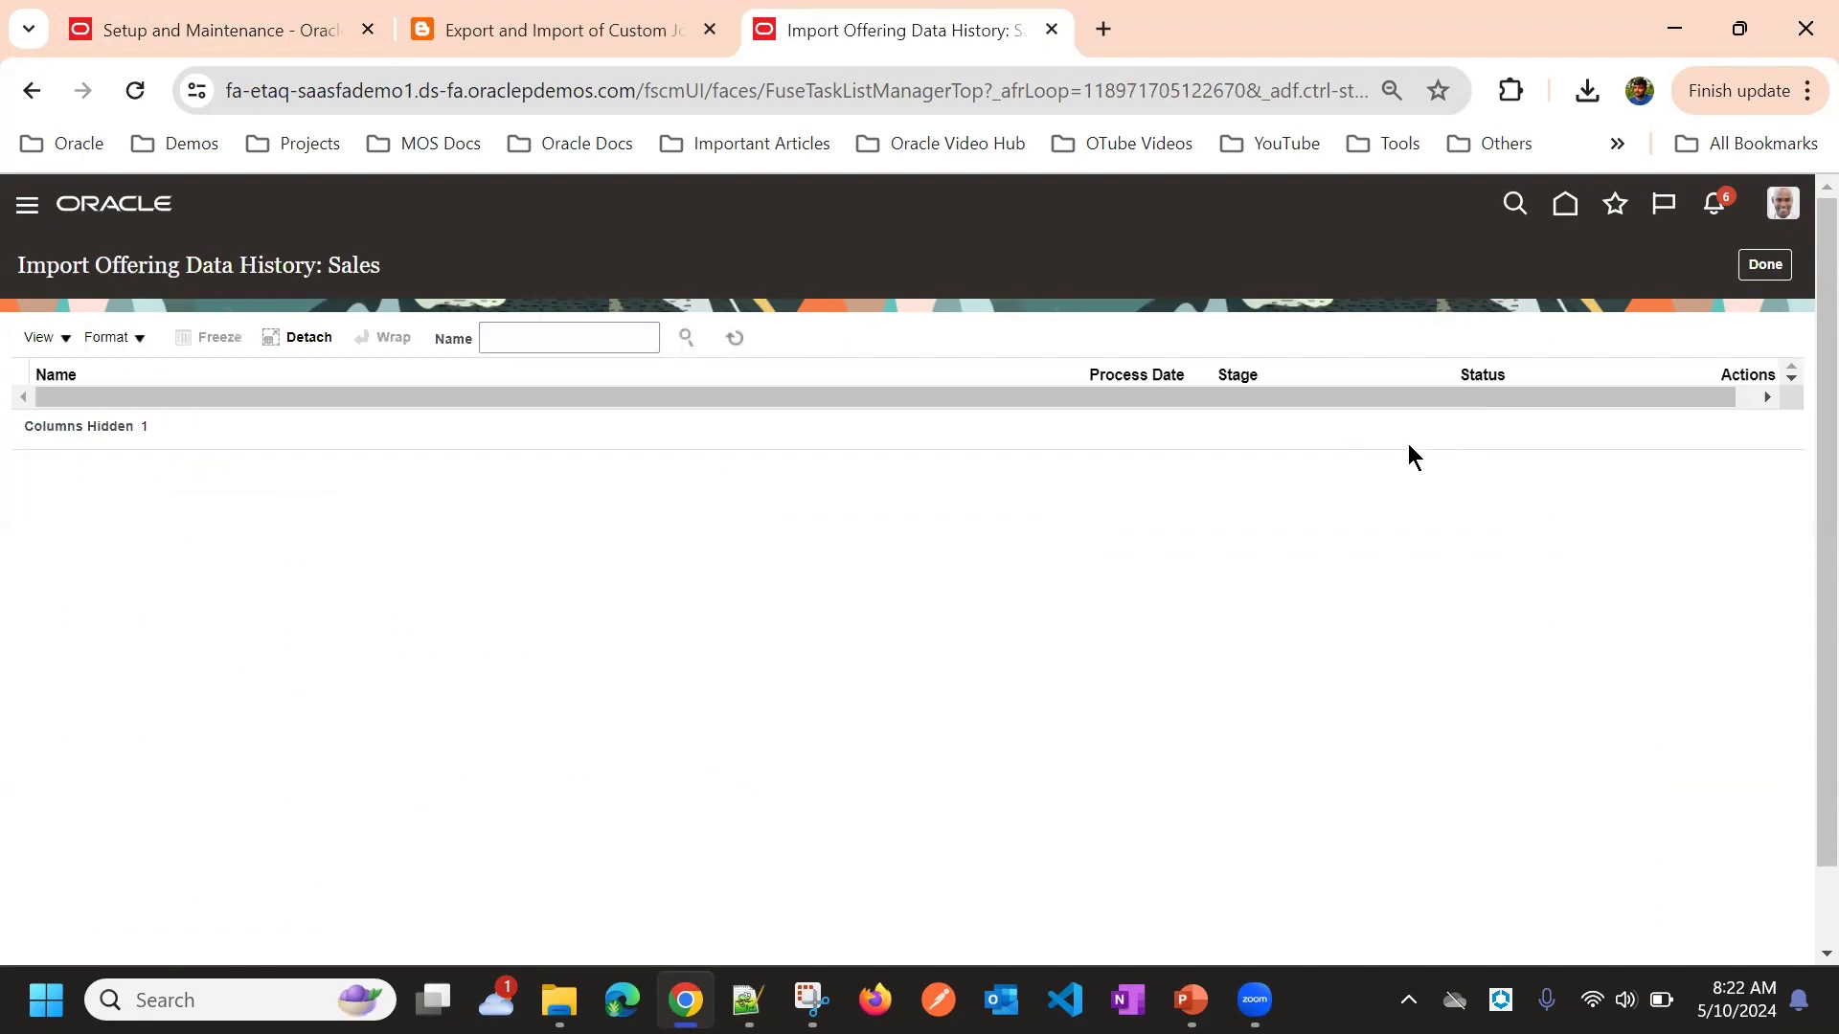
left_click(1767, 266)
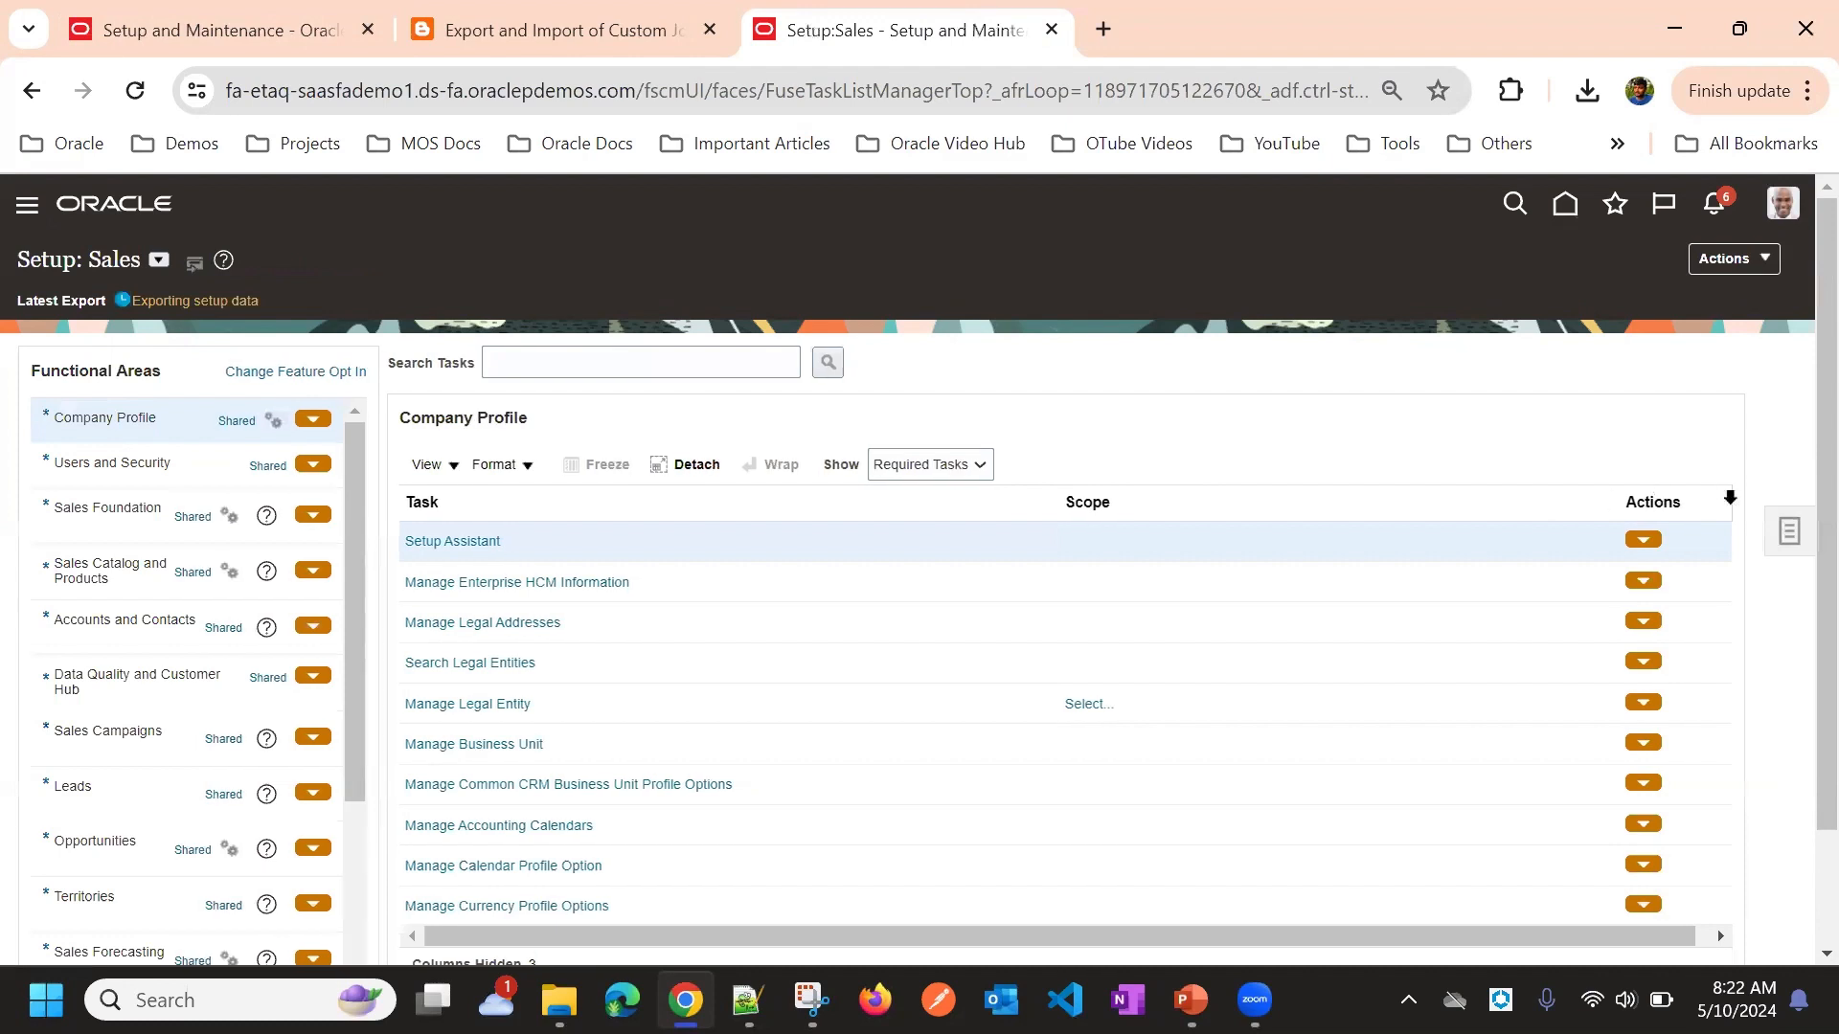
left_click(1789, 530)
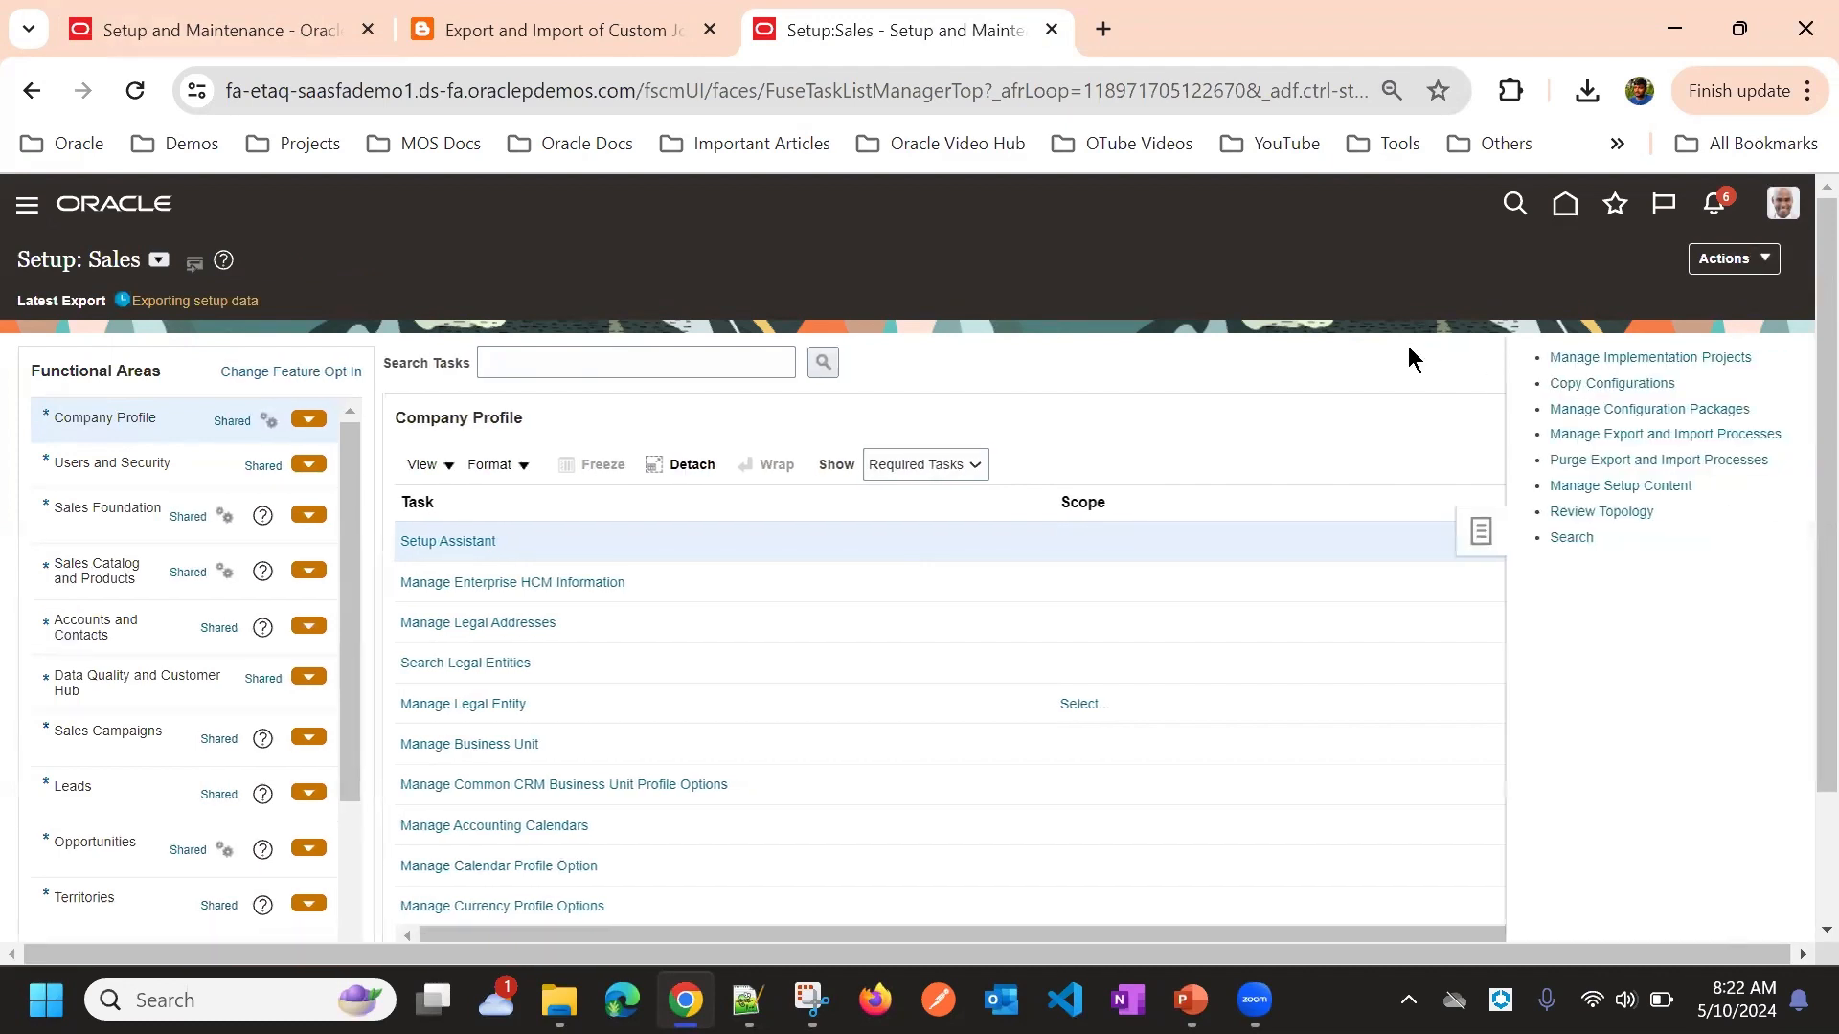
left_click(1517, 530)
left_click(1783, 531)
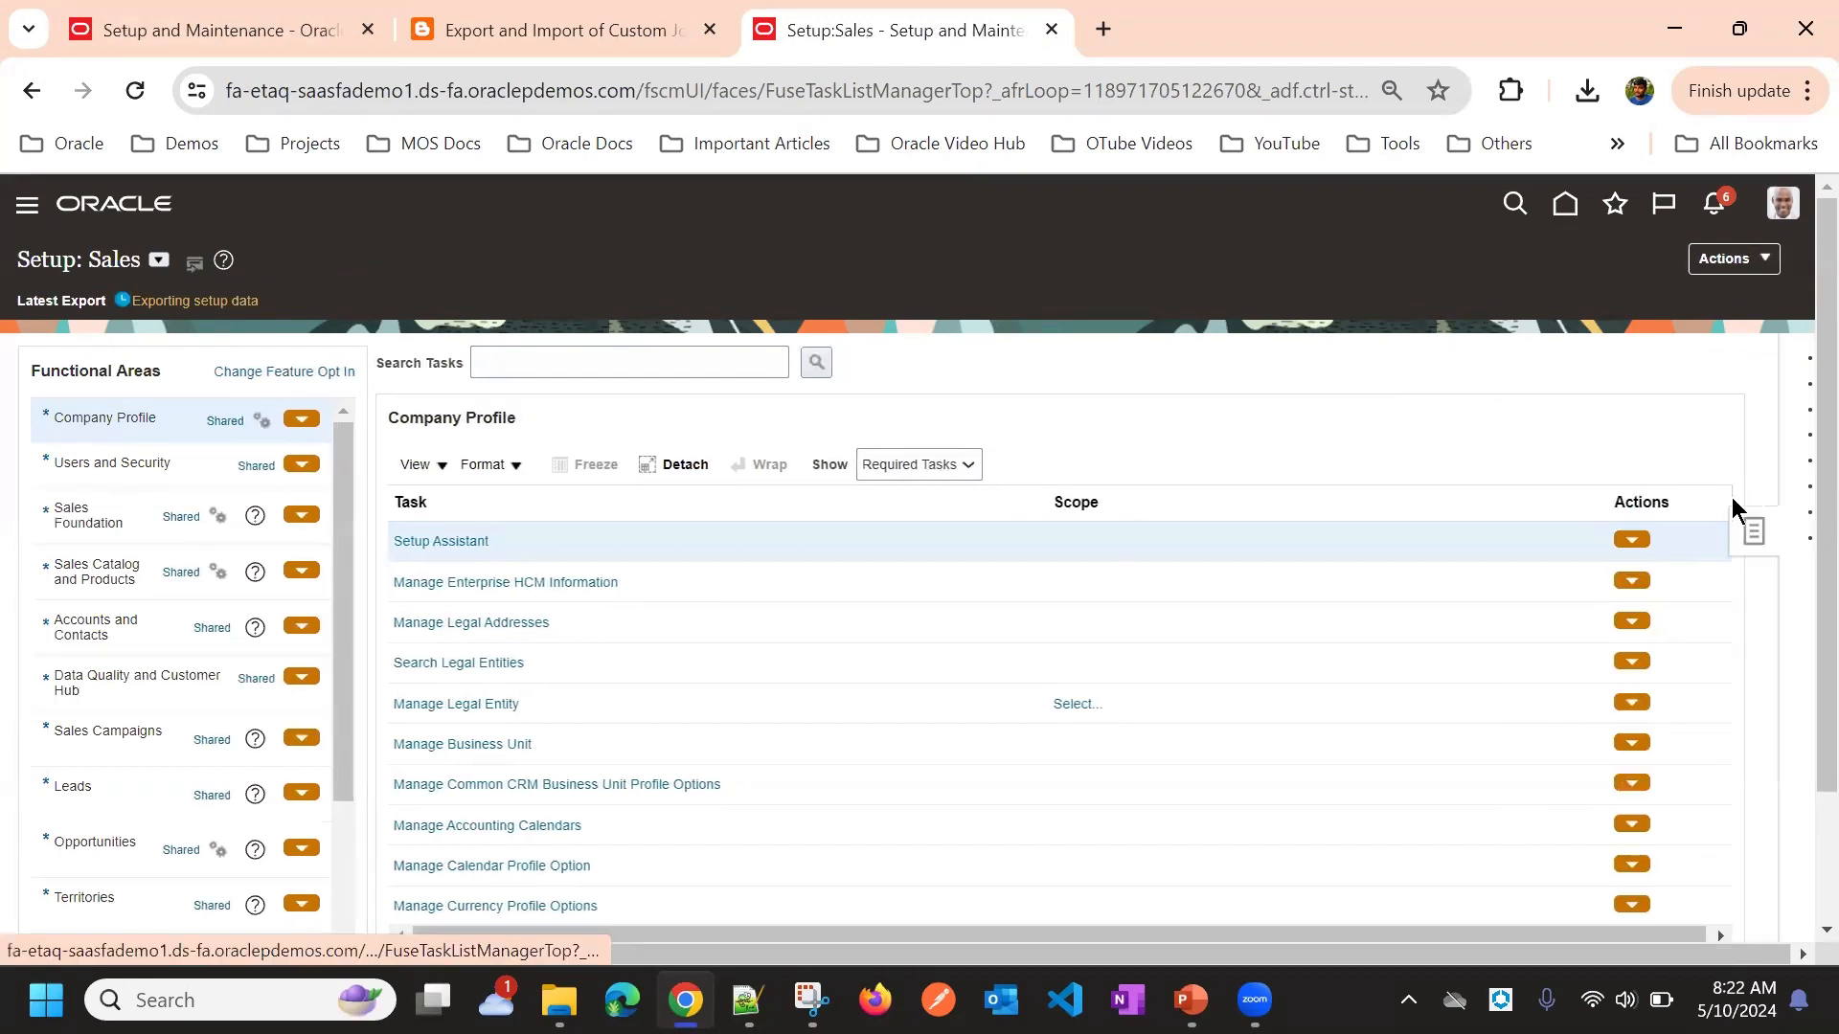
Start another new export of the Sales offering's setup data and check the pending package upload in the import tab
left_click(1729, 258)
mouse_move(1636, 331)
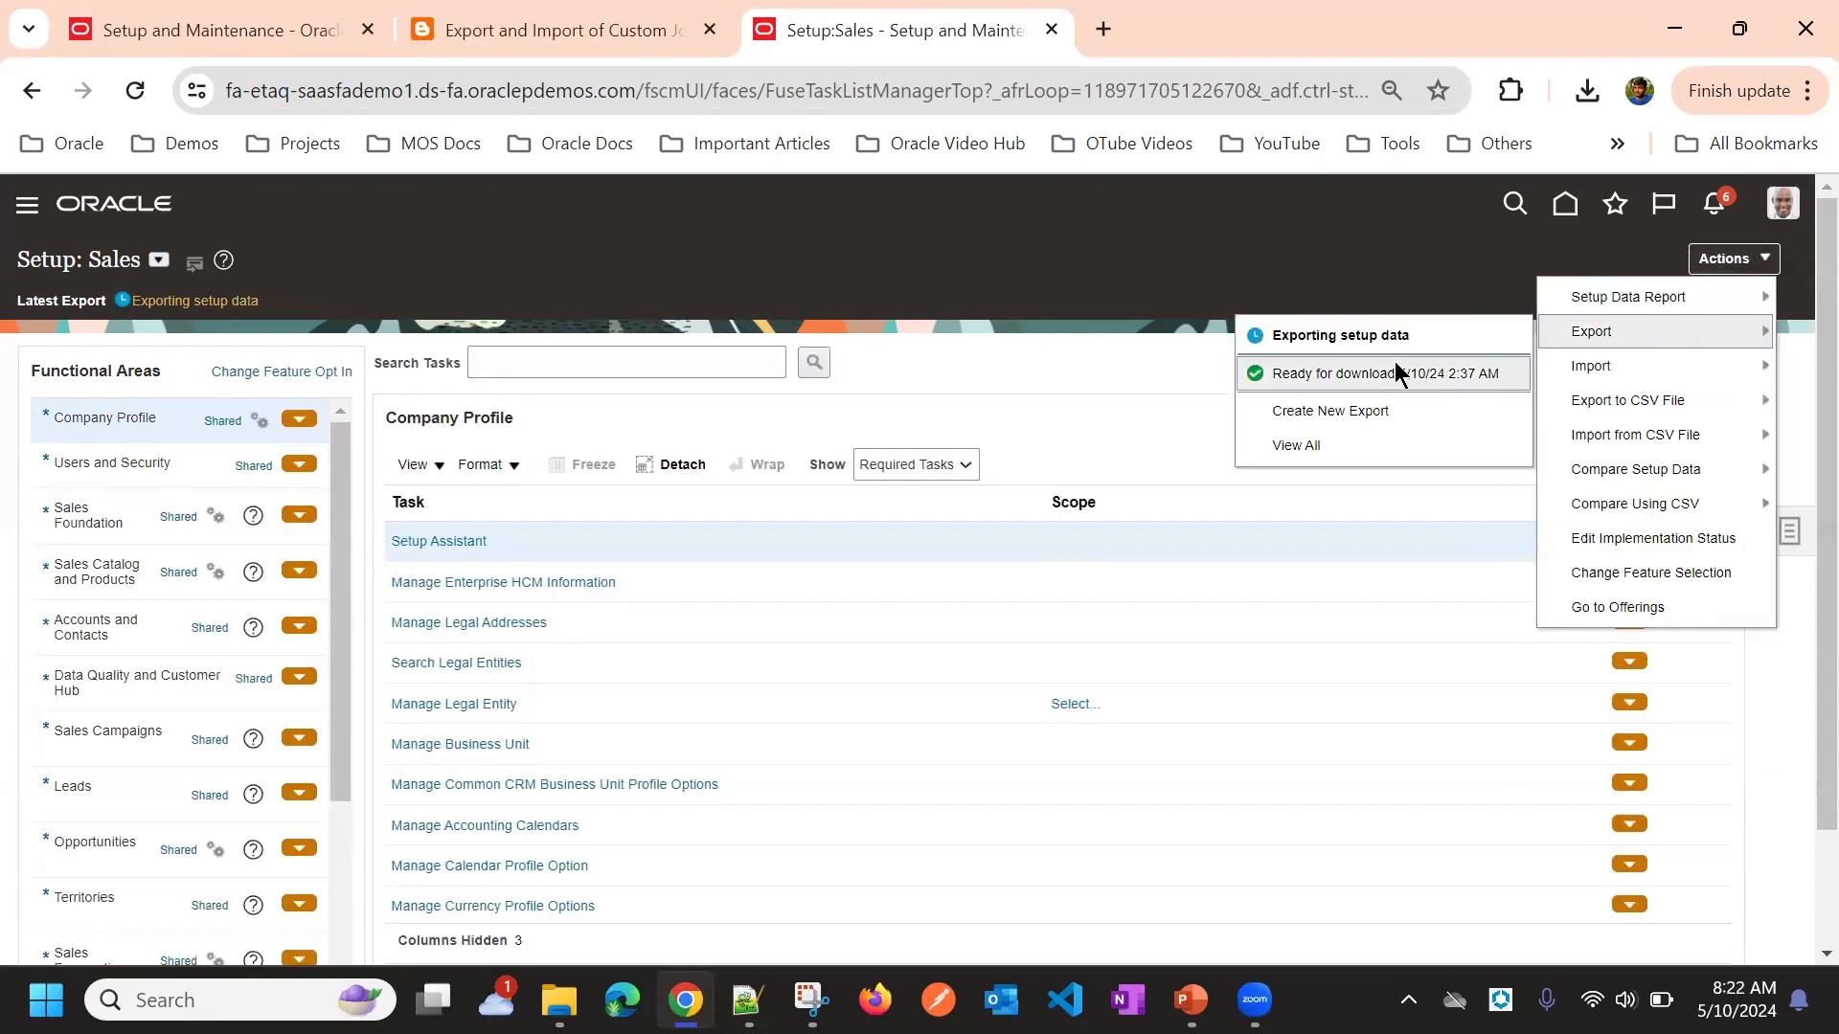
left_click(1299, 411)
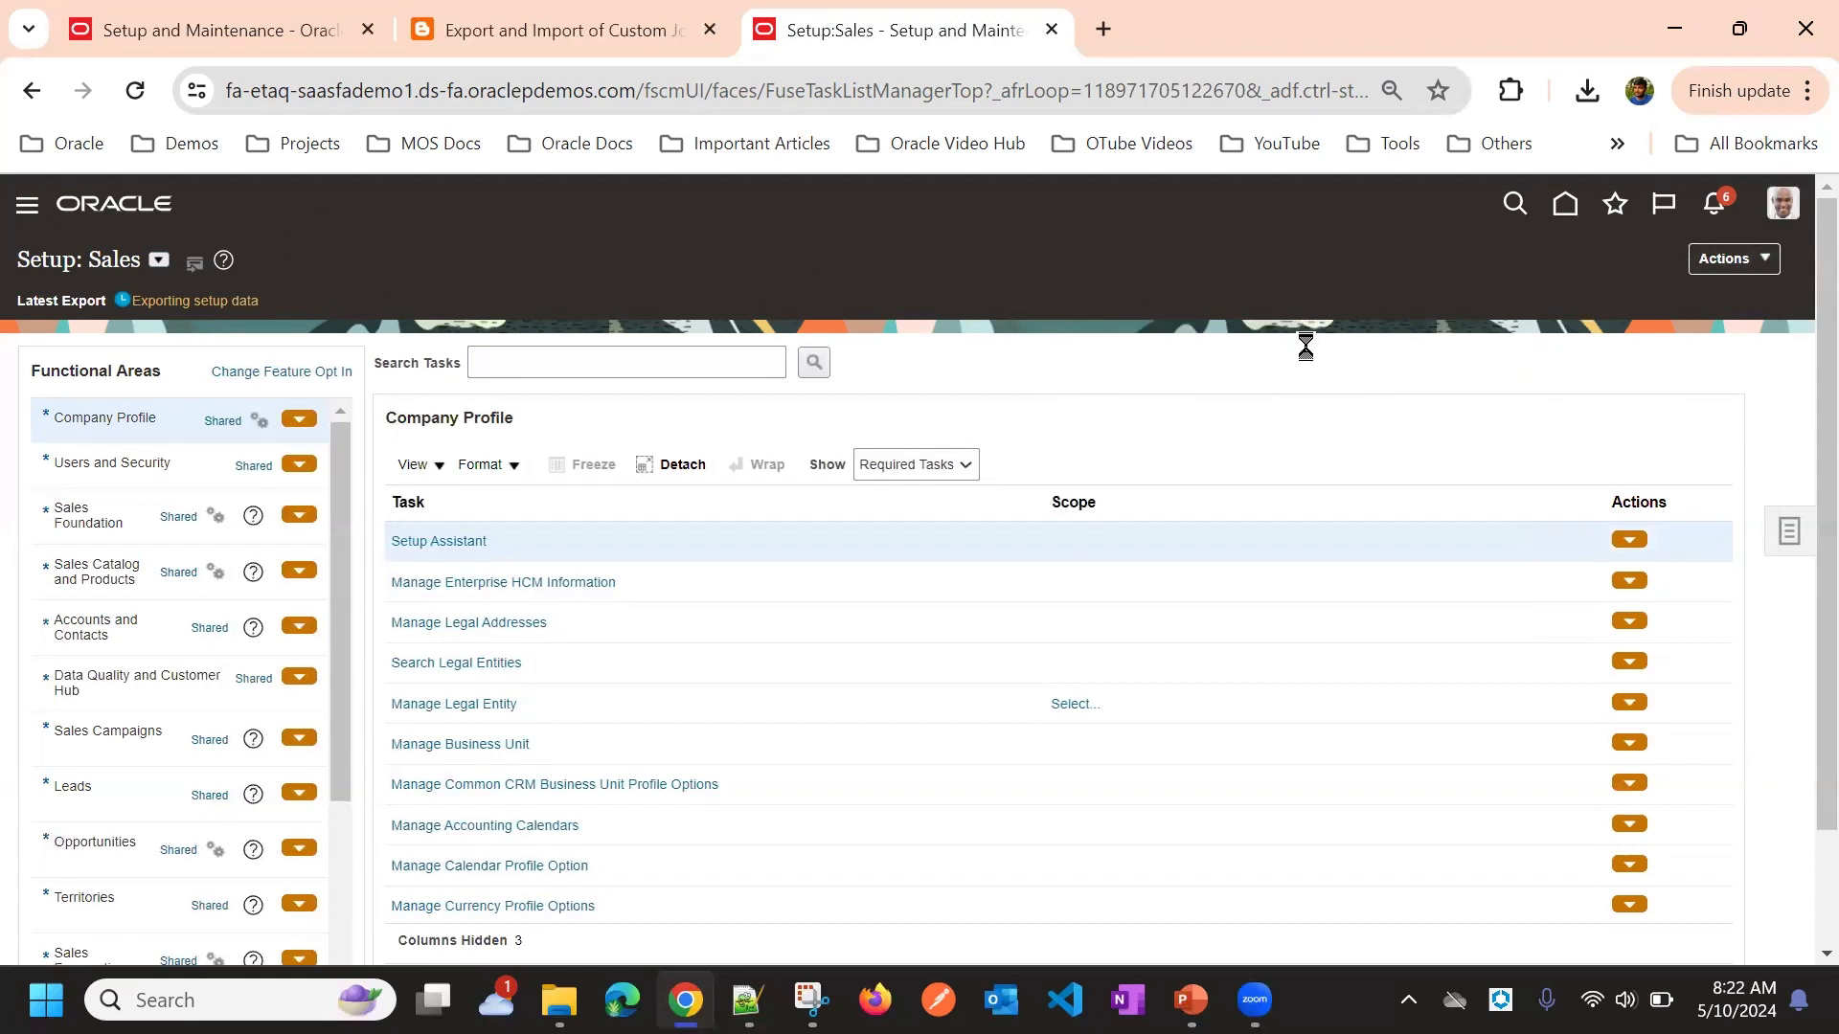
left_click(247, 18)
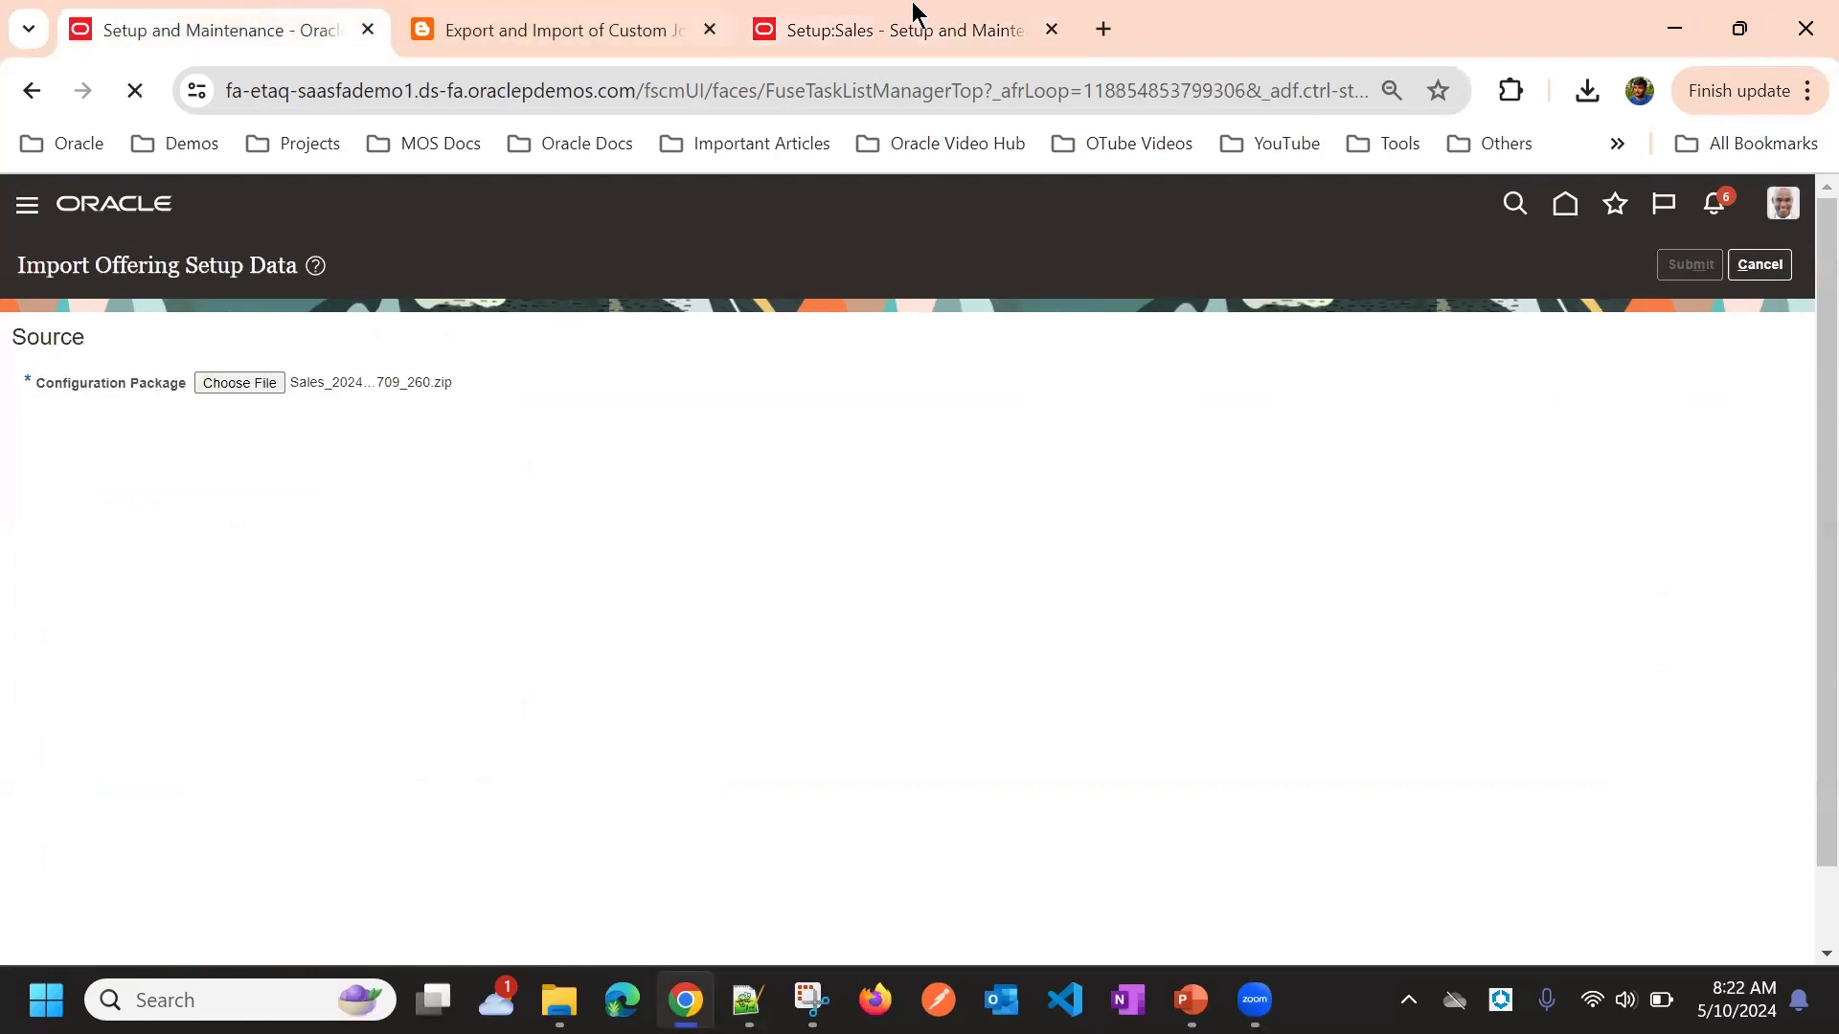
left_click(867, 18)
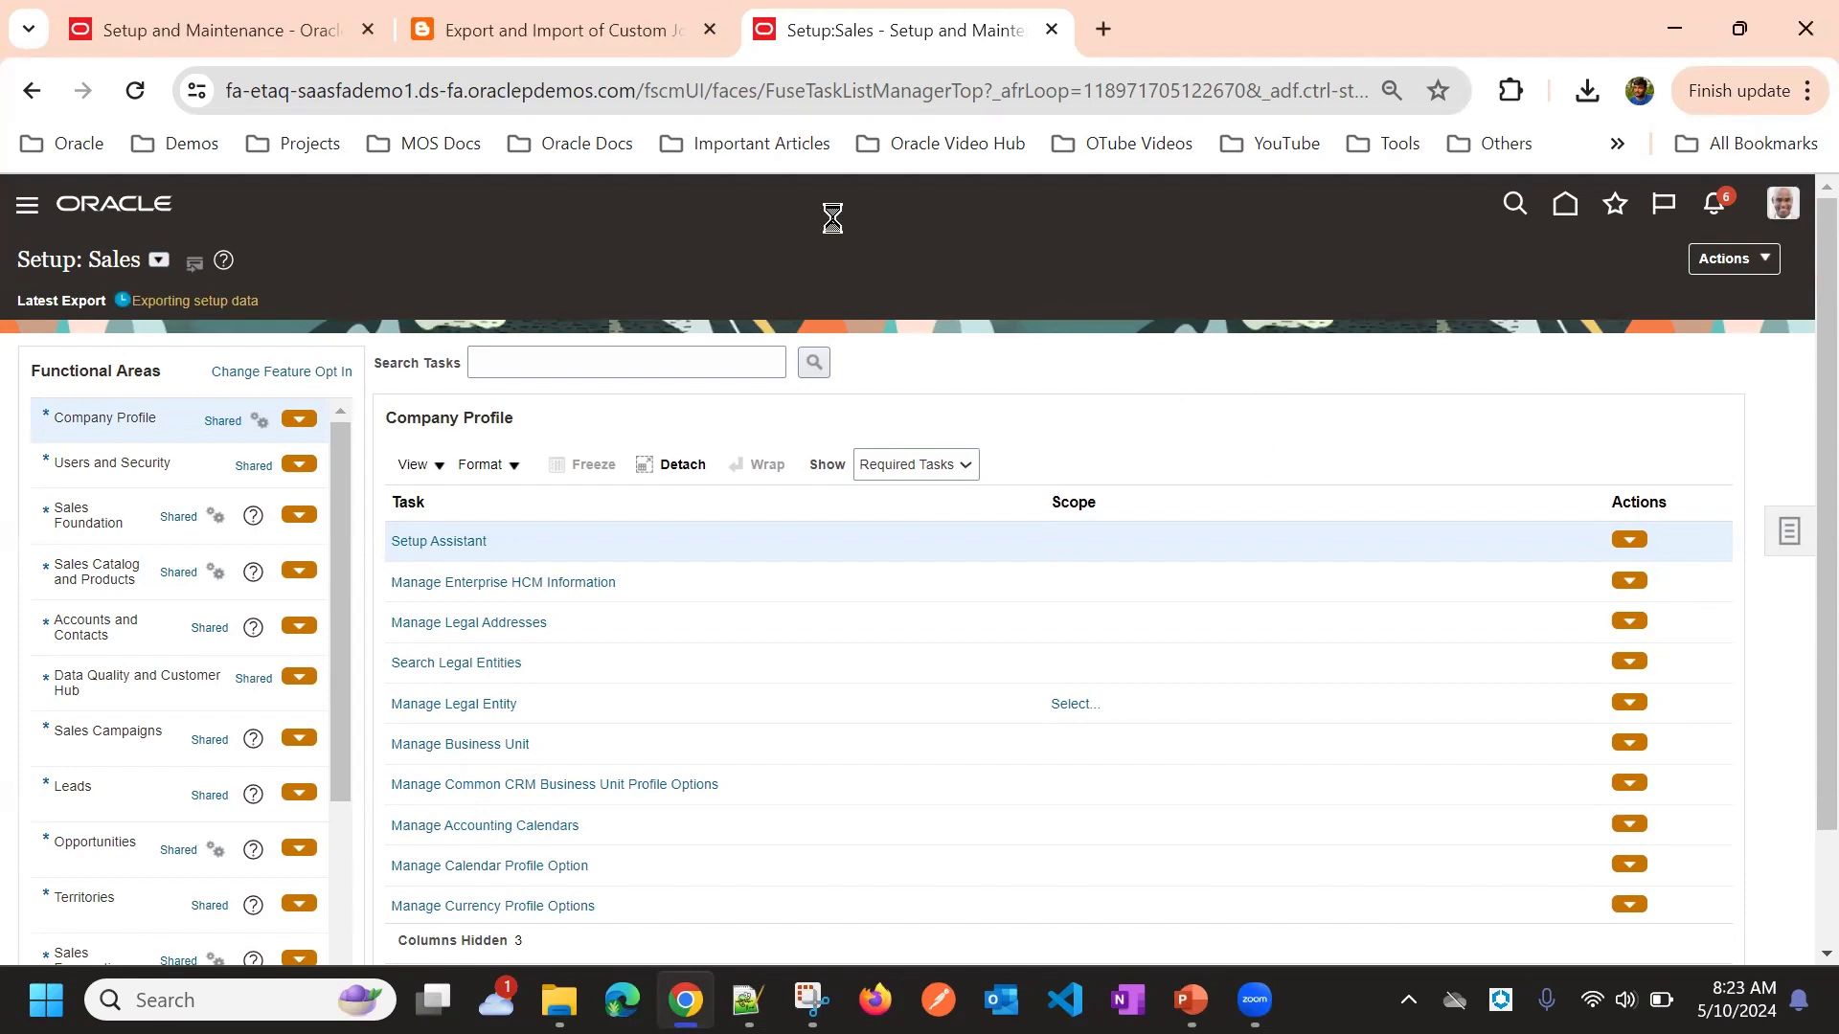
left_click(244, 19)
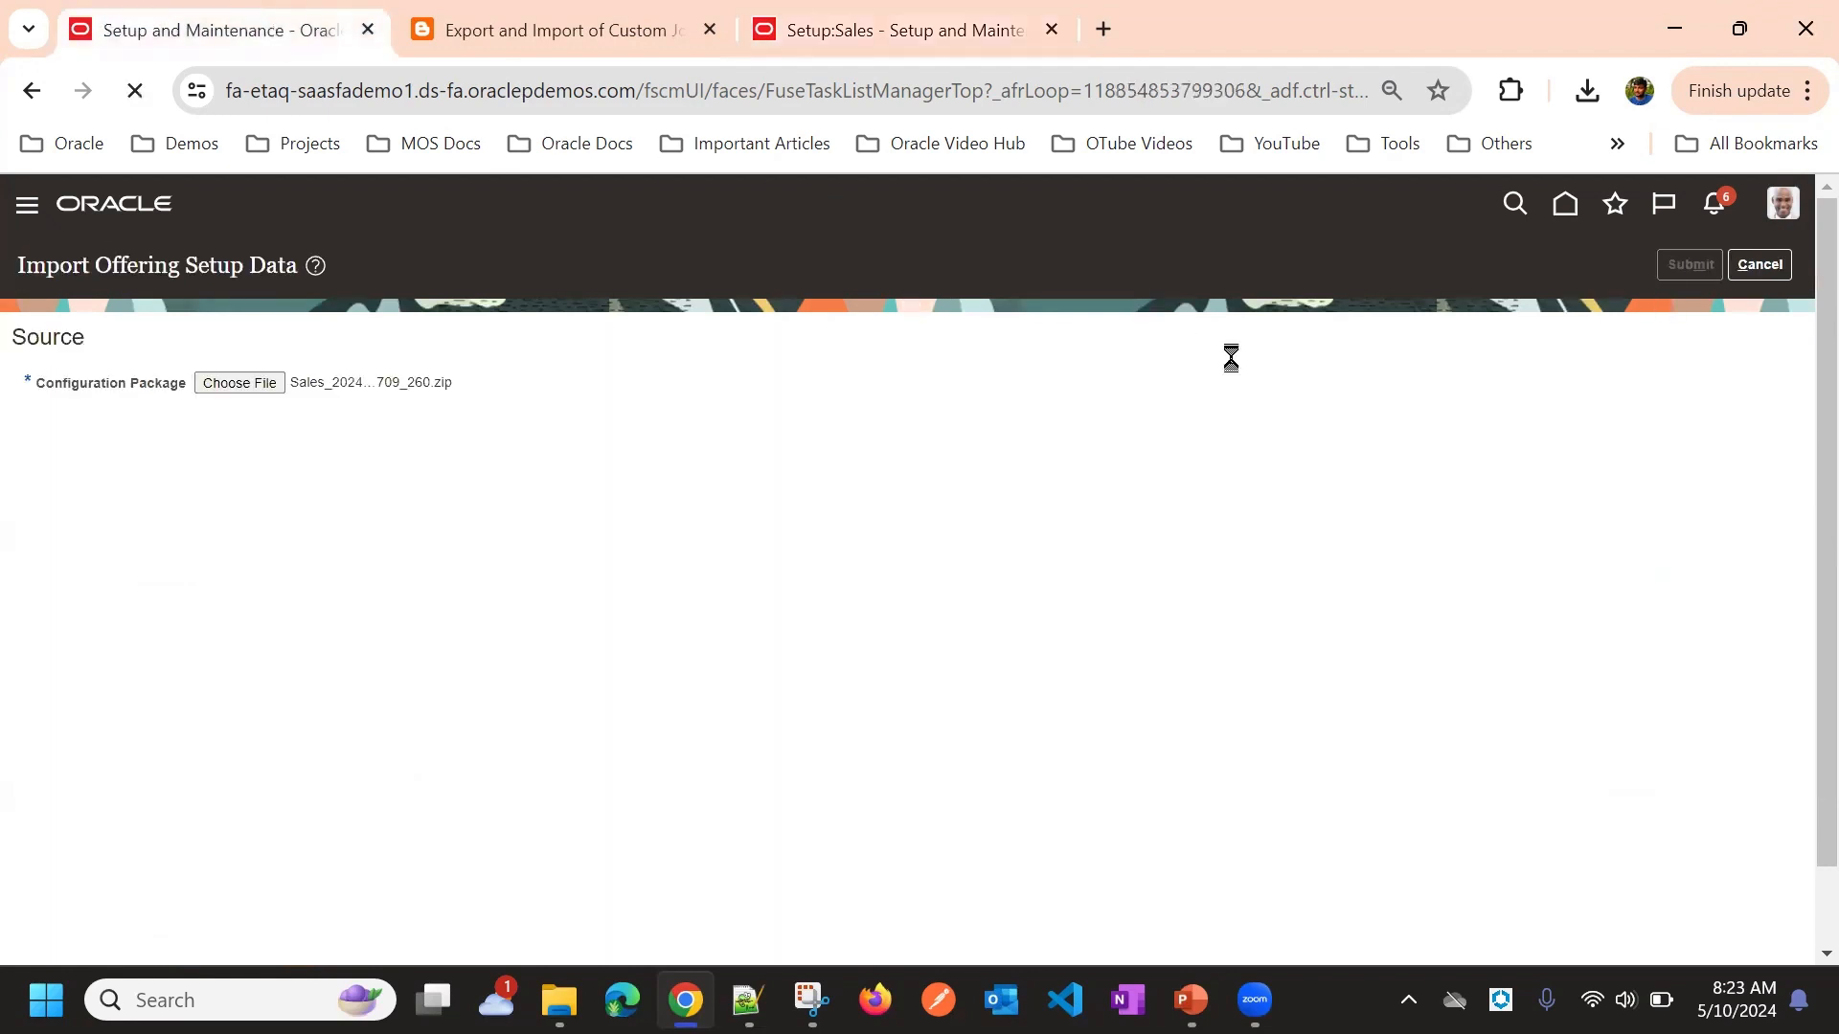
left_click(808, 14)
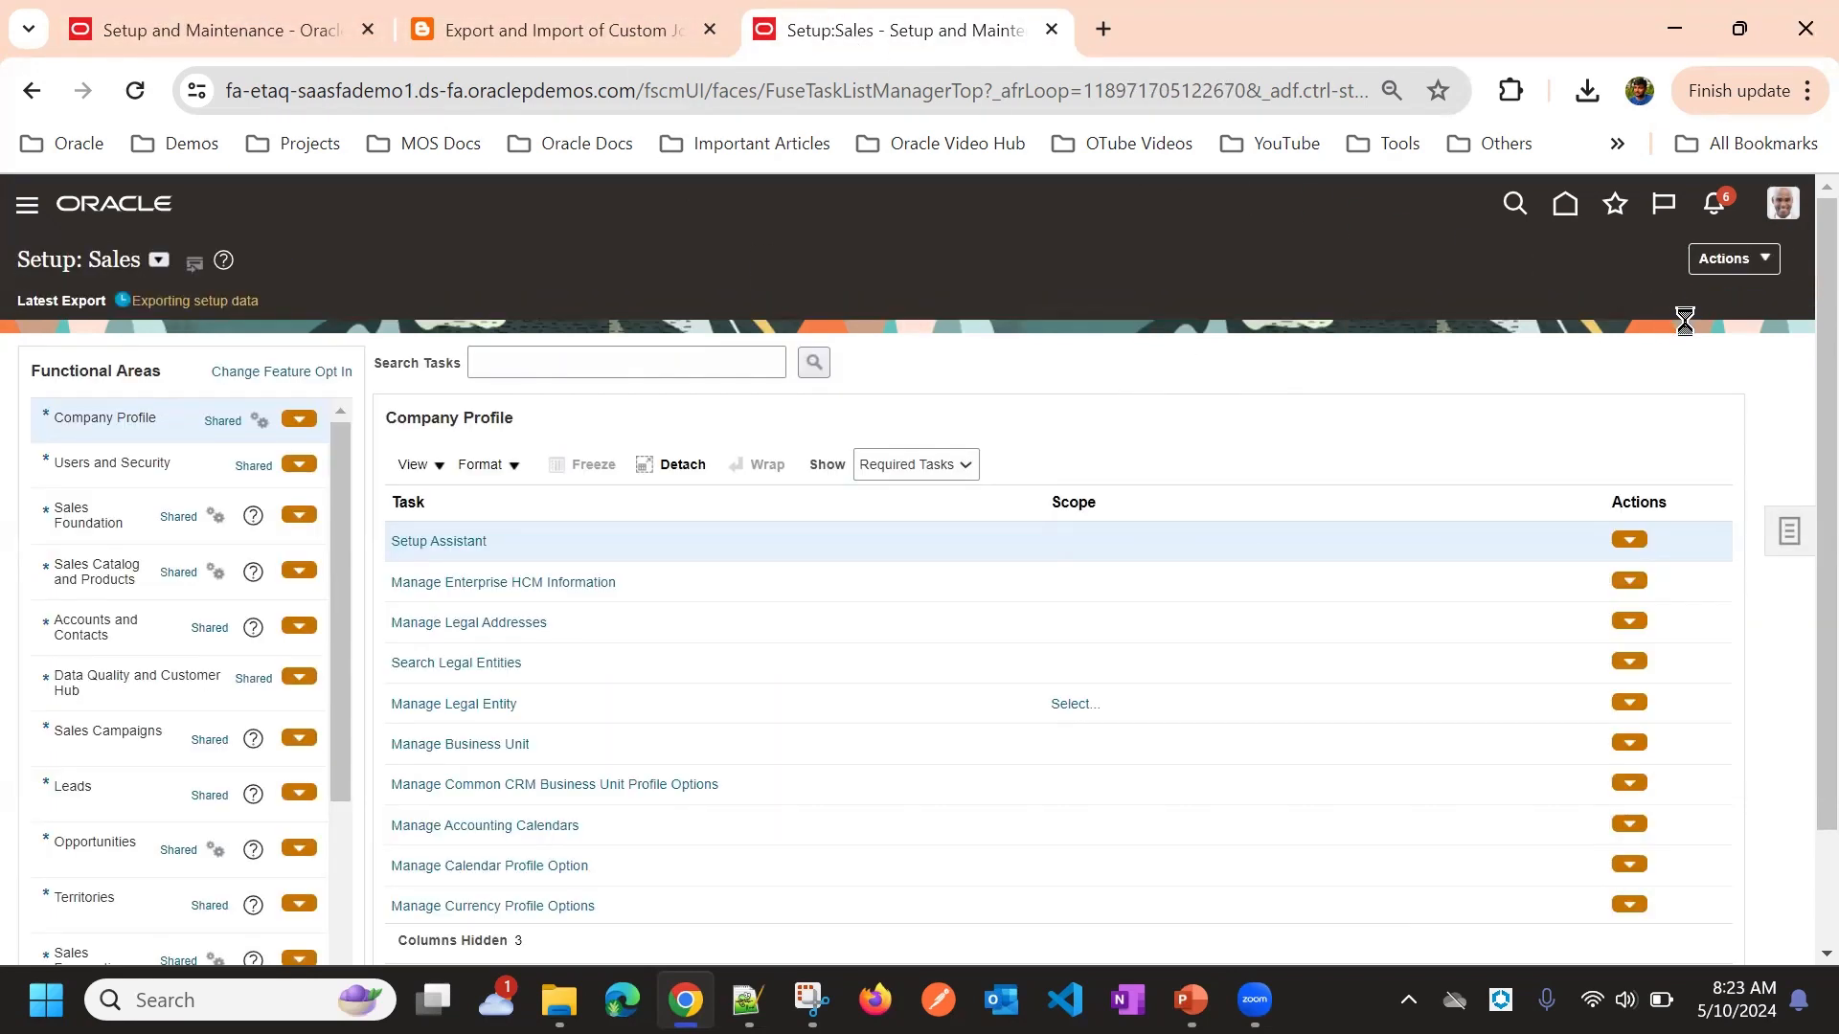
left_click(1722, 267)
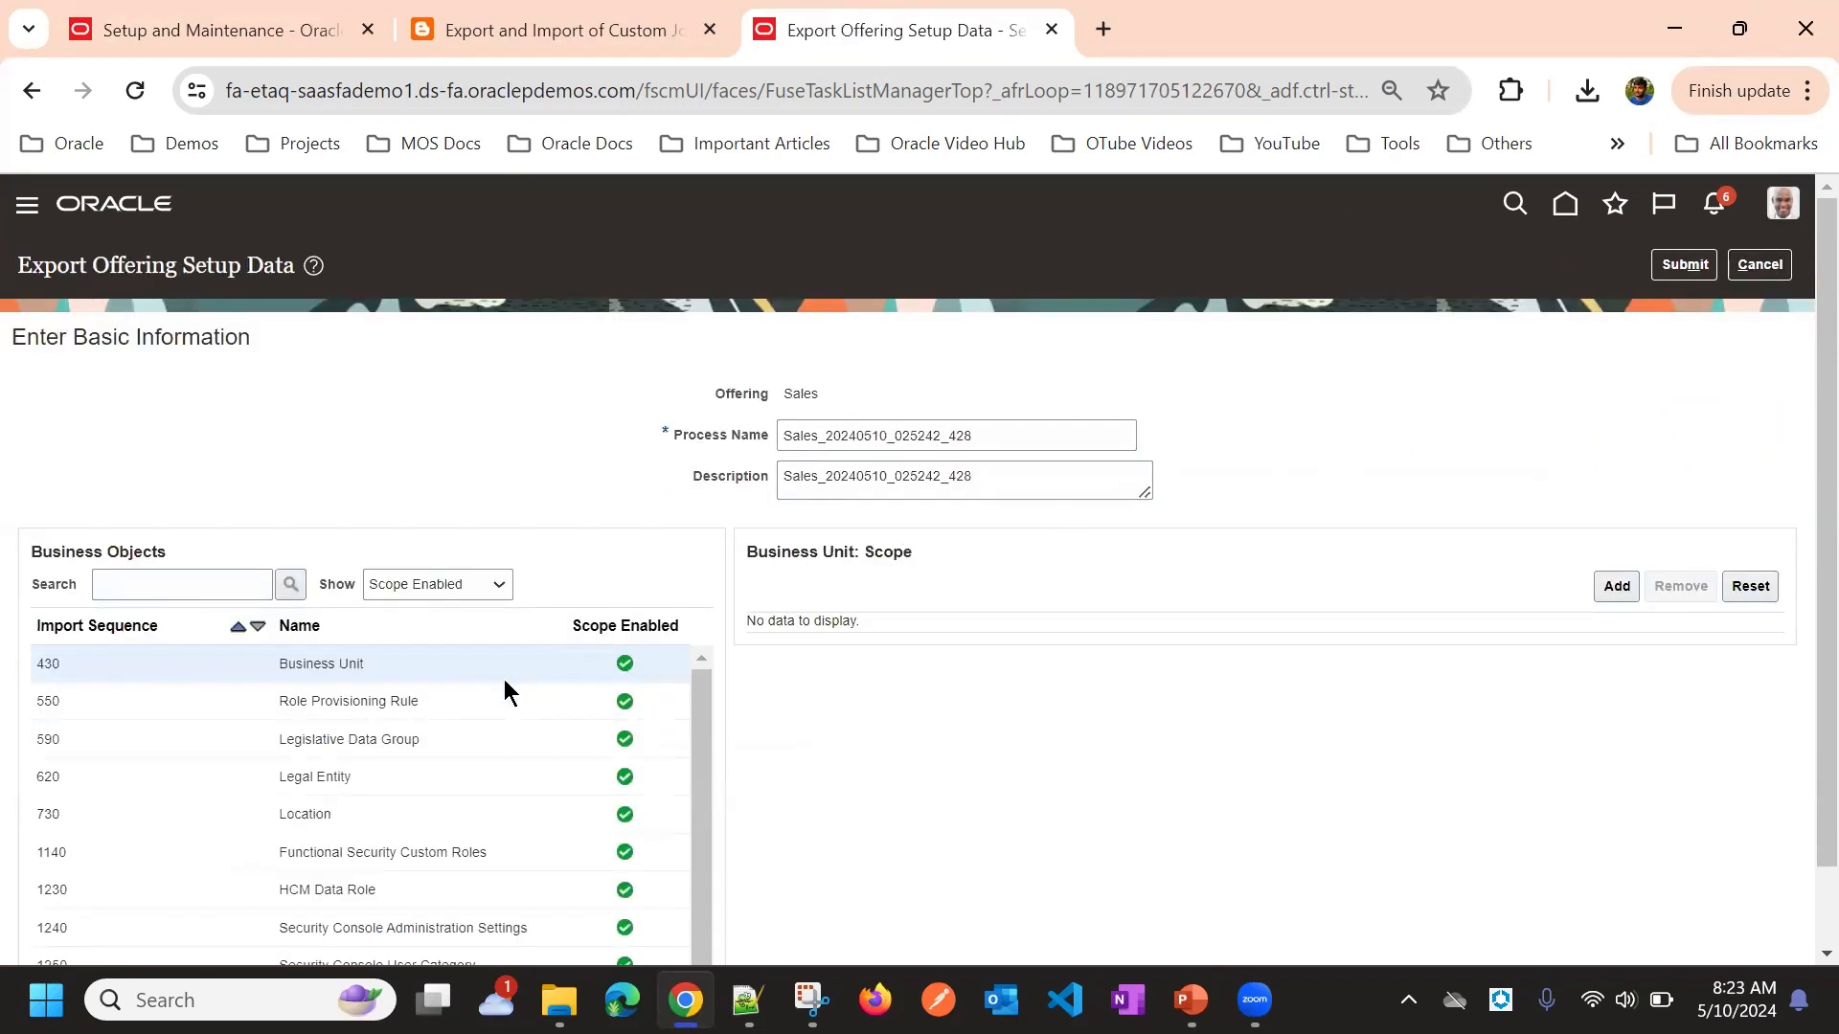
Select the Legislative Data Group business object to view its scope, and set the business objects list to show All
left_click(478, 737)
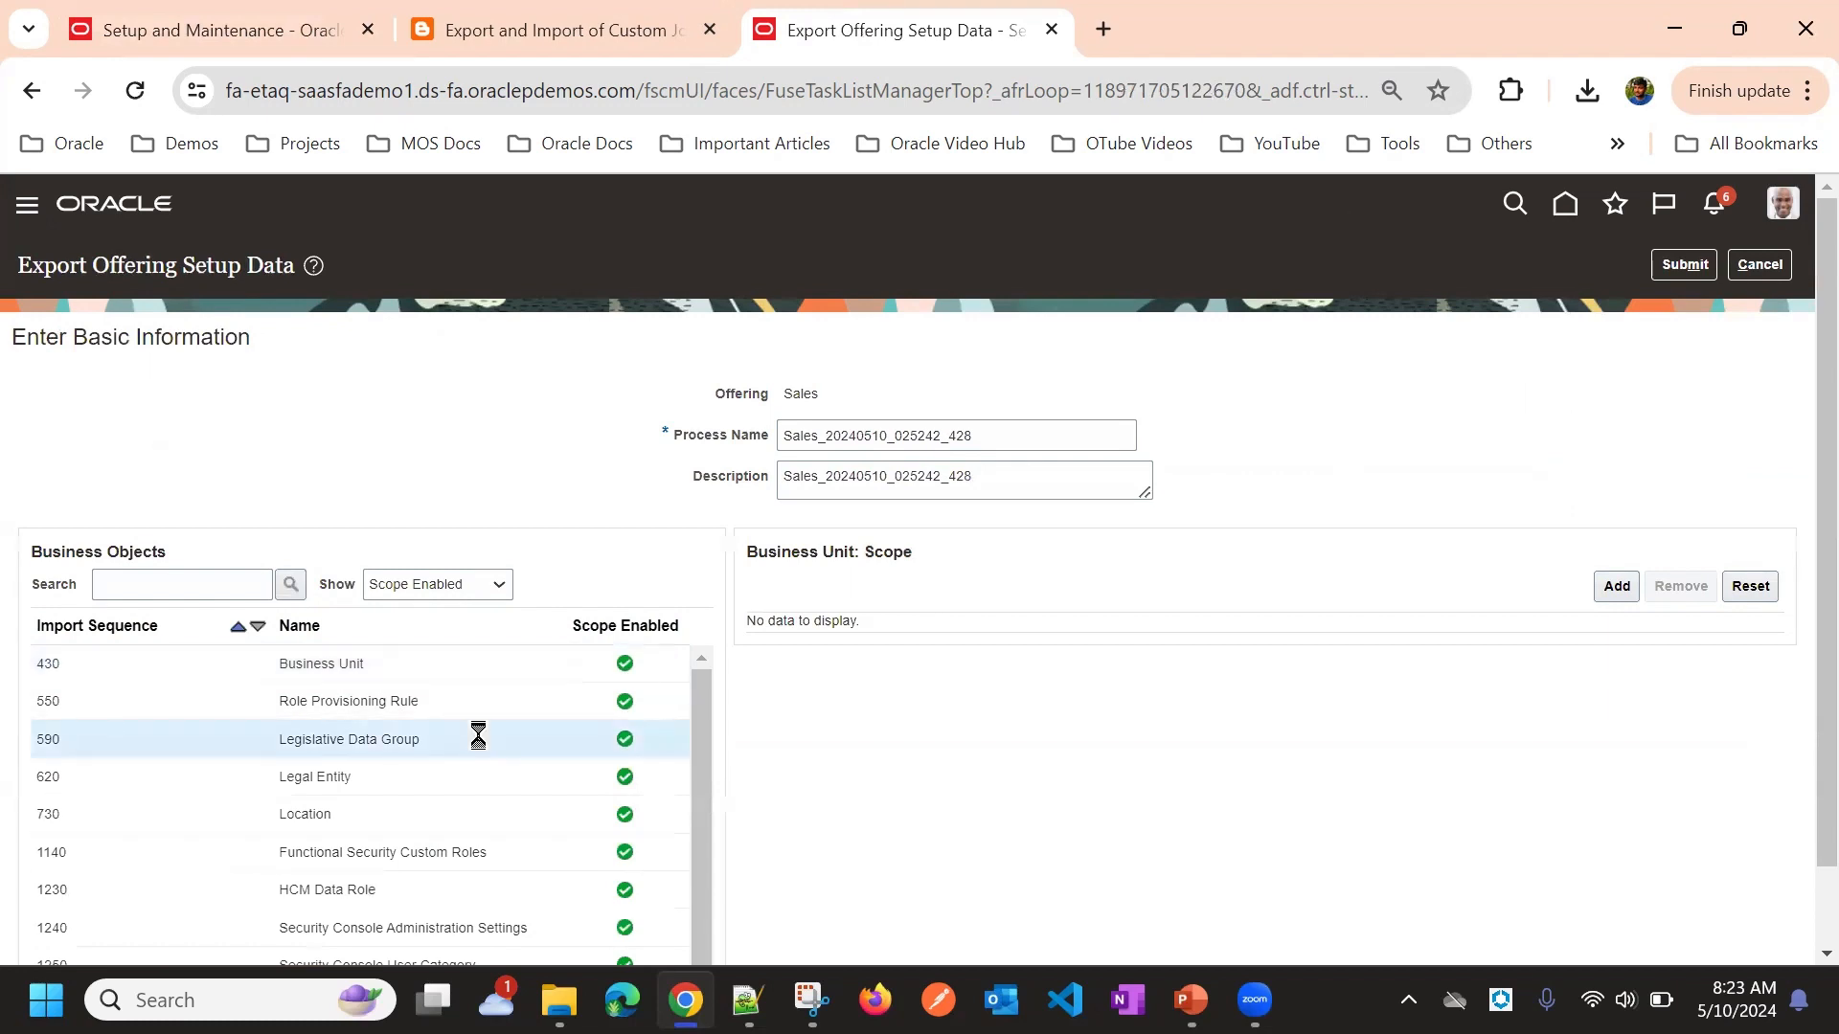
left_click(444, 584)
left_click(441, 602)
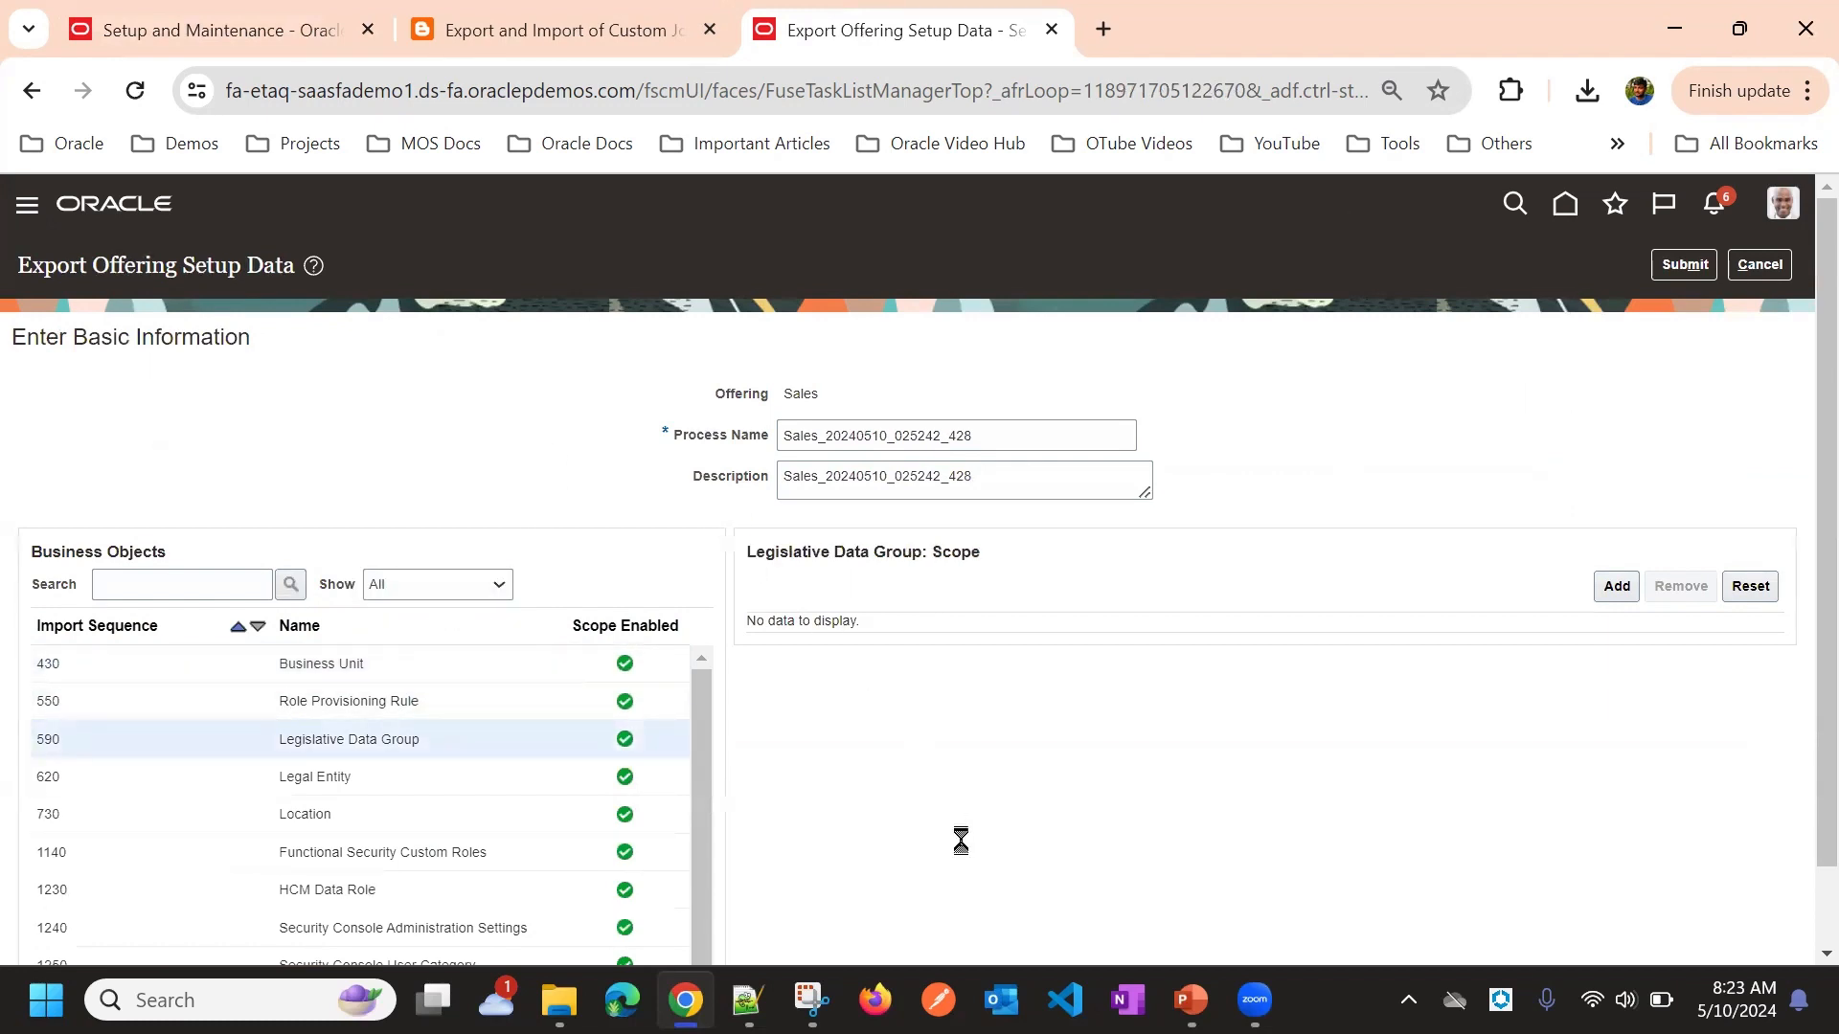
Exclude the Accounting Calendar business object from the Sales export and dismiss the resulting dialog
scroll(492, 431, "down", 2)
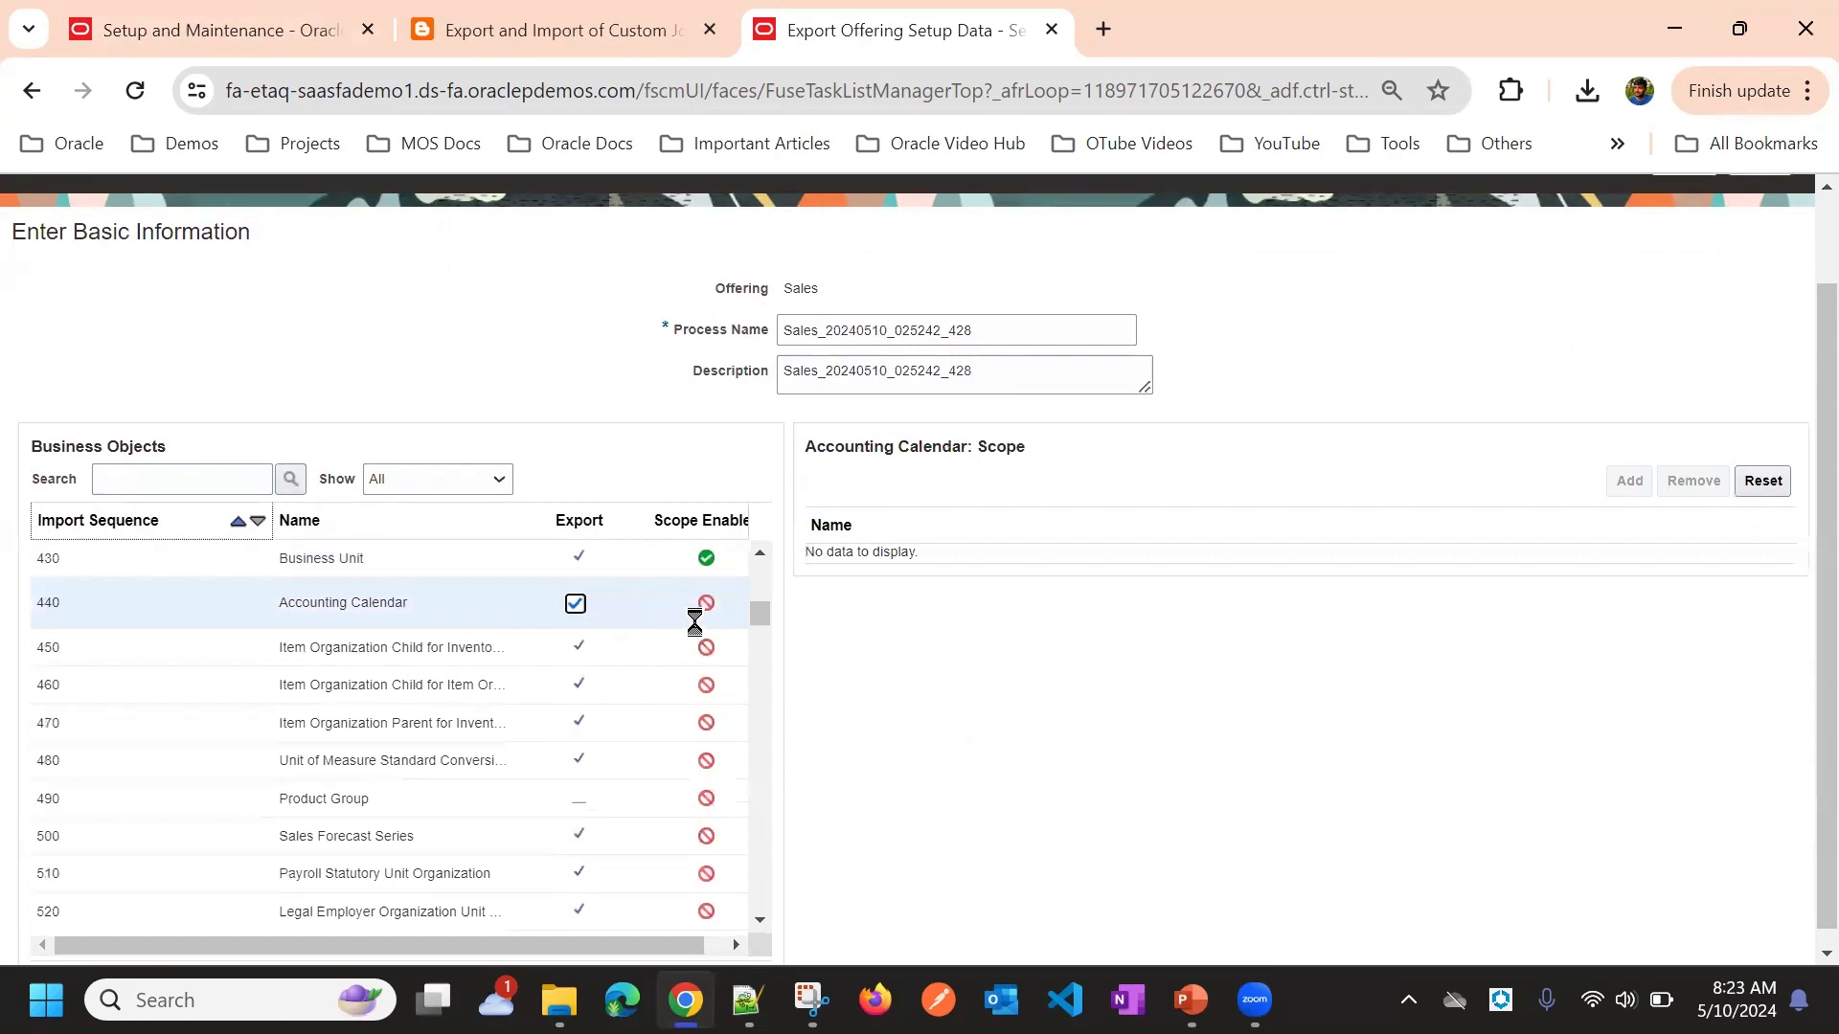
left_click(574, 605)
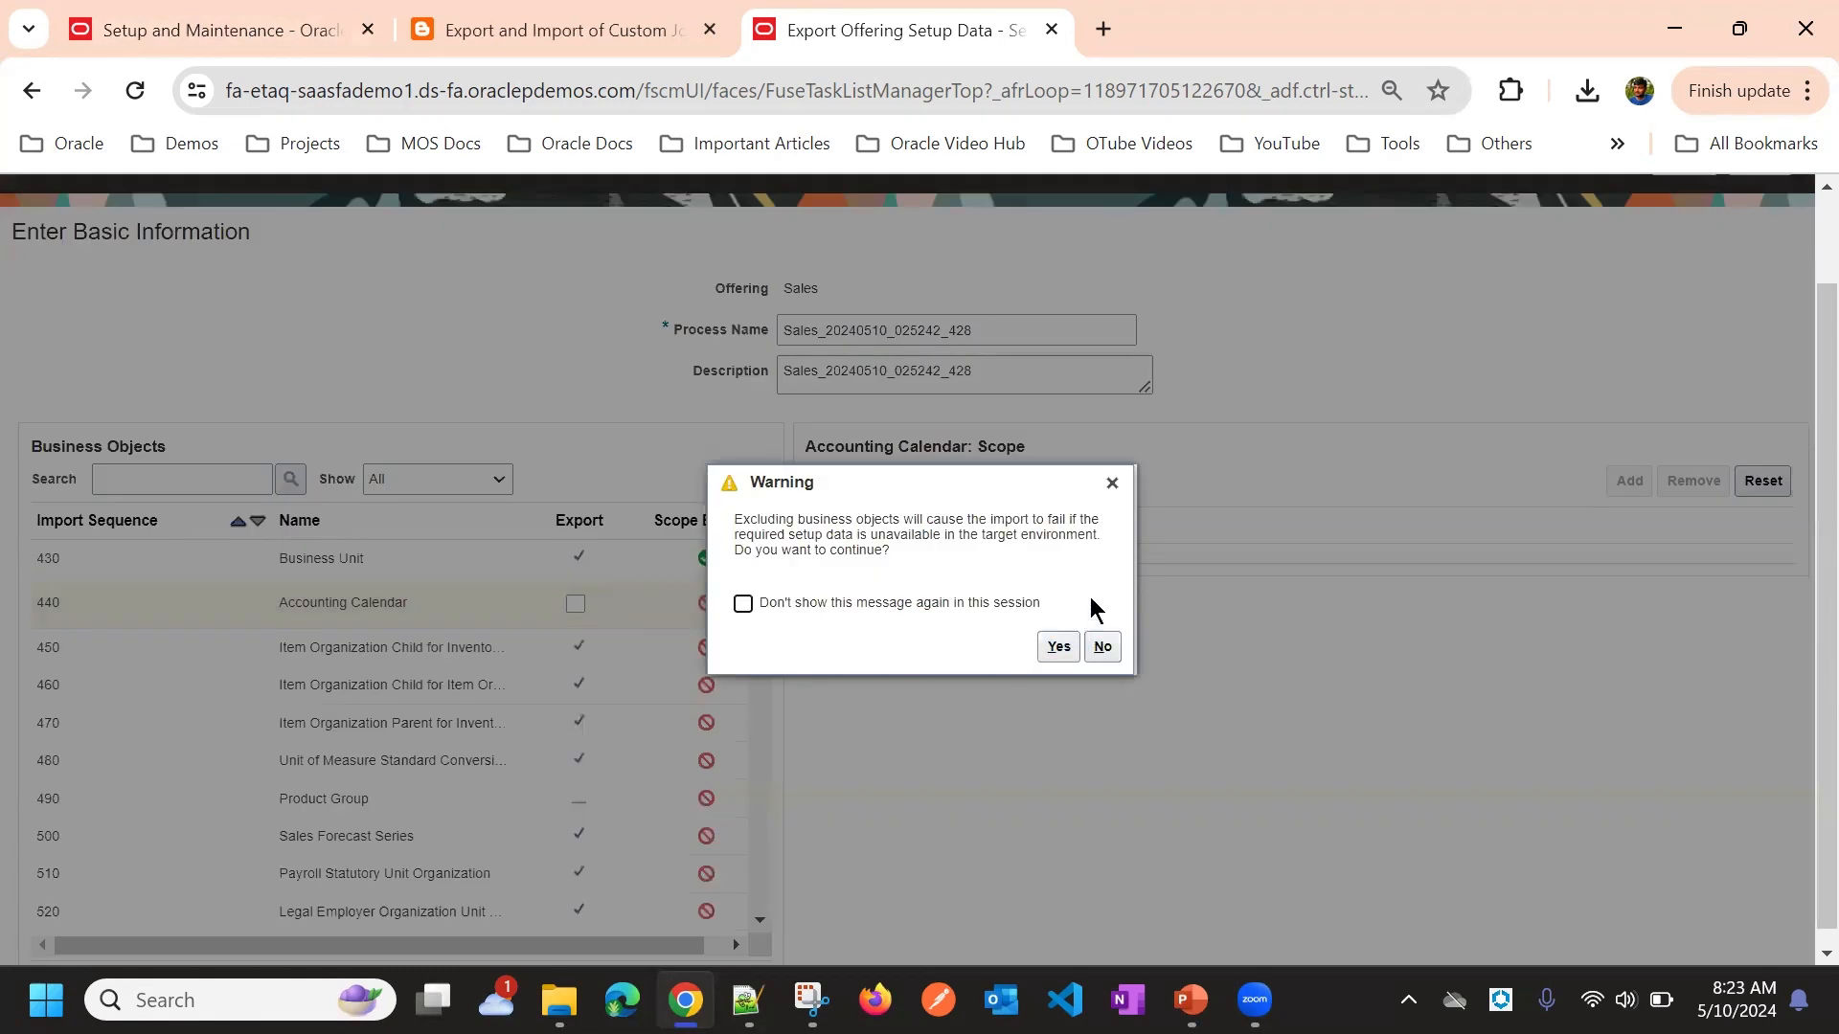
left_click(1112, 483)
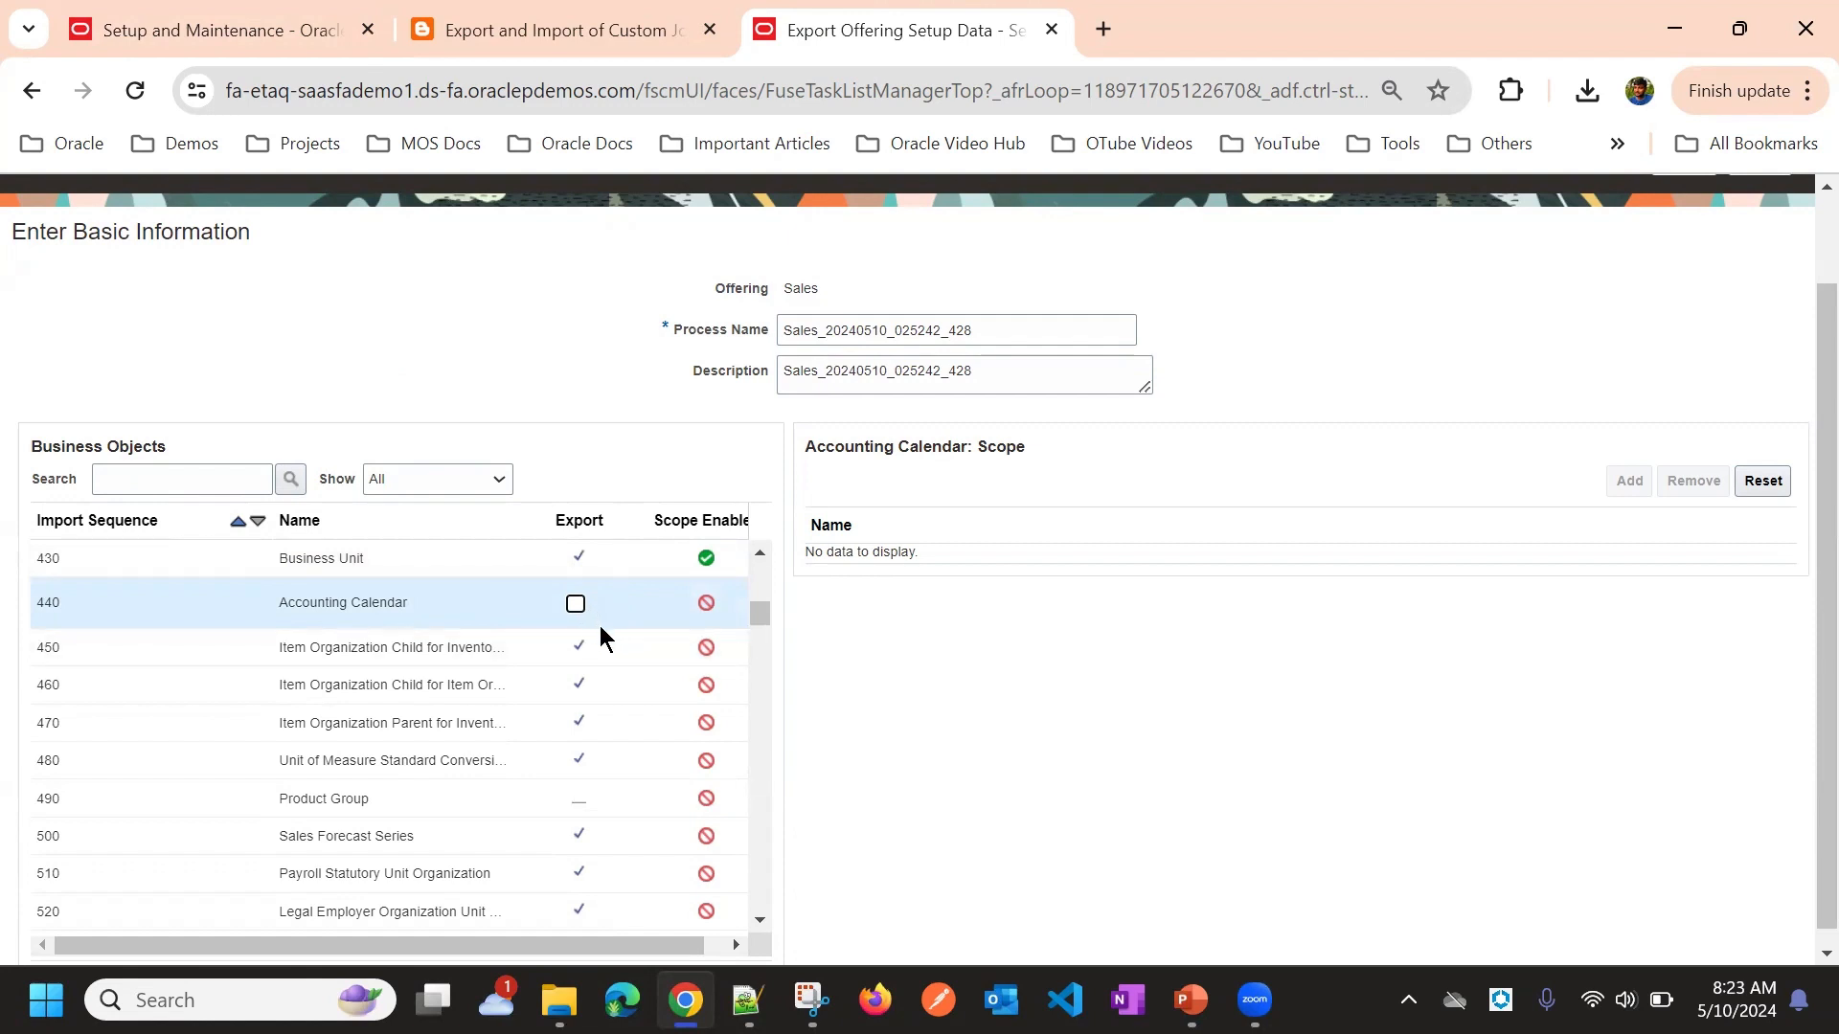
Select the Business Unit business object to view its scope, and cancel the new Sales export
scroll(1482, 540, "up", 2)
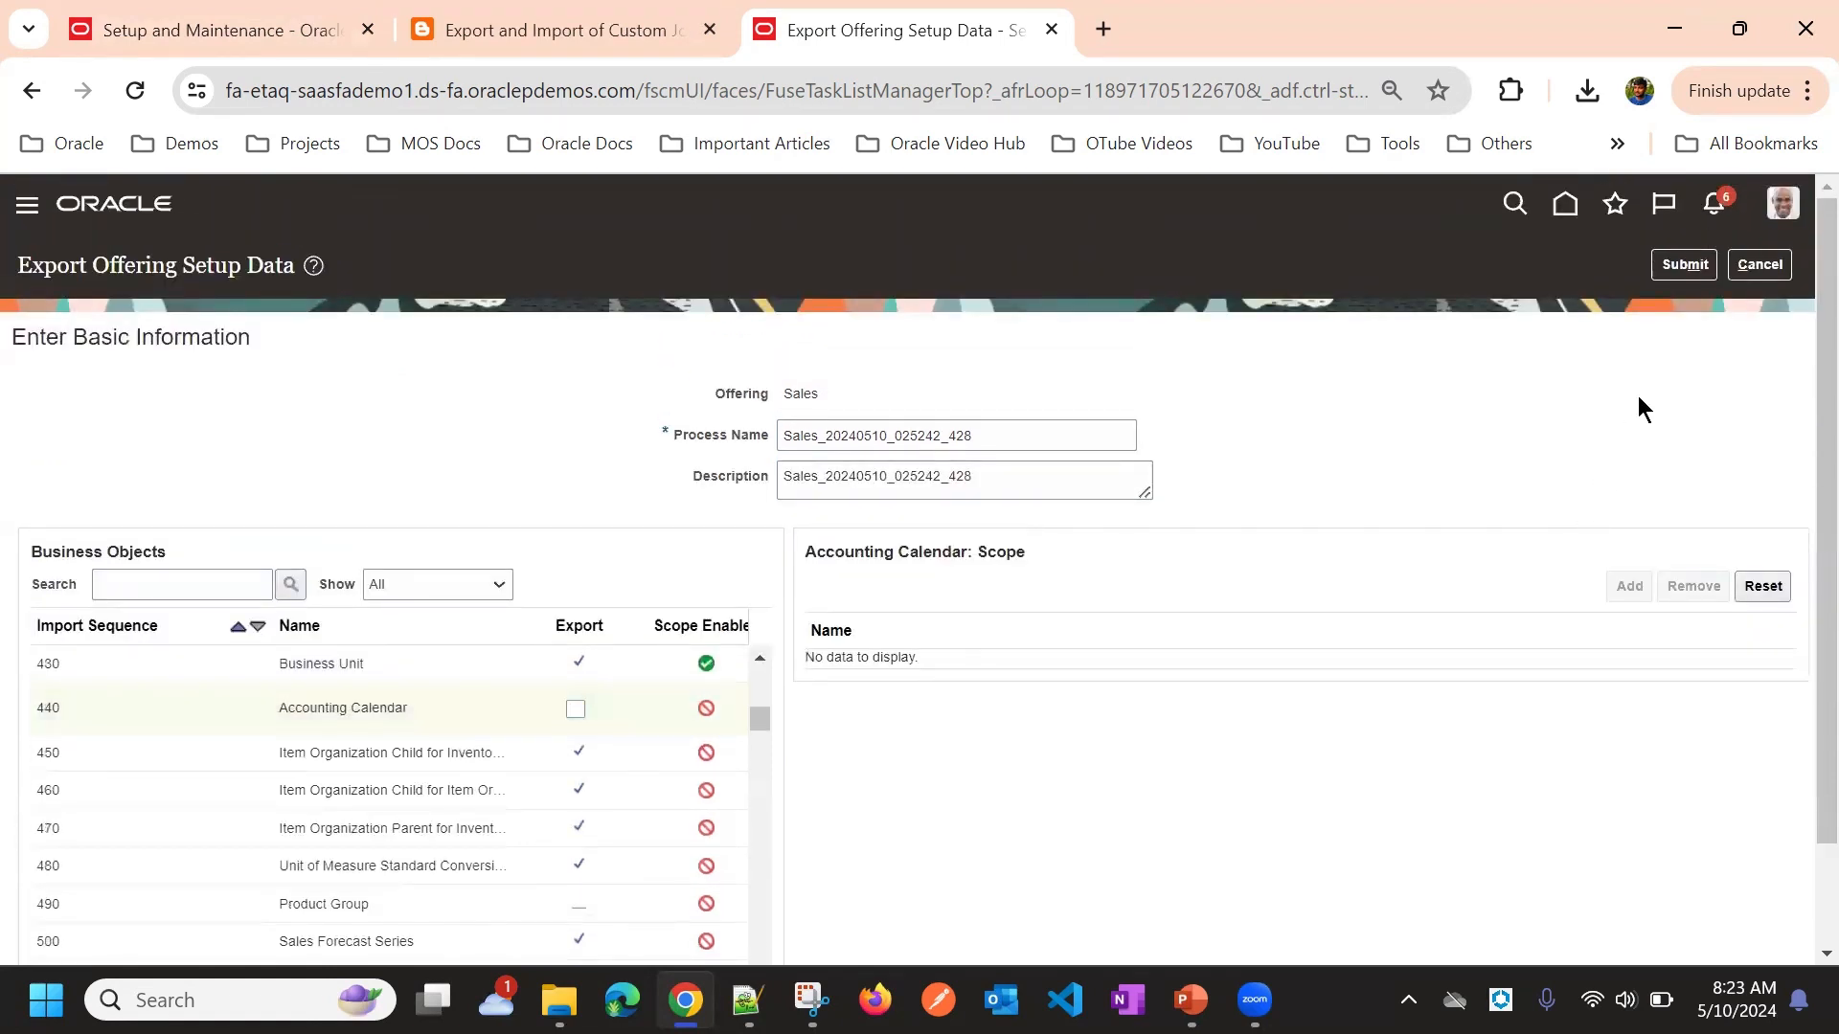
left_click(677, 667)
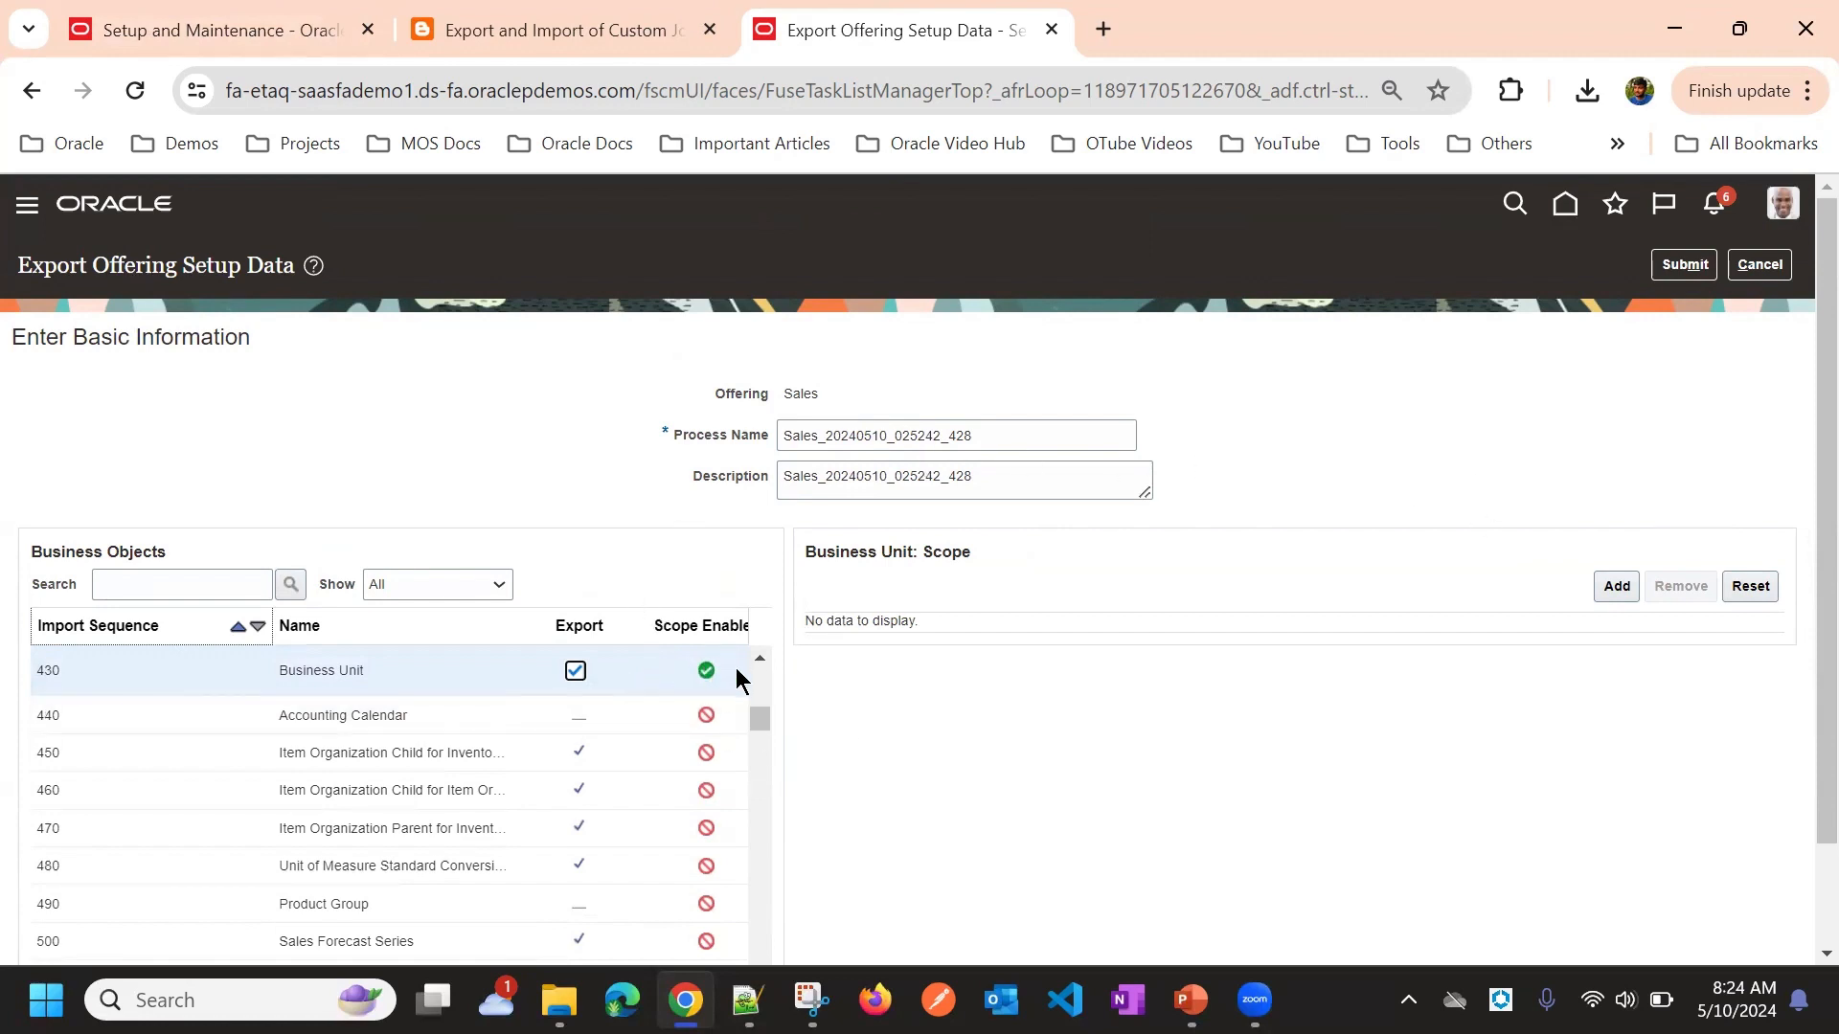
left_click(1770, 277)
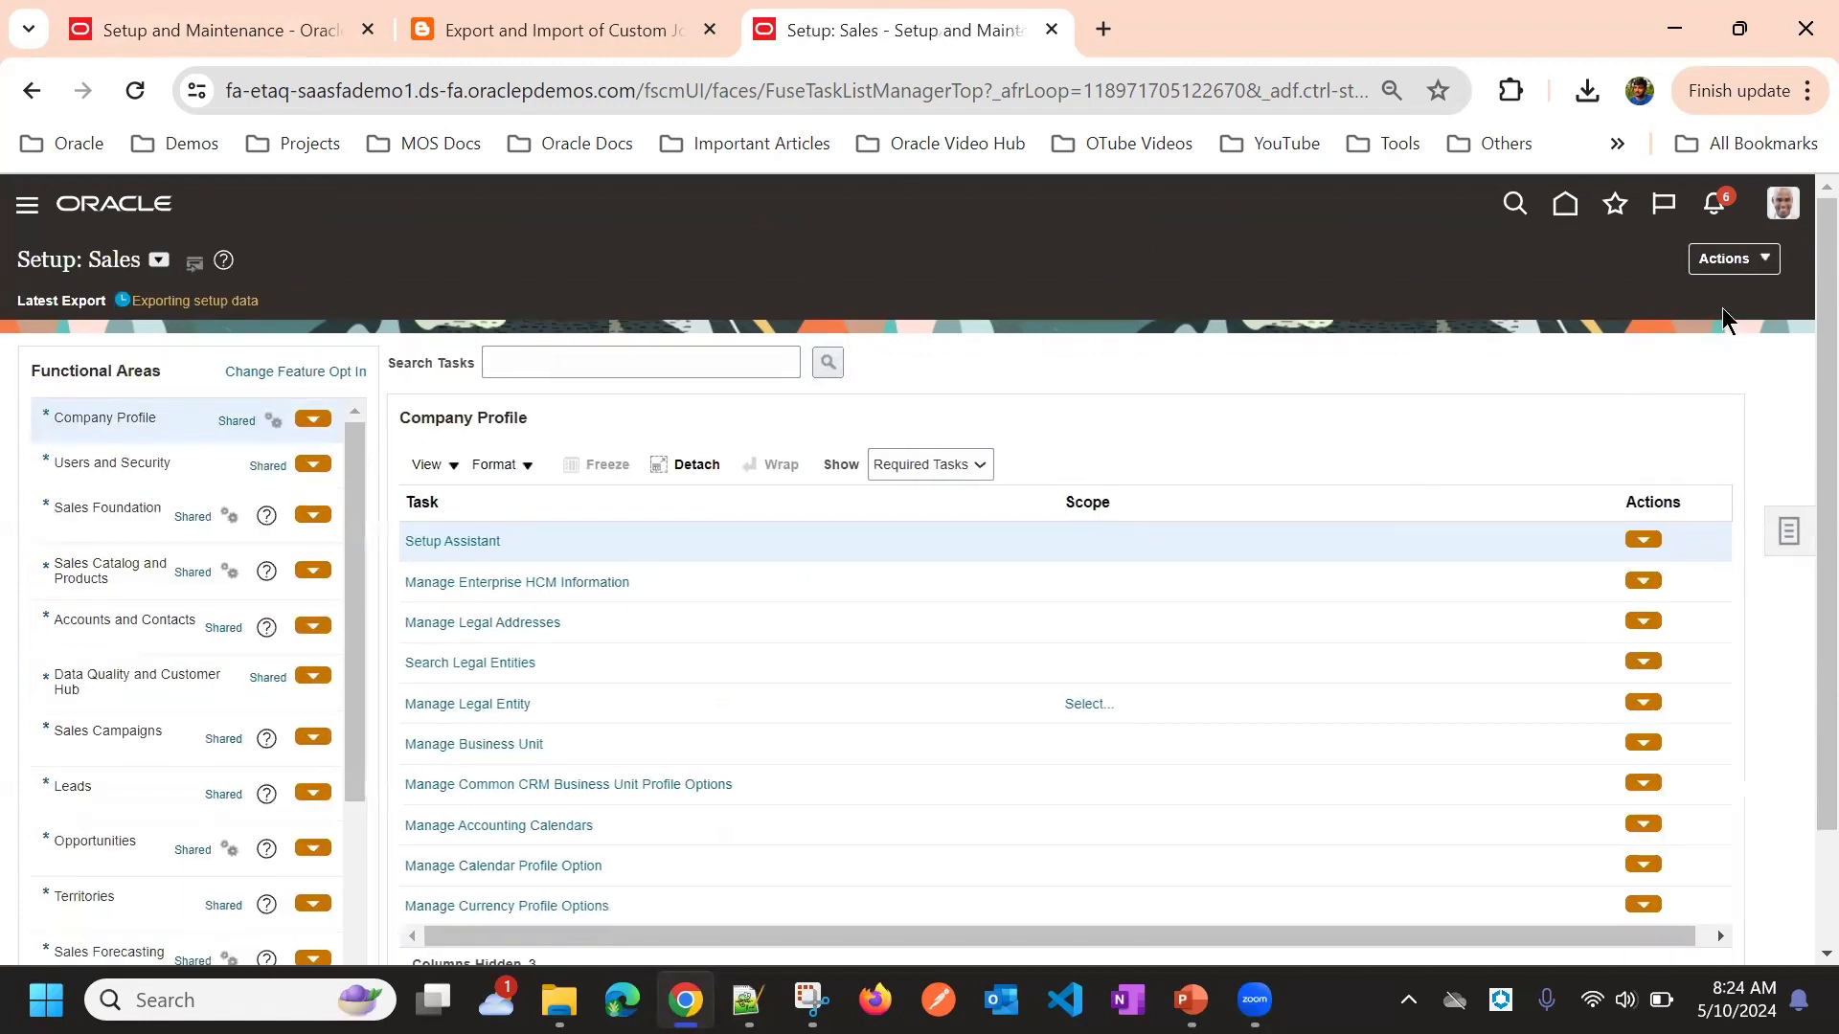
left_click(1737, 264)
mouse_move(1658, 404)
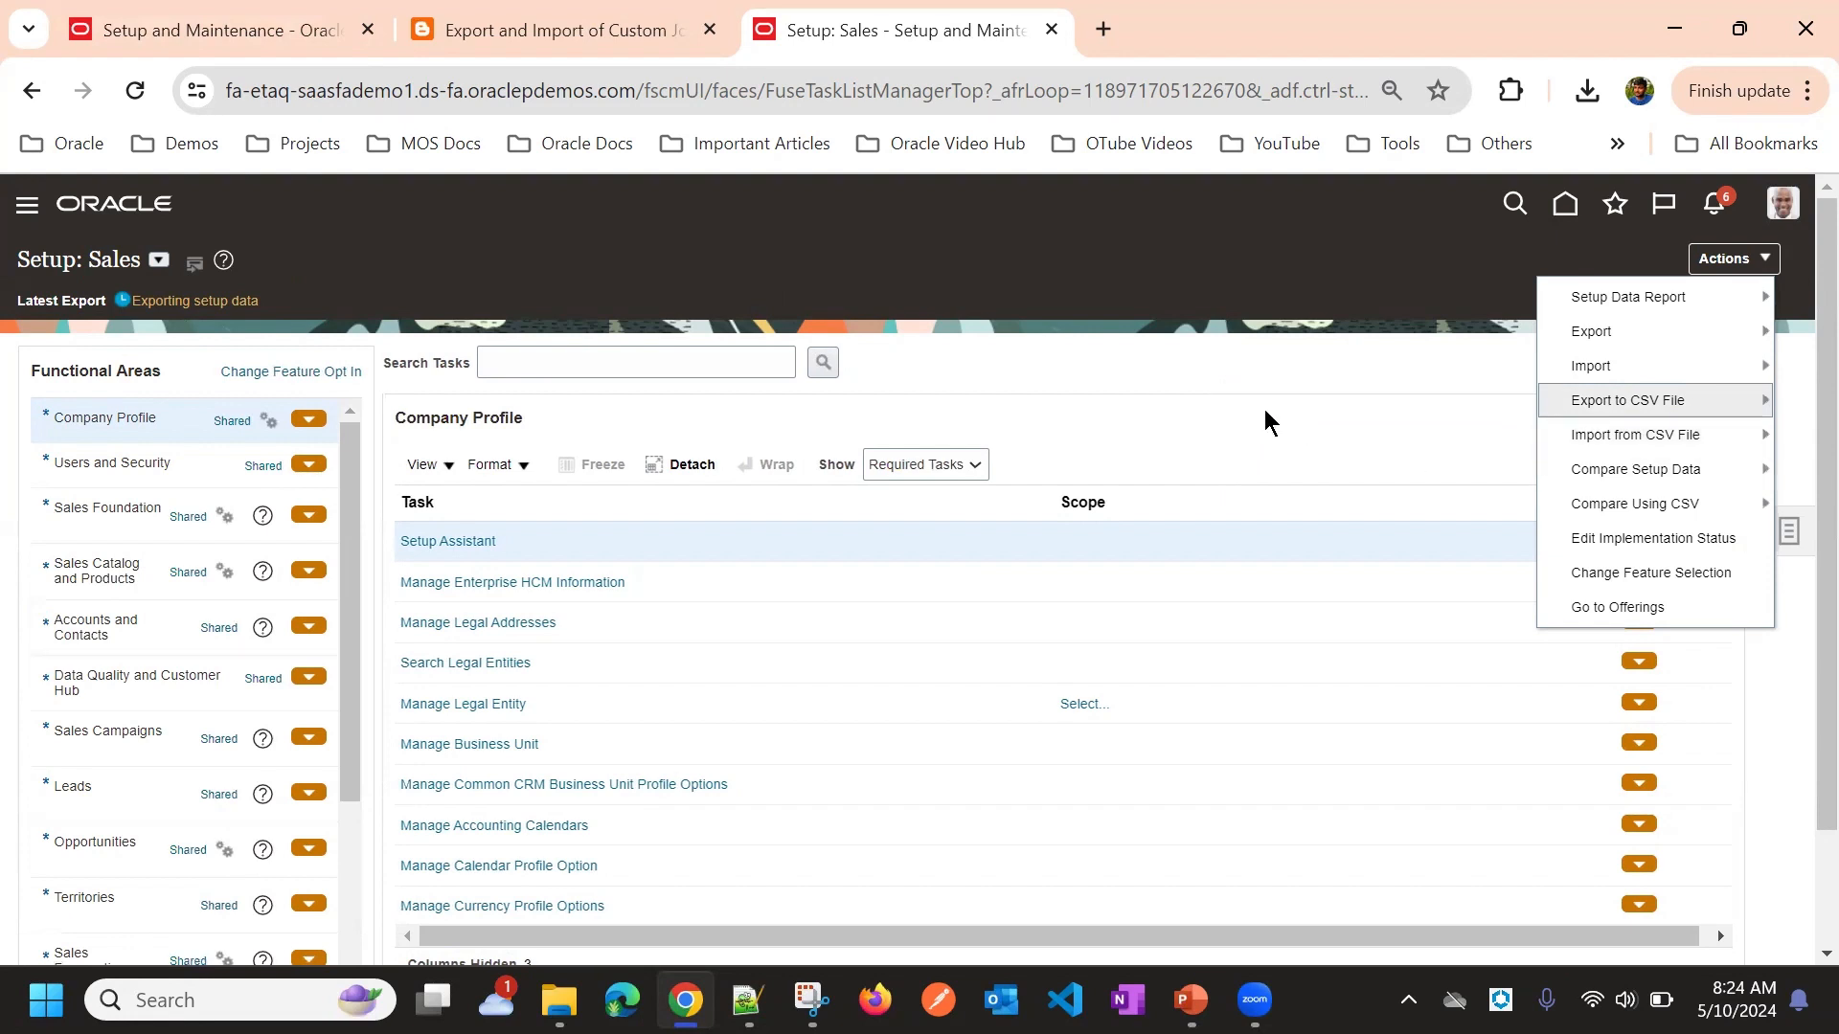
left_click(979, 335)
left_click(1779, 541)
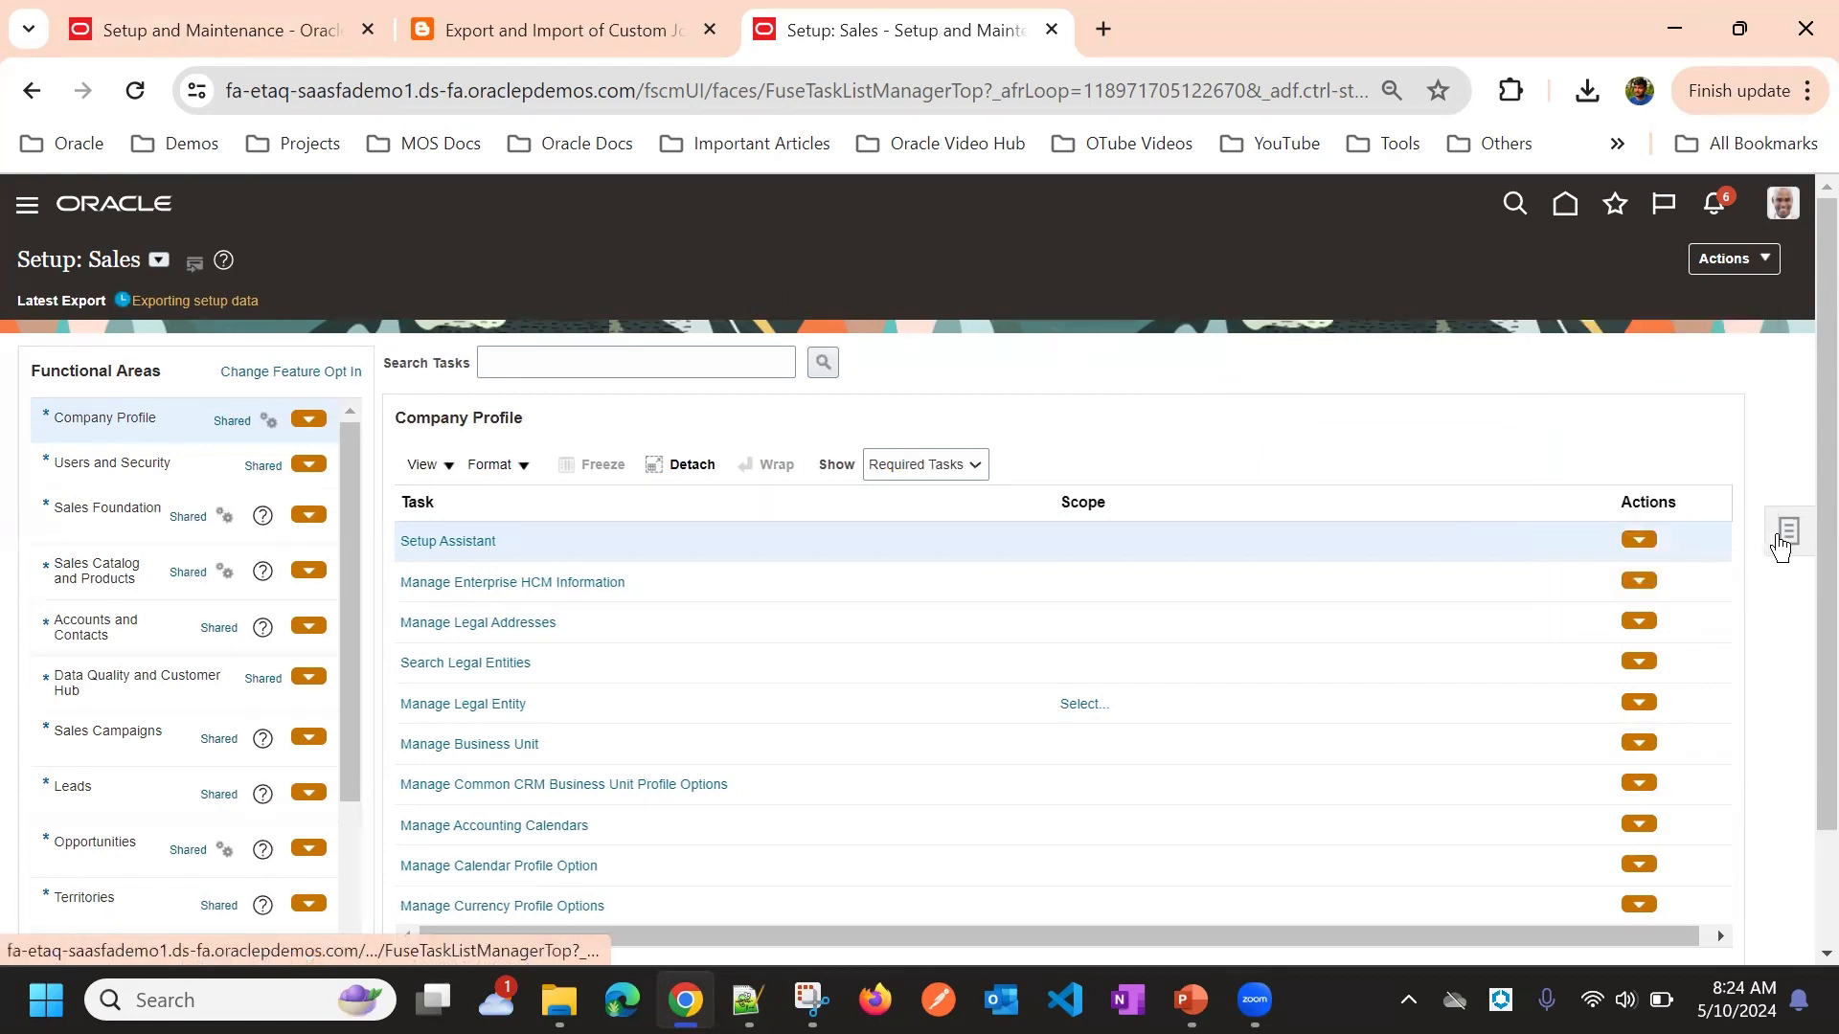
left_click(1484, 530)
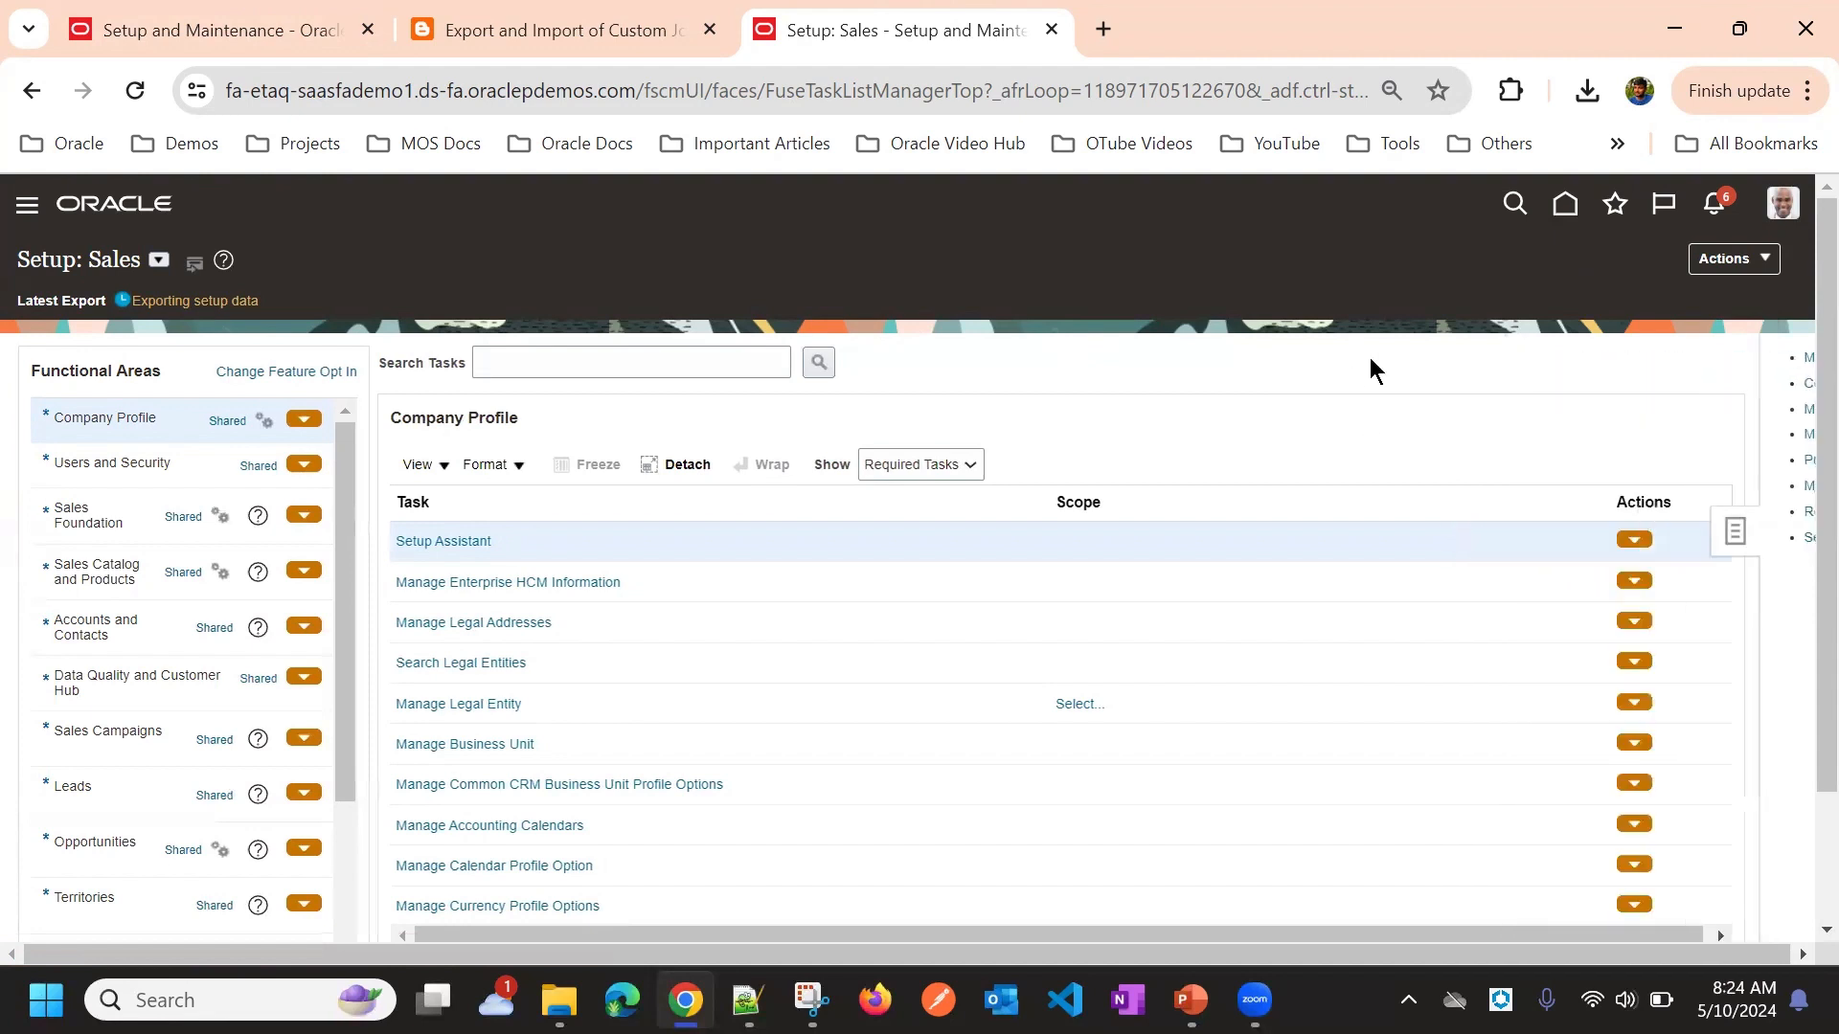
Open the results of the Sales_CSV_20240510_125958_072 export to CSV file and review its summary, business objects and manual tasks
left_click(1707, 265)
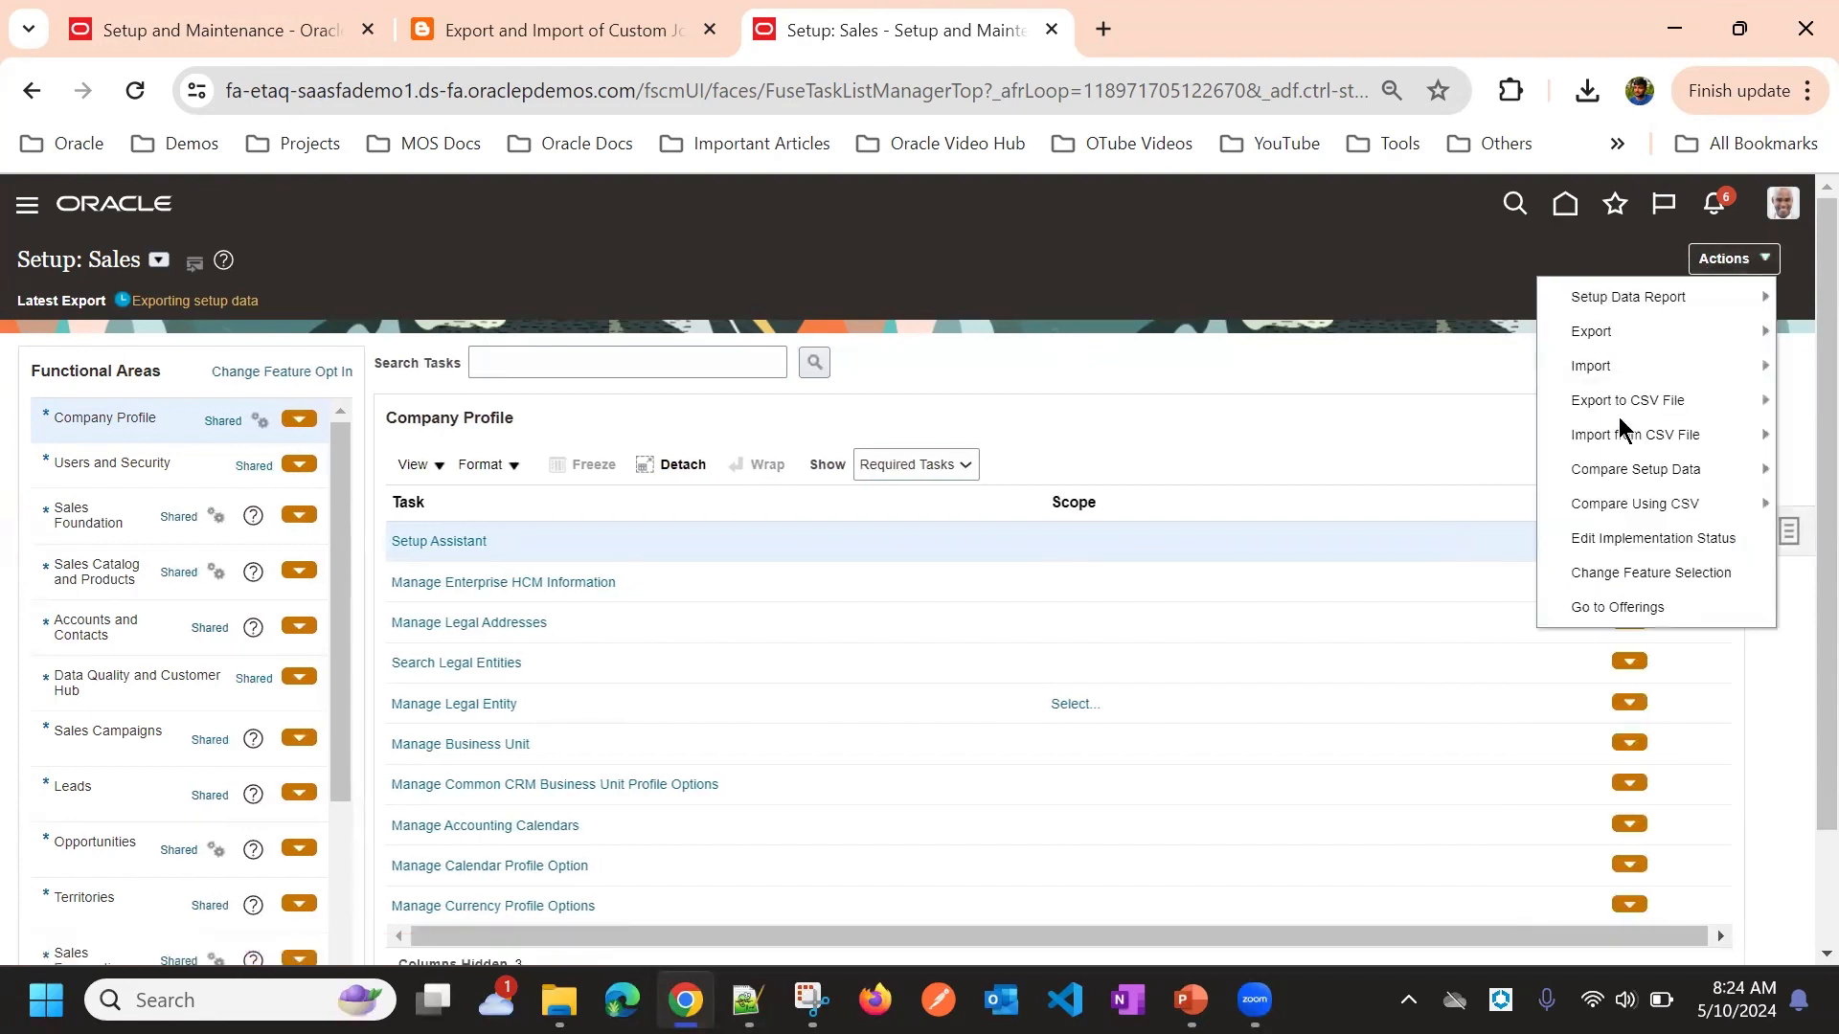
left_click(1375, 403)
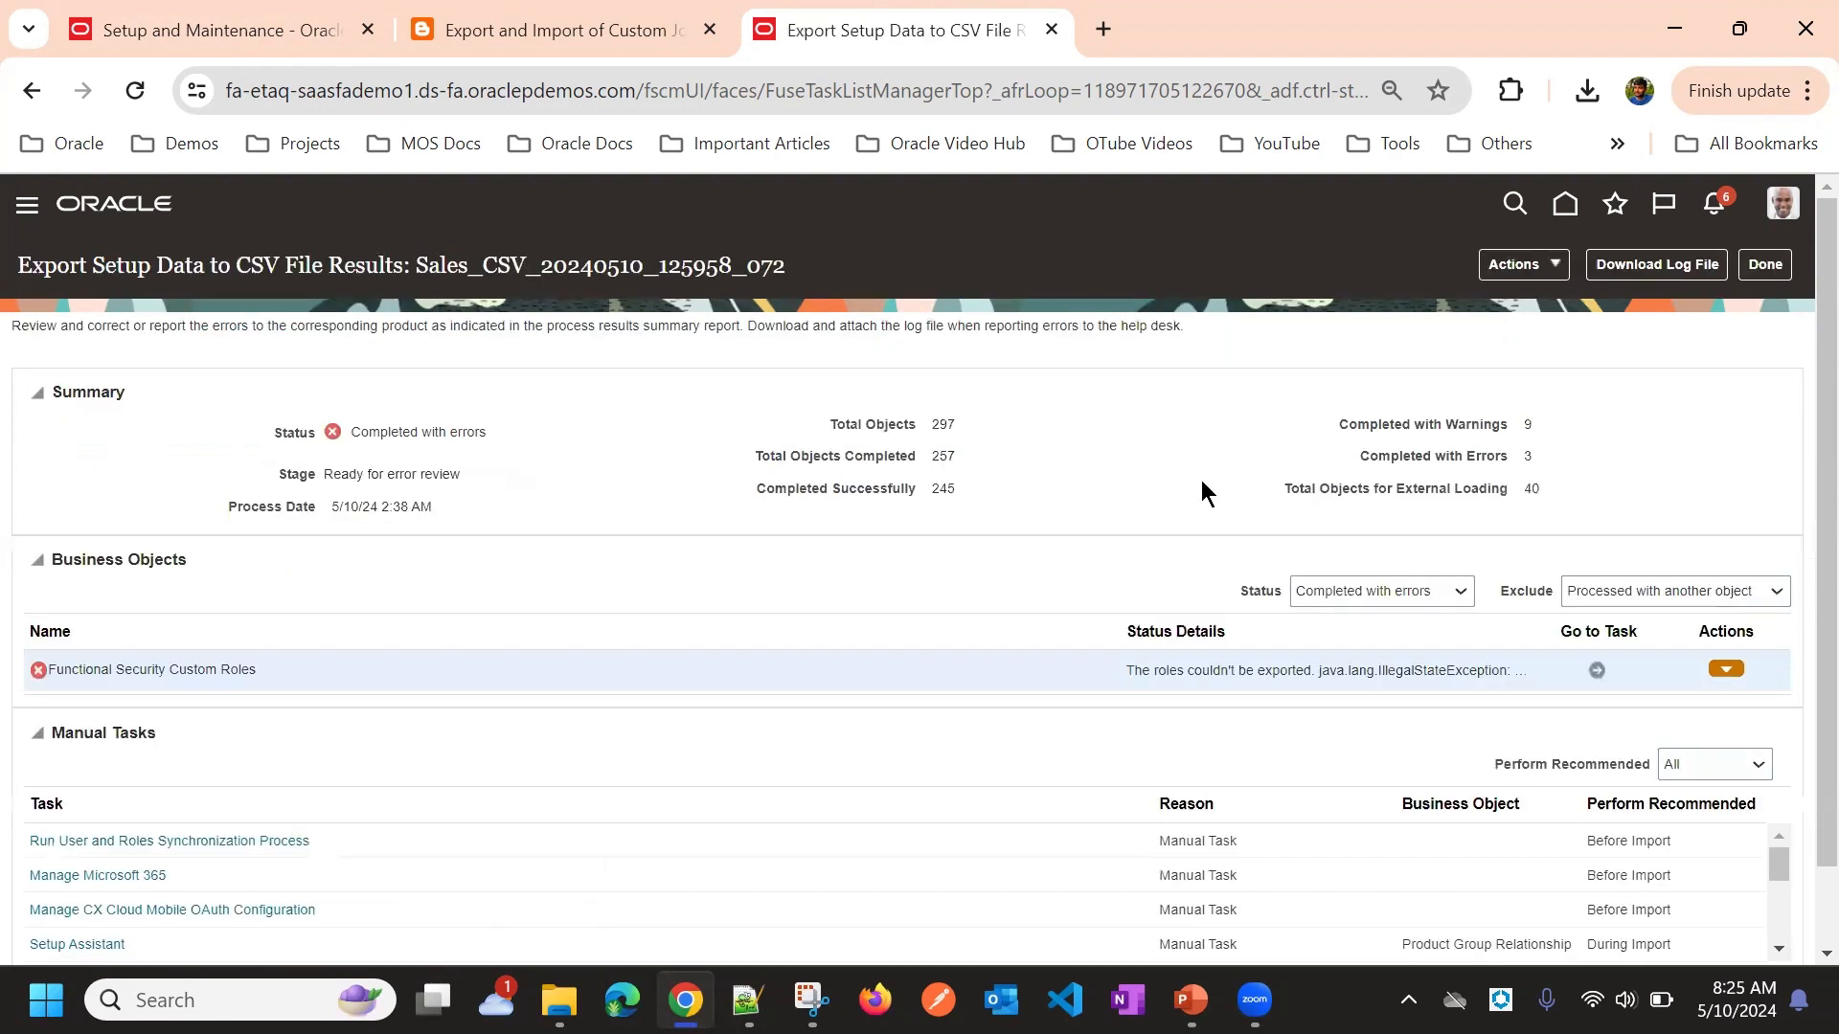
scroll(1232, 531, "down", 1)
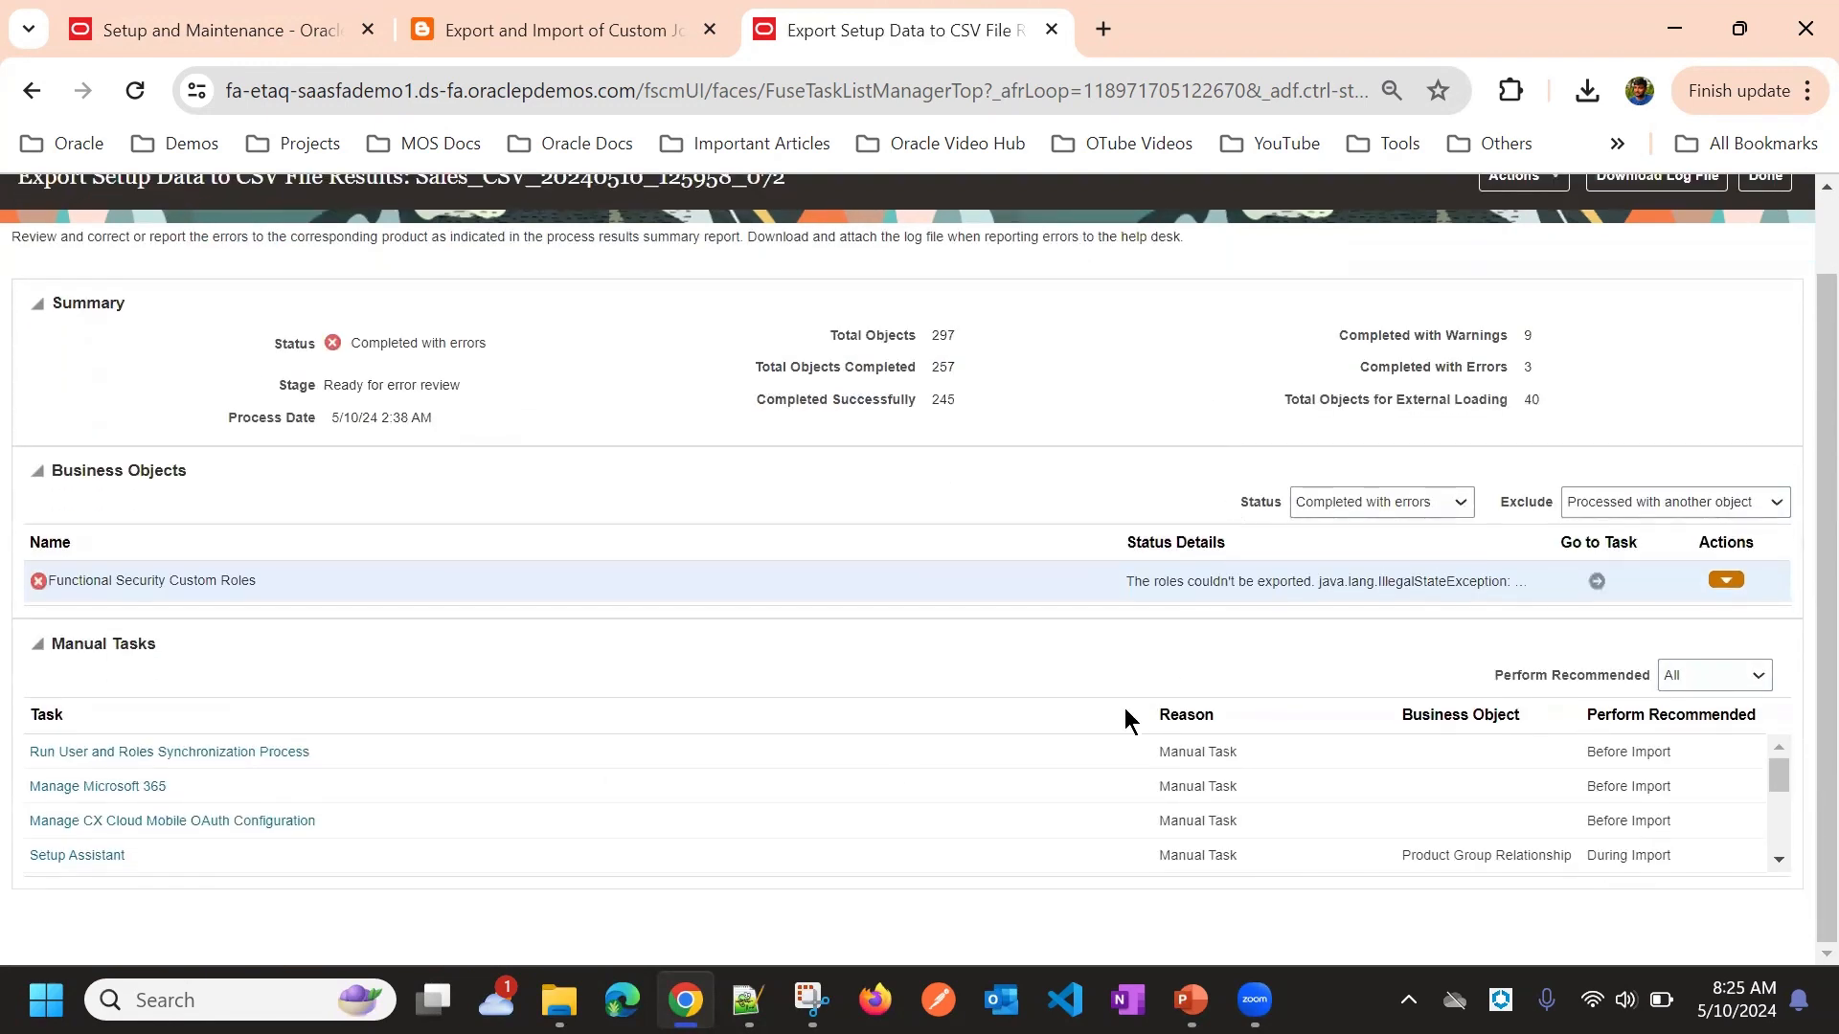
scroll(1611, 466, "up", 1)
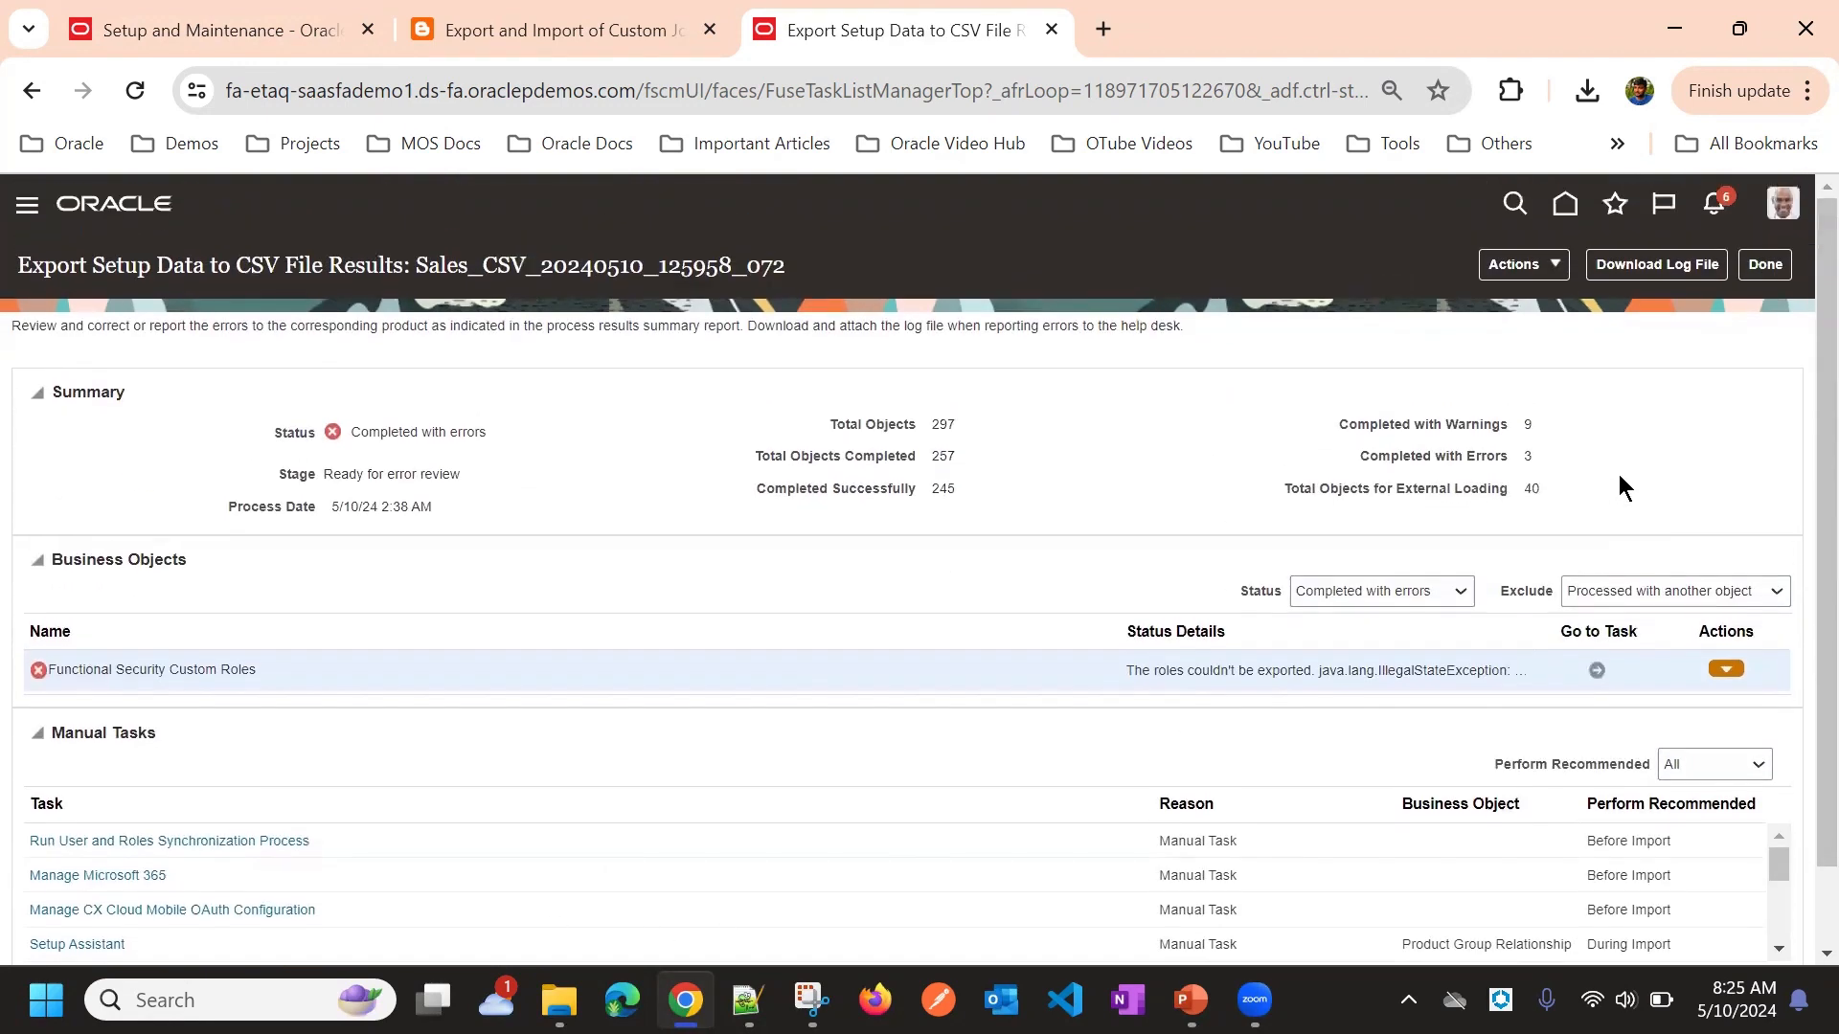
Download the CSV export's diagnostics package to Downloads as Sales_CSV_20240510_125958_072_DX.zip
left_click(1551, 265)
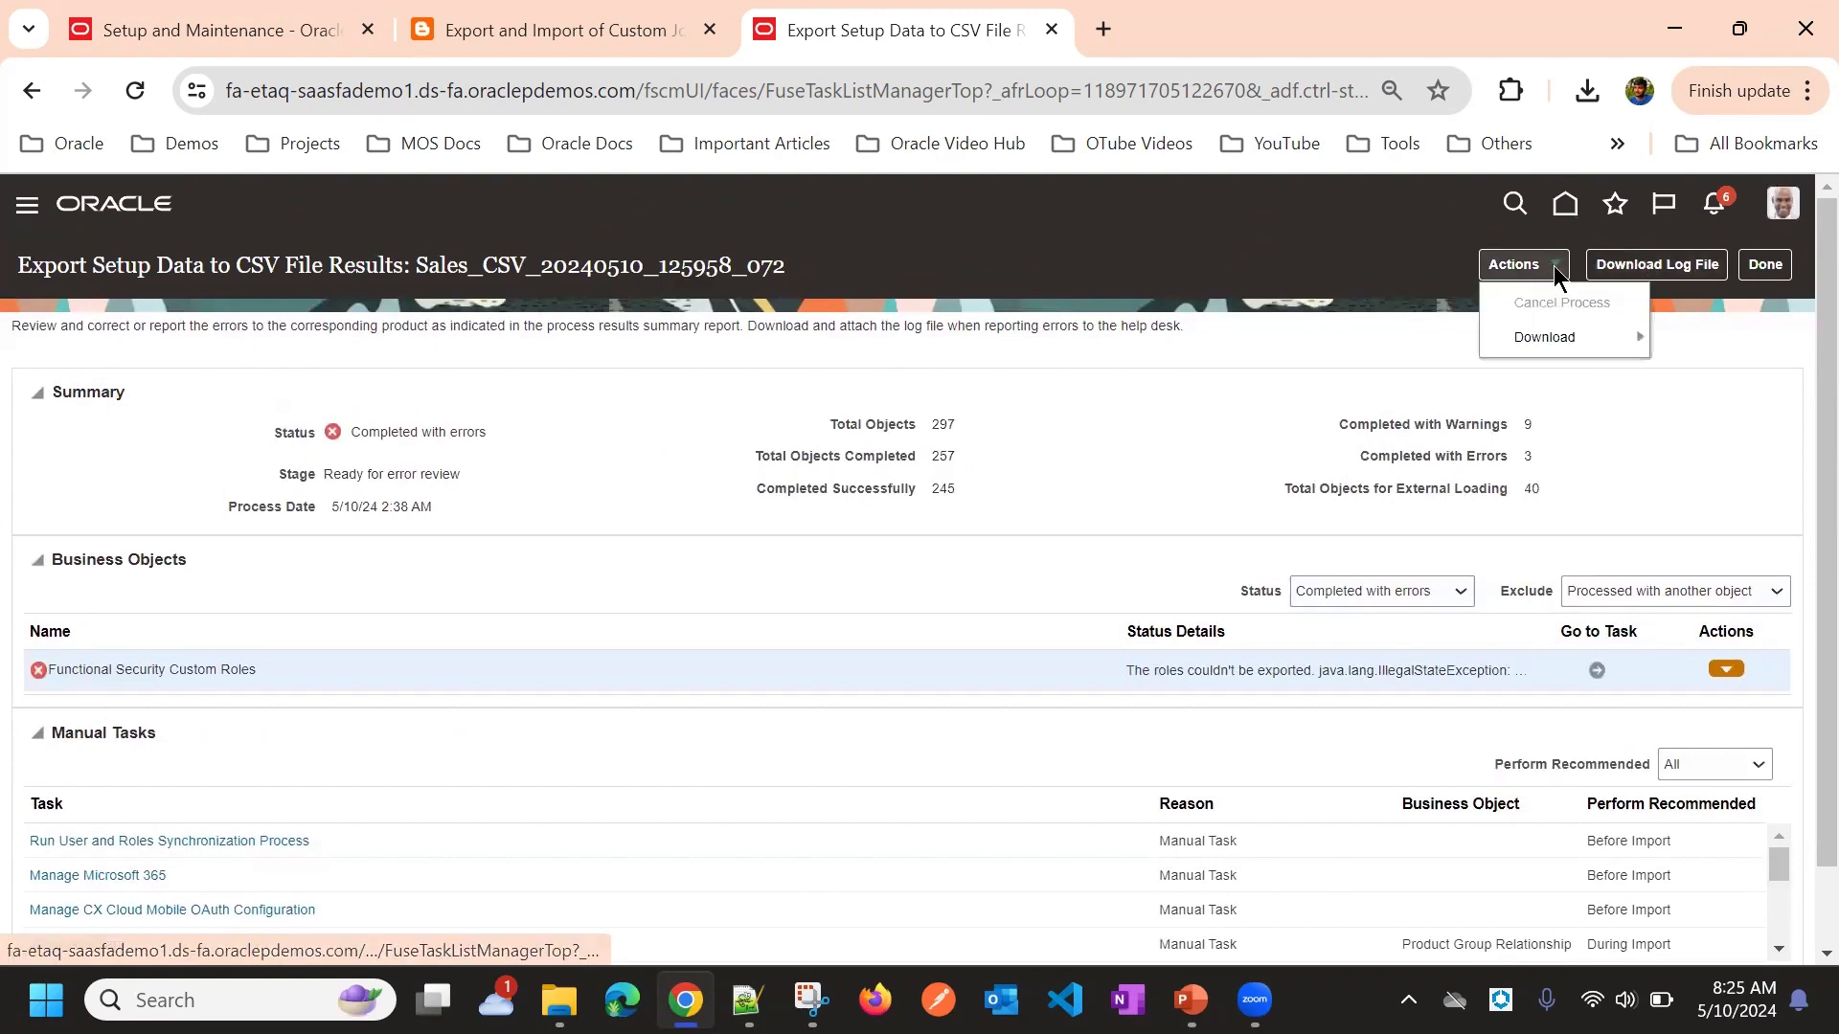
mouse_move(1540, 341)
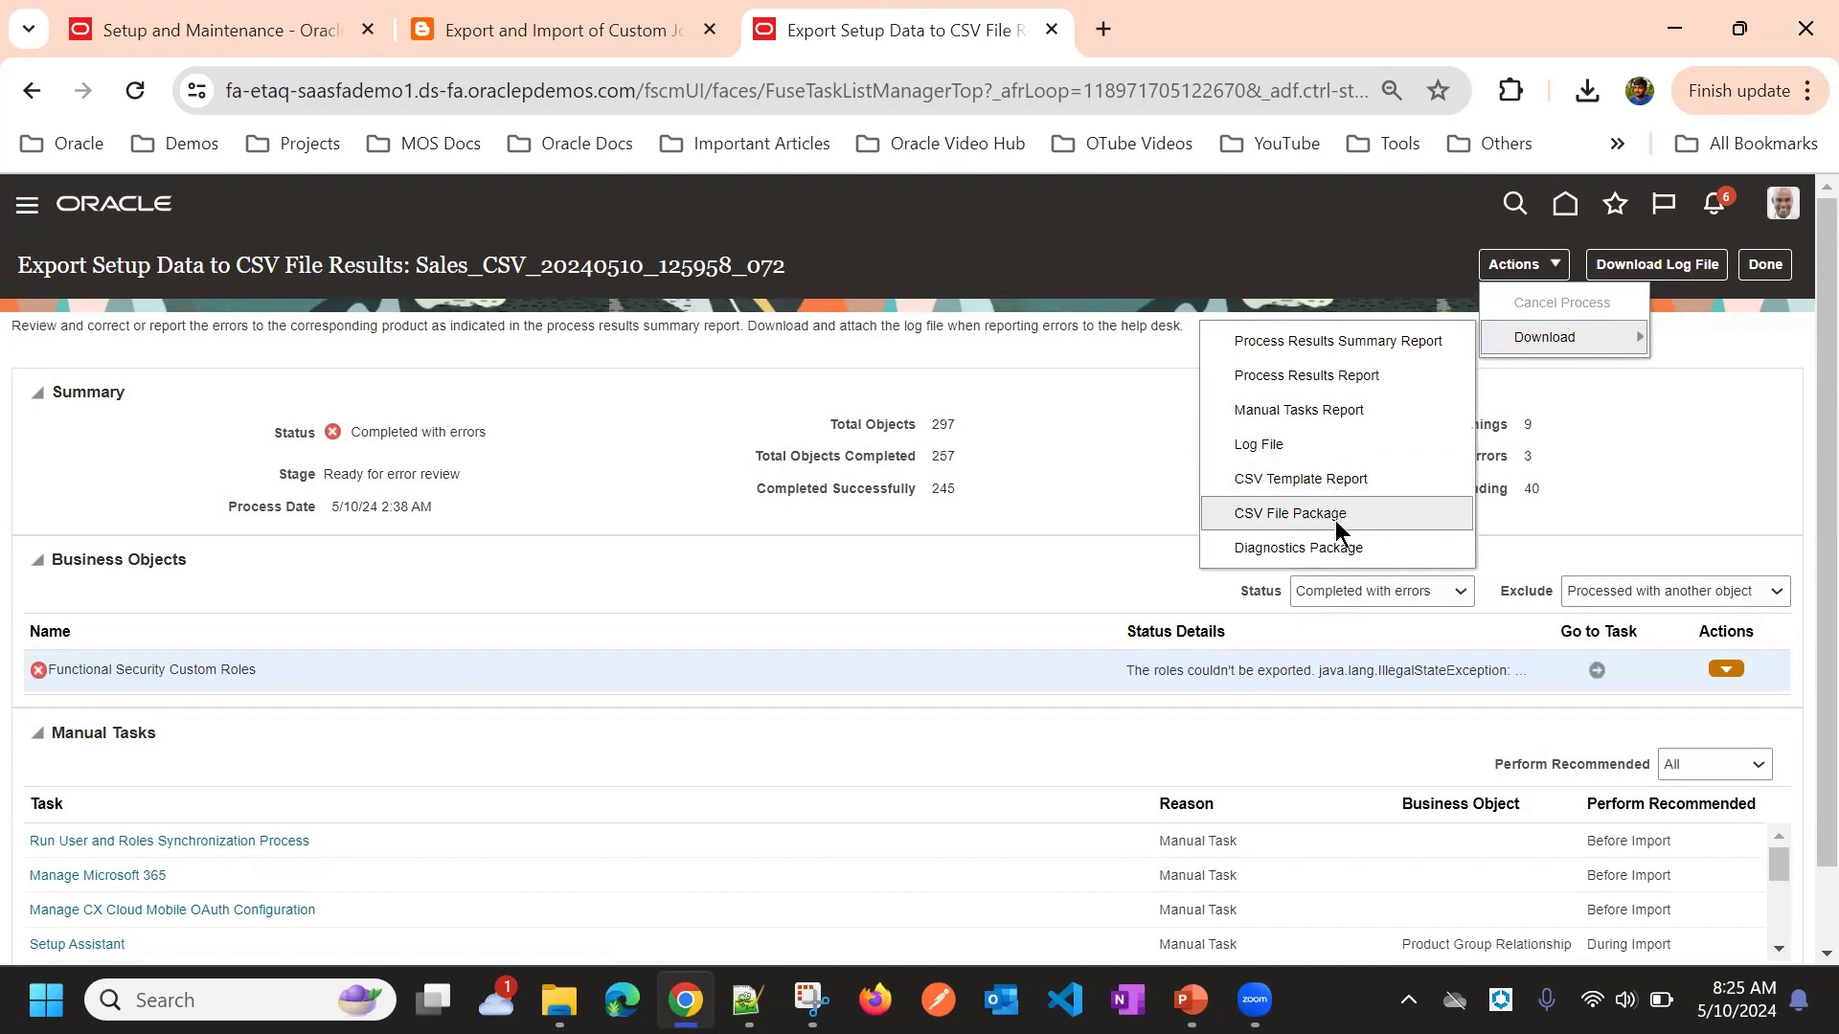
left_click(1325, 548)
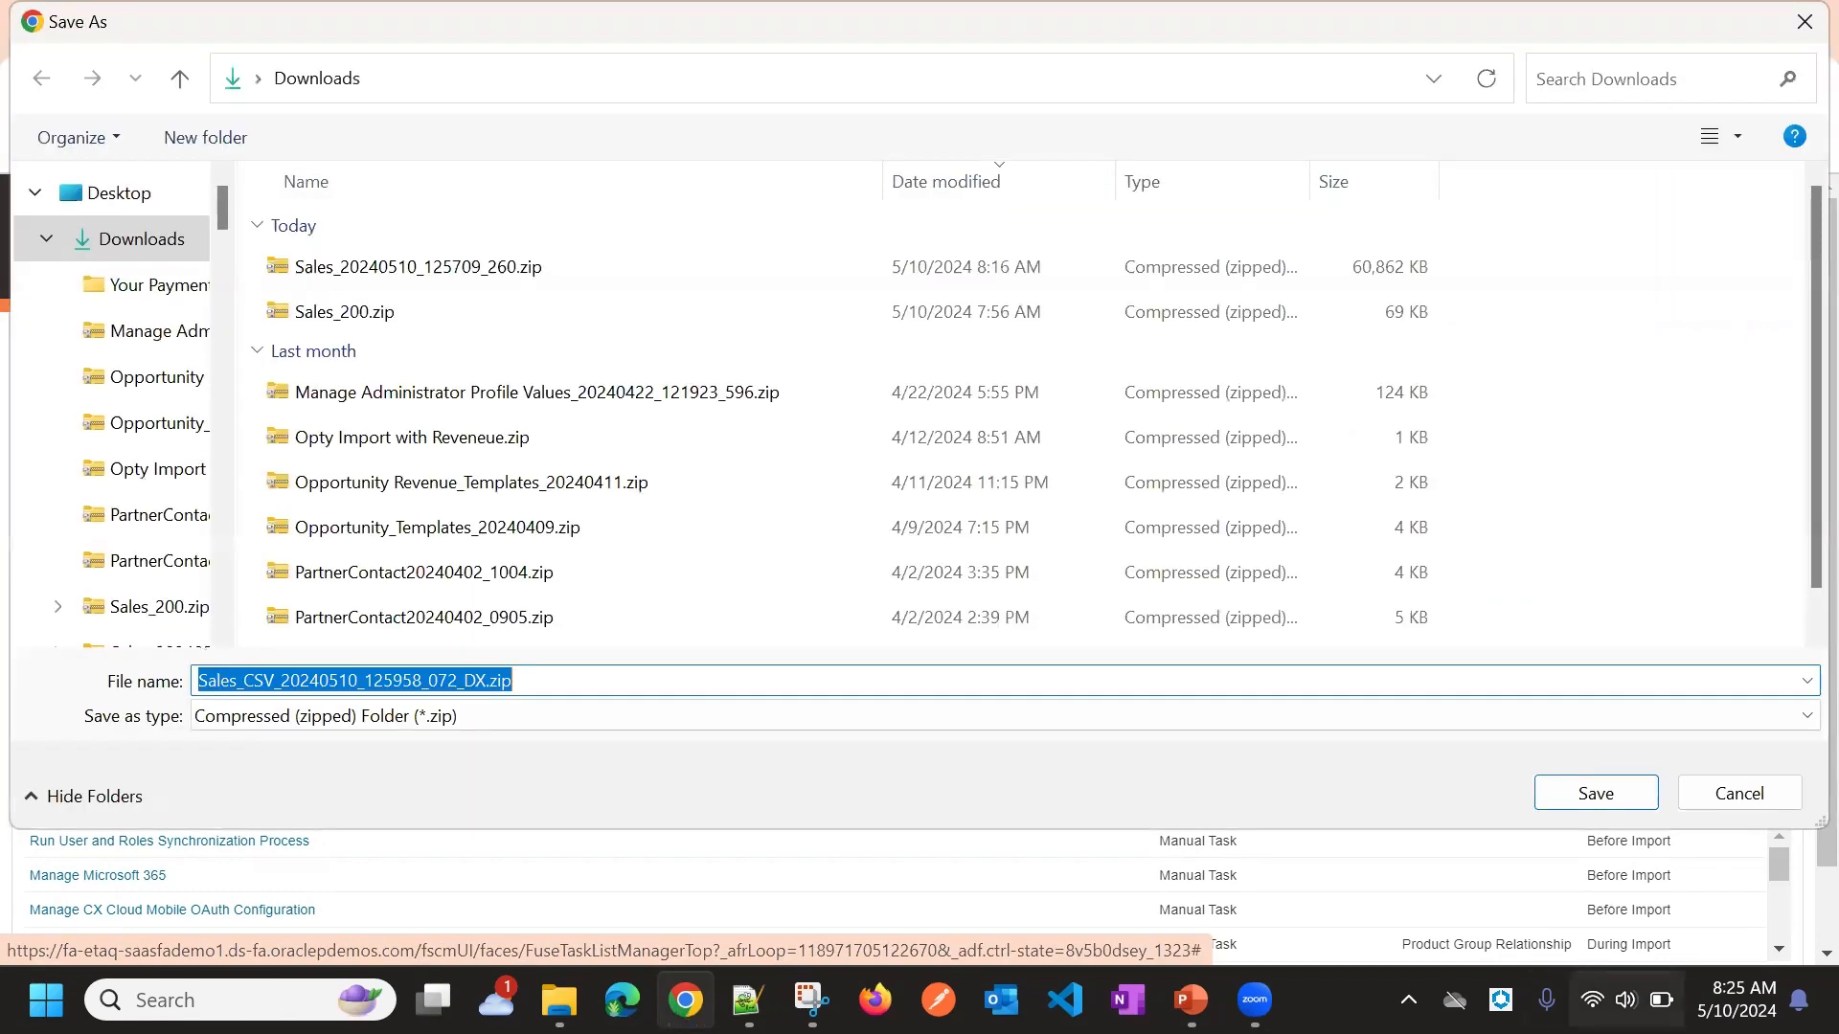
left_click(1591, 801)
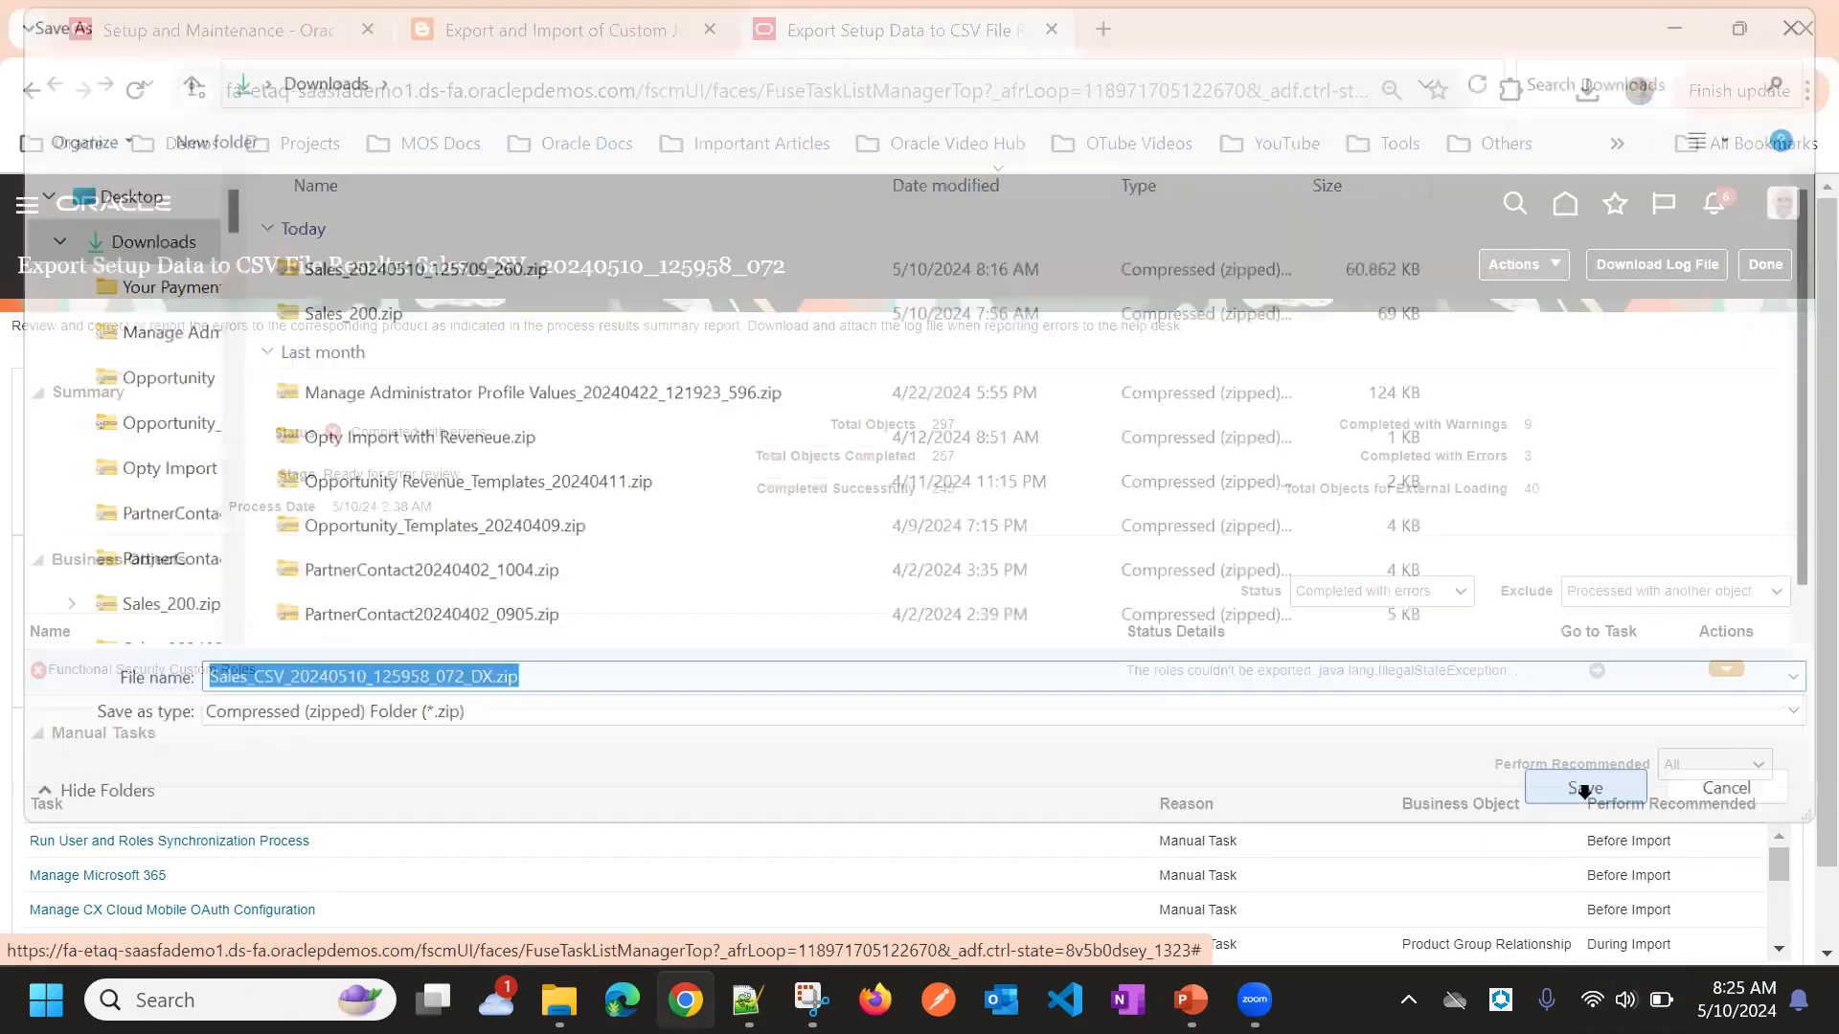
Open the downloaded diagnostics package, examine the XML files of ASM_MANAGE_CFG_PACKAGES.zip inside its taskListData folder, and close the window
left_click(1582, 89)
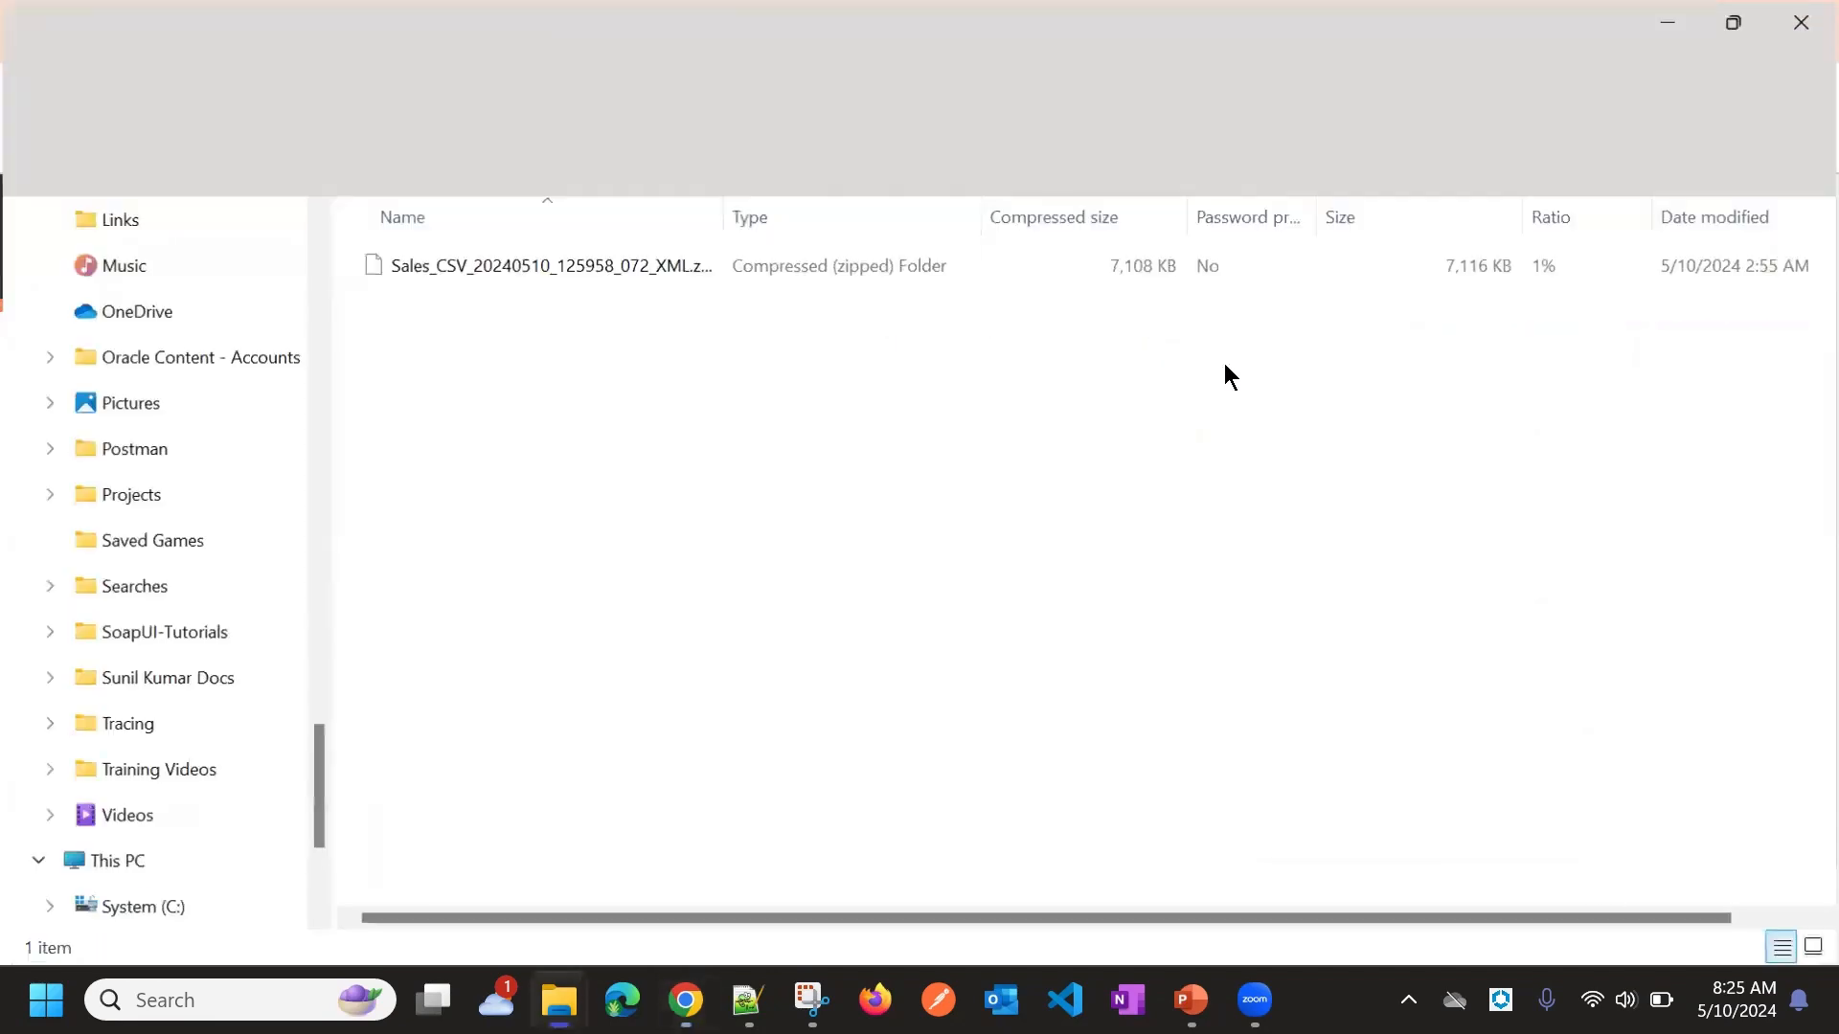
double_click(592, 263)
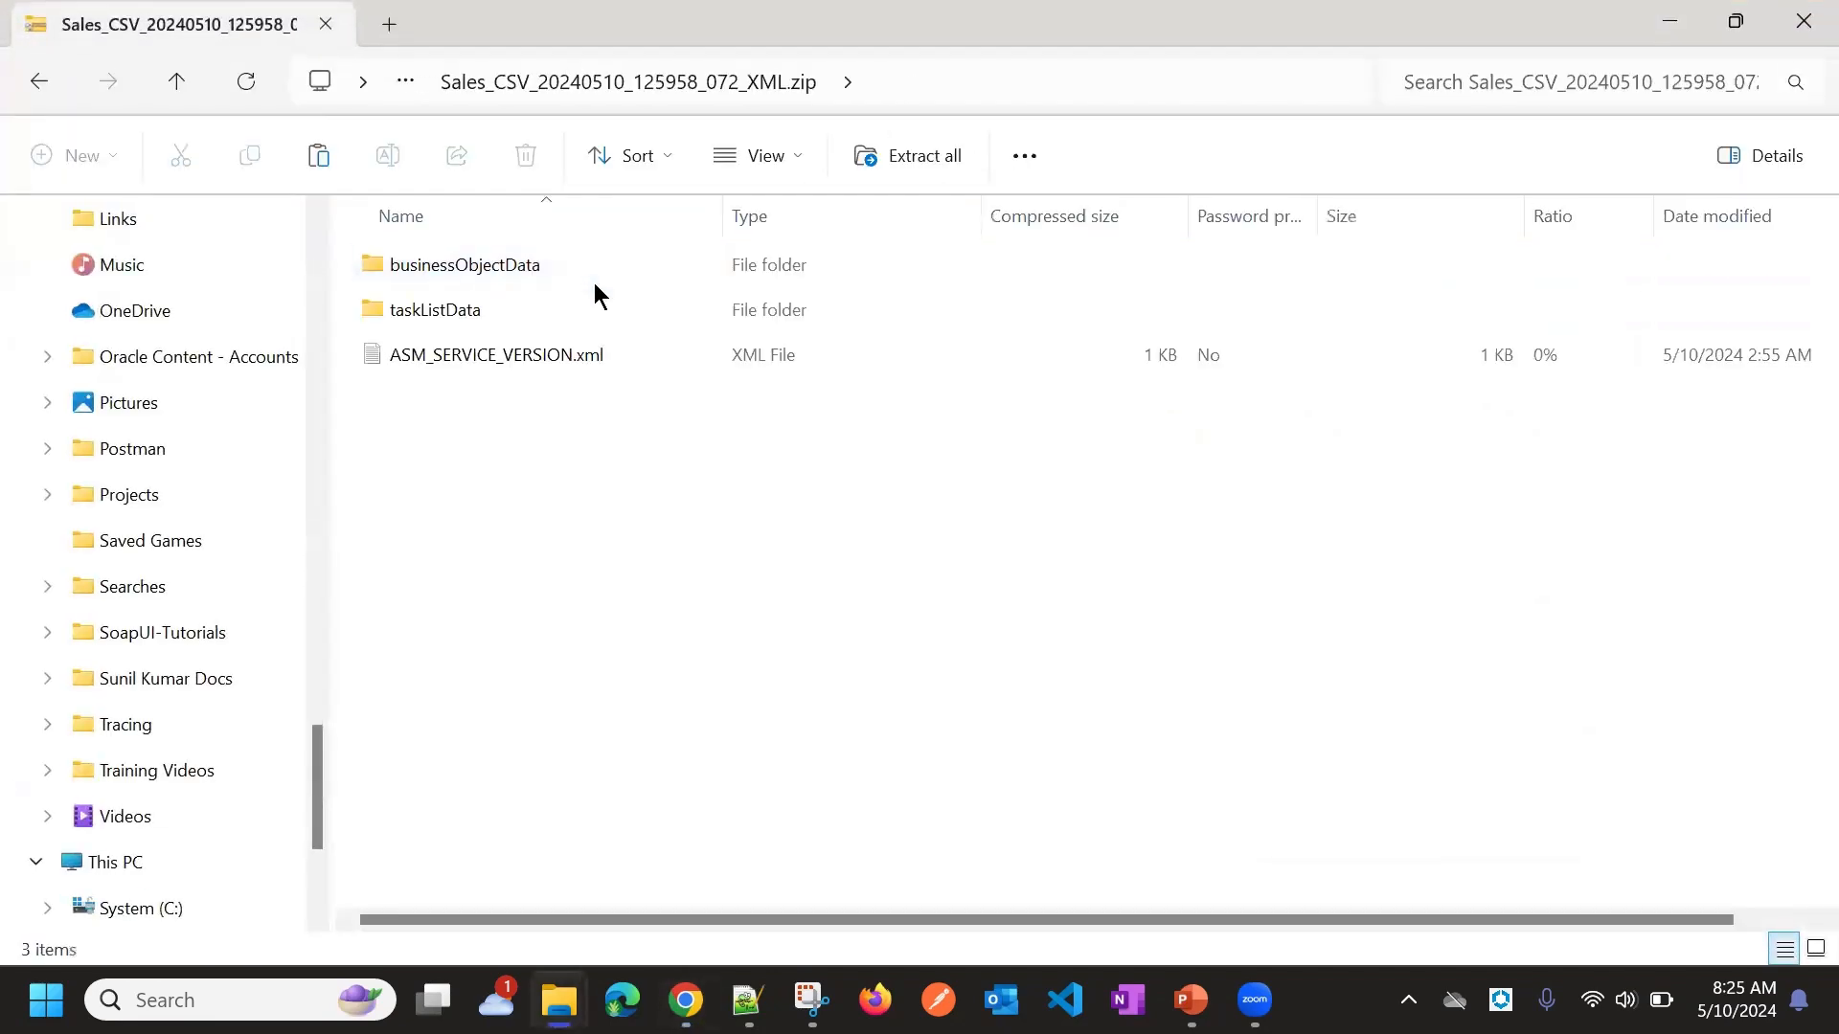
double_click(582, 307)
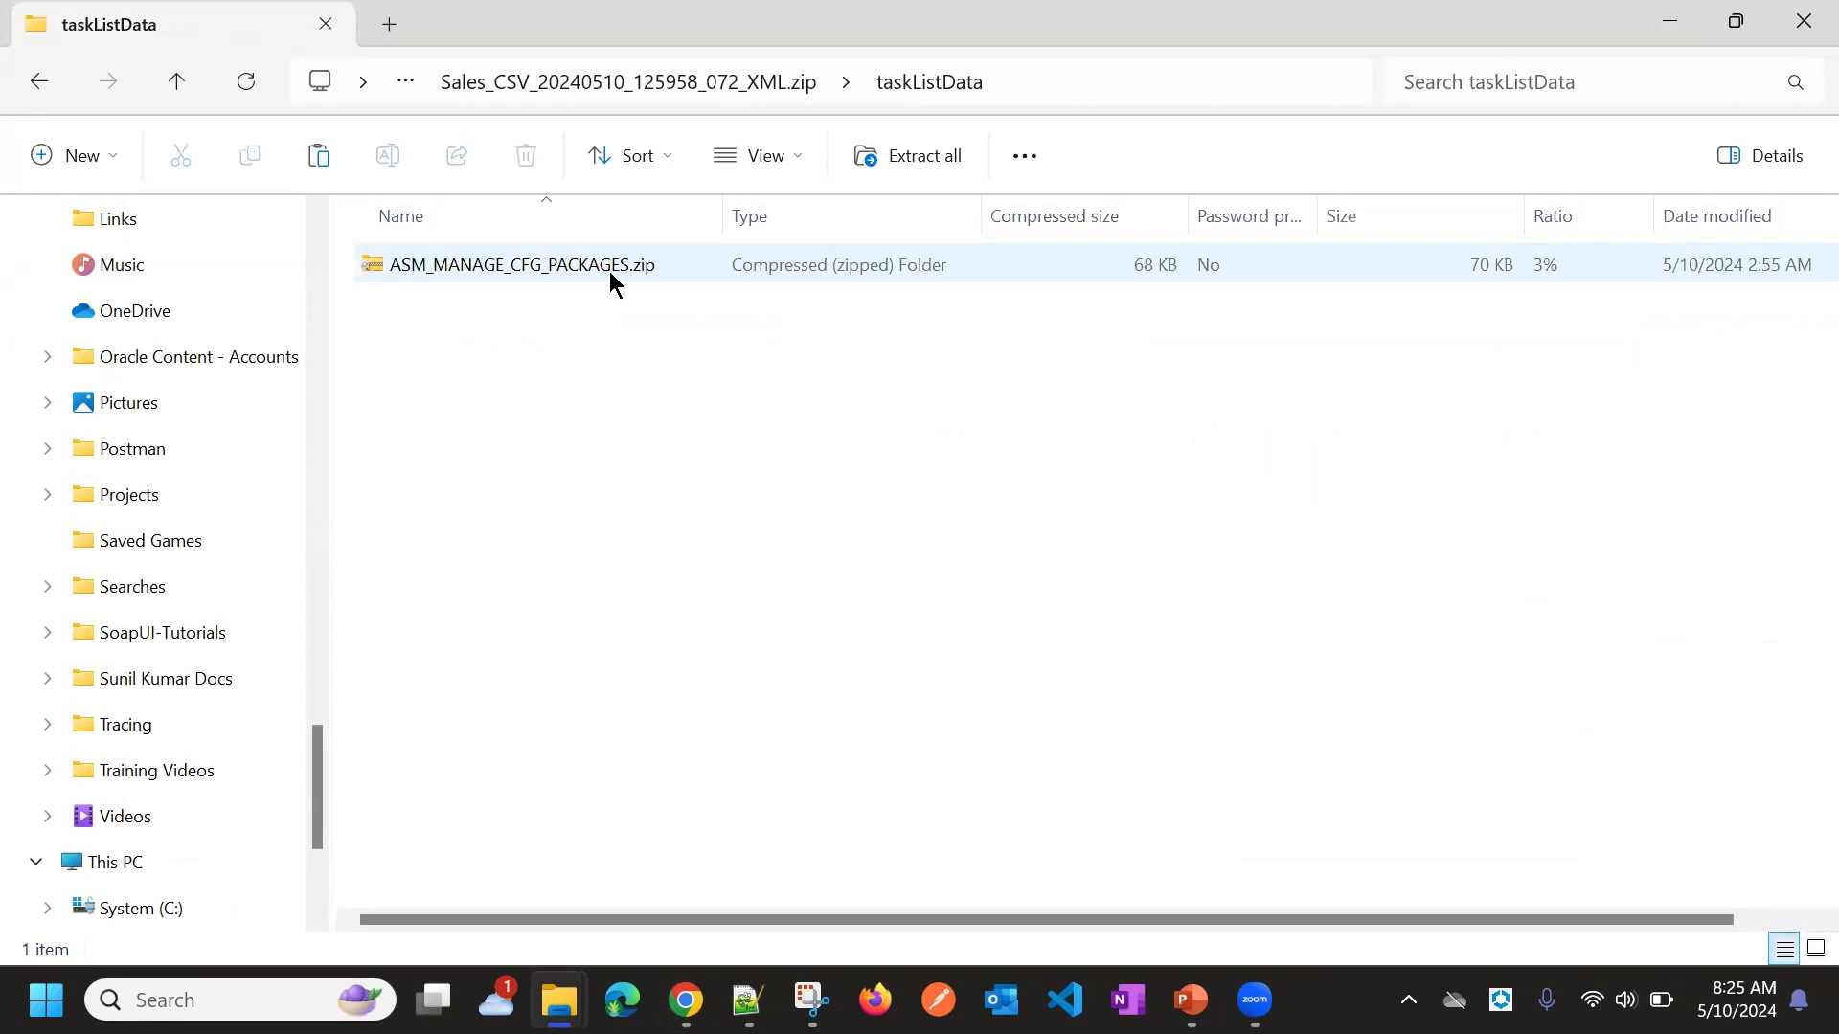
double_click(609, 272)
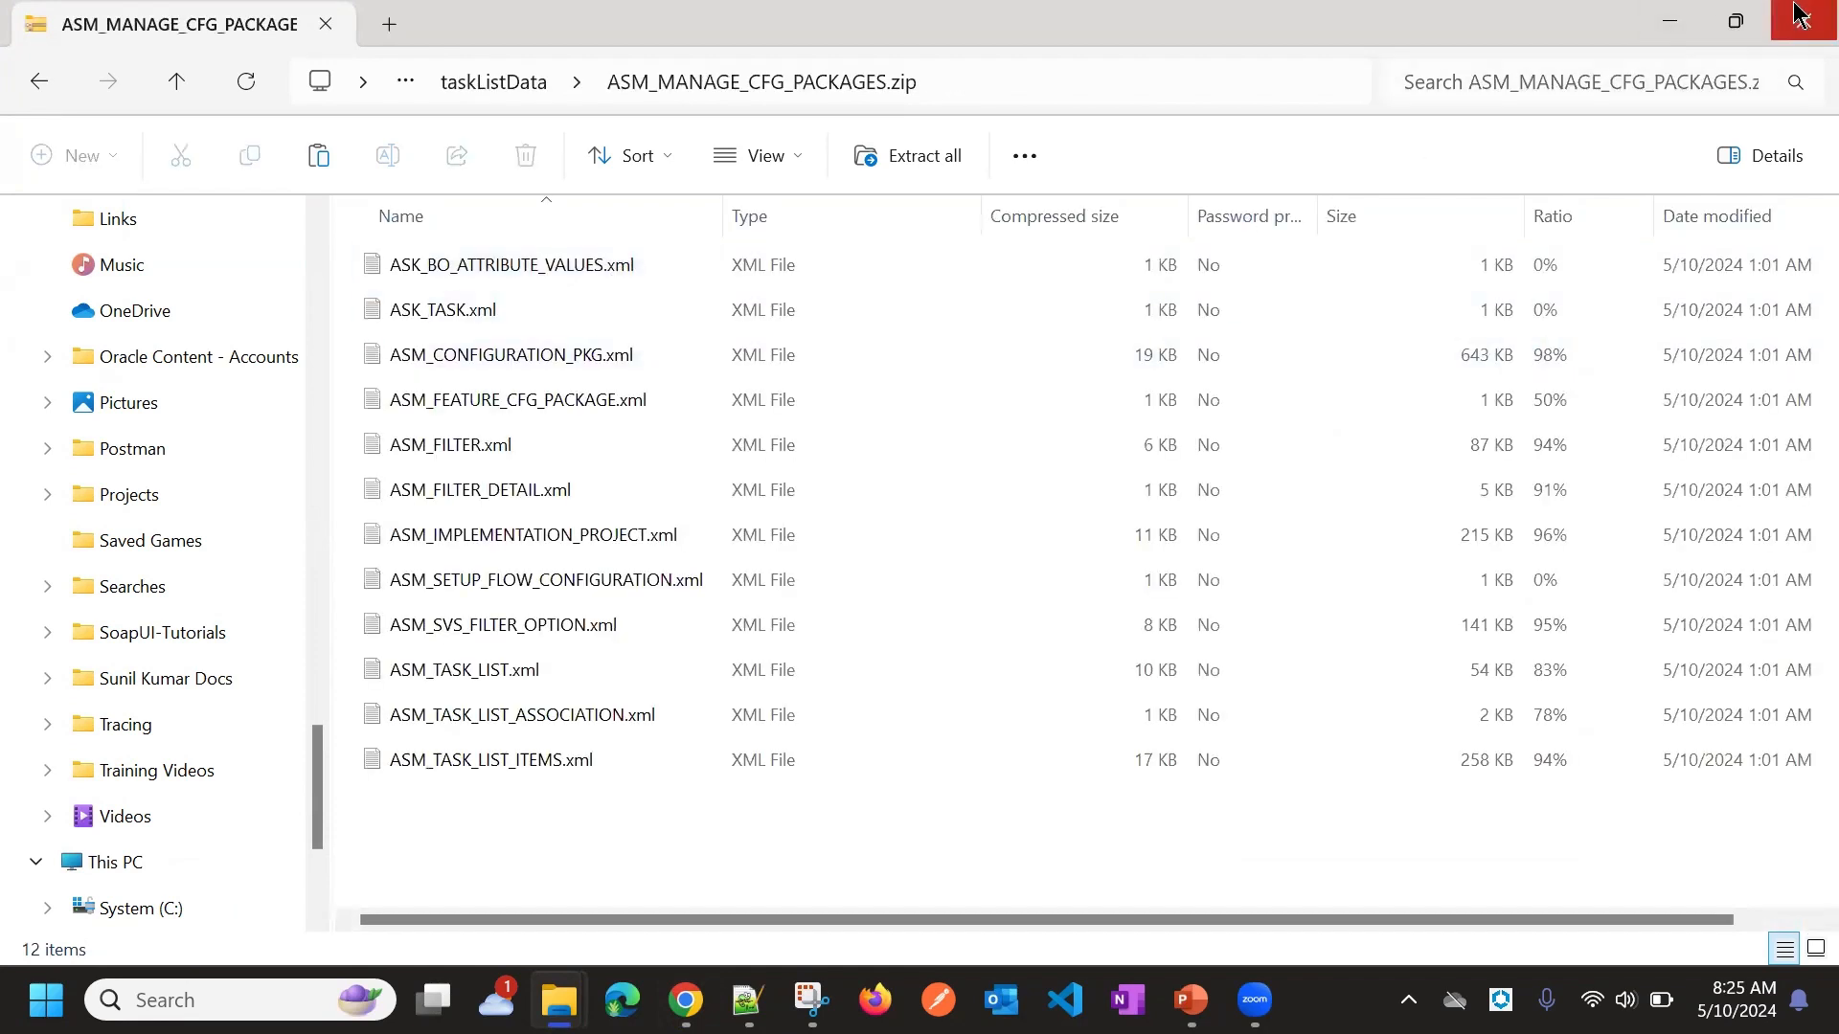
left_click(1801, 14)
Download the CSV file package of the export to Downloads as Sales_CSV_20240510_125958_072.zip
left_click(1542, 262)
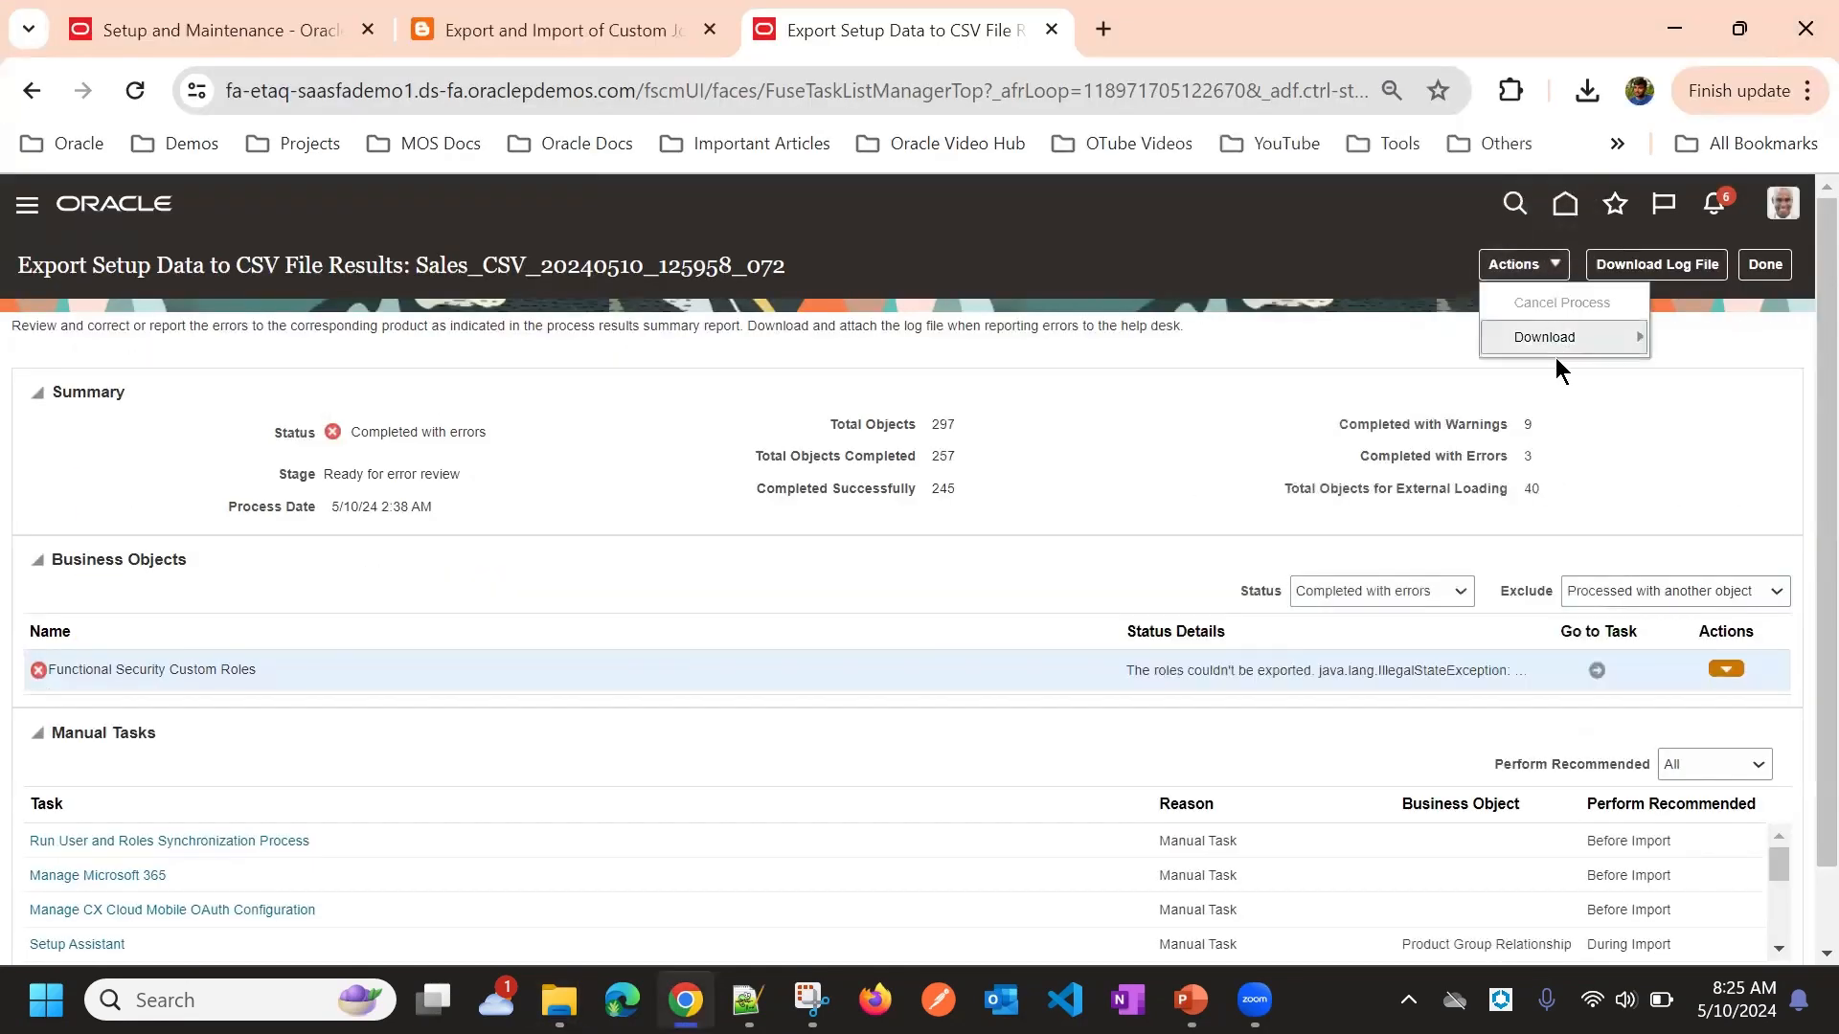
mouse_move(1573, 335)
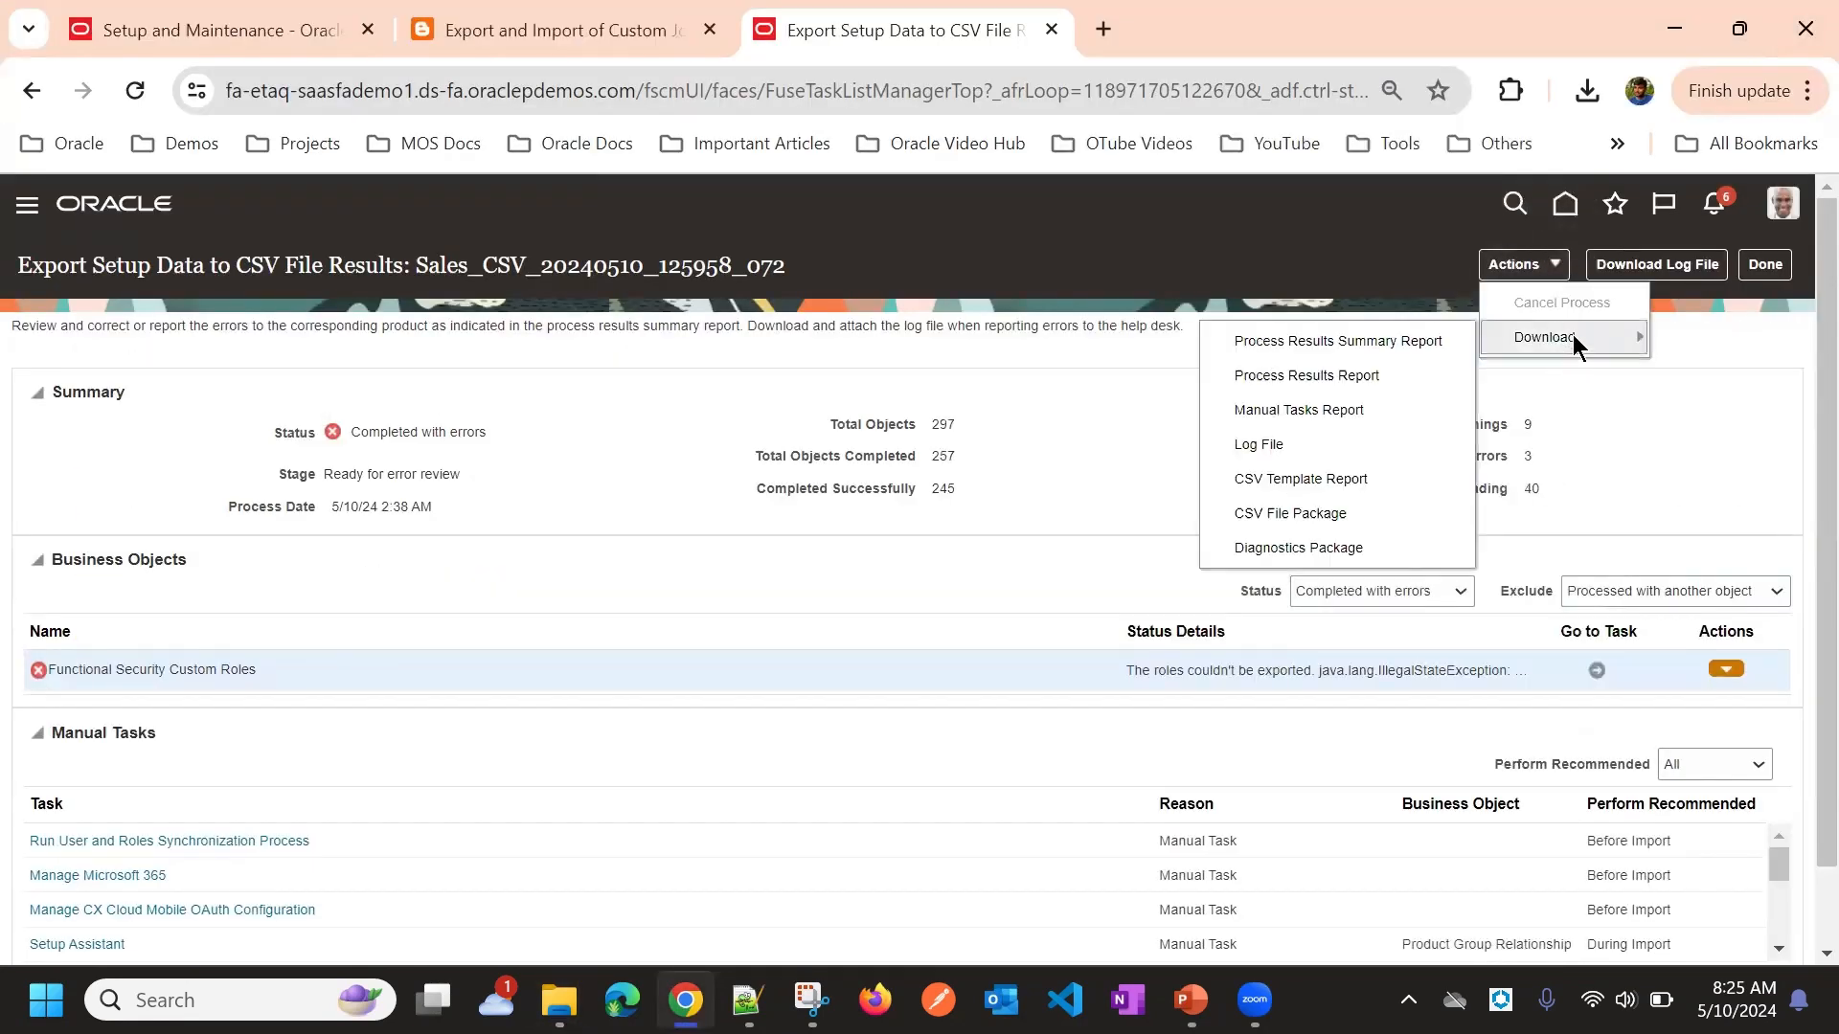
left_click(1278, 514)
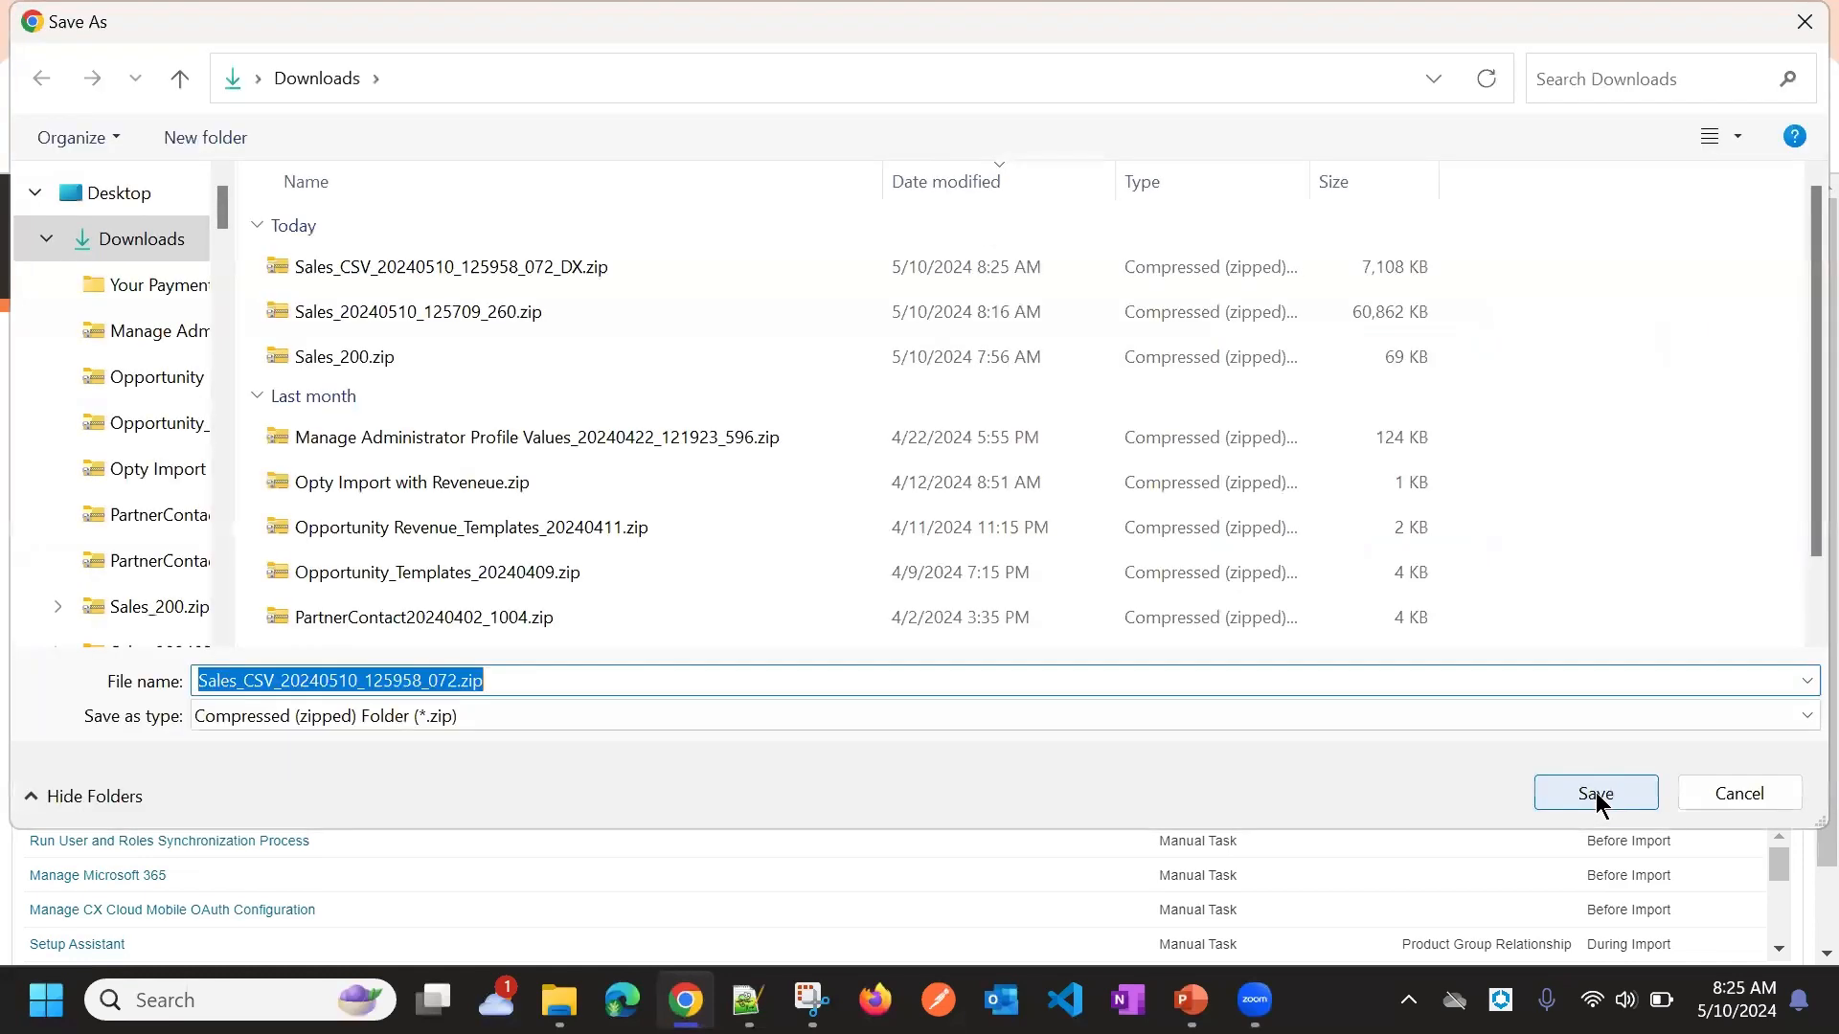
left_click(1596, 795)
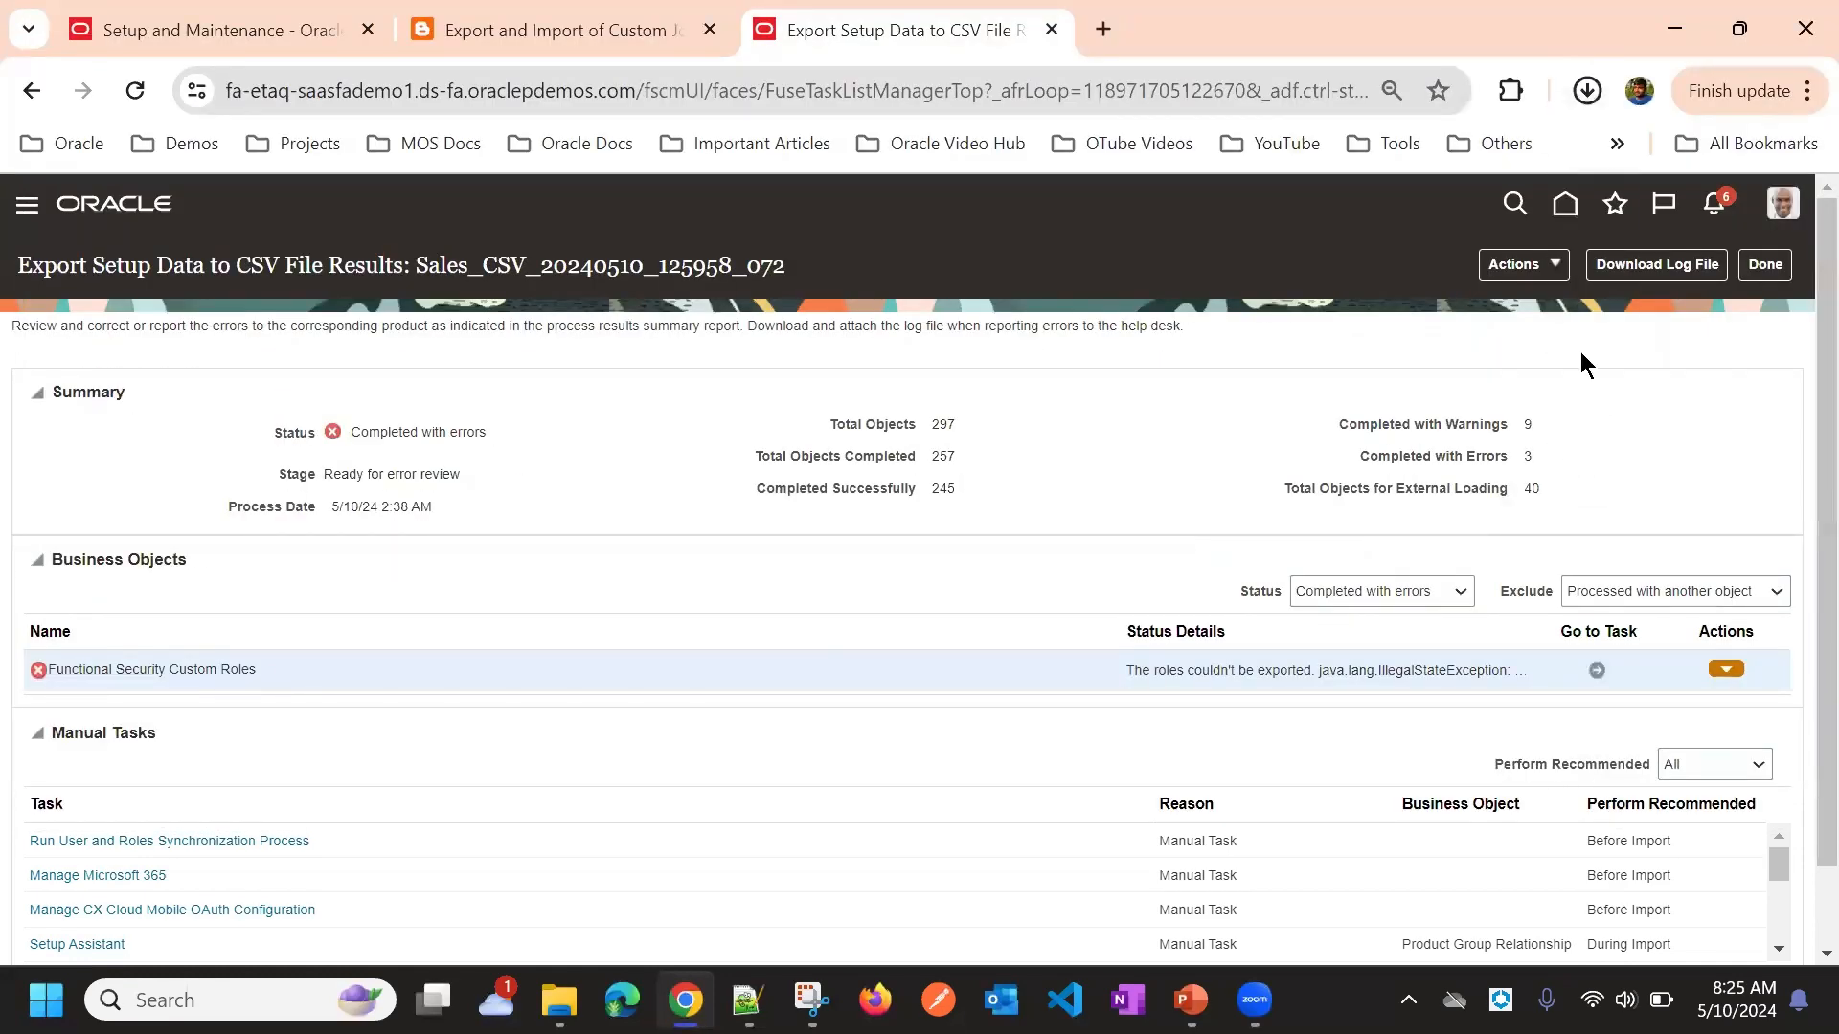
Open the downloaded Sales_CSV_20240510_125958_072.zip, look through its CSV files, and return to the export results in the browser
left_click(1581, 90)
left_click(1354, 222)
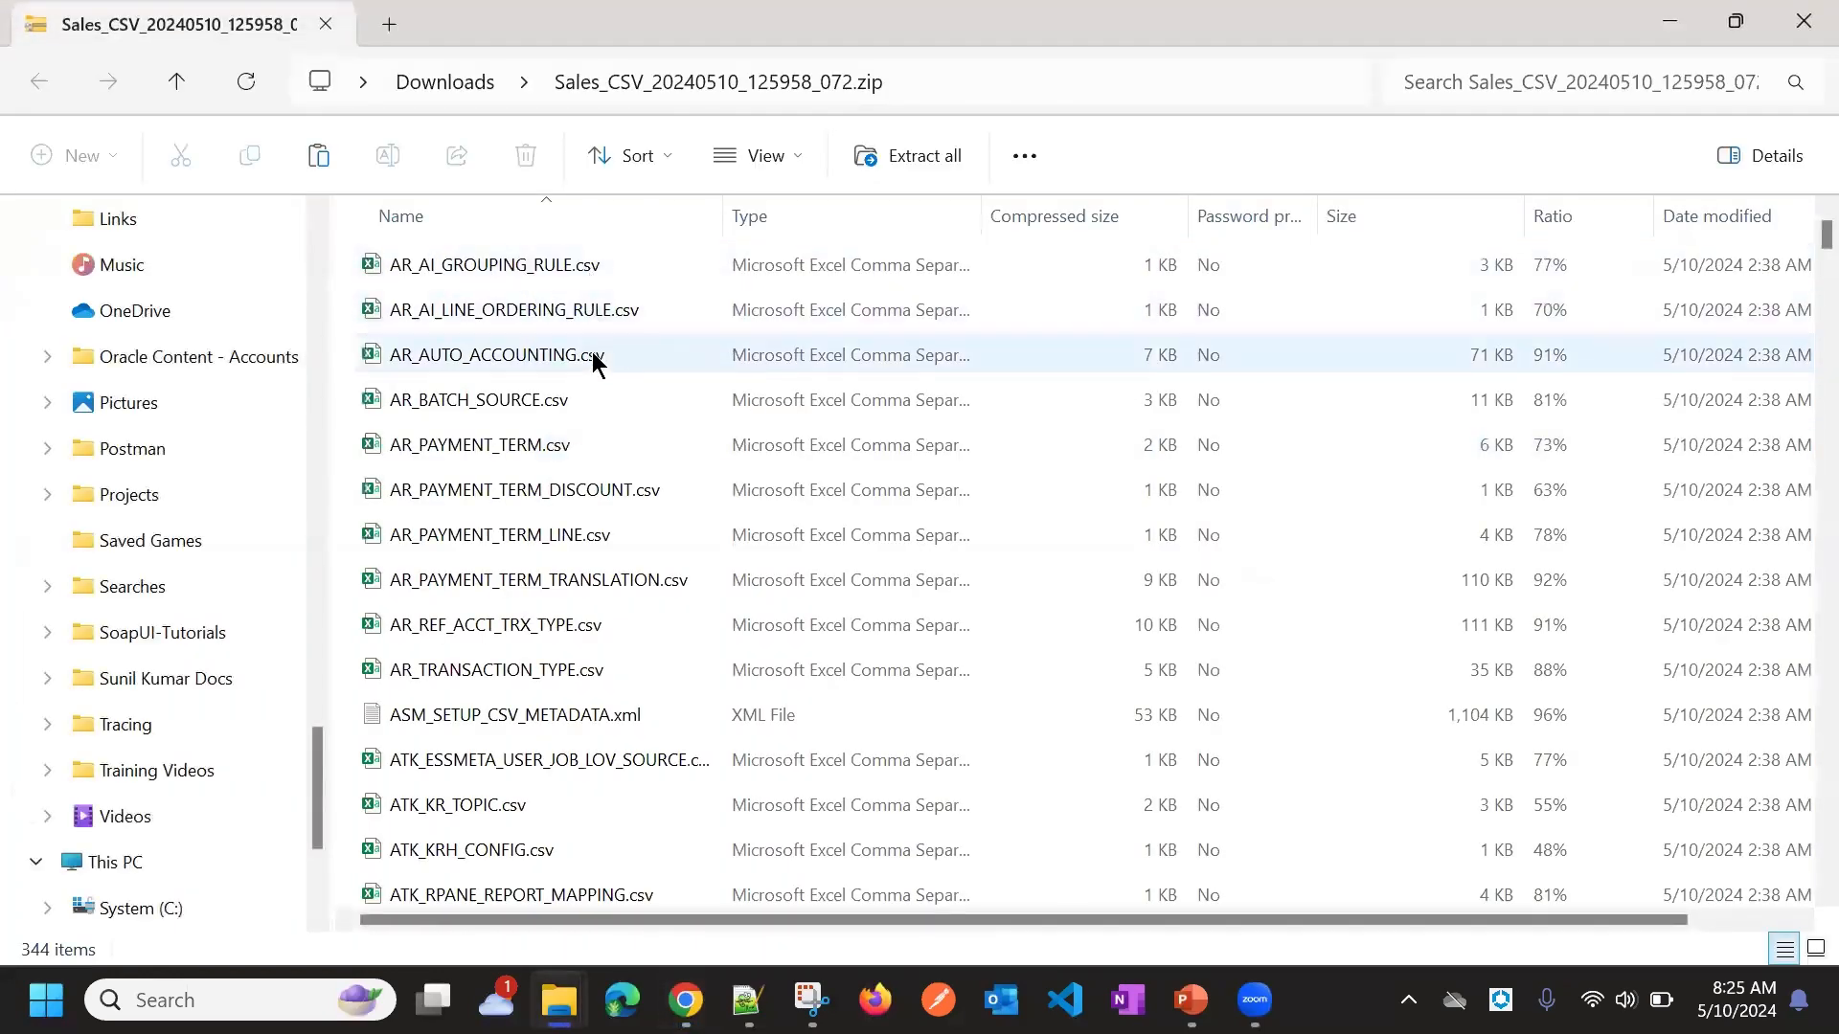
scroll(565, 492, "down", 10)
scroll(573, 527, "down", 20)
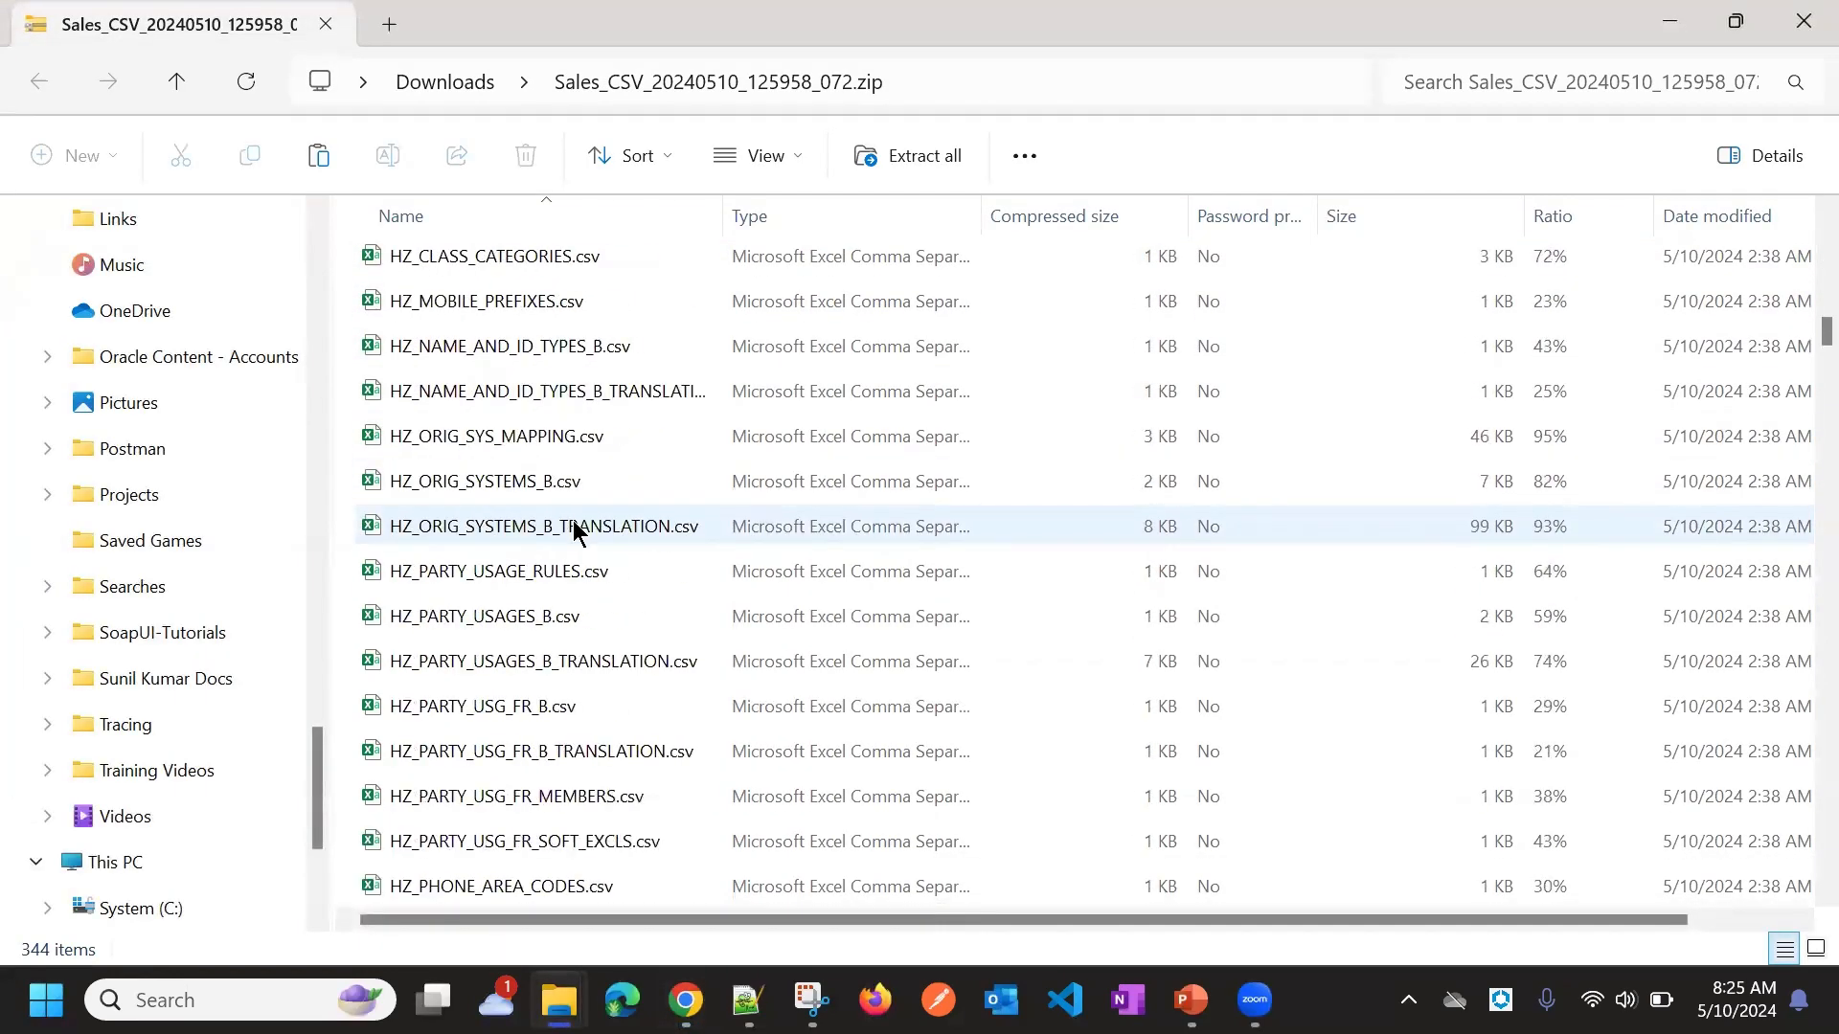
scroll(550, 387, "up", 20)
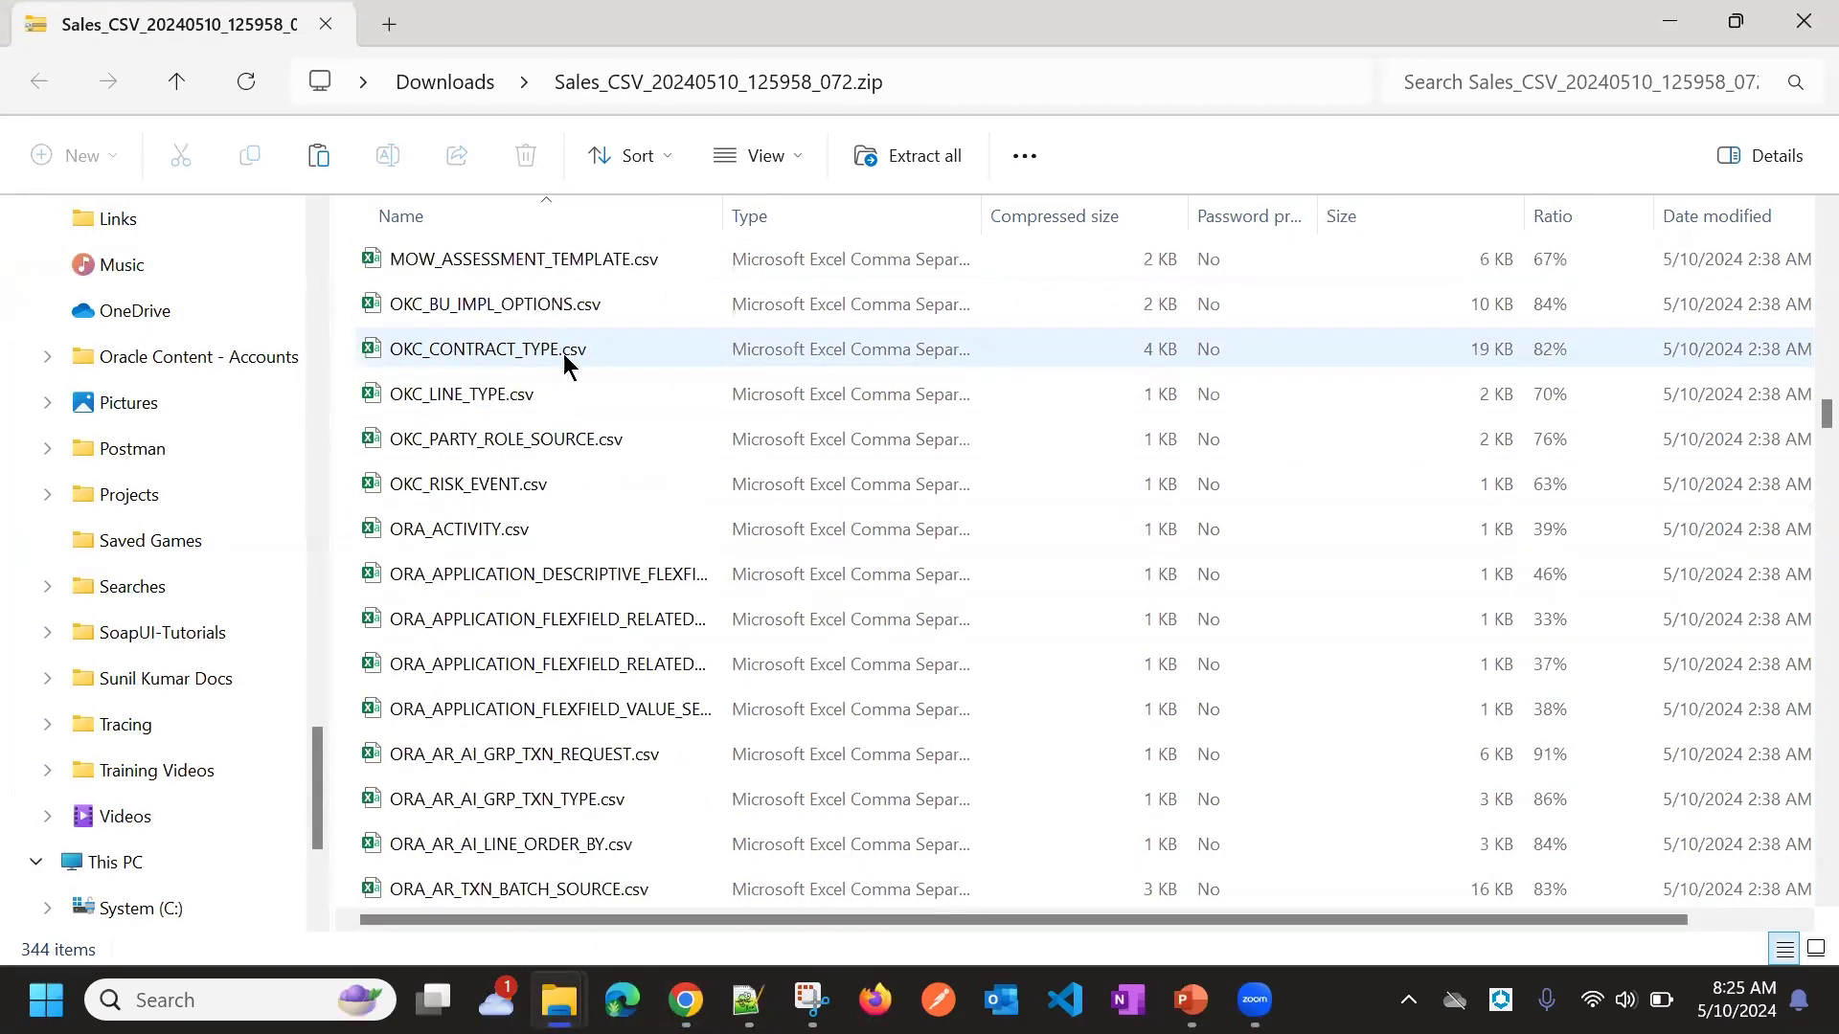
scroll(574, 358, "up", 1)
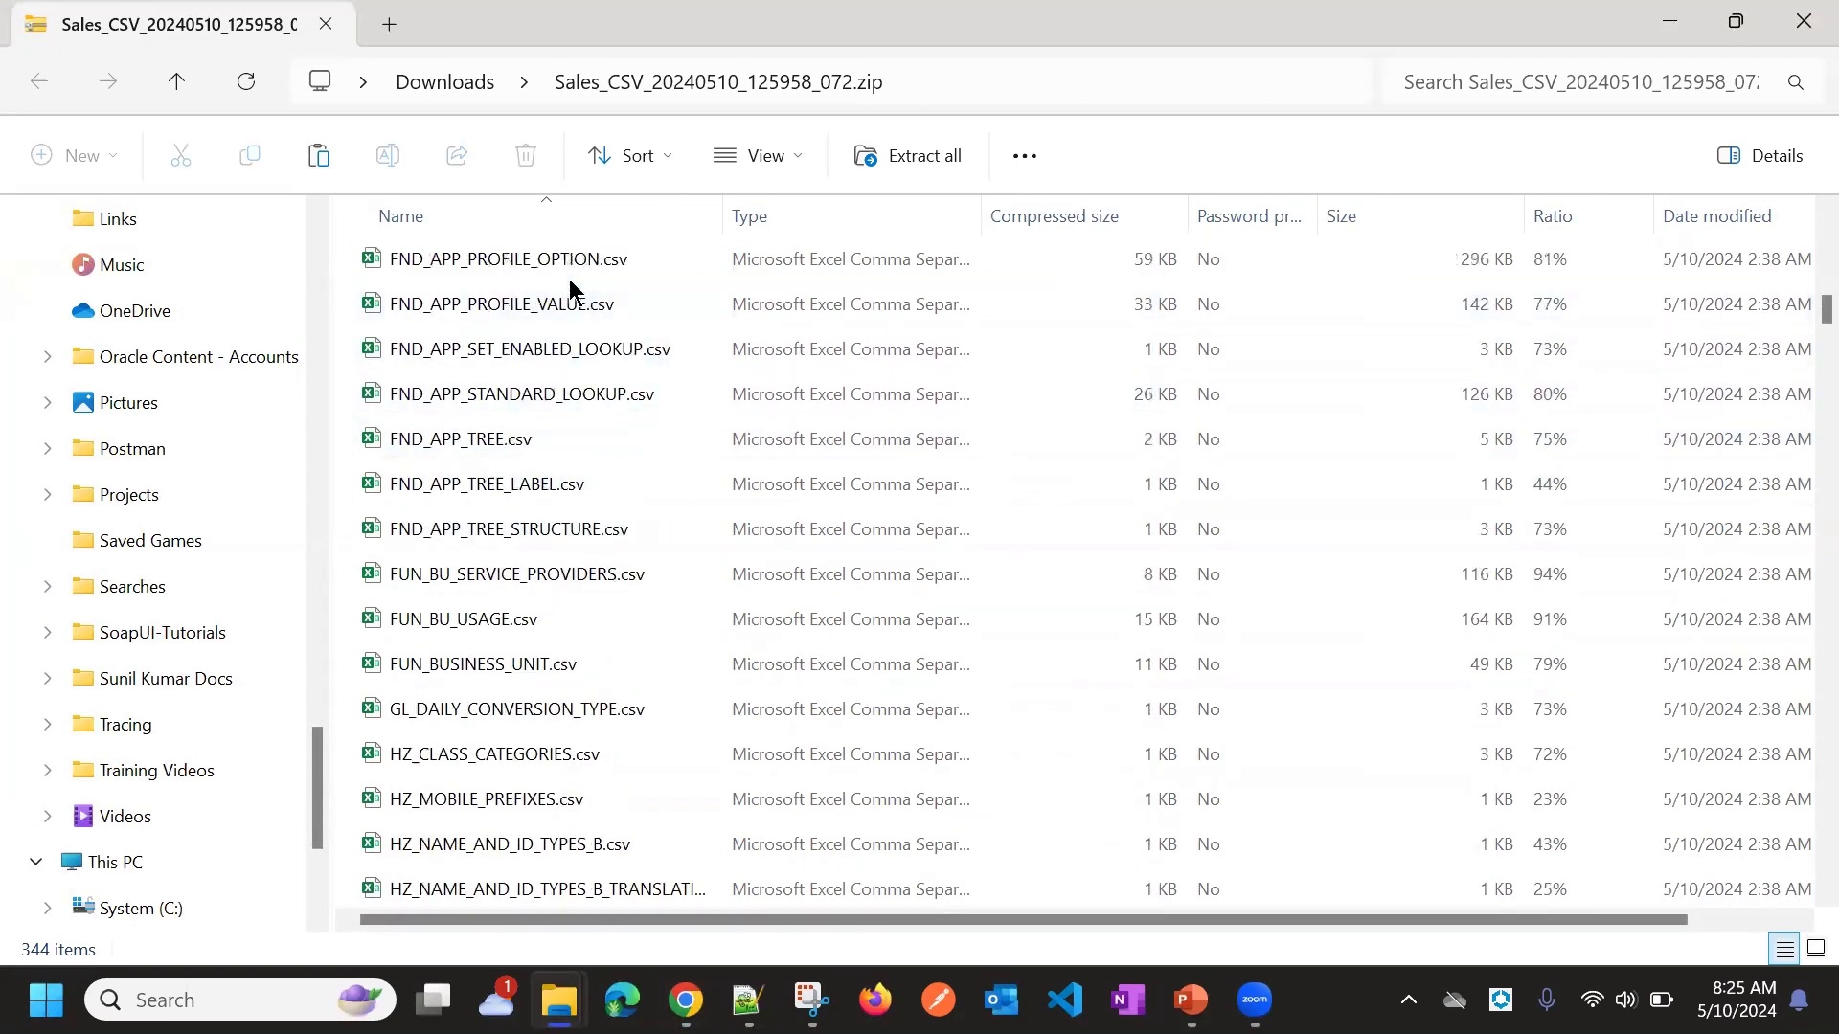
scroll(634, 348, "up", 4)
scroll(634, 350, "up", 15)
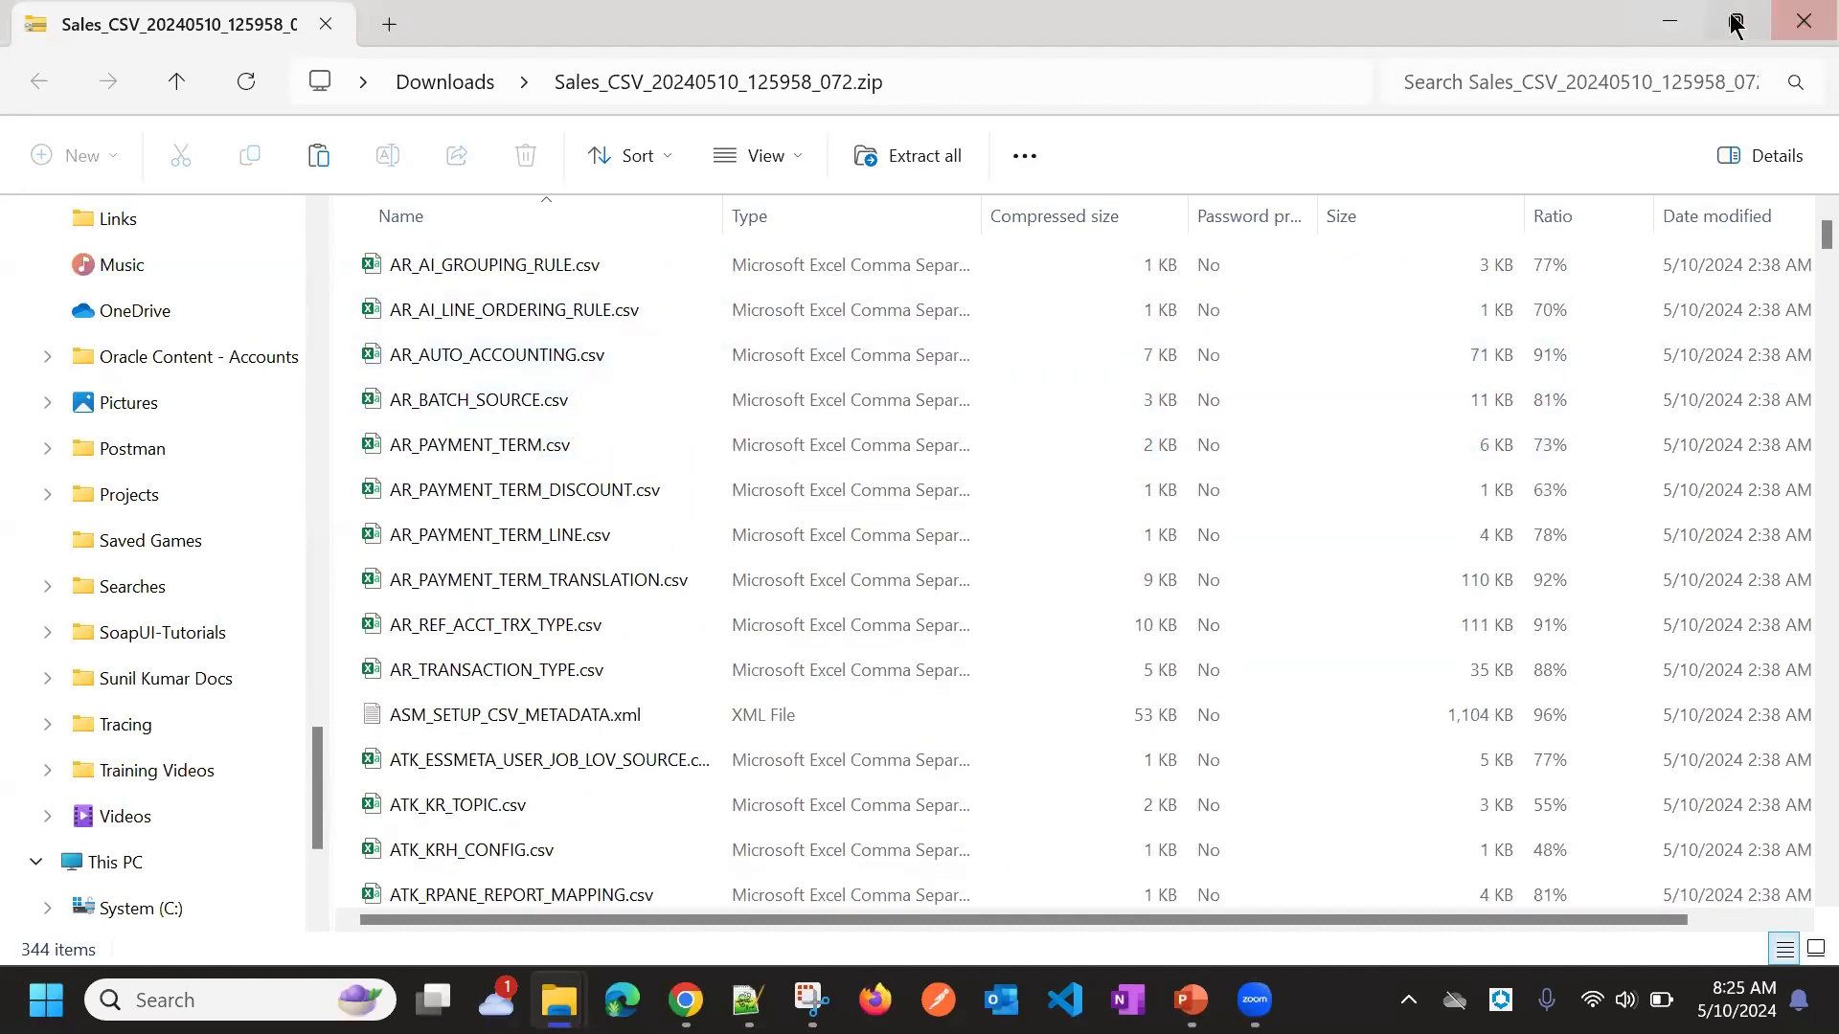
left_click(1676, 20)
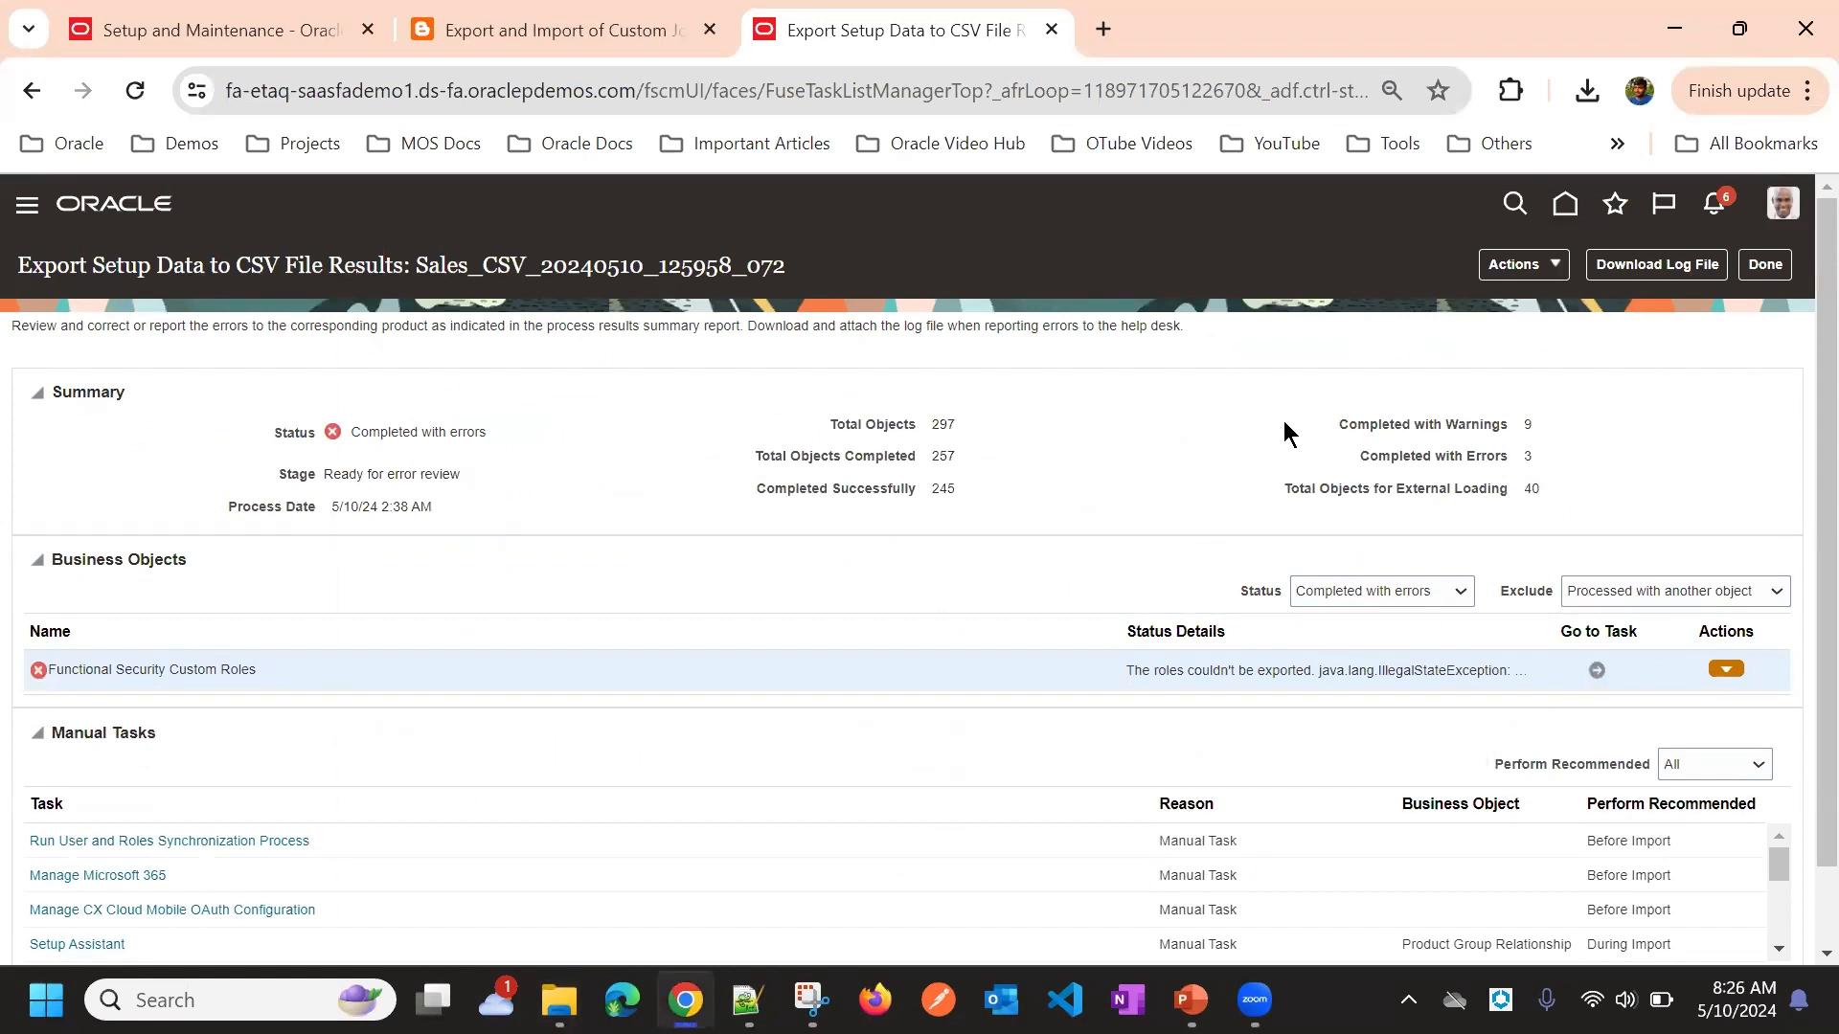
Close the Sales CSV export results and look over the related task links on the Sales setup page
left_click(1756, 274)
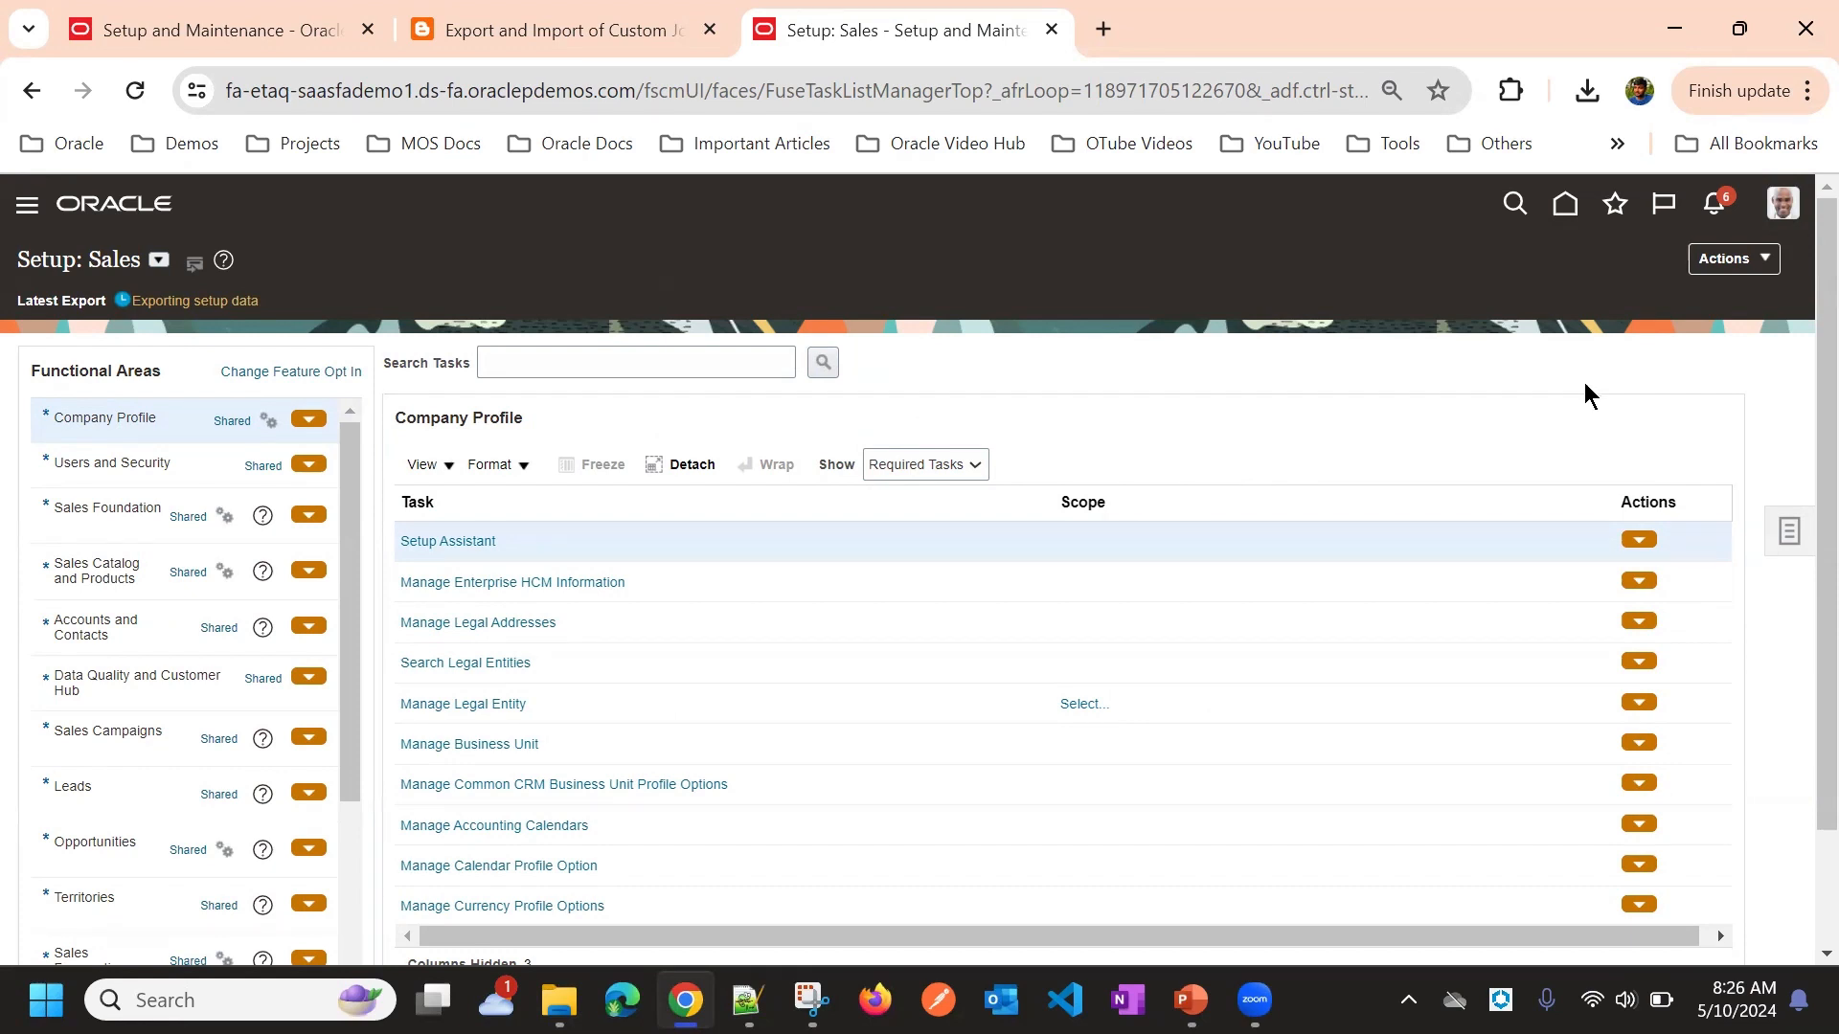
left_click(1780, 541)
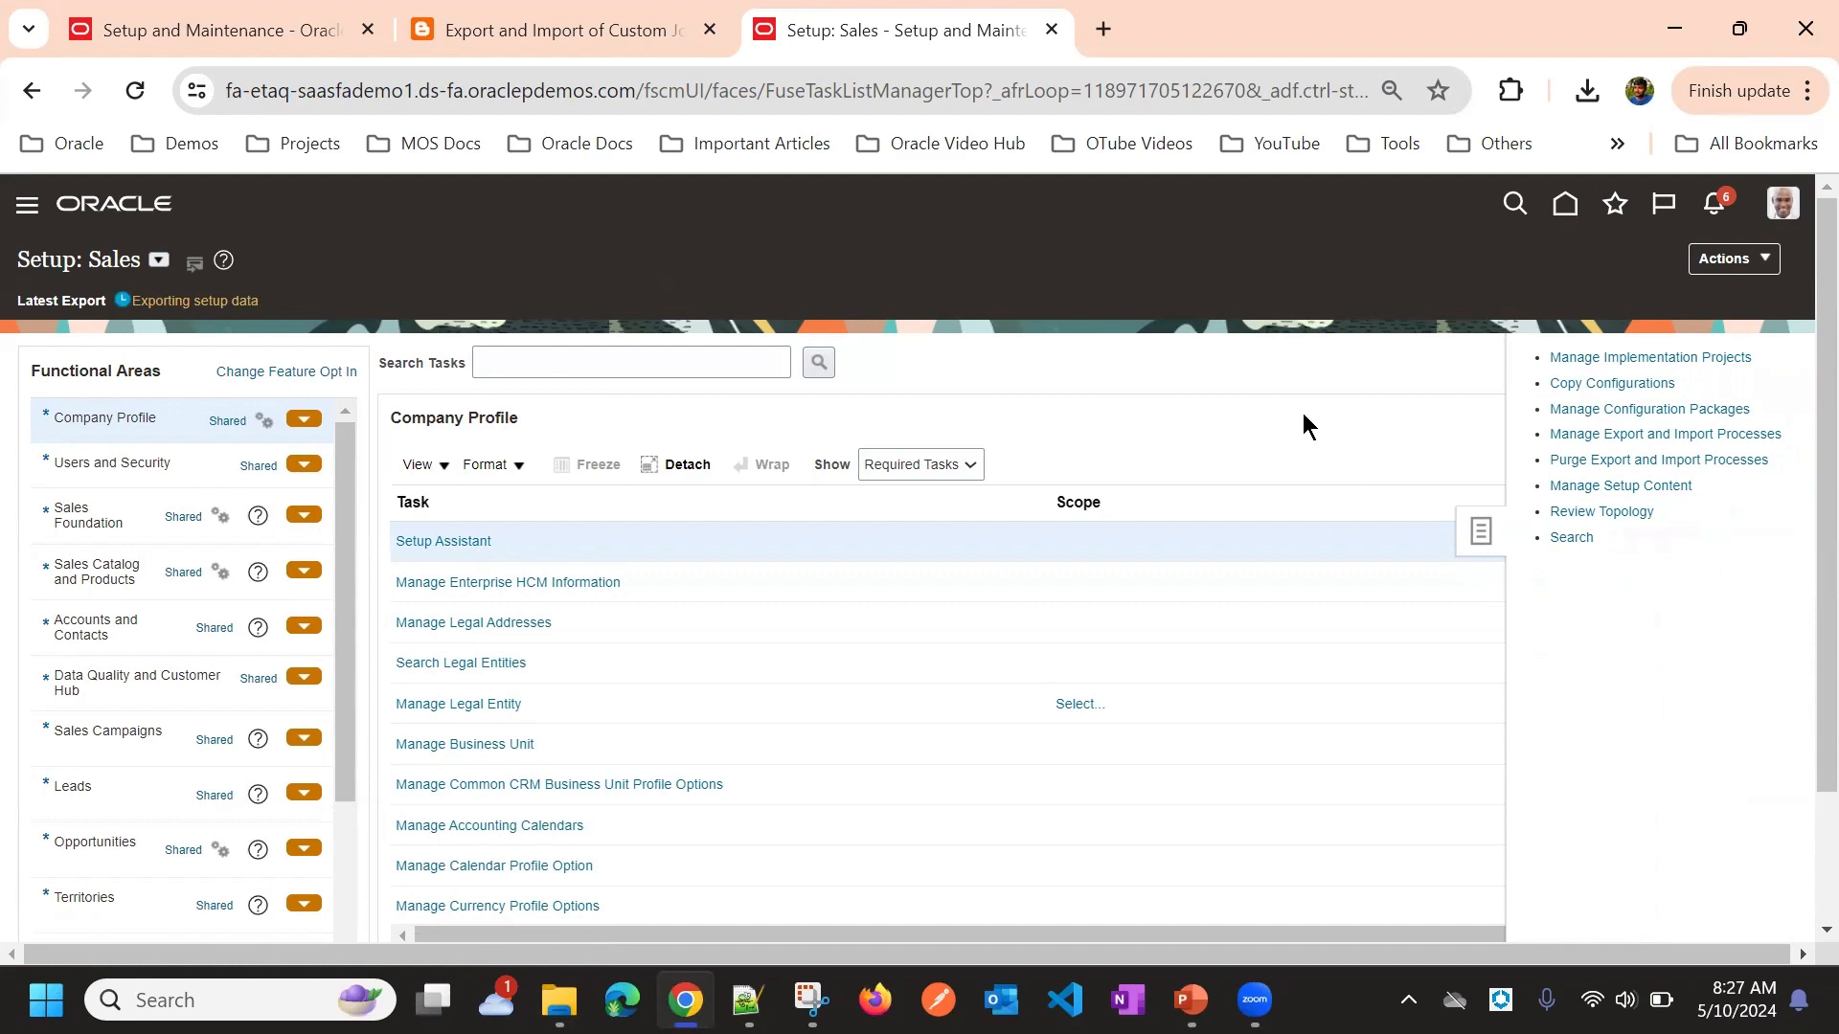
left_click(1302, 413)
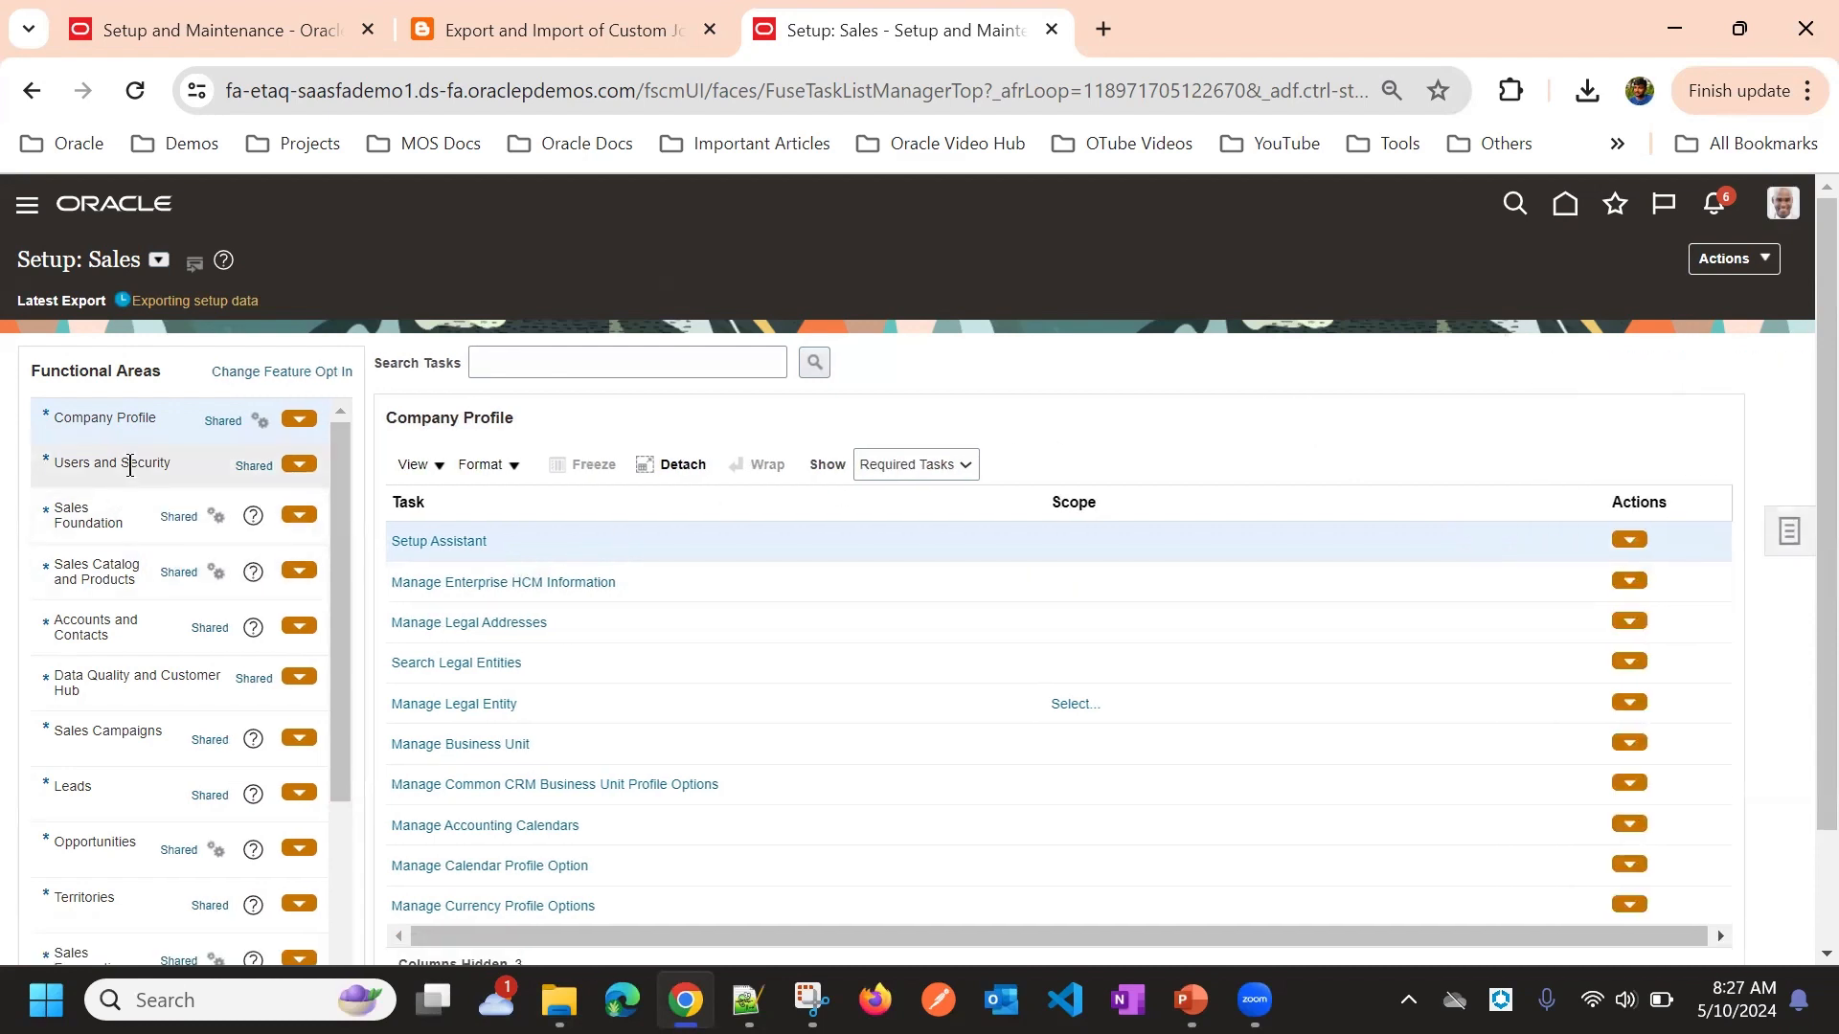
Select the Sales Foundation functional area and compare its export and import options with those of Company Profile and the whole Sales offering
left_click(298, 421)
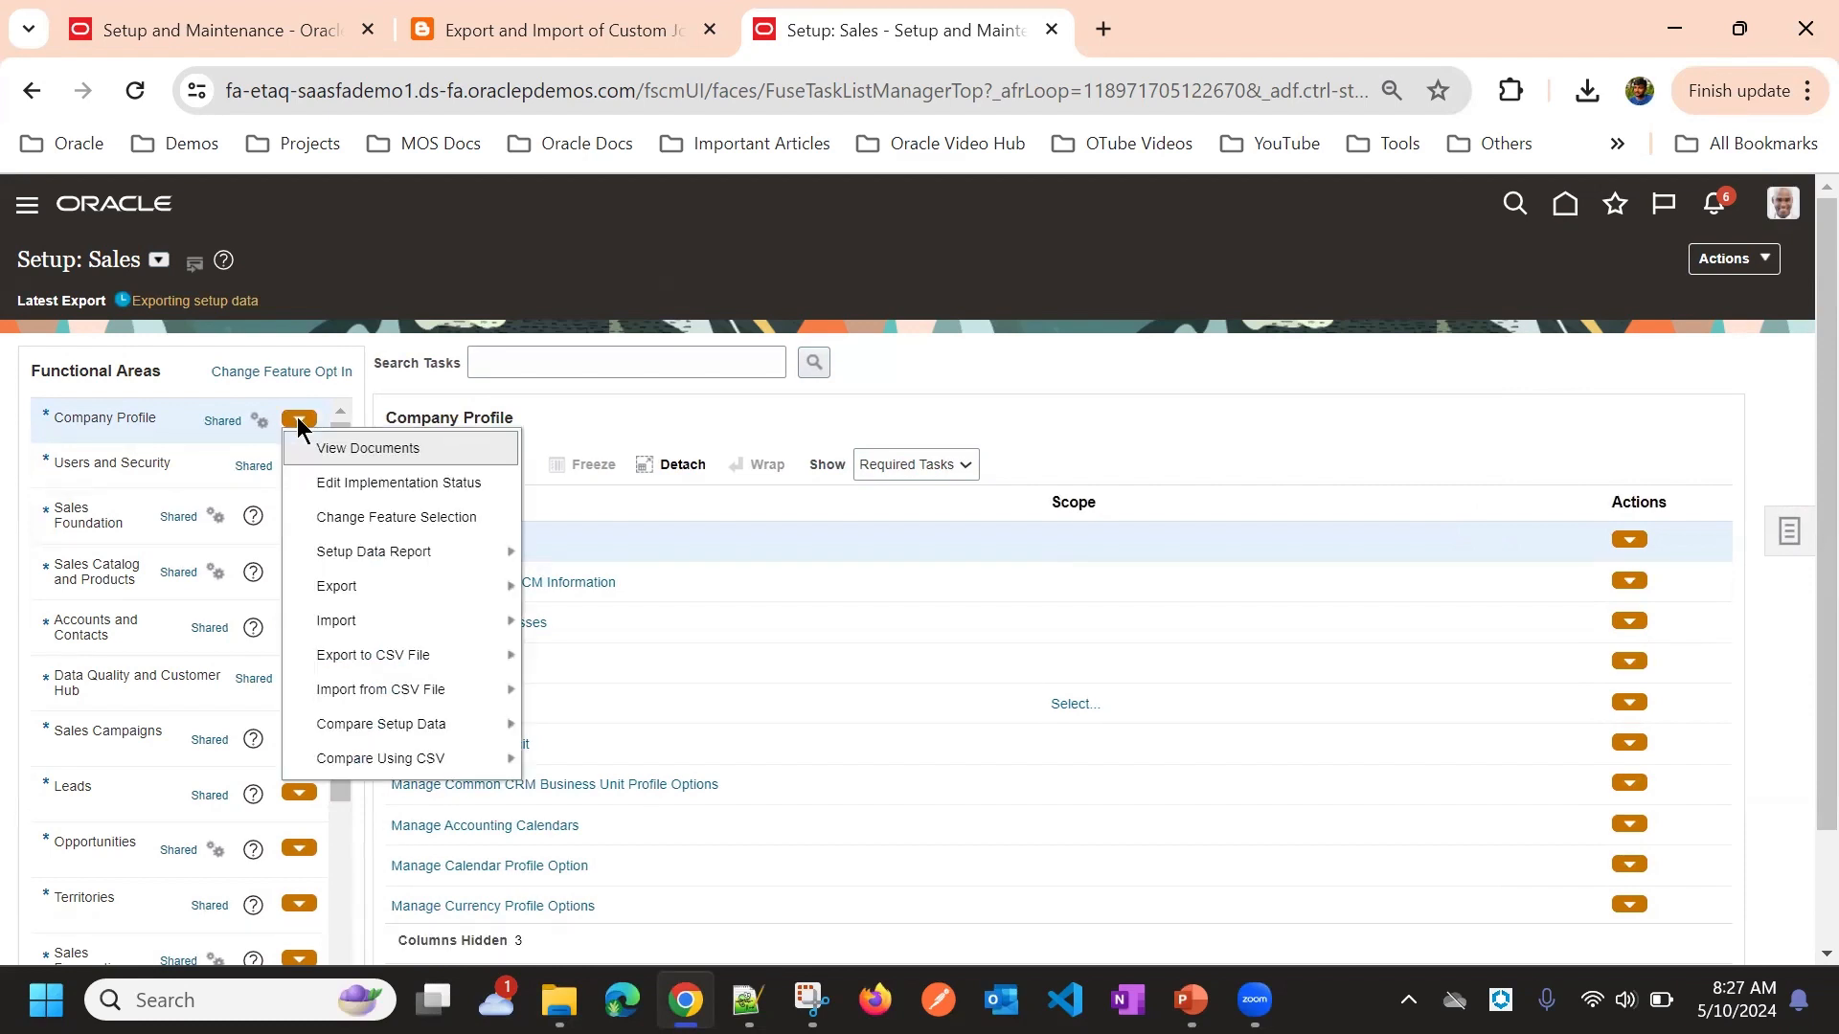
left_click(452, 289)
left_click(111, 503)
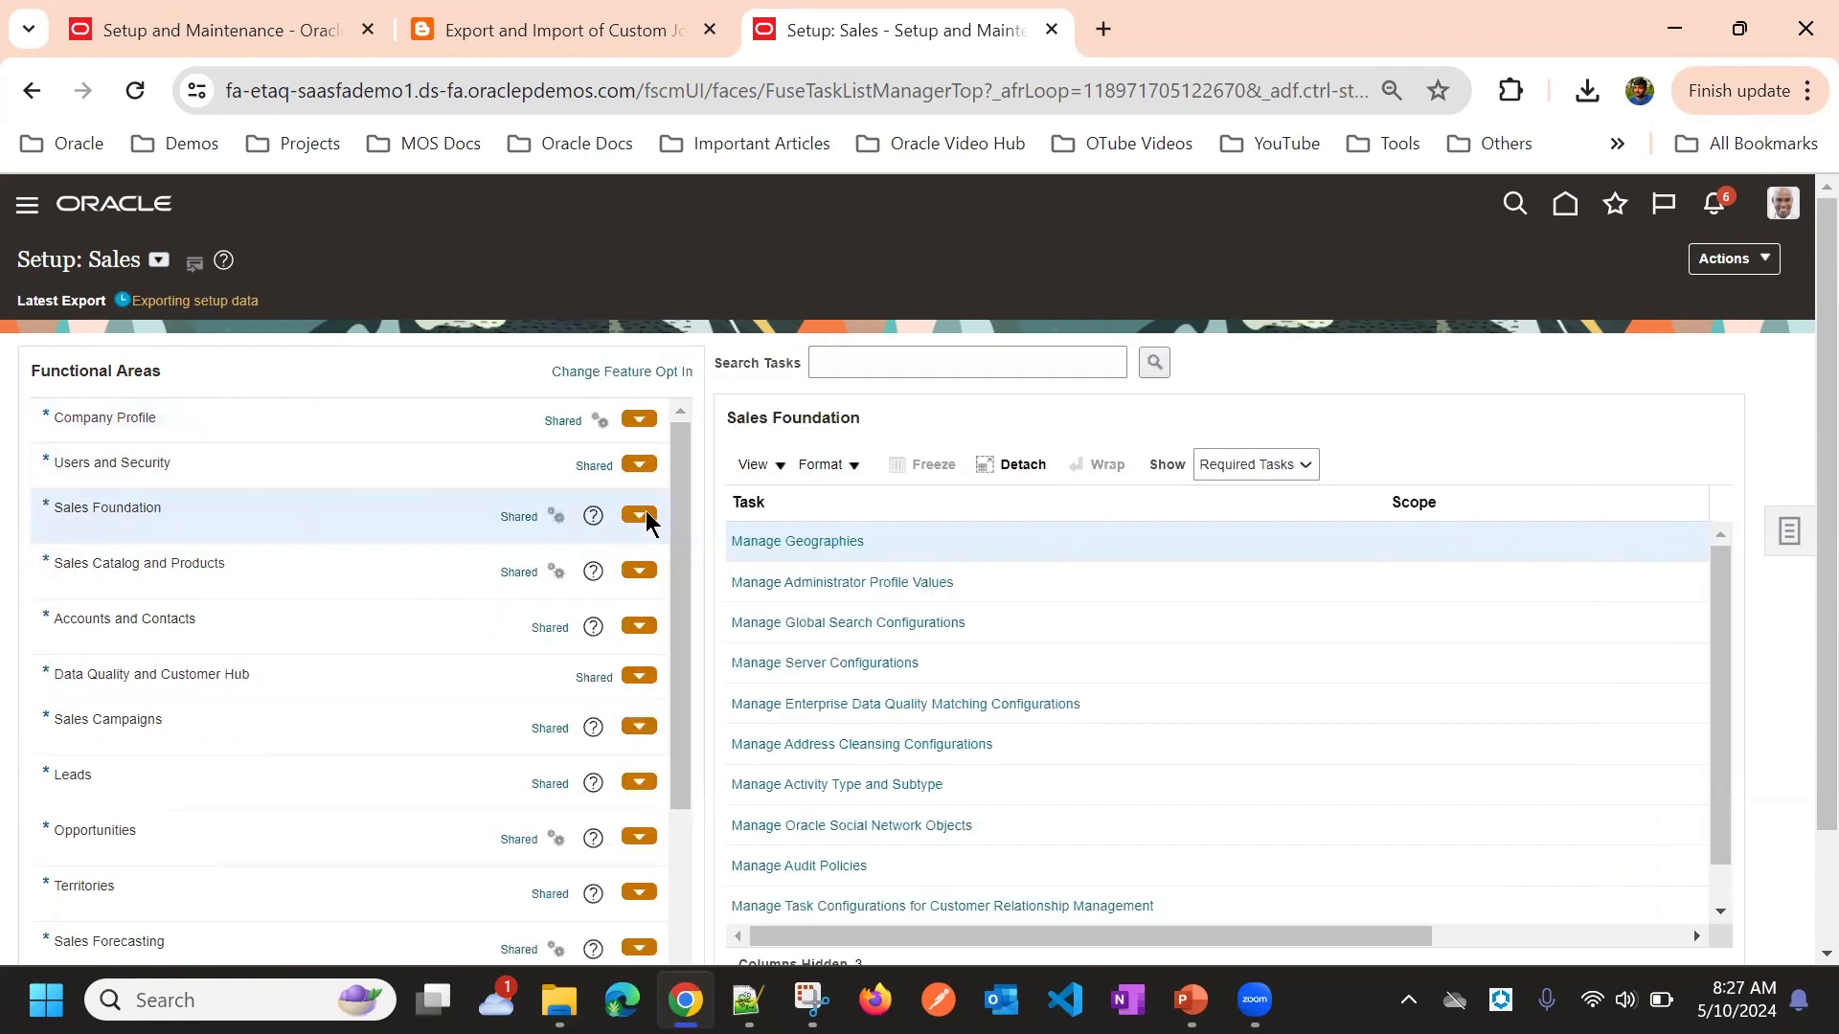
left_click(640, 515)
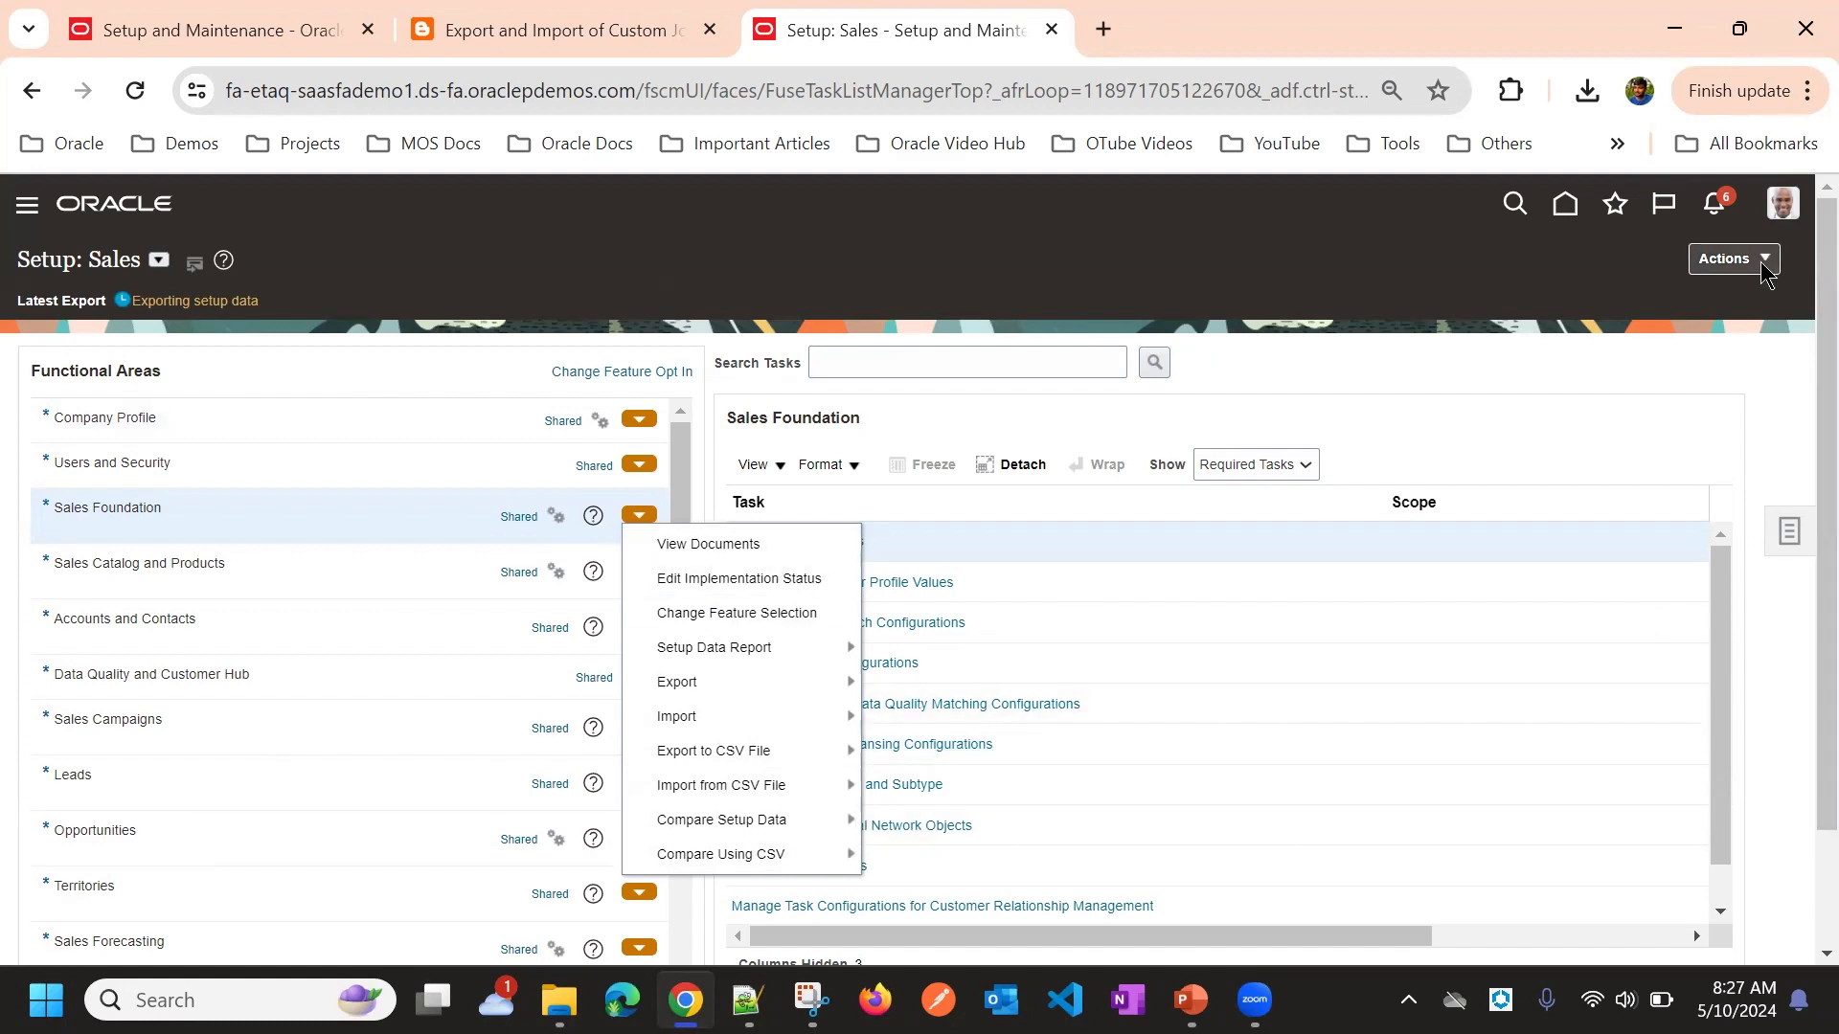
left_click(1714, 260)
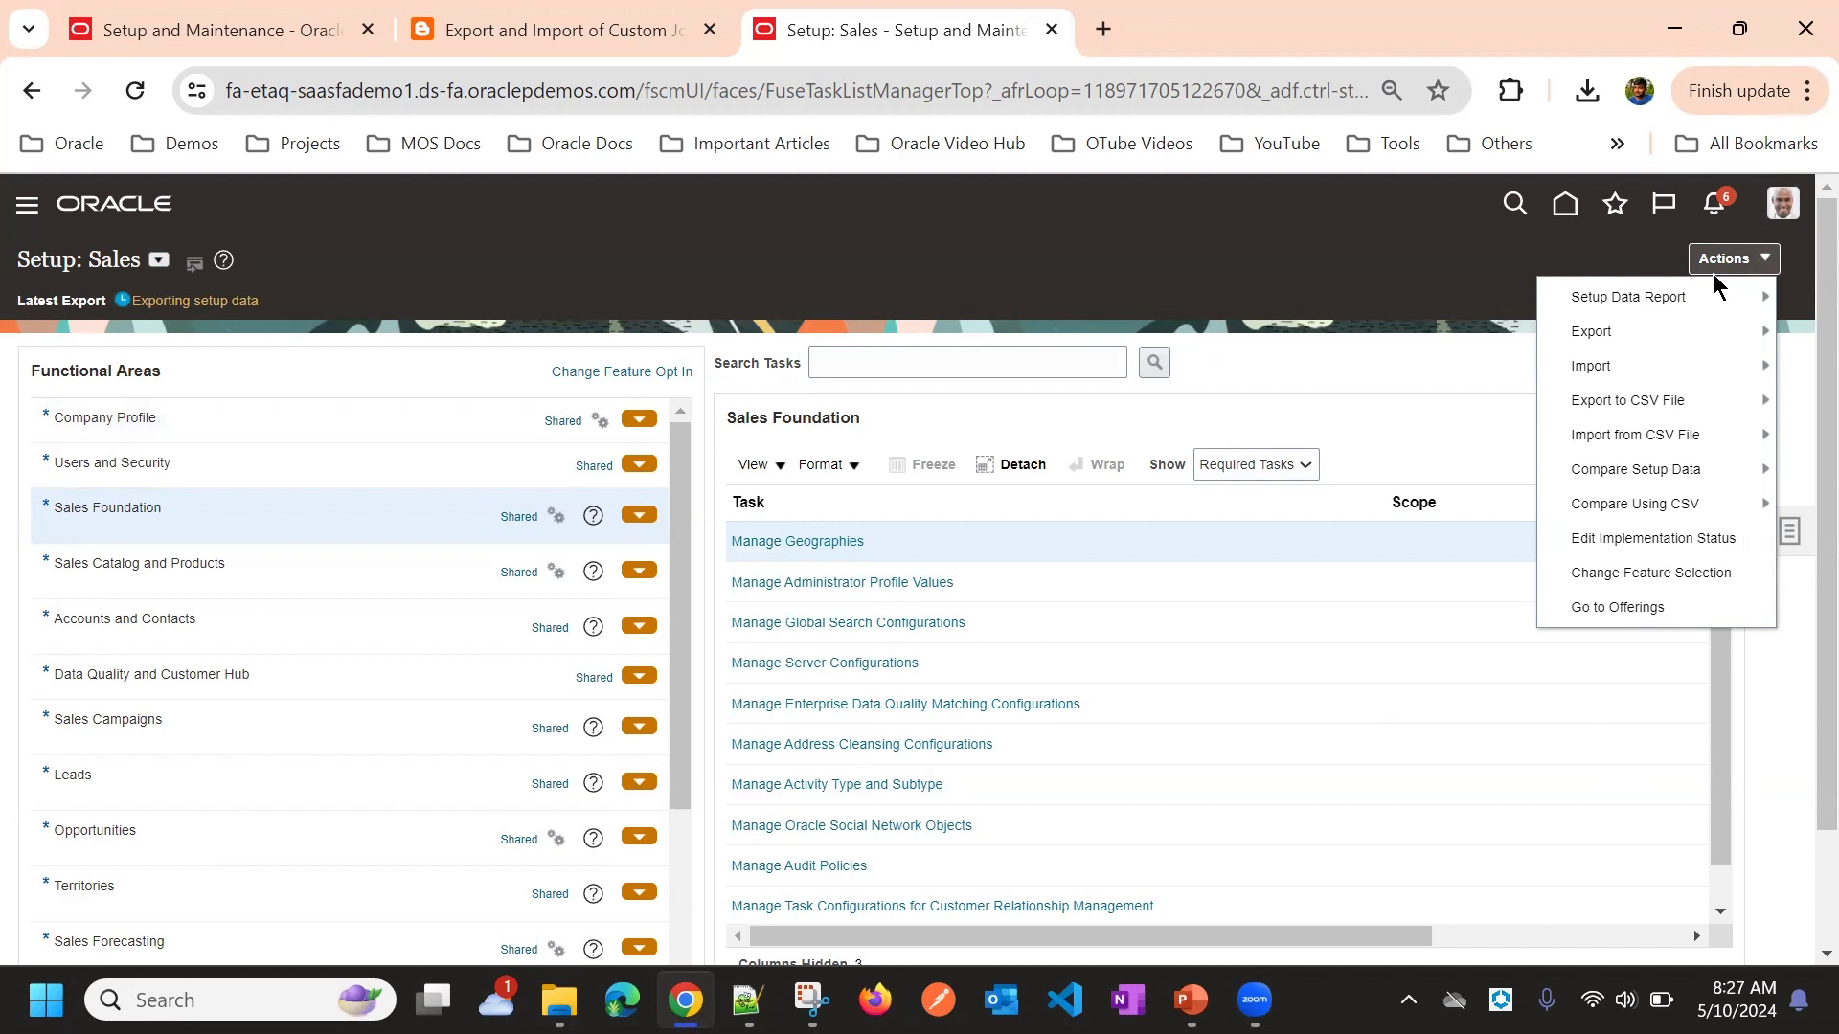
left_click(1435, 296)
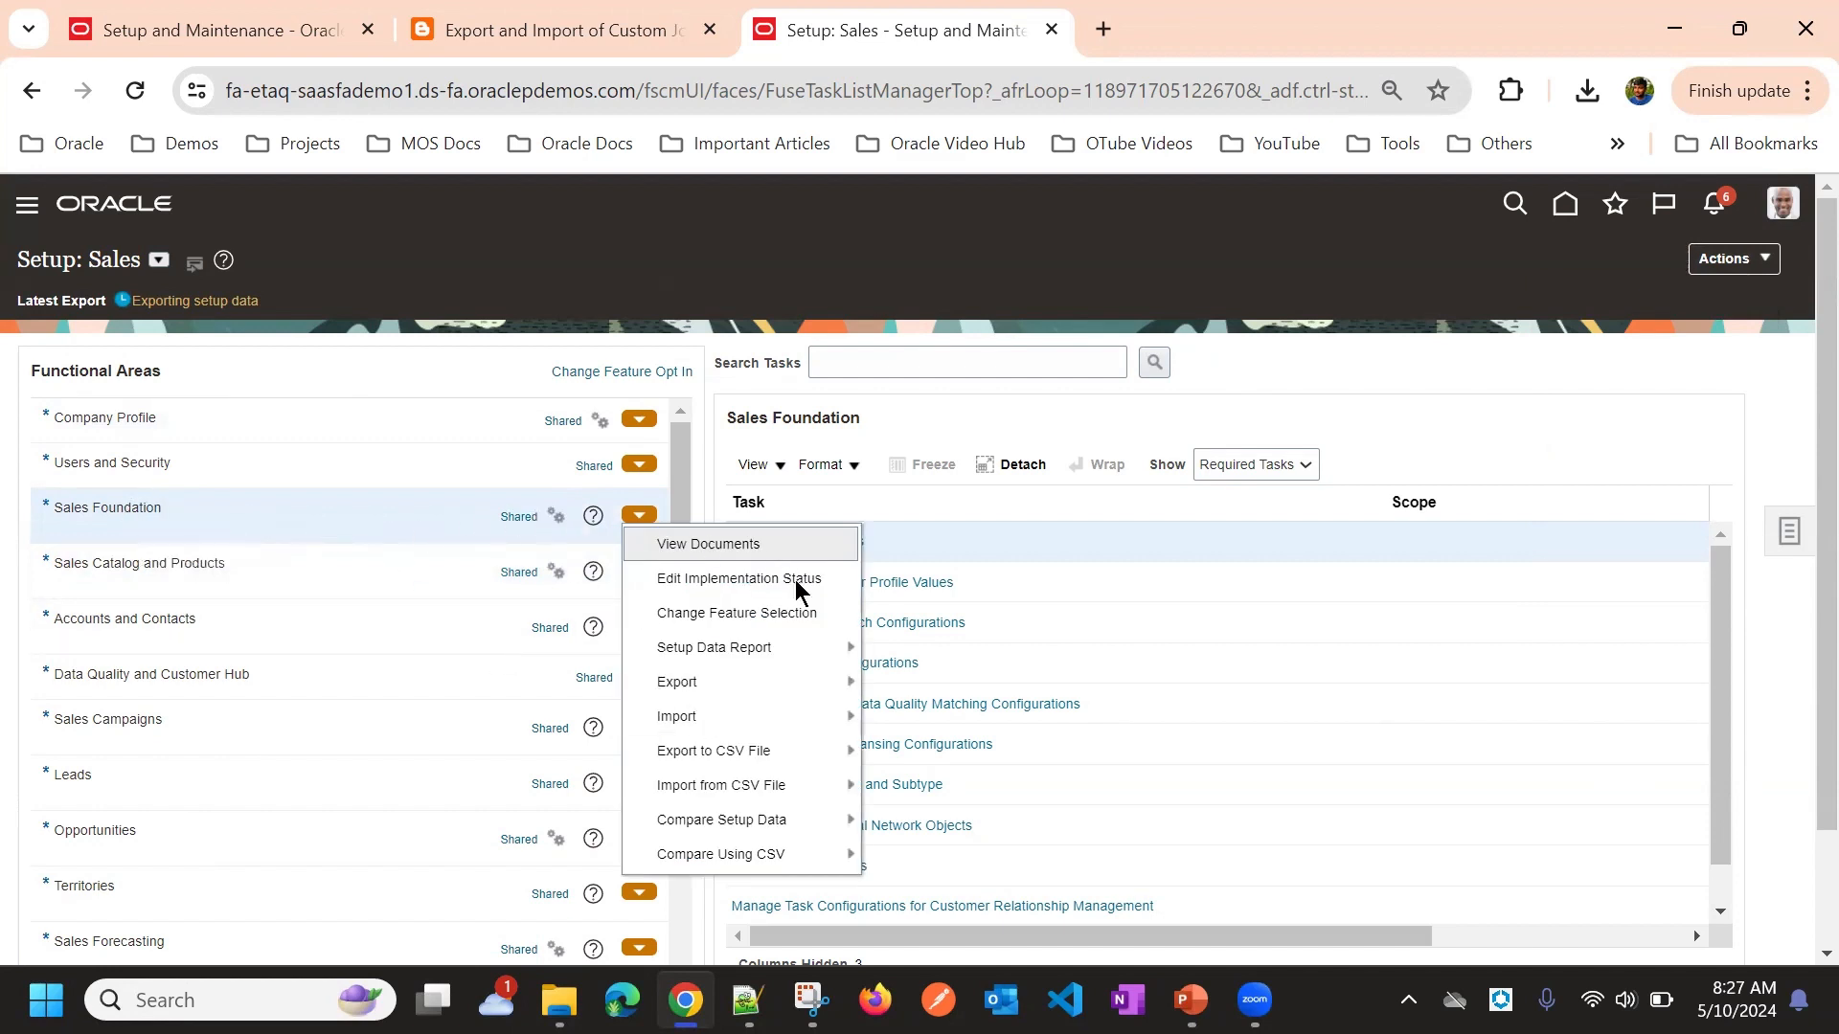
left_click(814, 286)
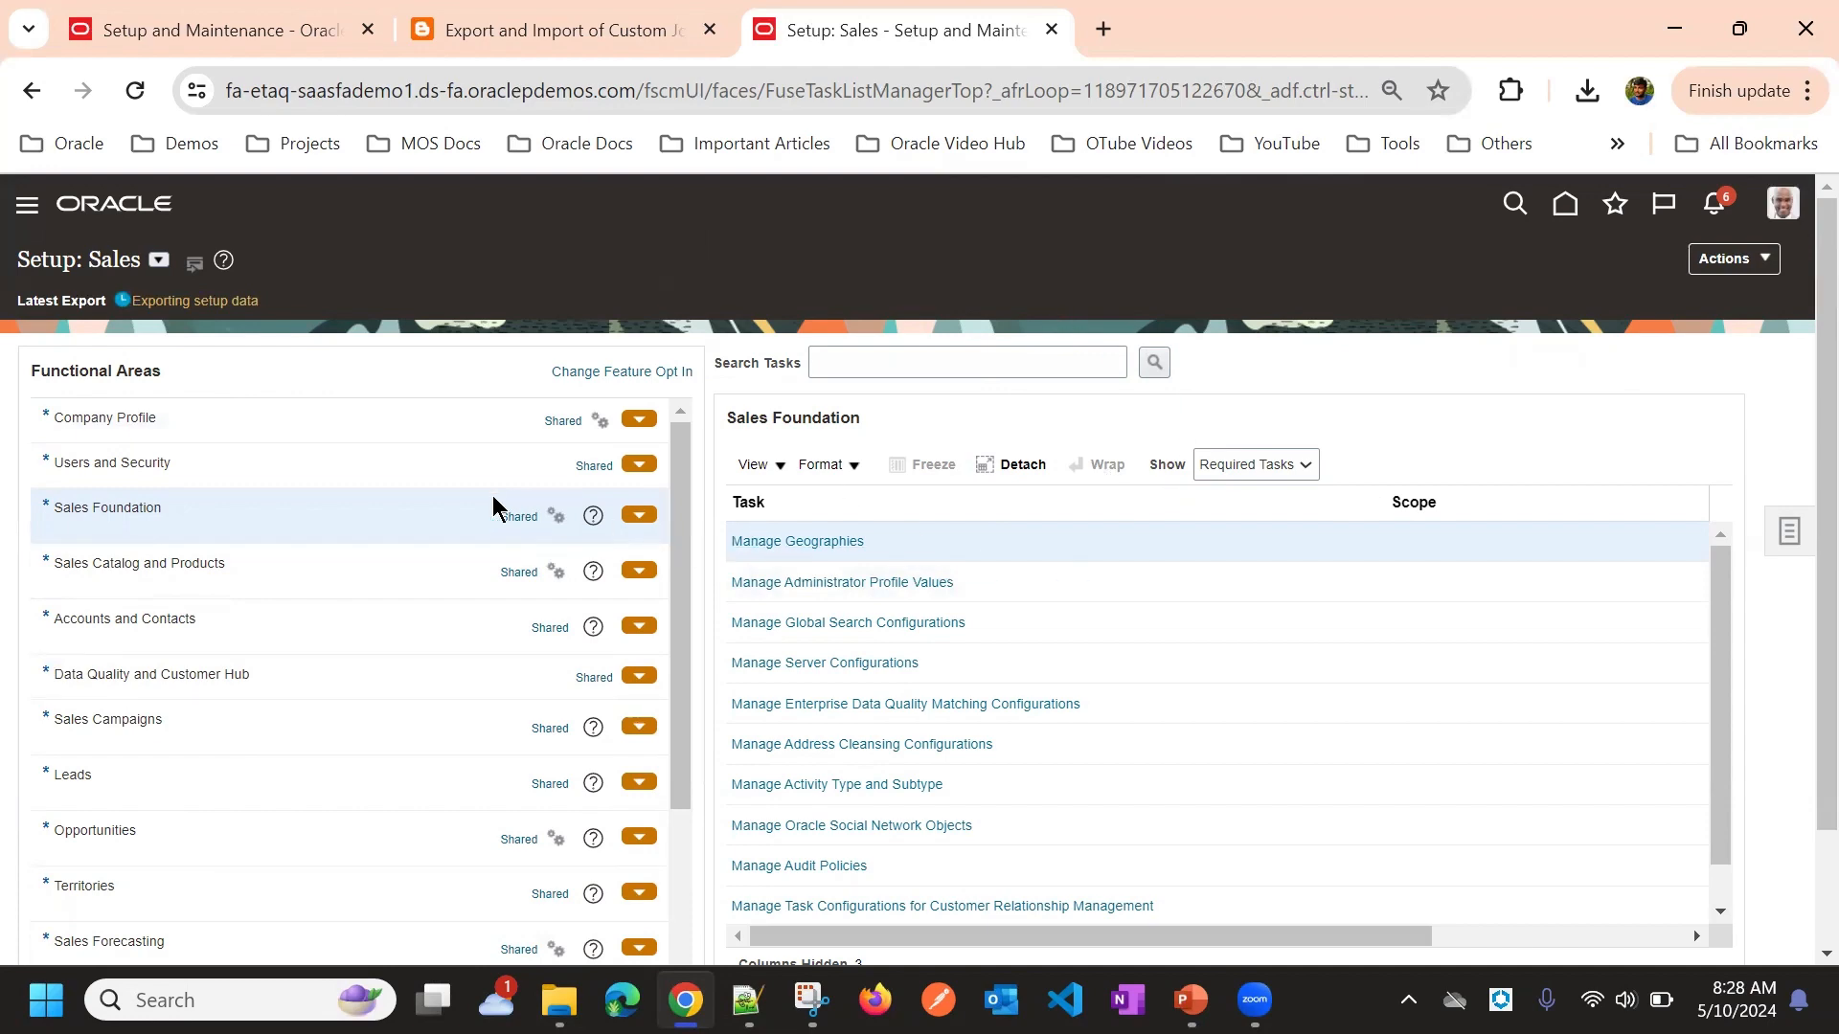
Review the Sales Foundation task list and the column options of its table
scroll(1197, 345, "down", 2)
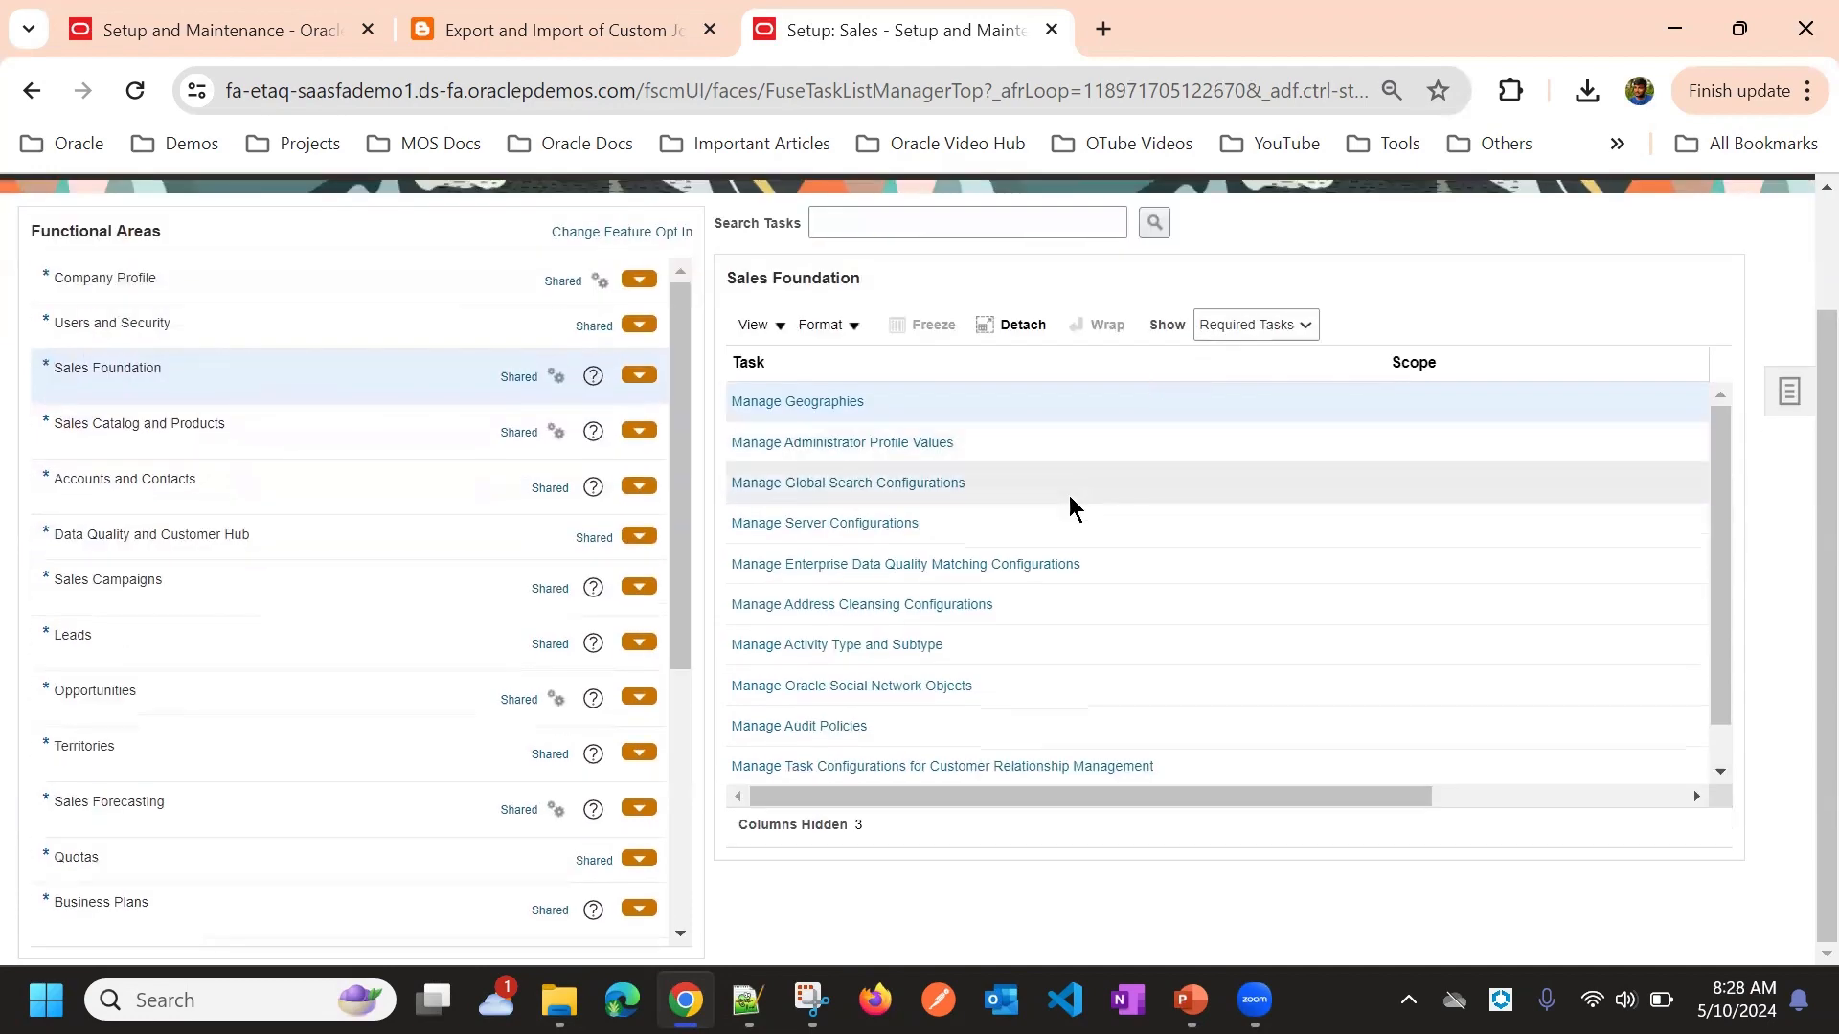
scroll(643, 640, "up", 2)
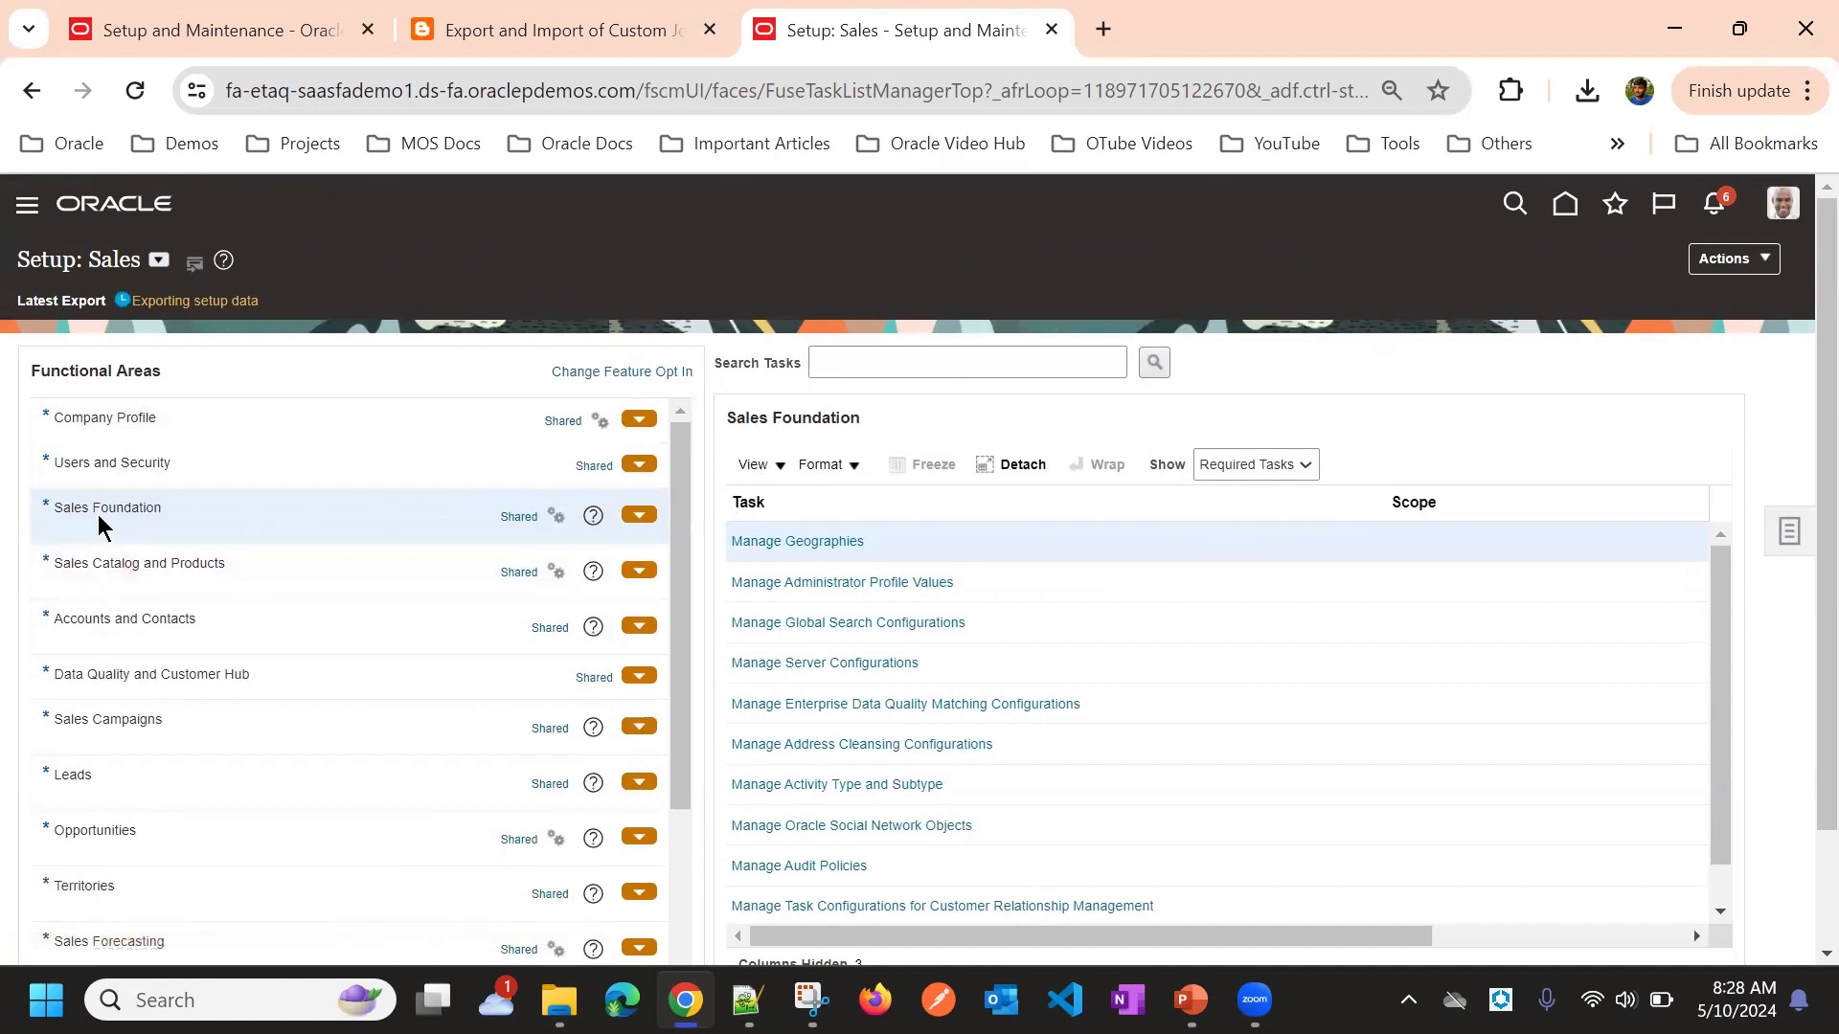
left_click(779, 466)
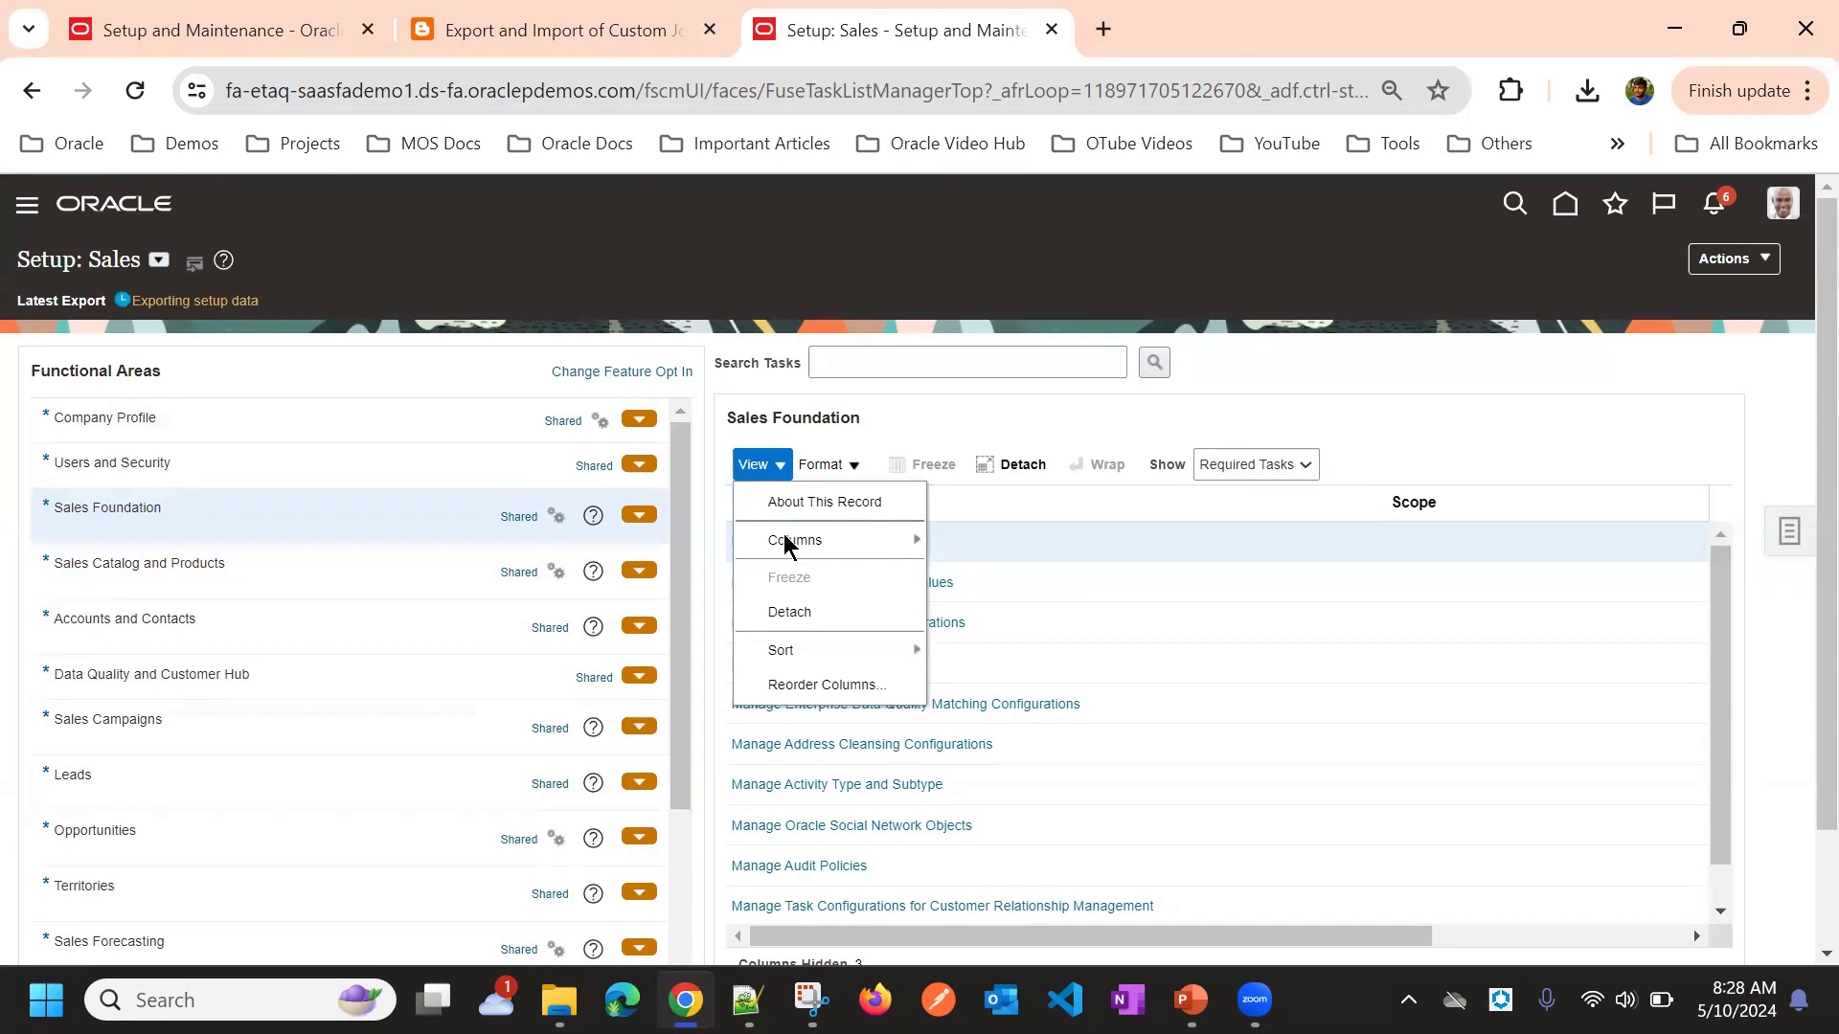
left_click(862, 542)
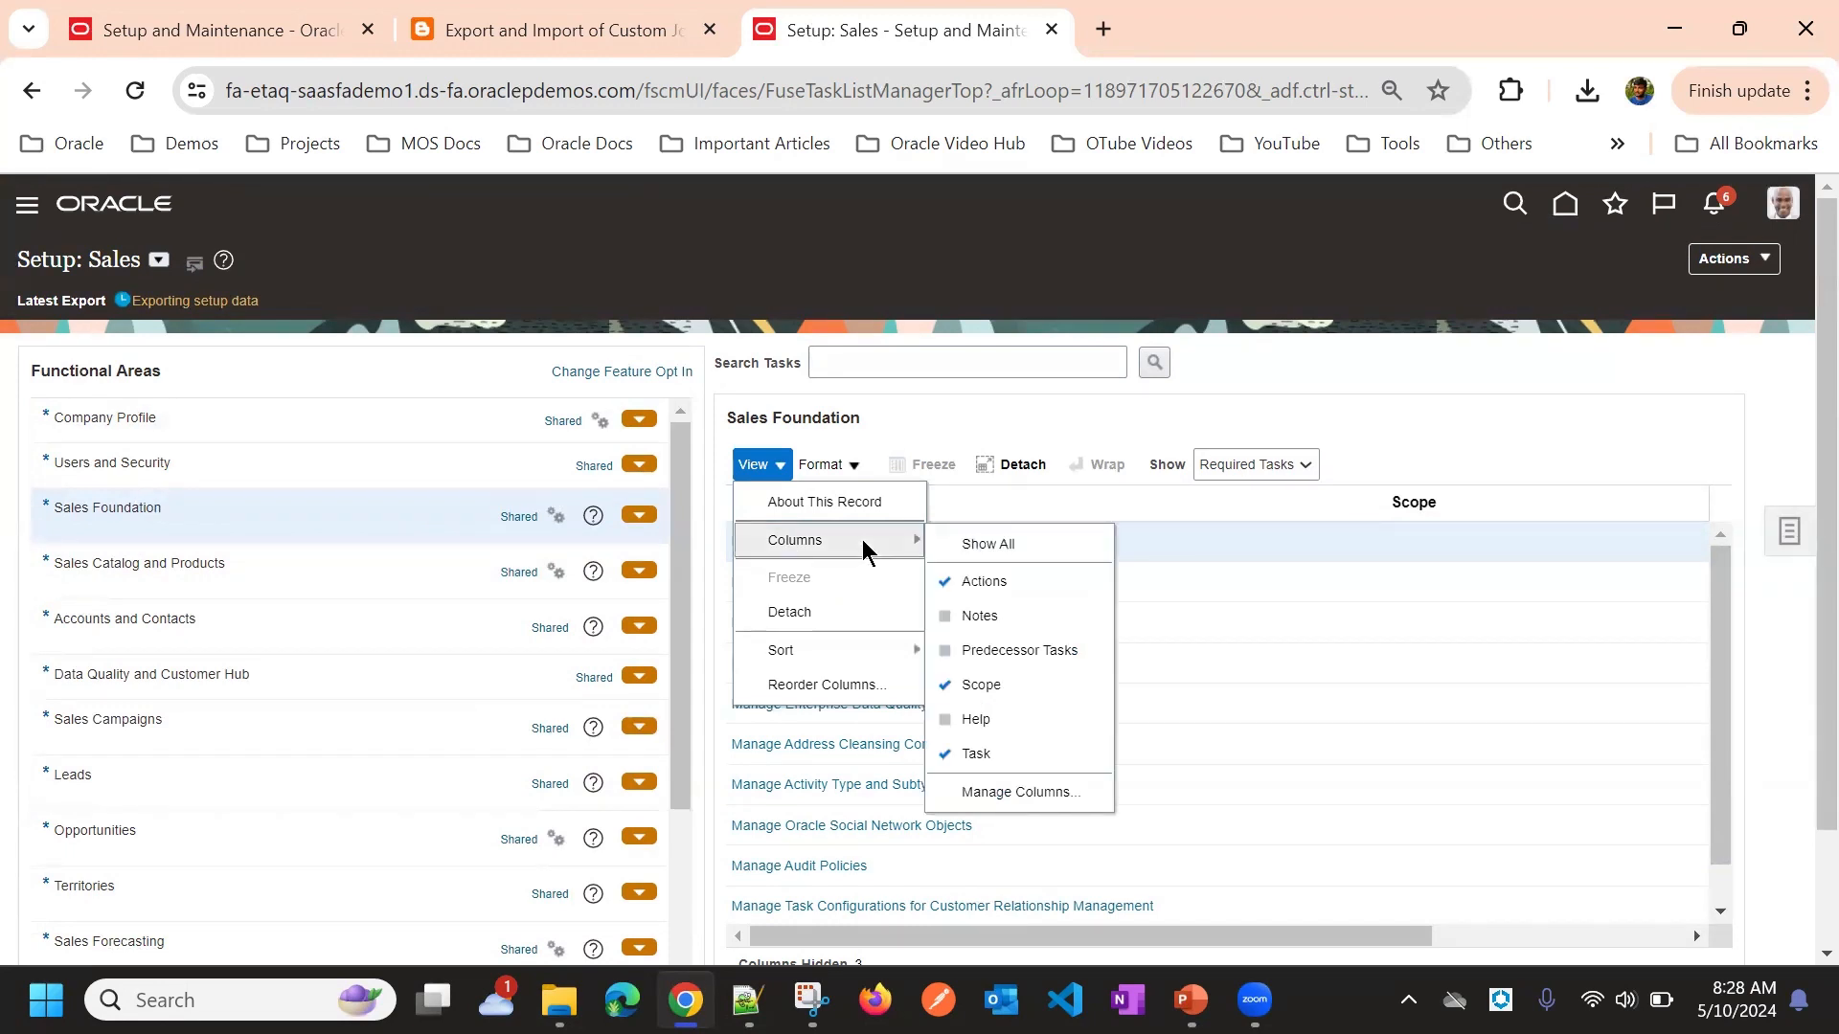
scroll(1470, 533, "down", 2)
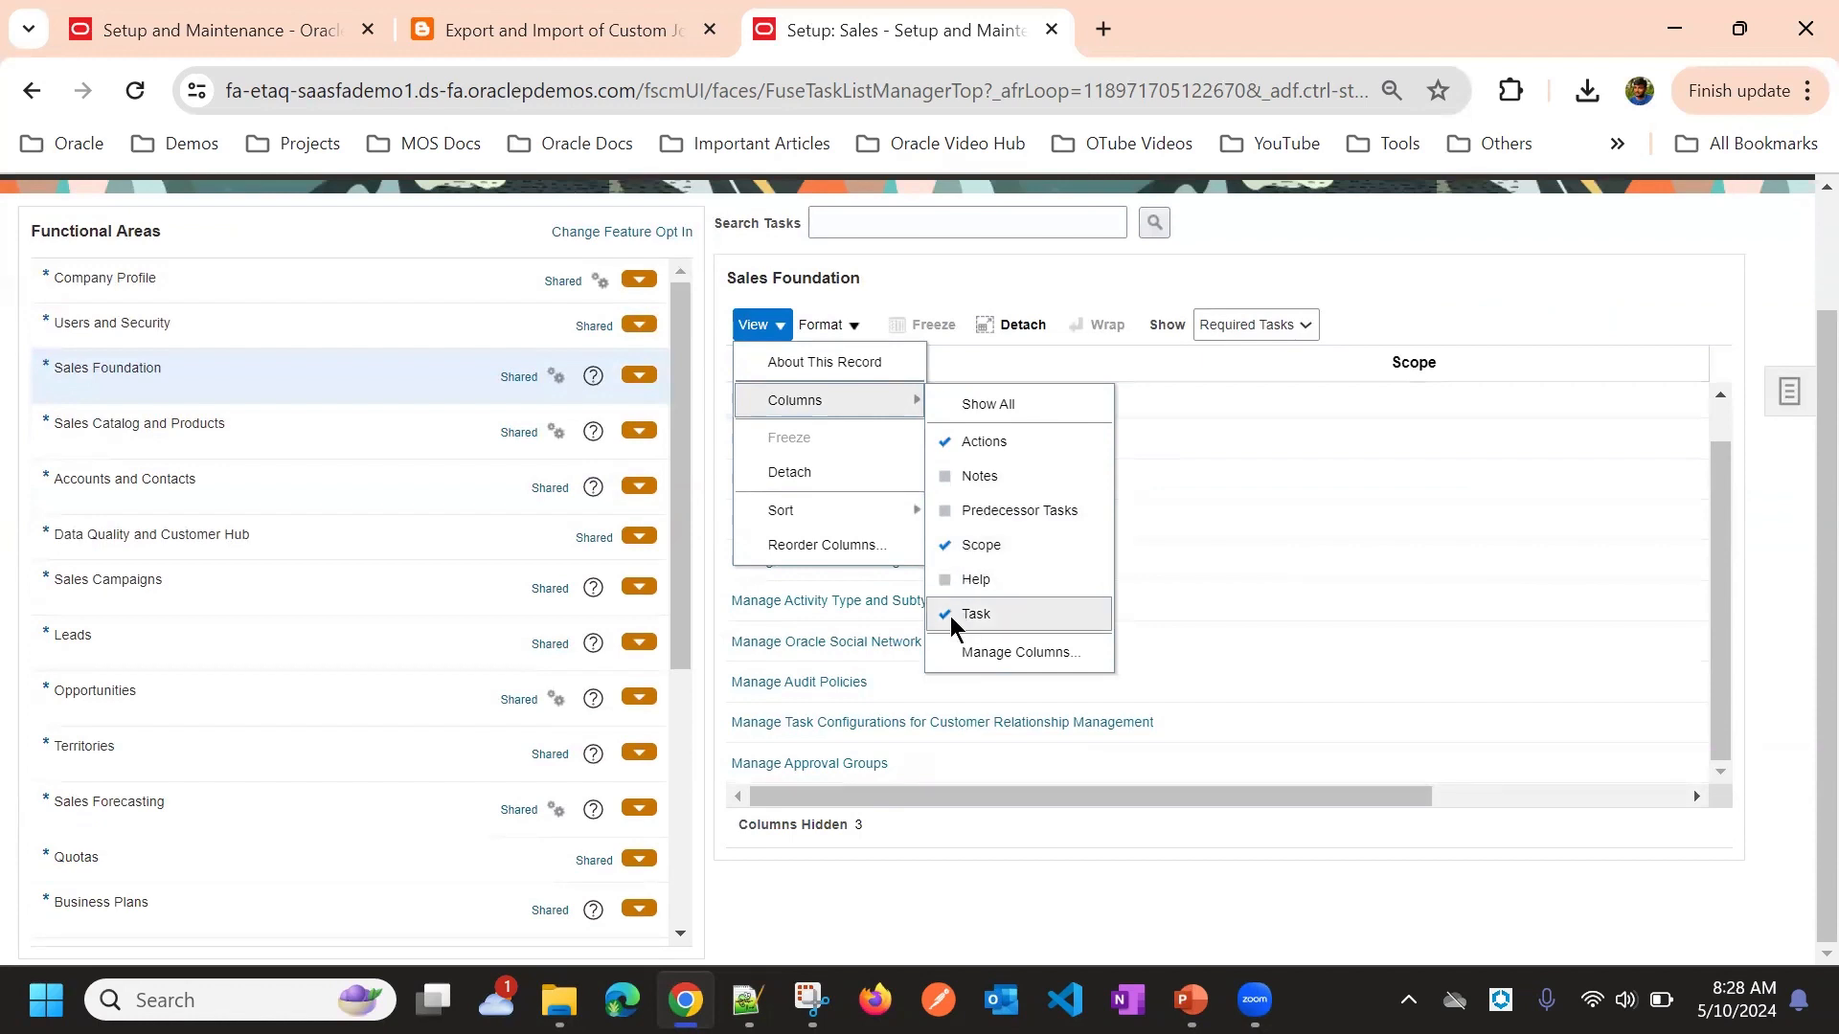
left_click(1400, 267)
left_click_drag(1350, 799, 1204, 830)
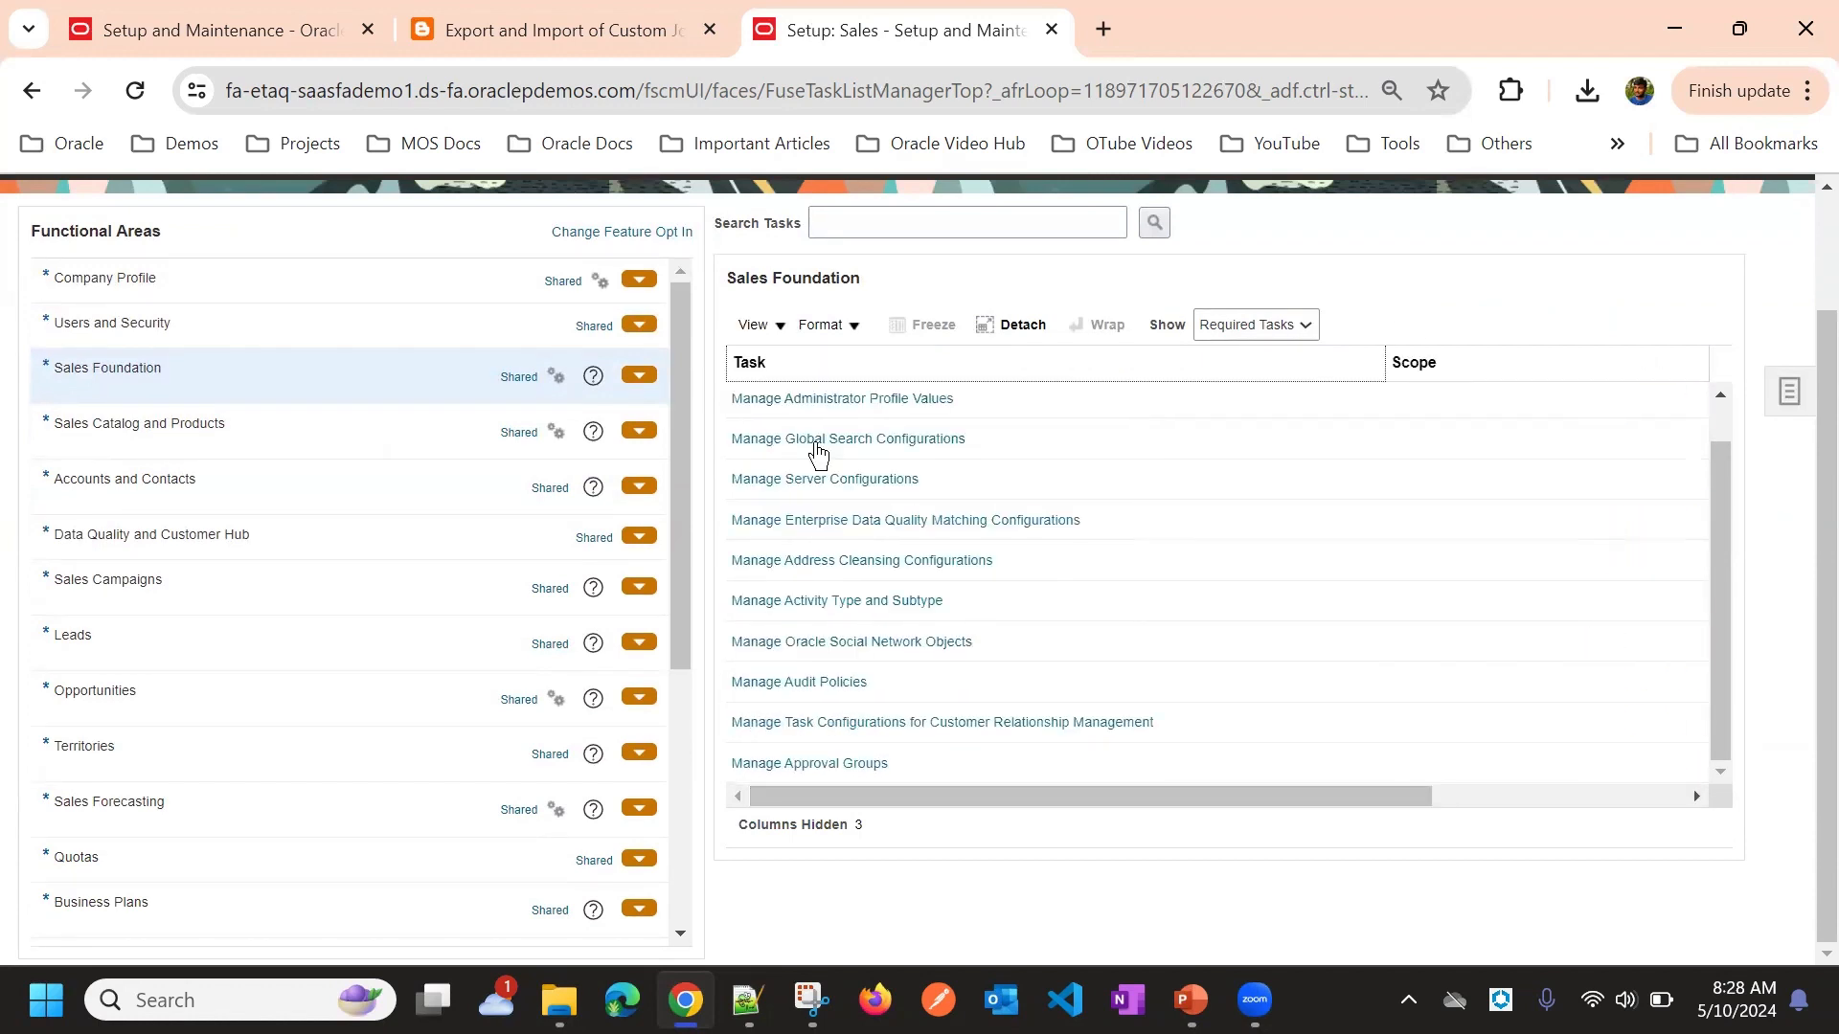
View the actions offered for the Manage Administrator Profile Values task in Sales Foundation
scroll(982, 580, "up", 3)
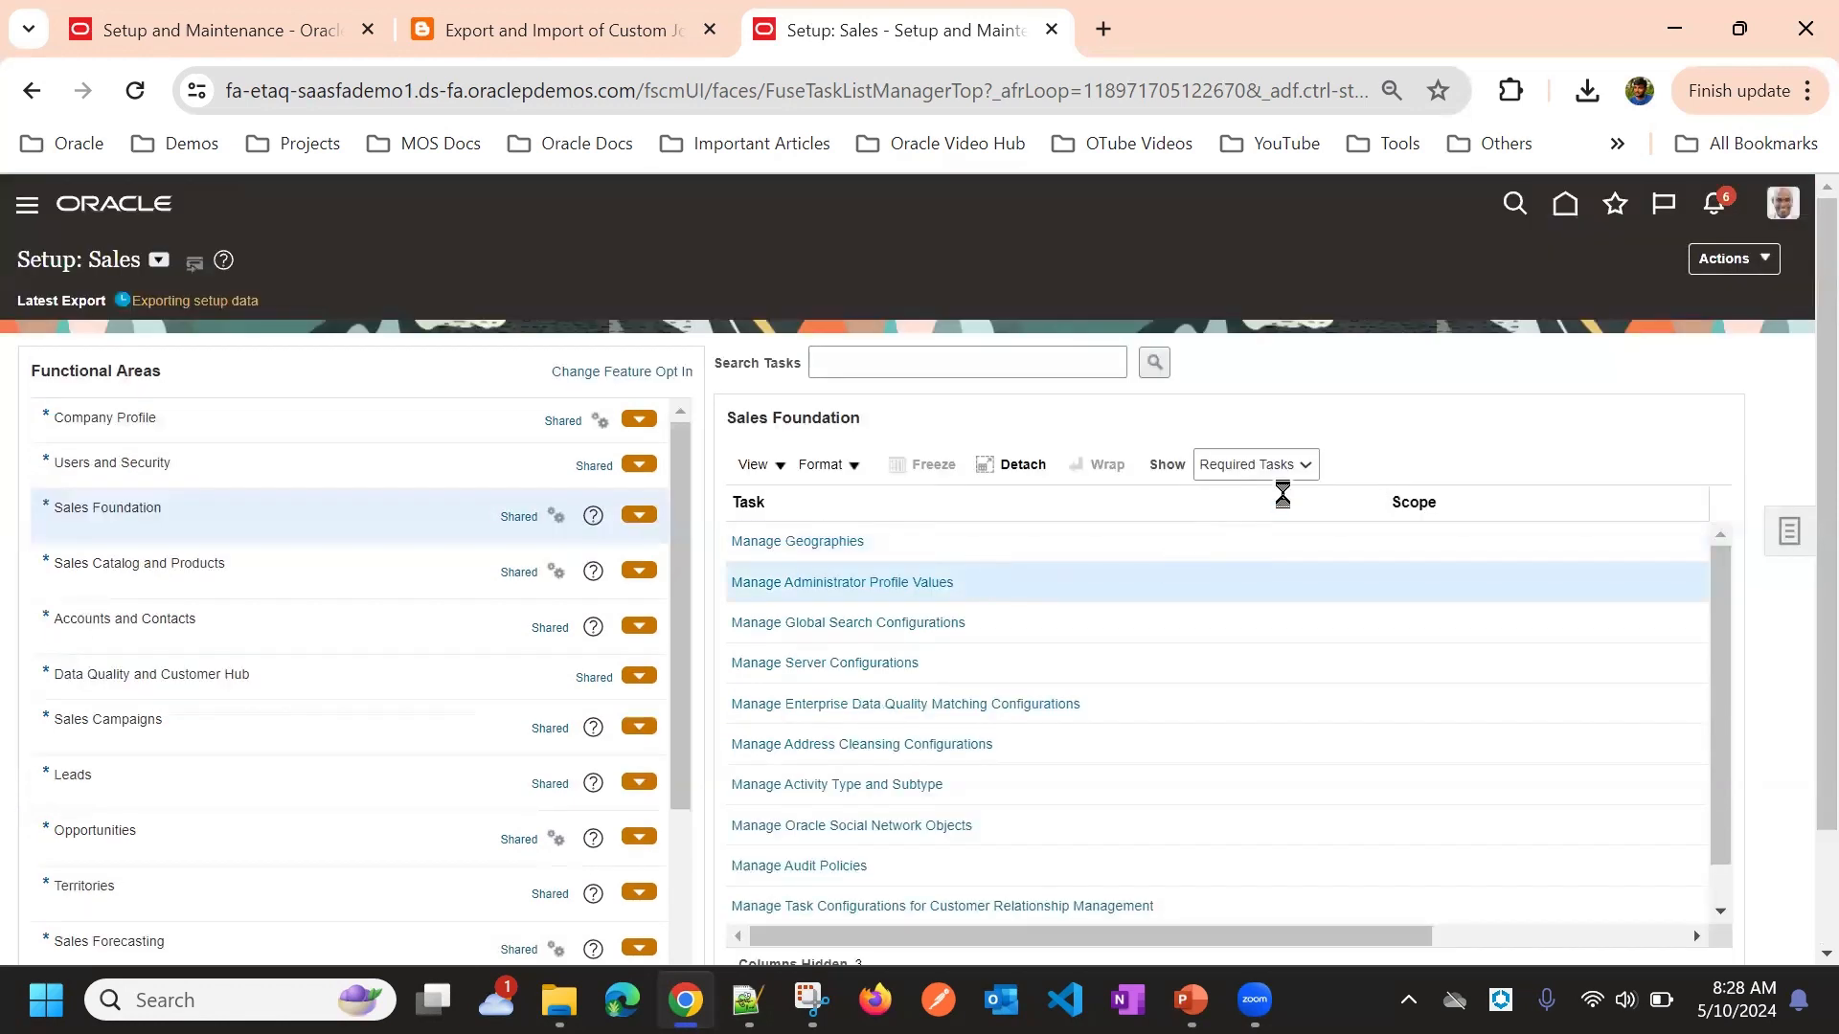
scroll(1437, 359, "down", 2)
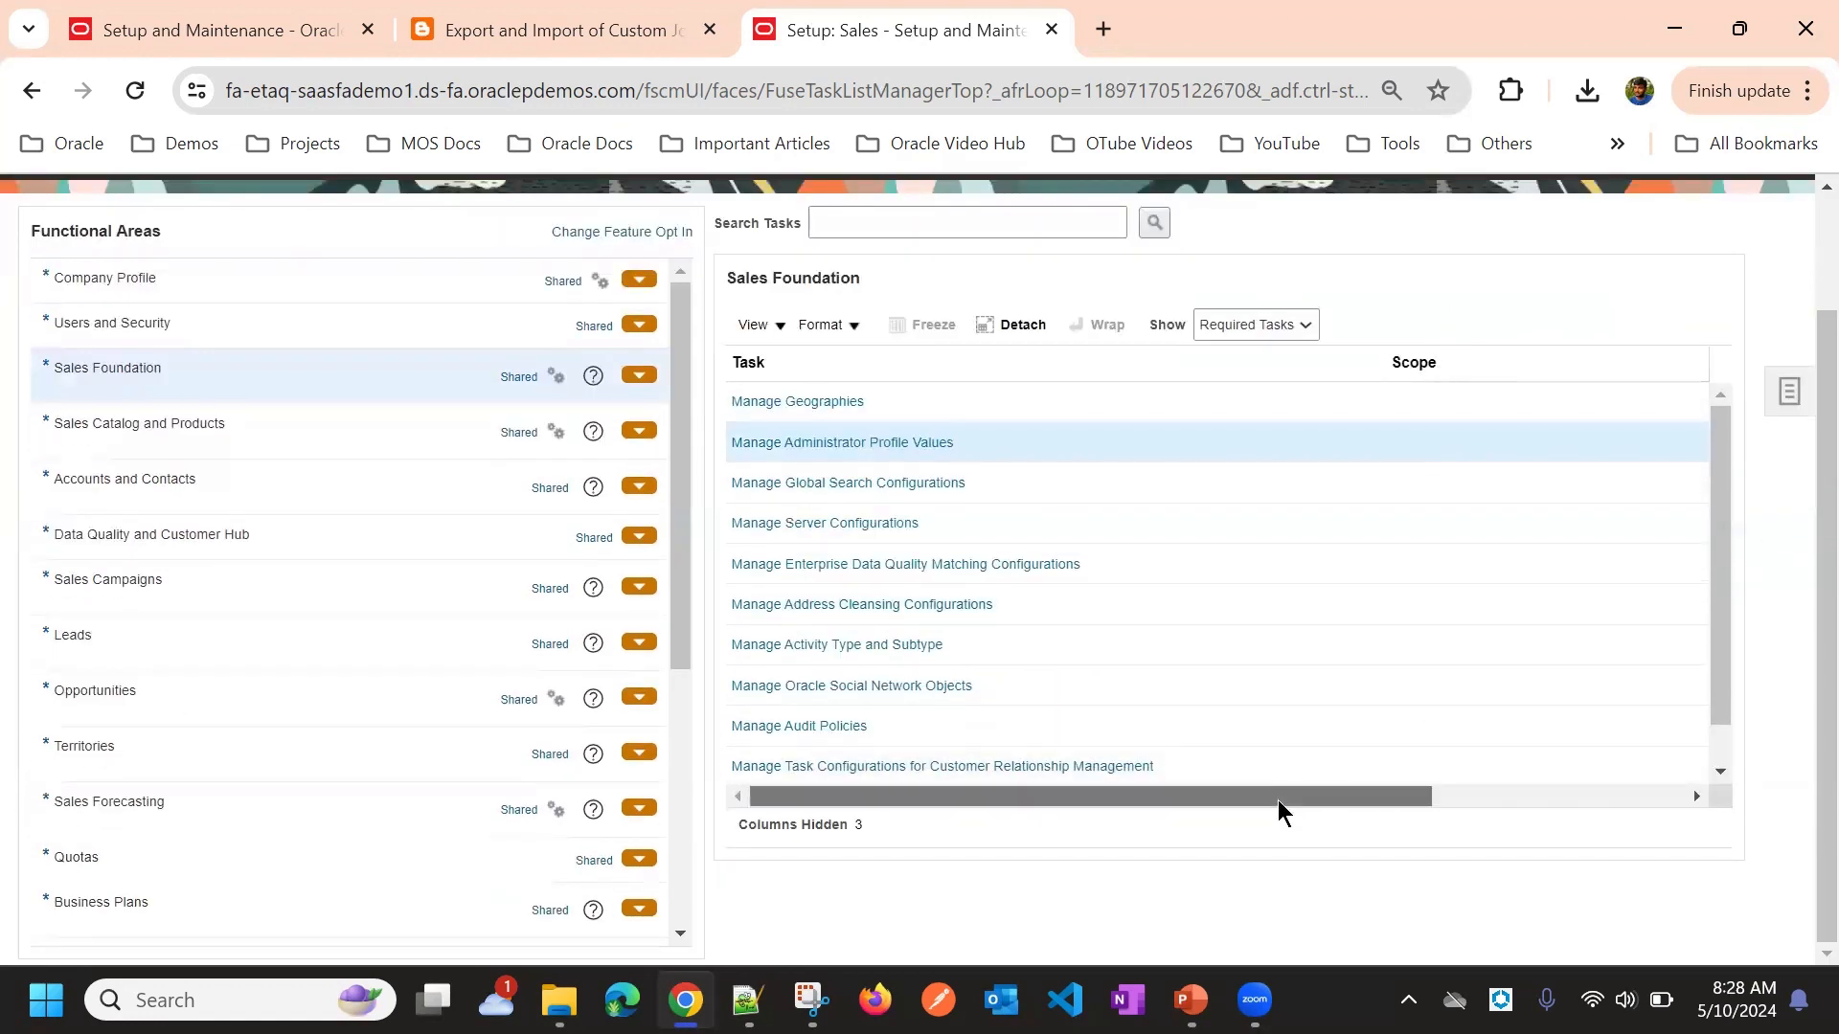
left_click_drag(1285, 801, 1683, 803)
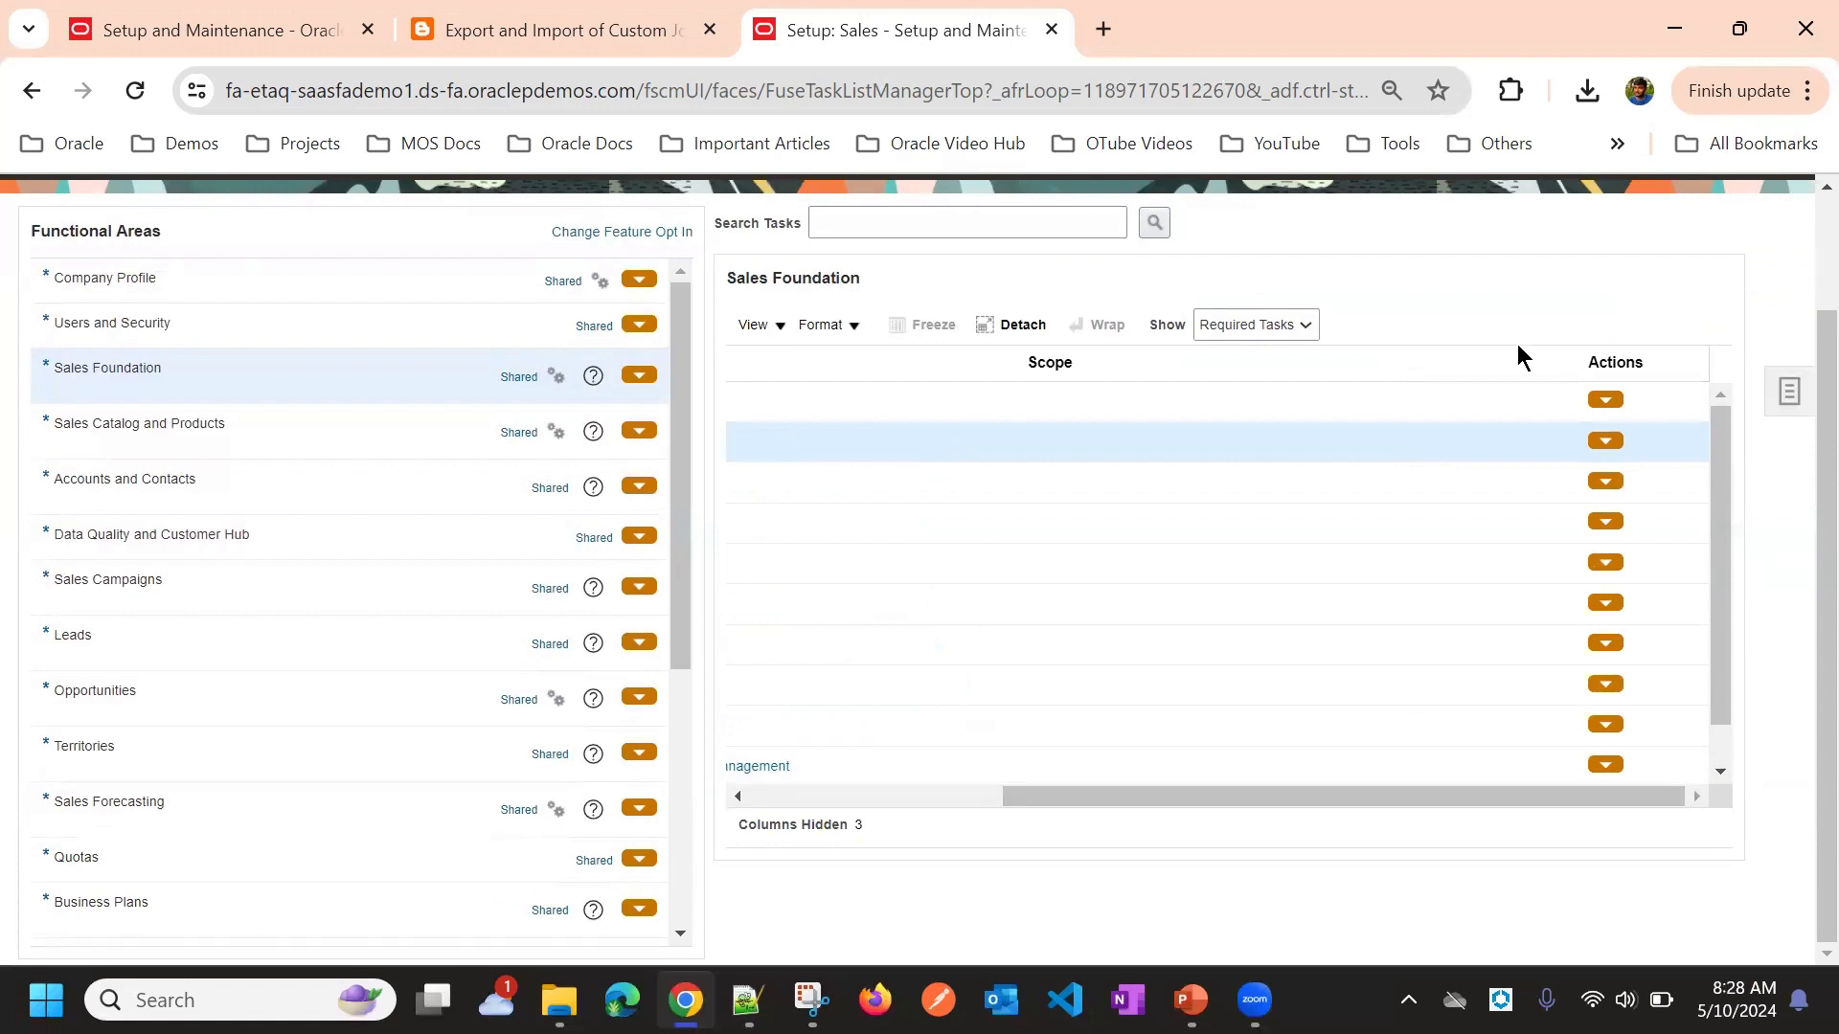
left_click(1612, 440)
left_click(1605, 442)
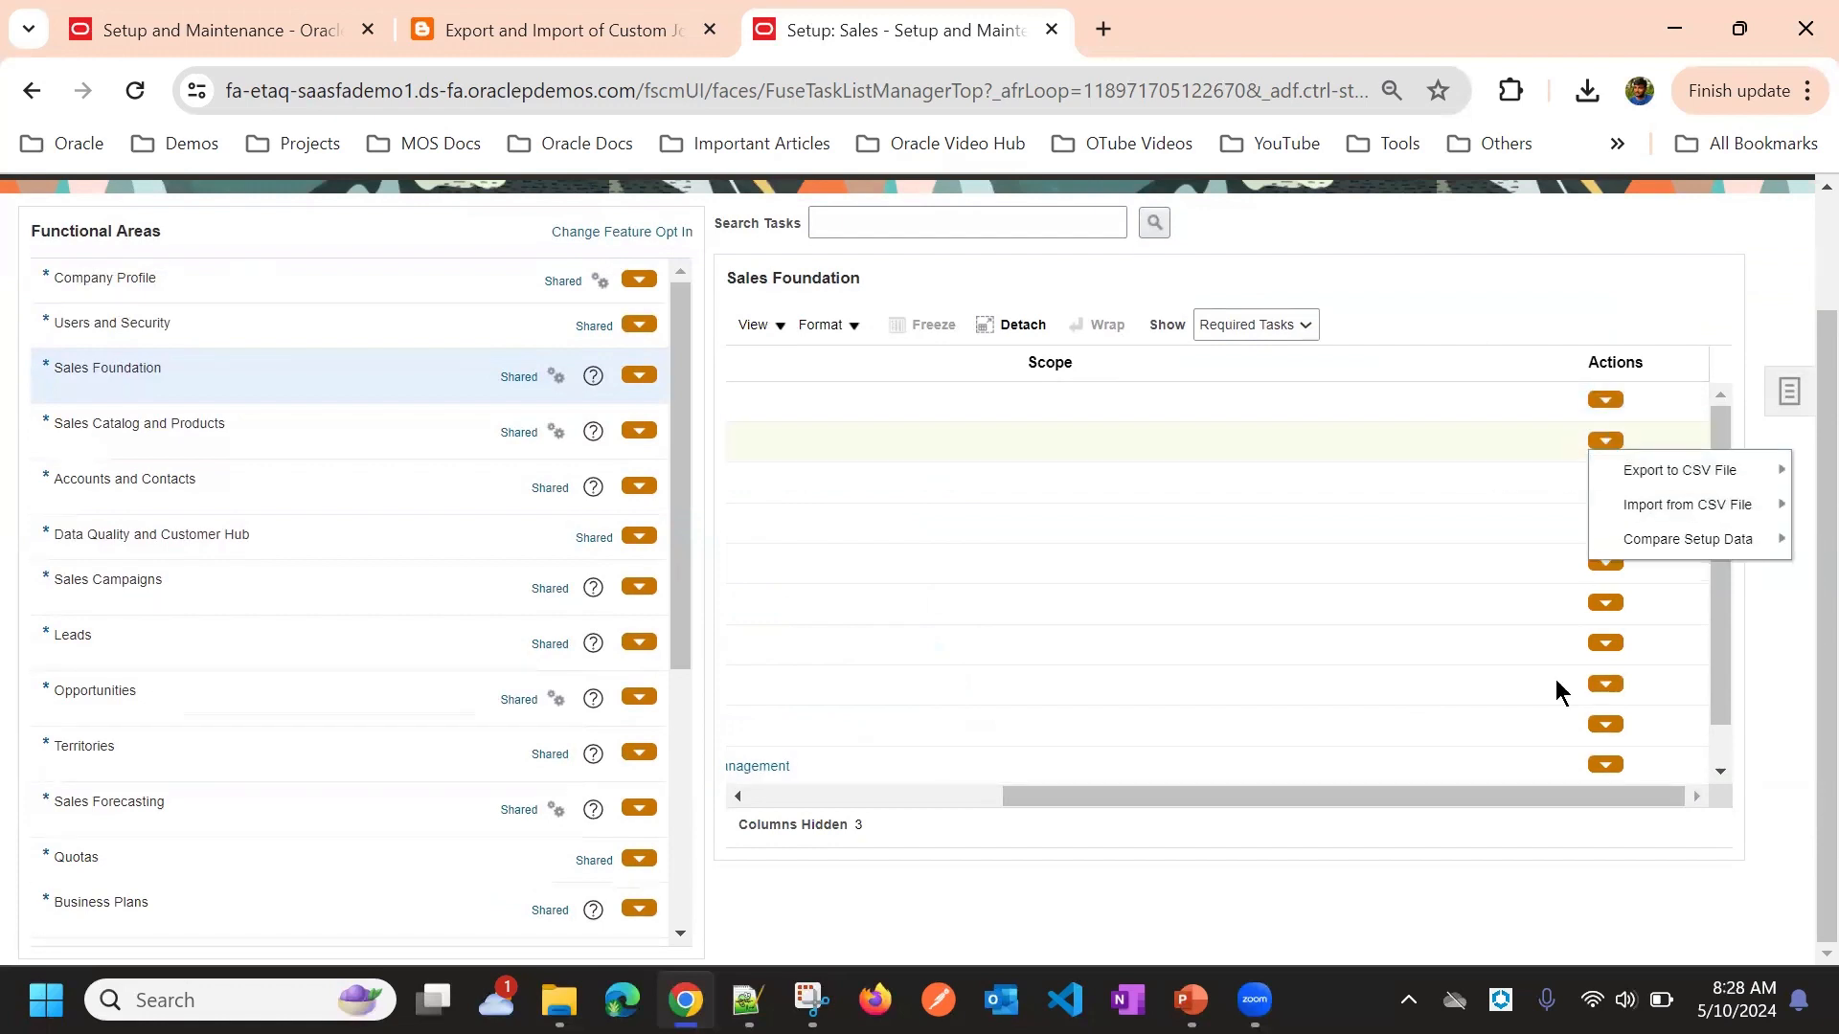
Check whether the Actions column is enabled for the task table and view the CSV export option of Manage Administrator Profile Values
left_click_drag(1494, 801, 1241, 824)
left_click(756, 325)
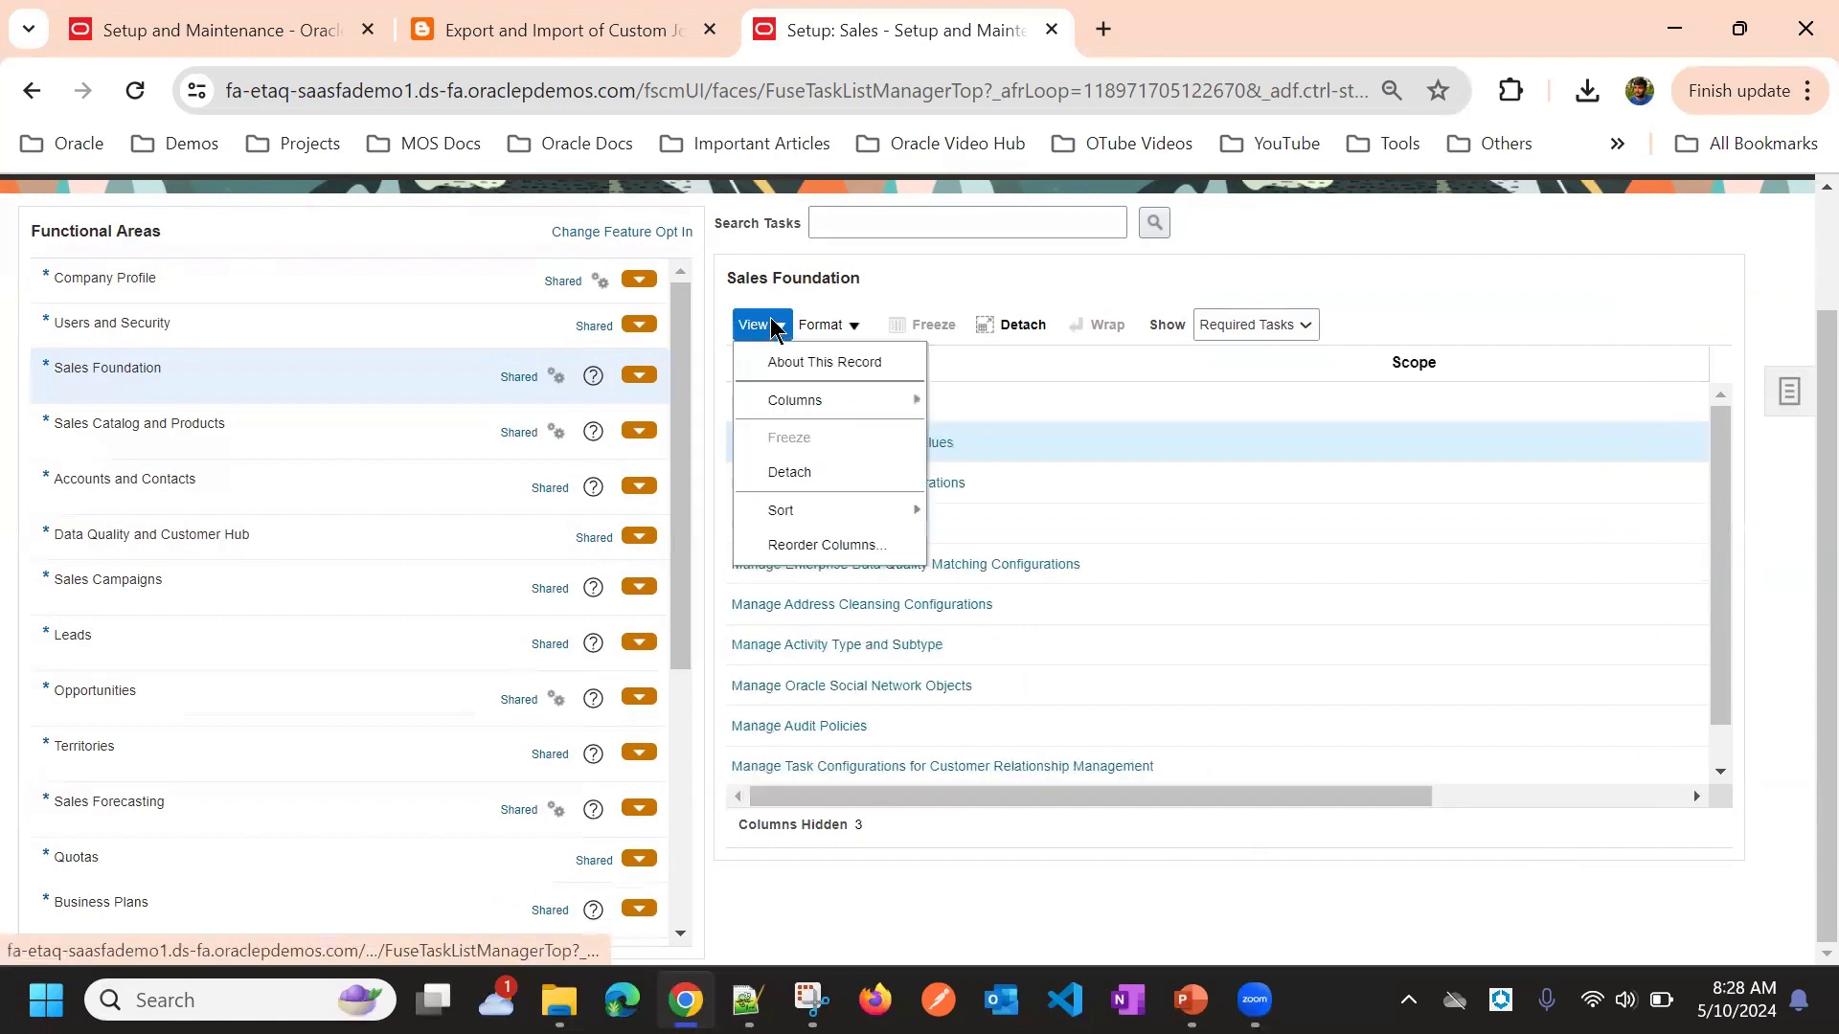
mouse_move(823, 405)
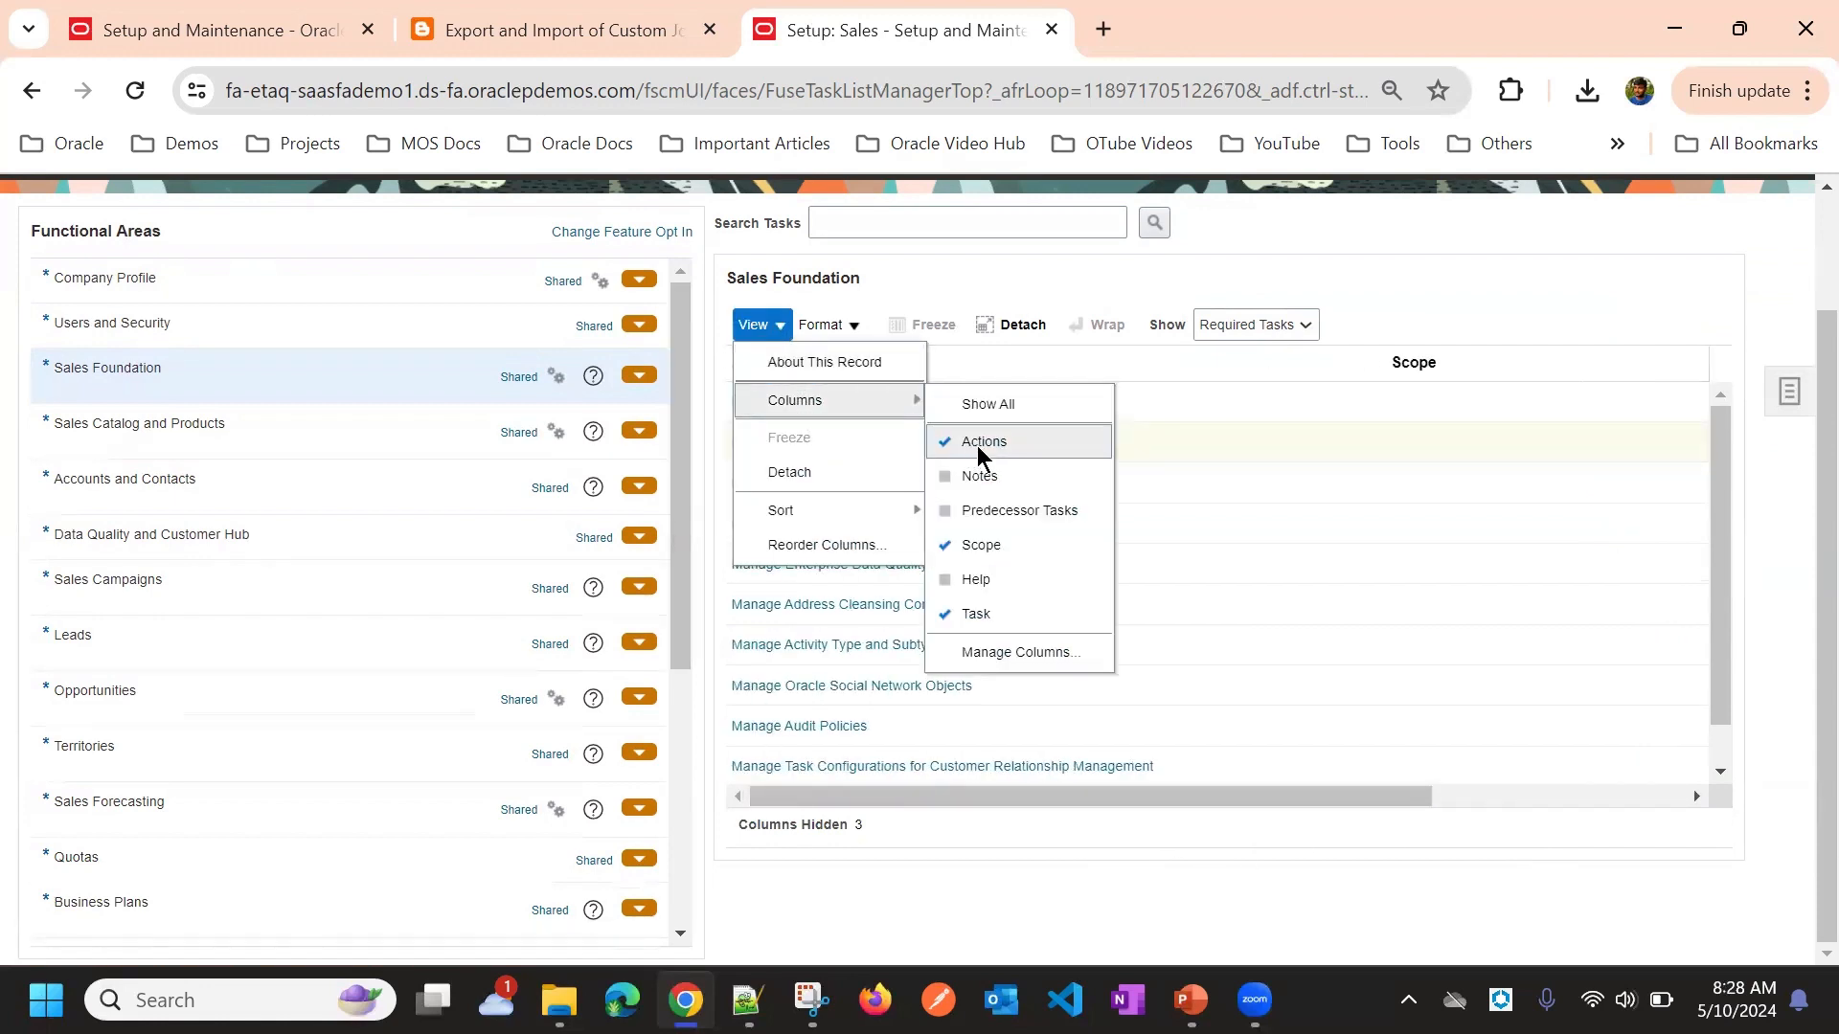
left_click(1245, 794)
left_click_drag(1260, 796, 1618, 752)
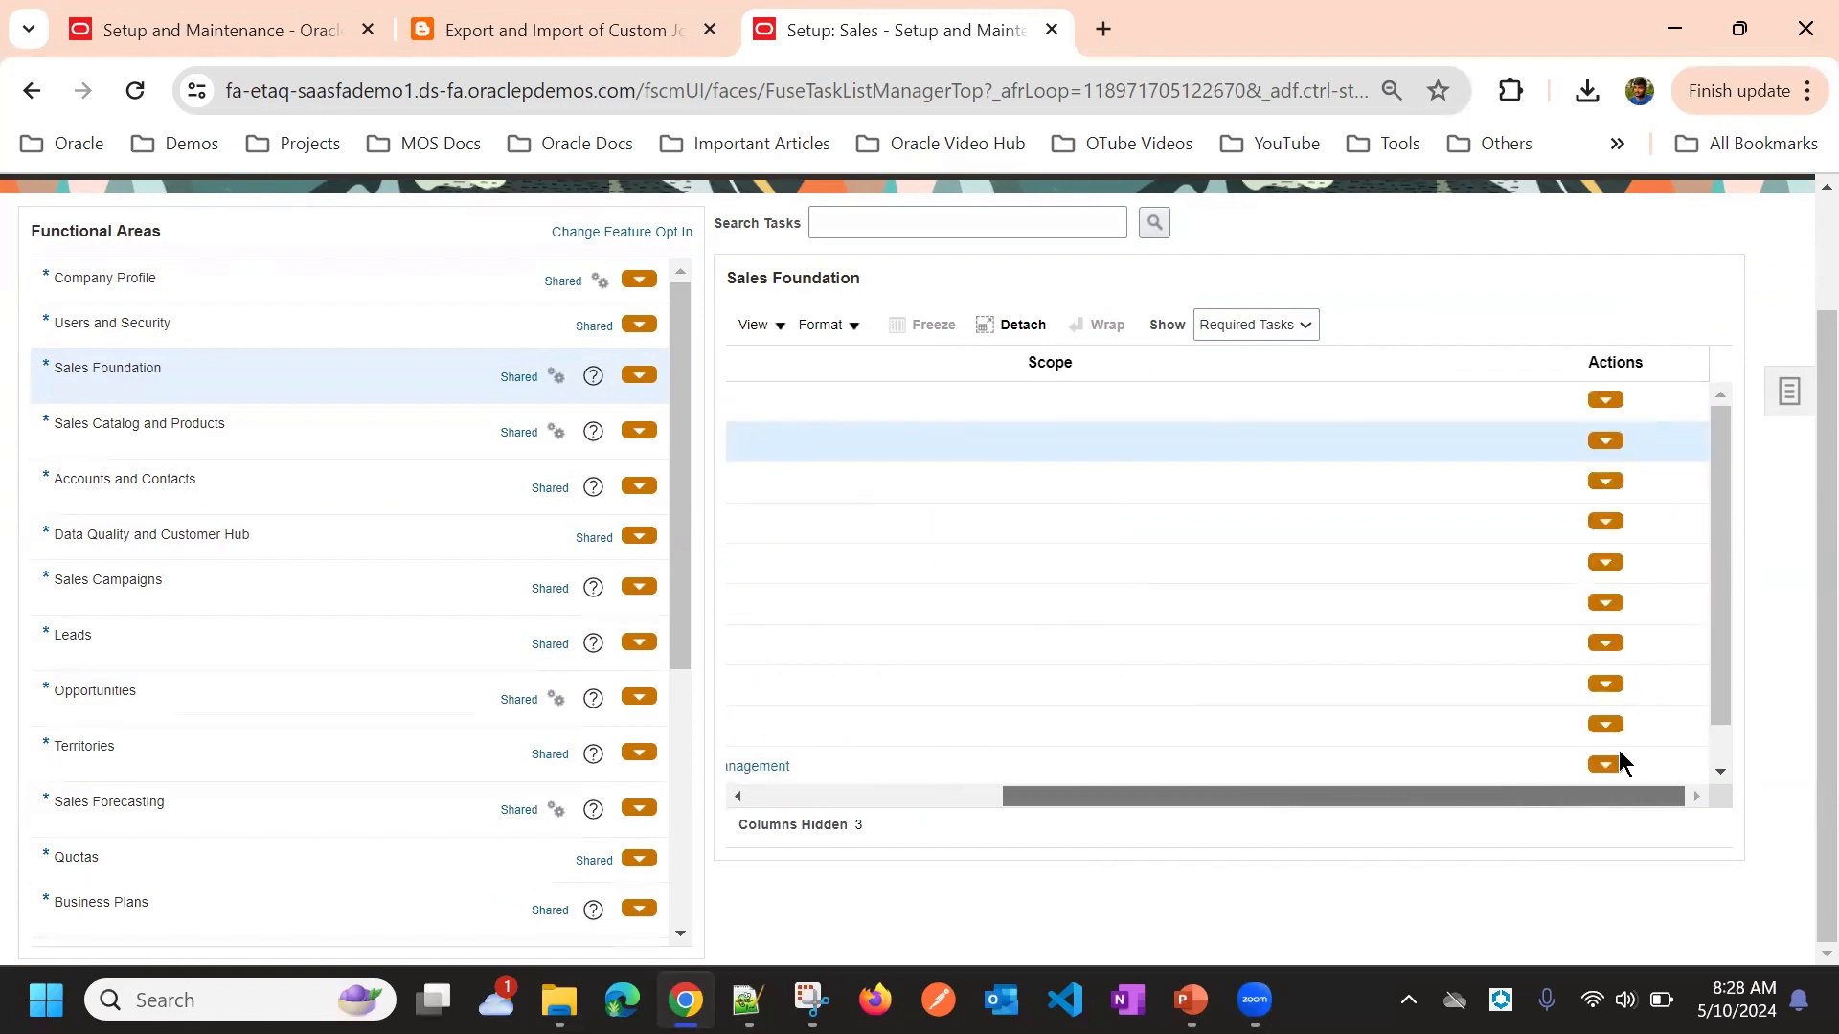
left_click(1607, 441)
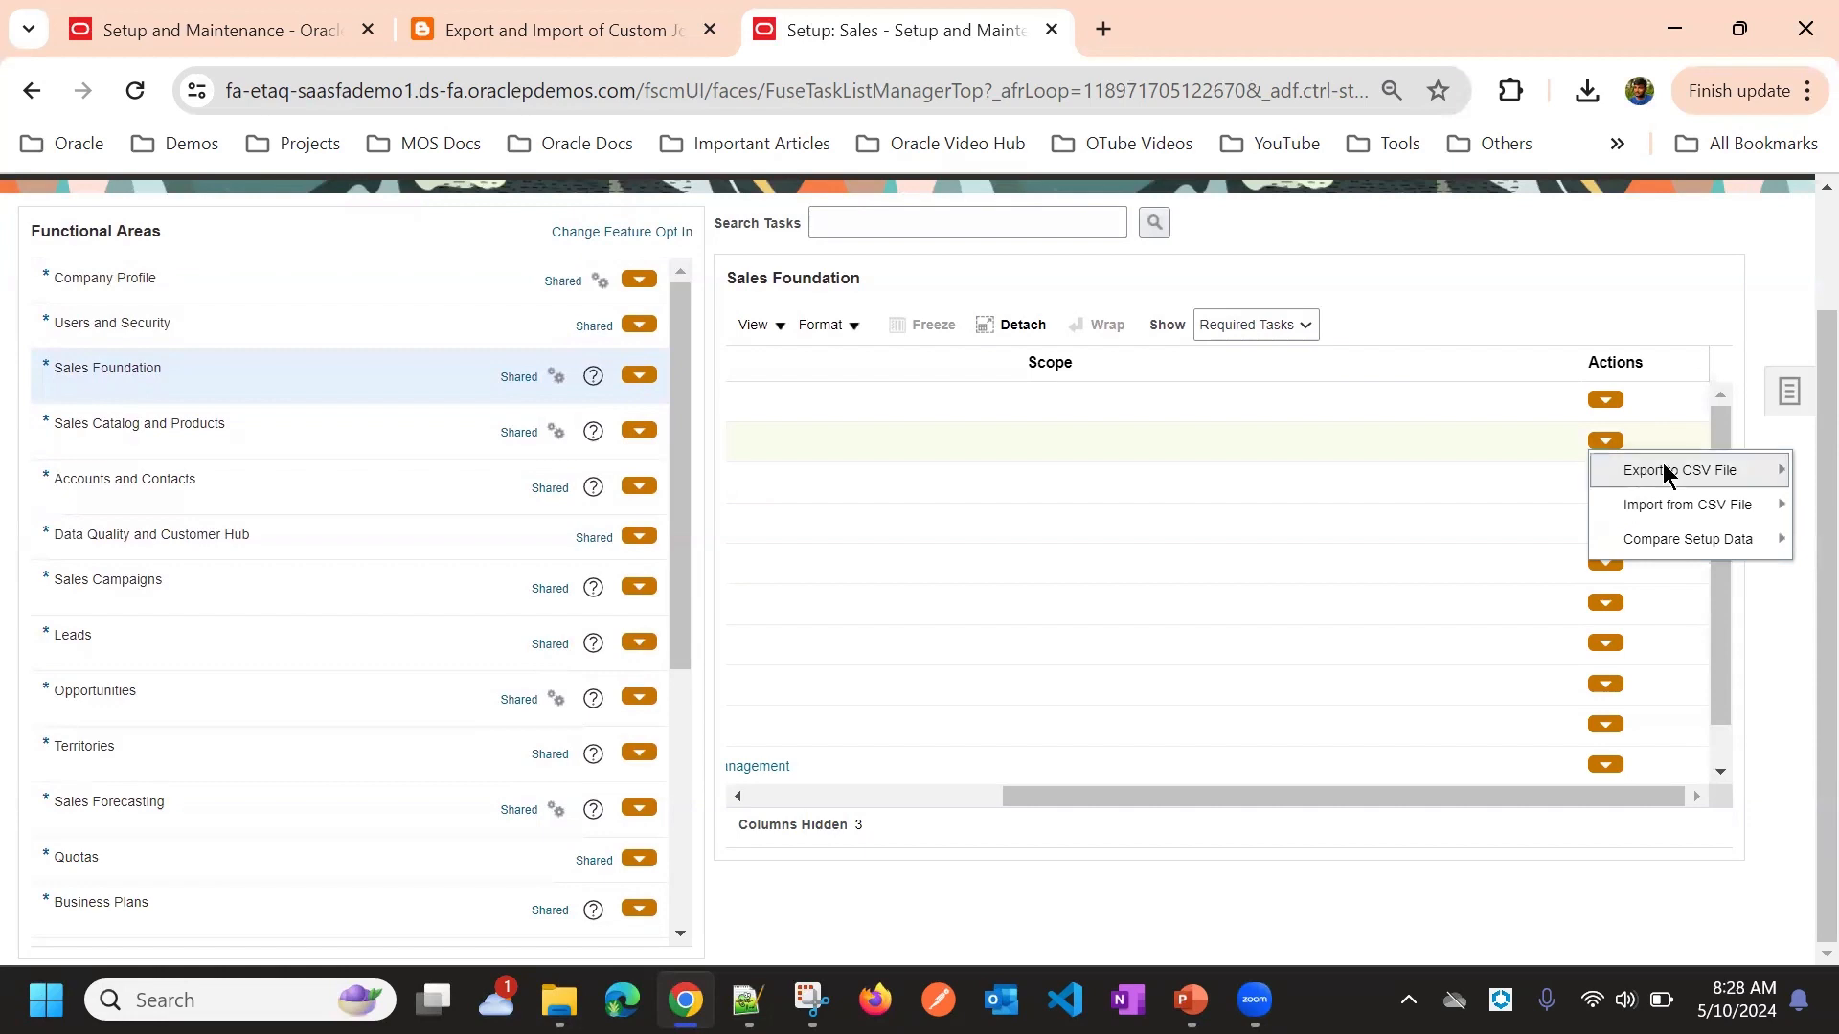
mouse_move(1666, 471)
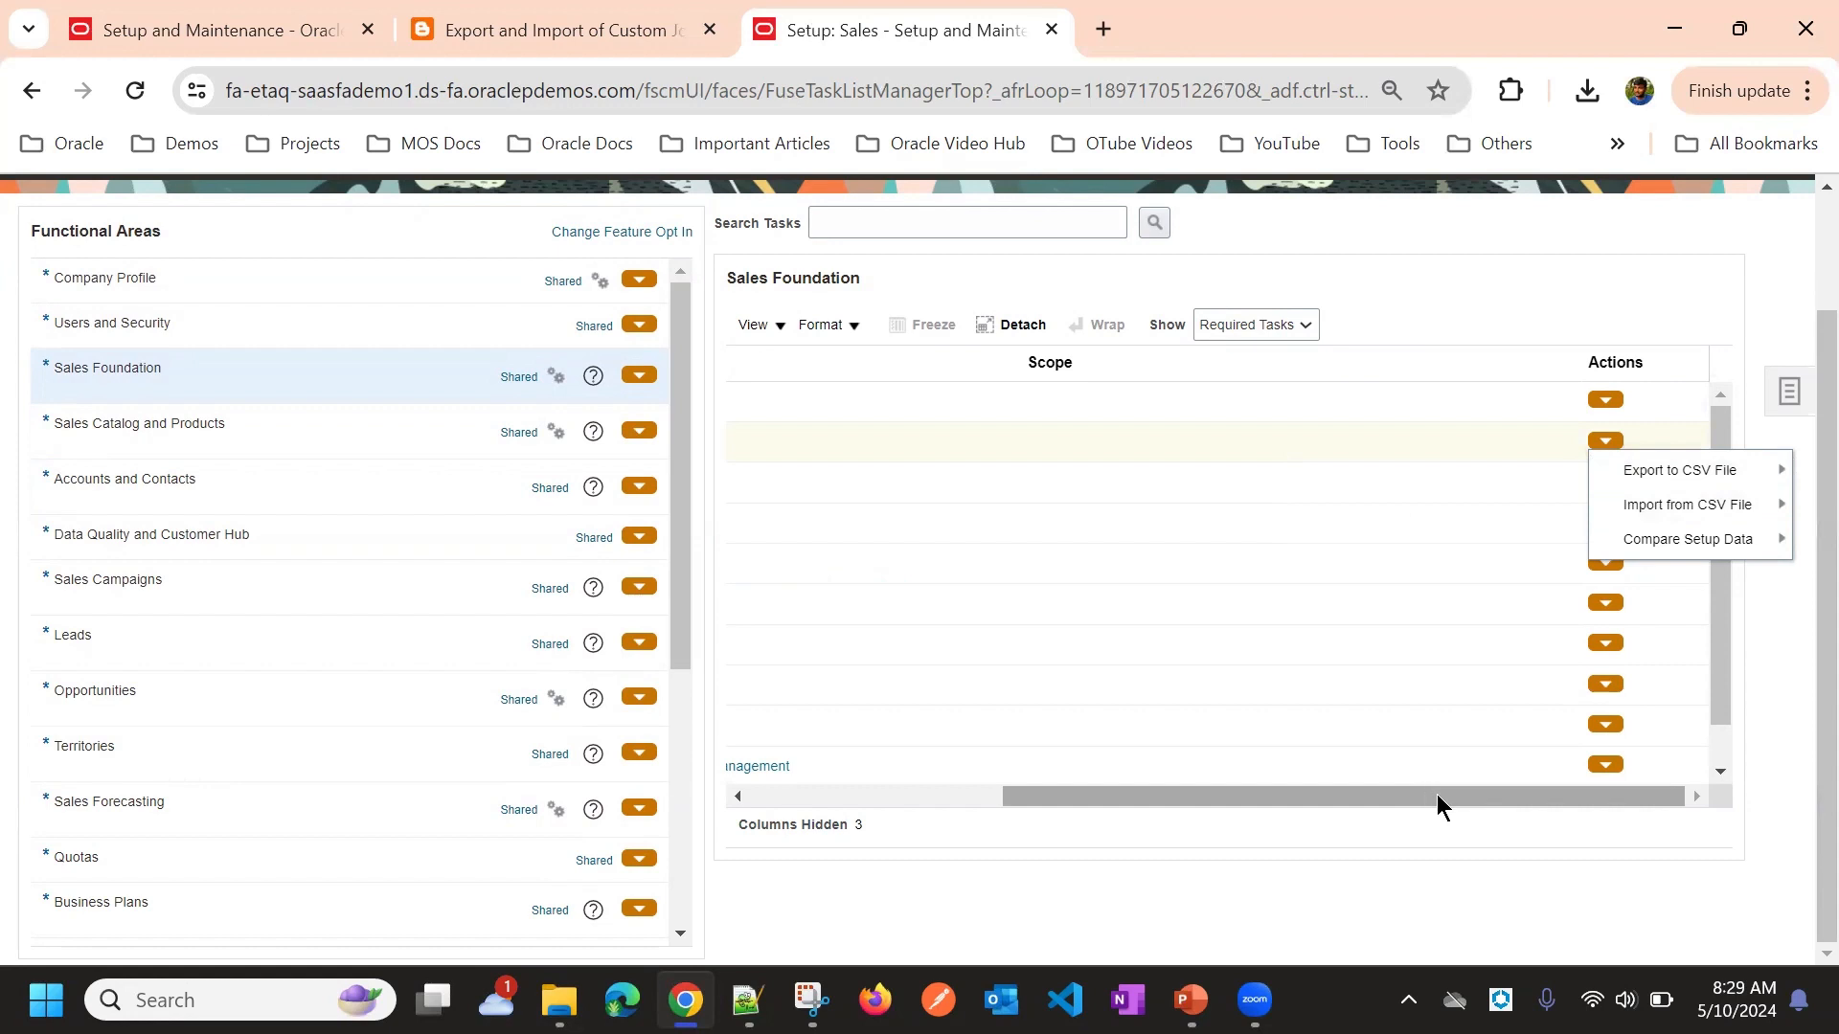
left_click_drag(1437, 794, 751, 763)
scroll(1358, 686, "up", 2)
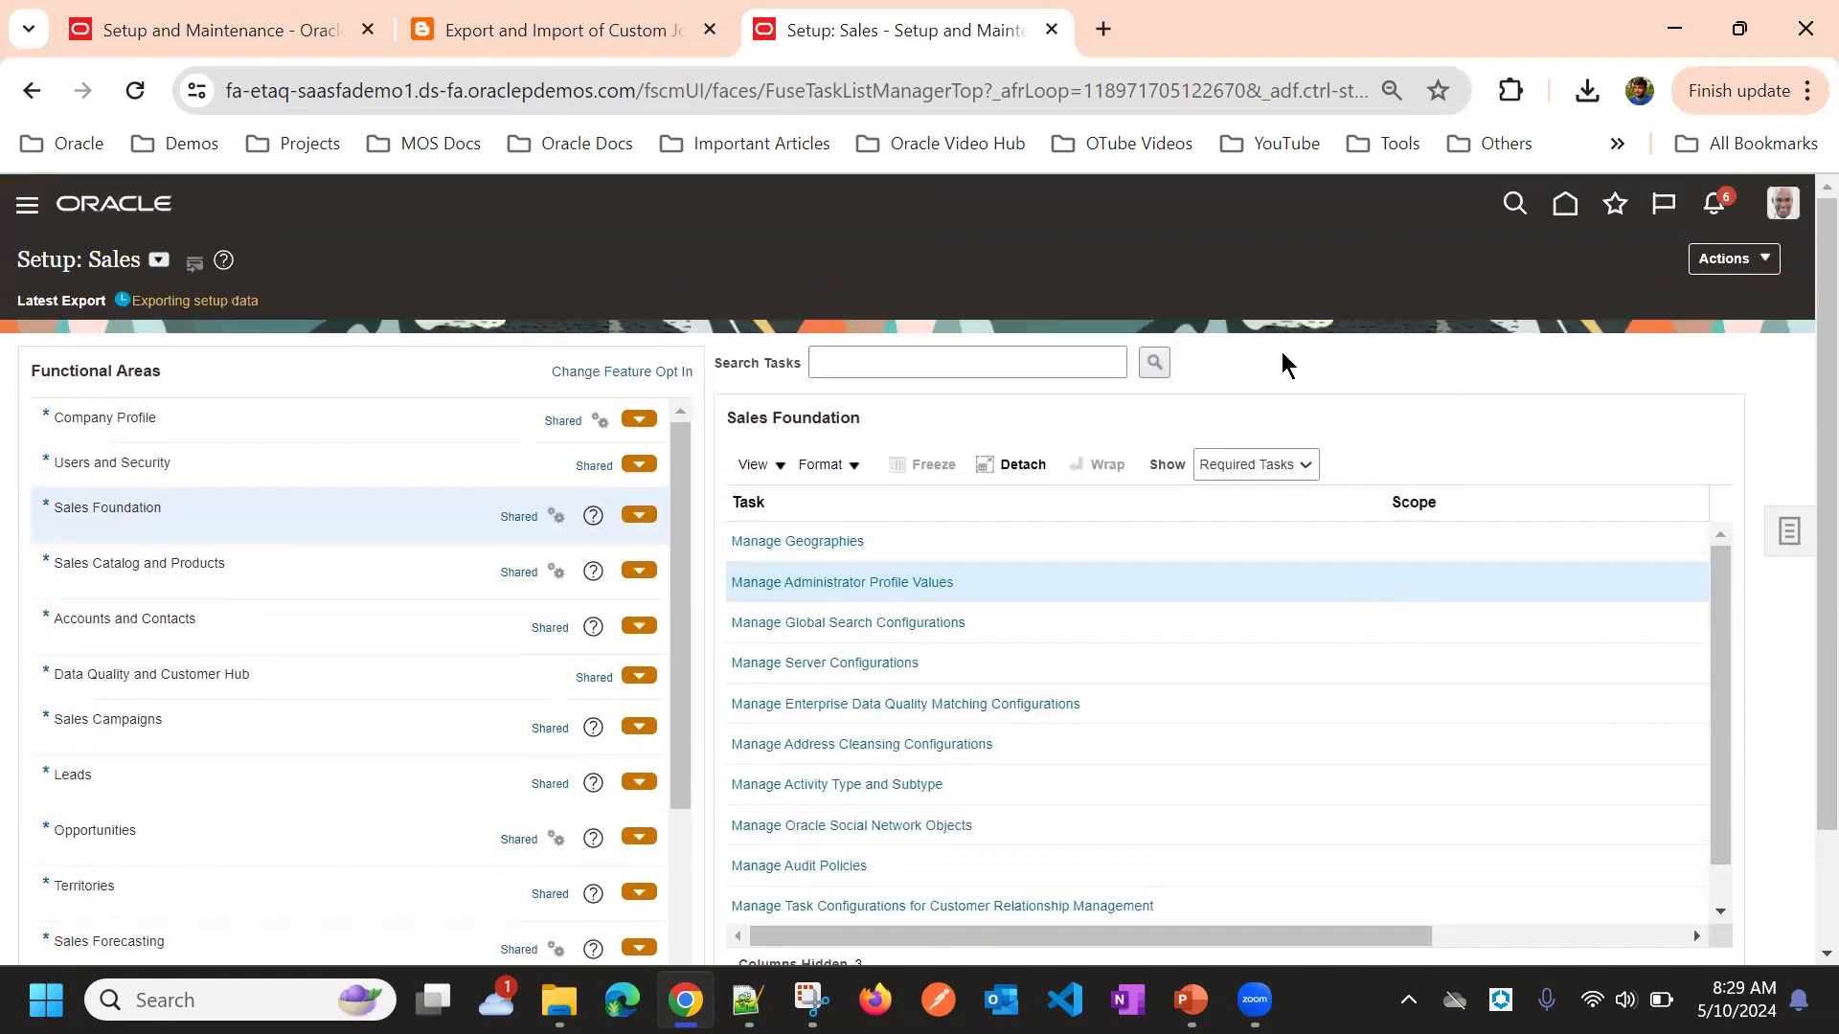
scroll(1031, 665, "down", 2)
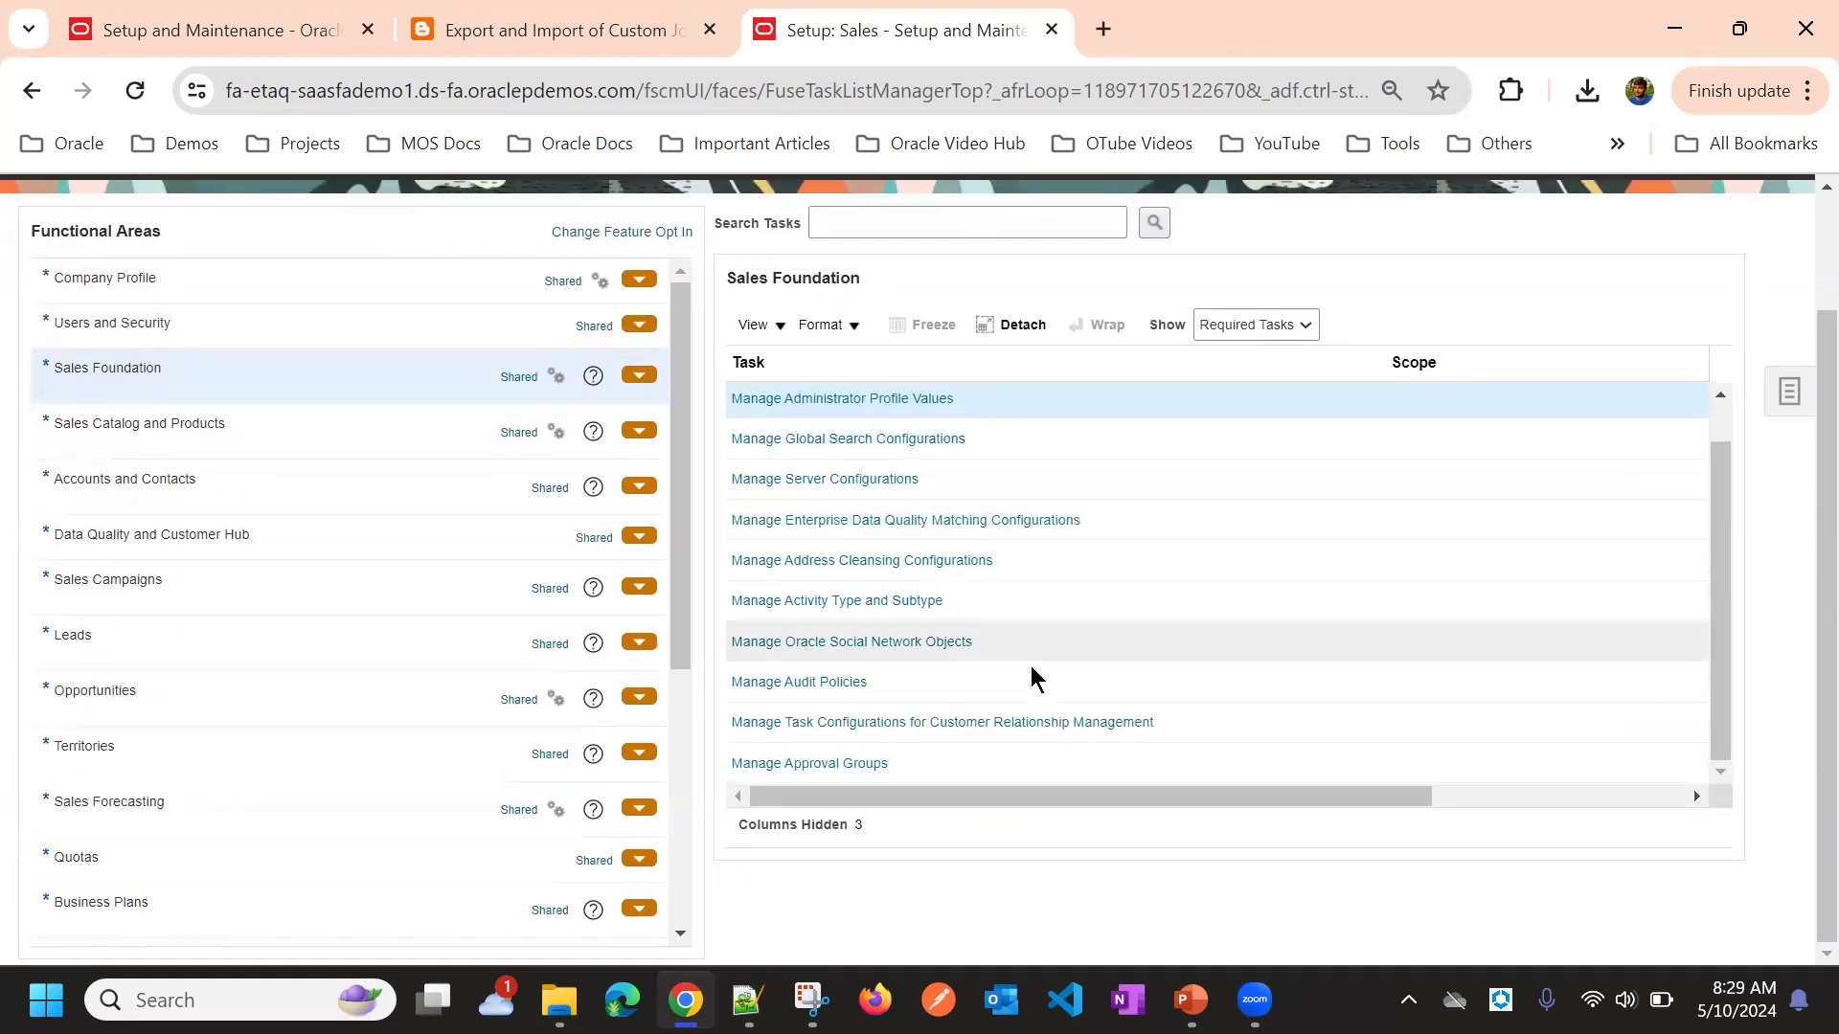
scroll(650, 704, "up", 2)
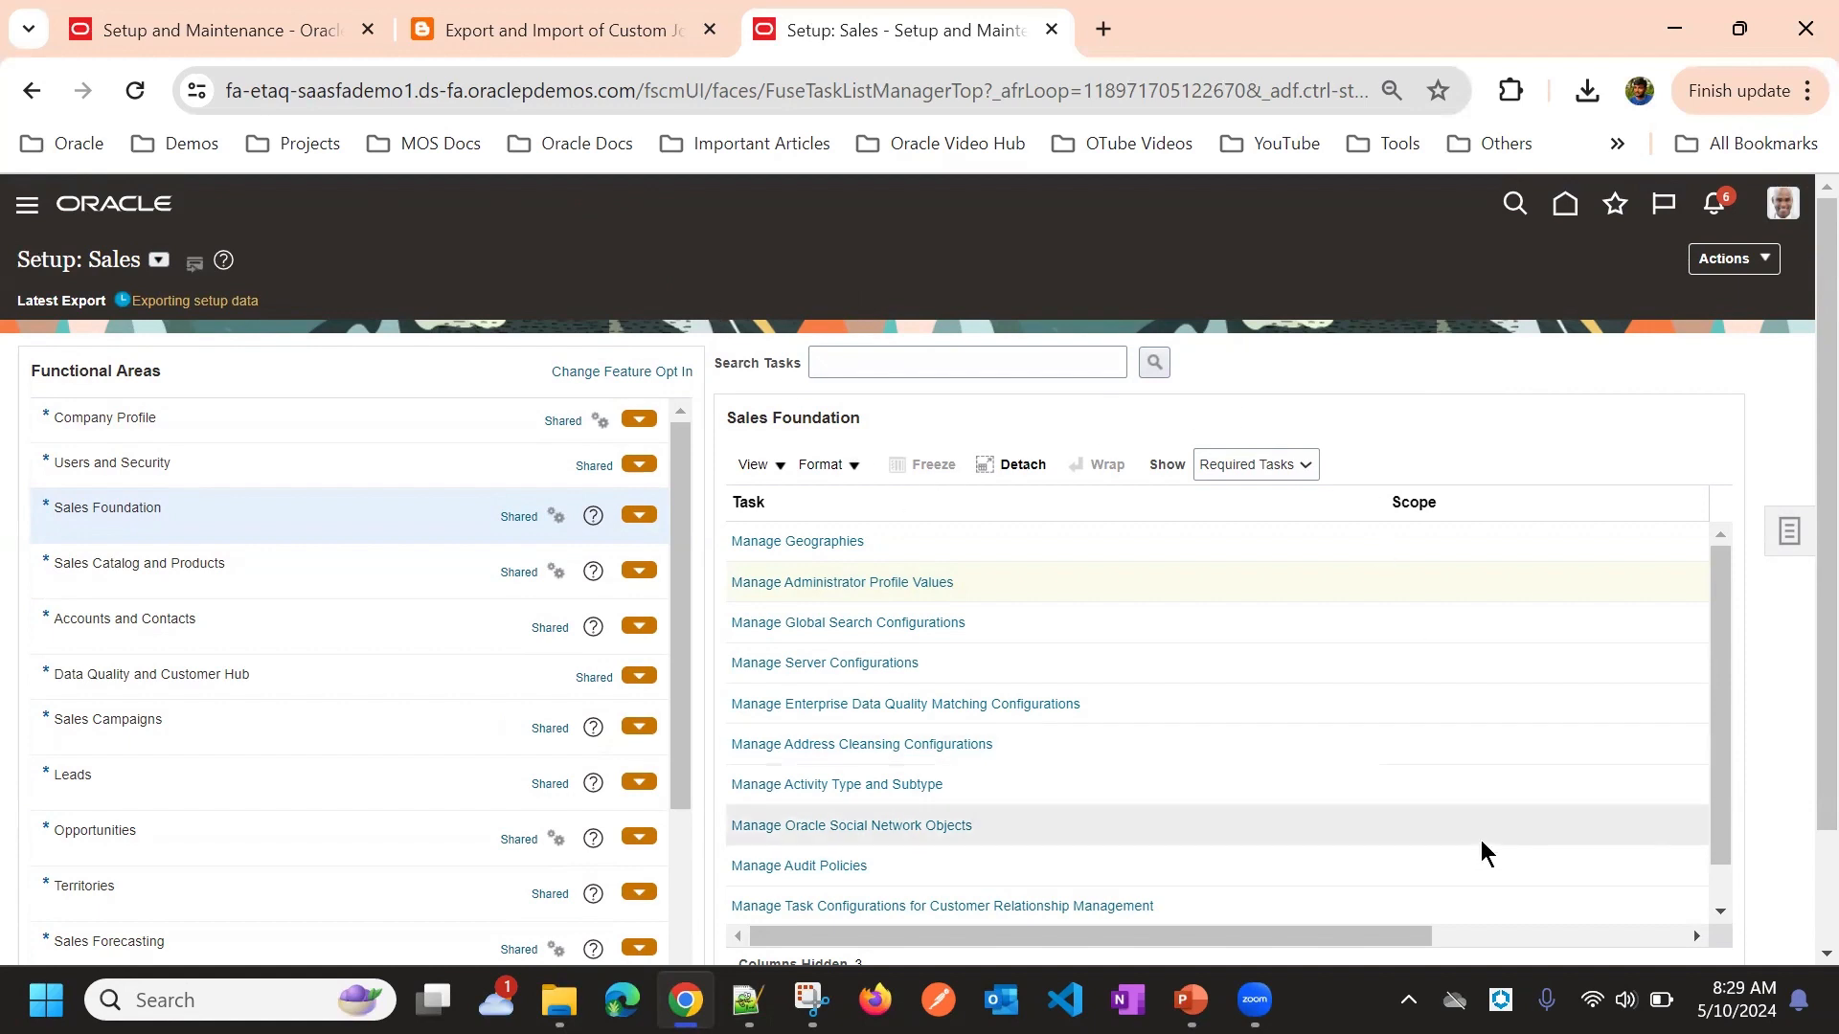
scroll(1378, 645, "down", 2)
scroll(1287, 845, "up", 2)
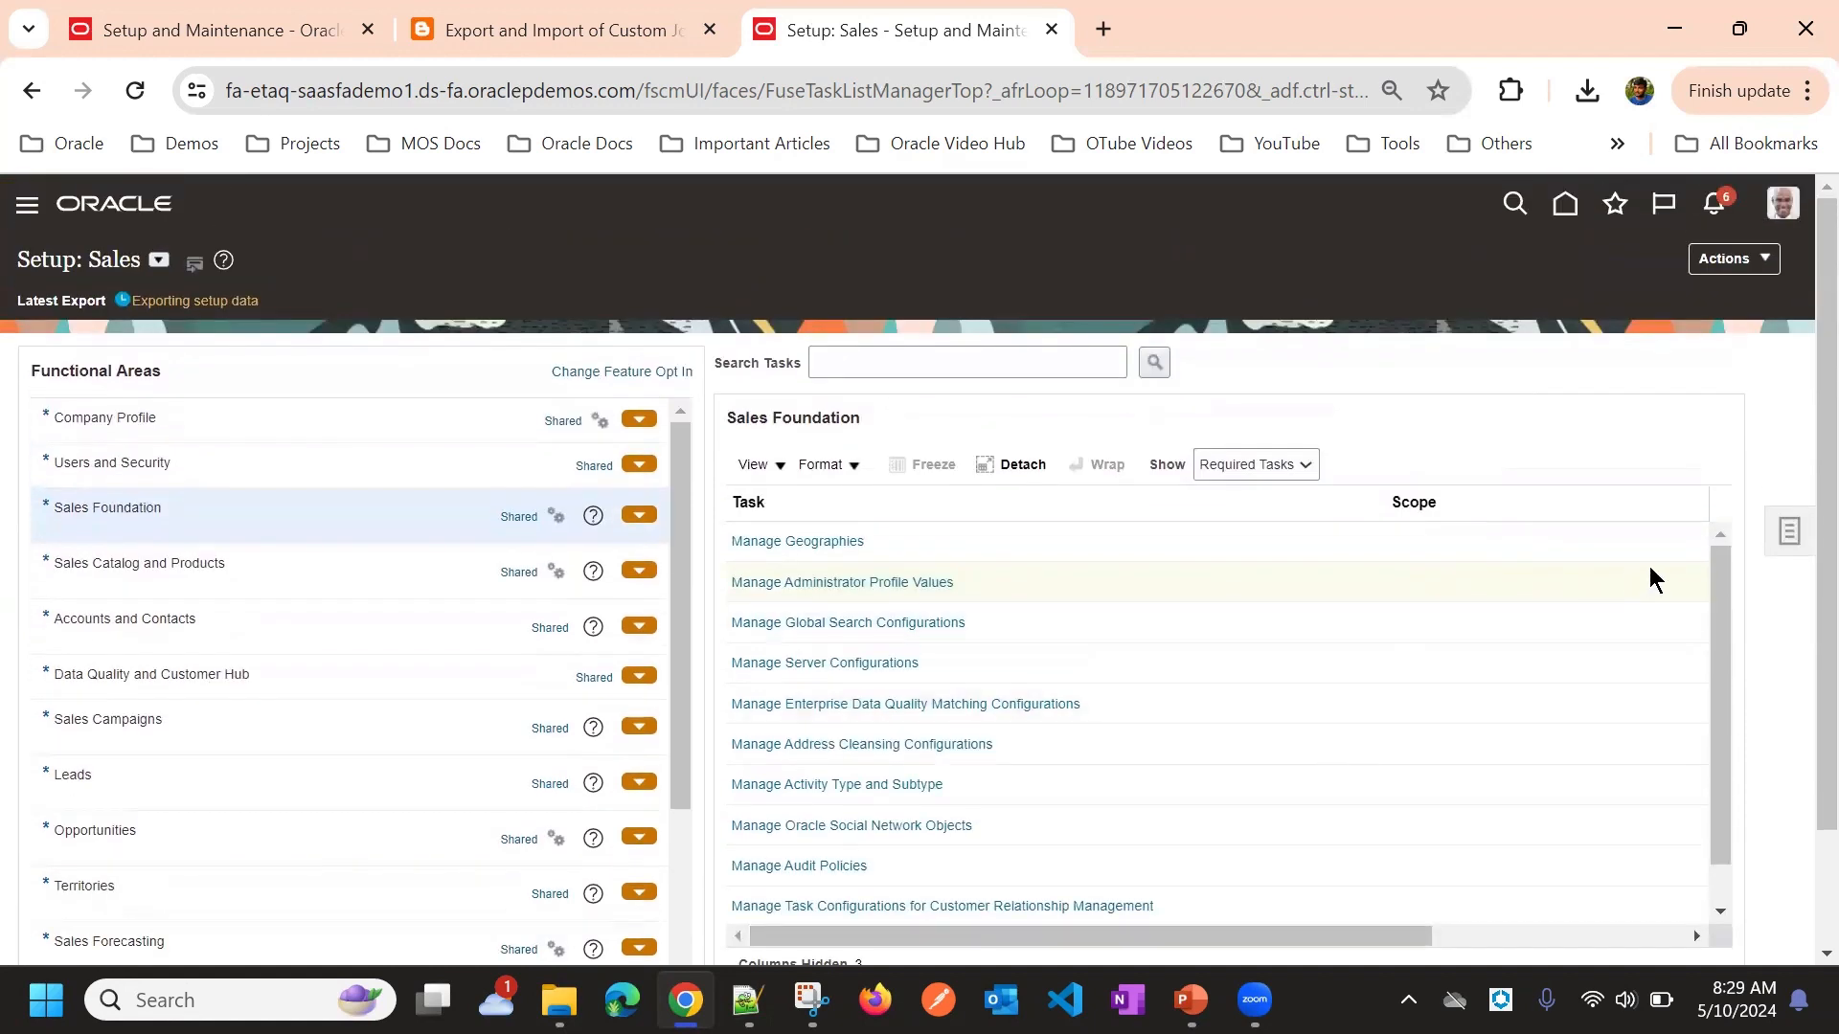
Open the Manage Configuration Packages page from the Sales setup
left_click(1787, 531)
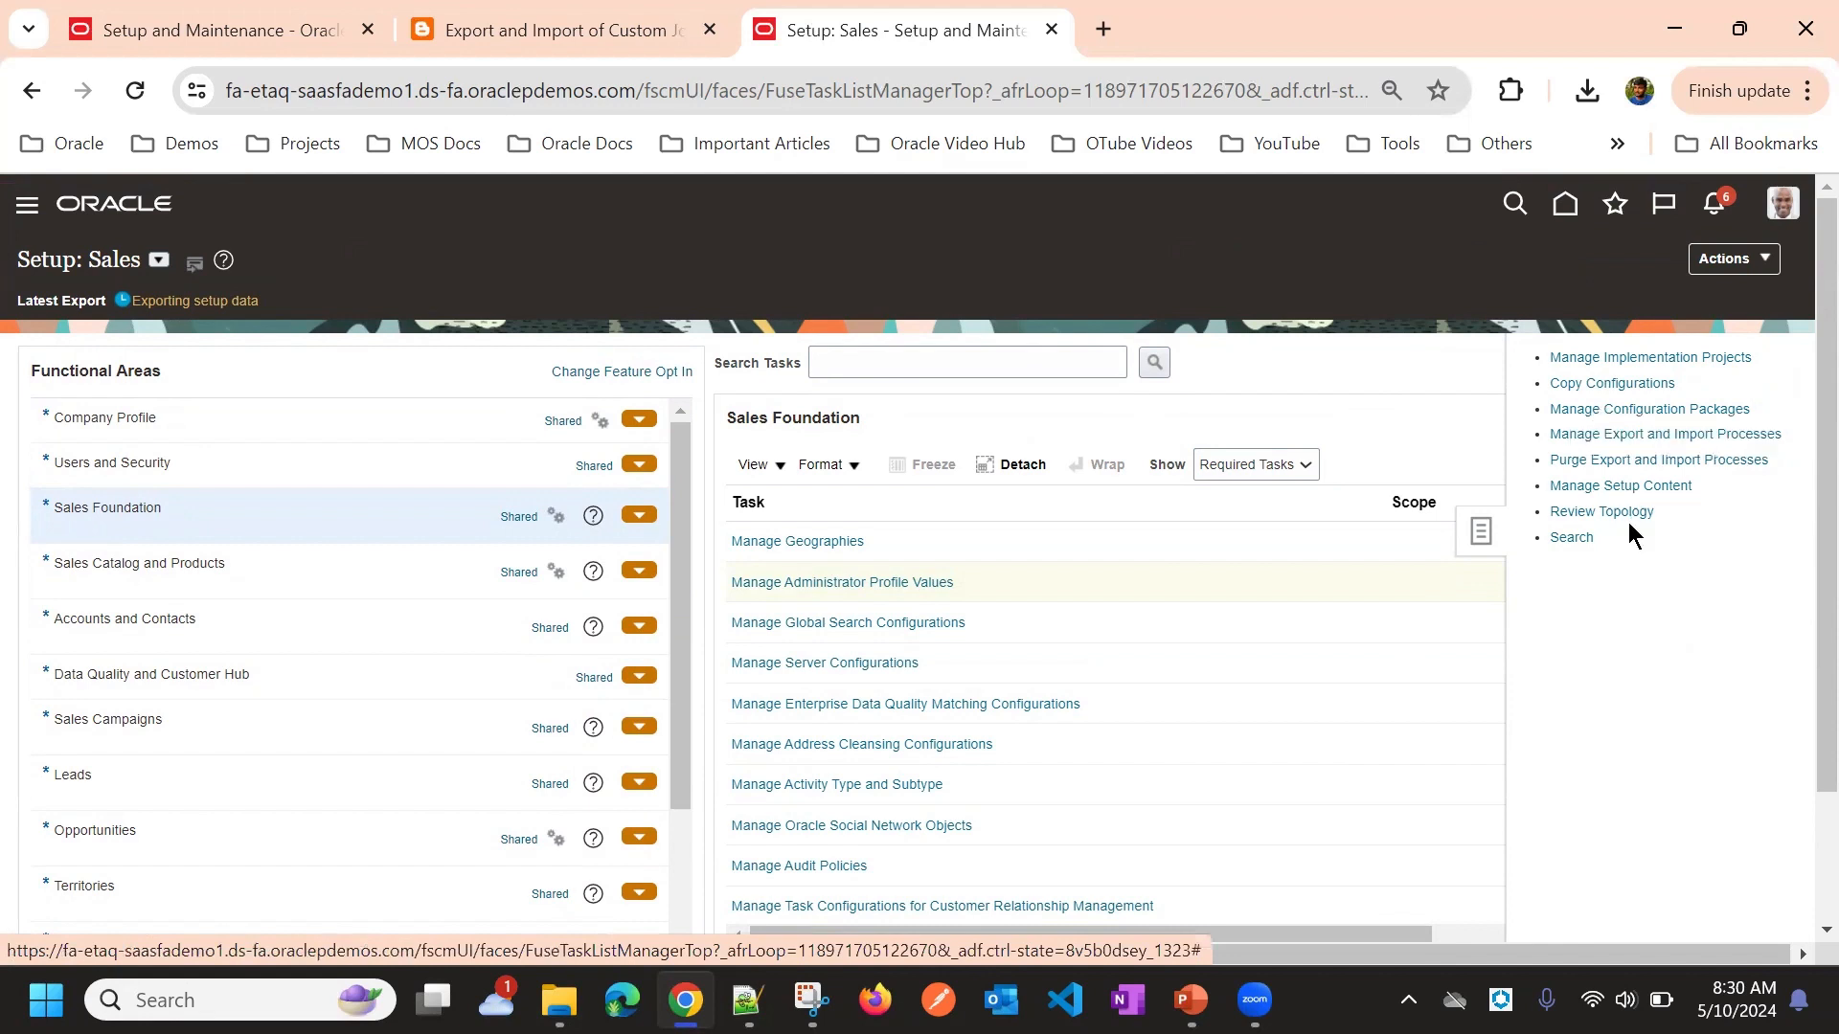
left_click(1480, 531)
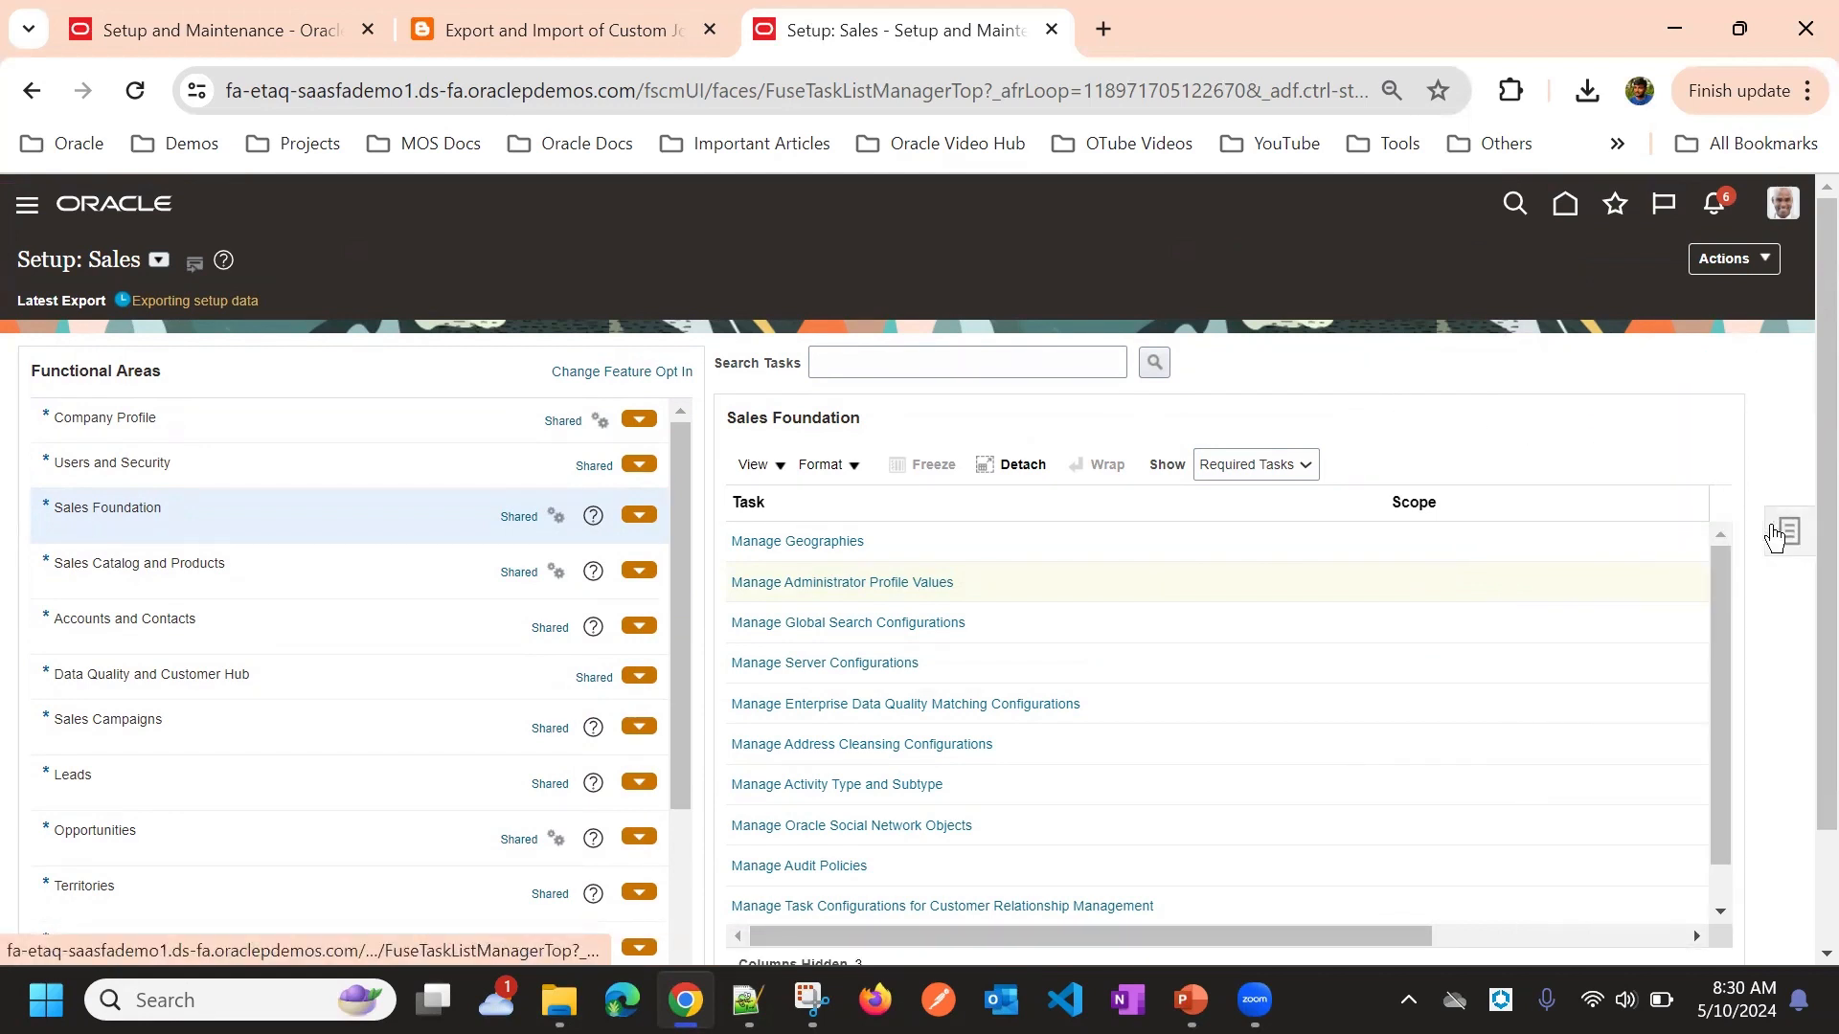
left_click(1781, 534)
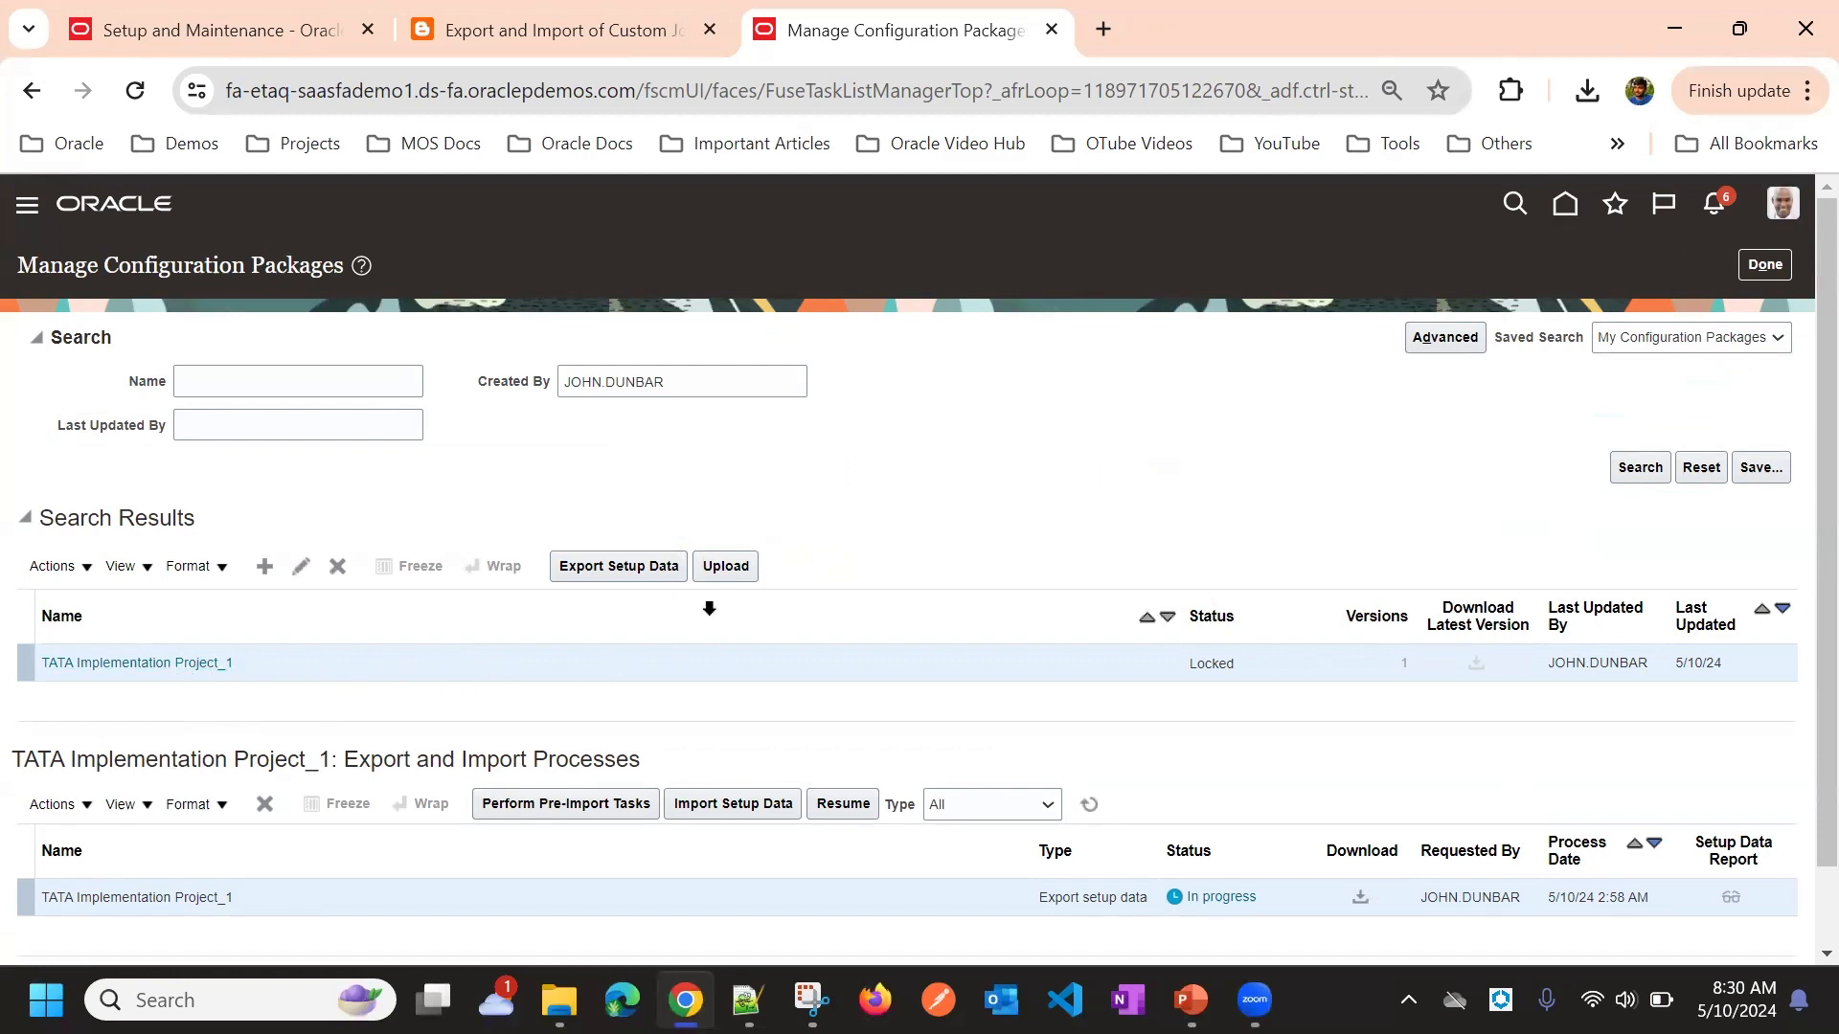
View the Export Setup Data options of the TATA Implementation Project_1 configuration package and leave them without submitting
scroll(874, 493, "down", 1)
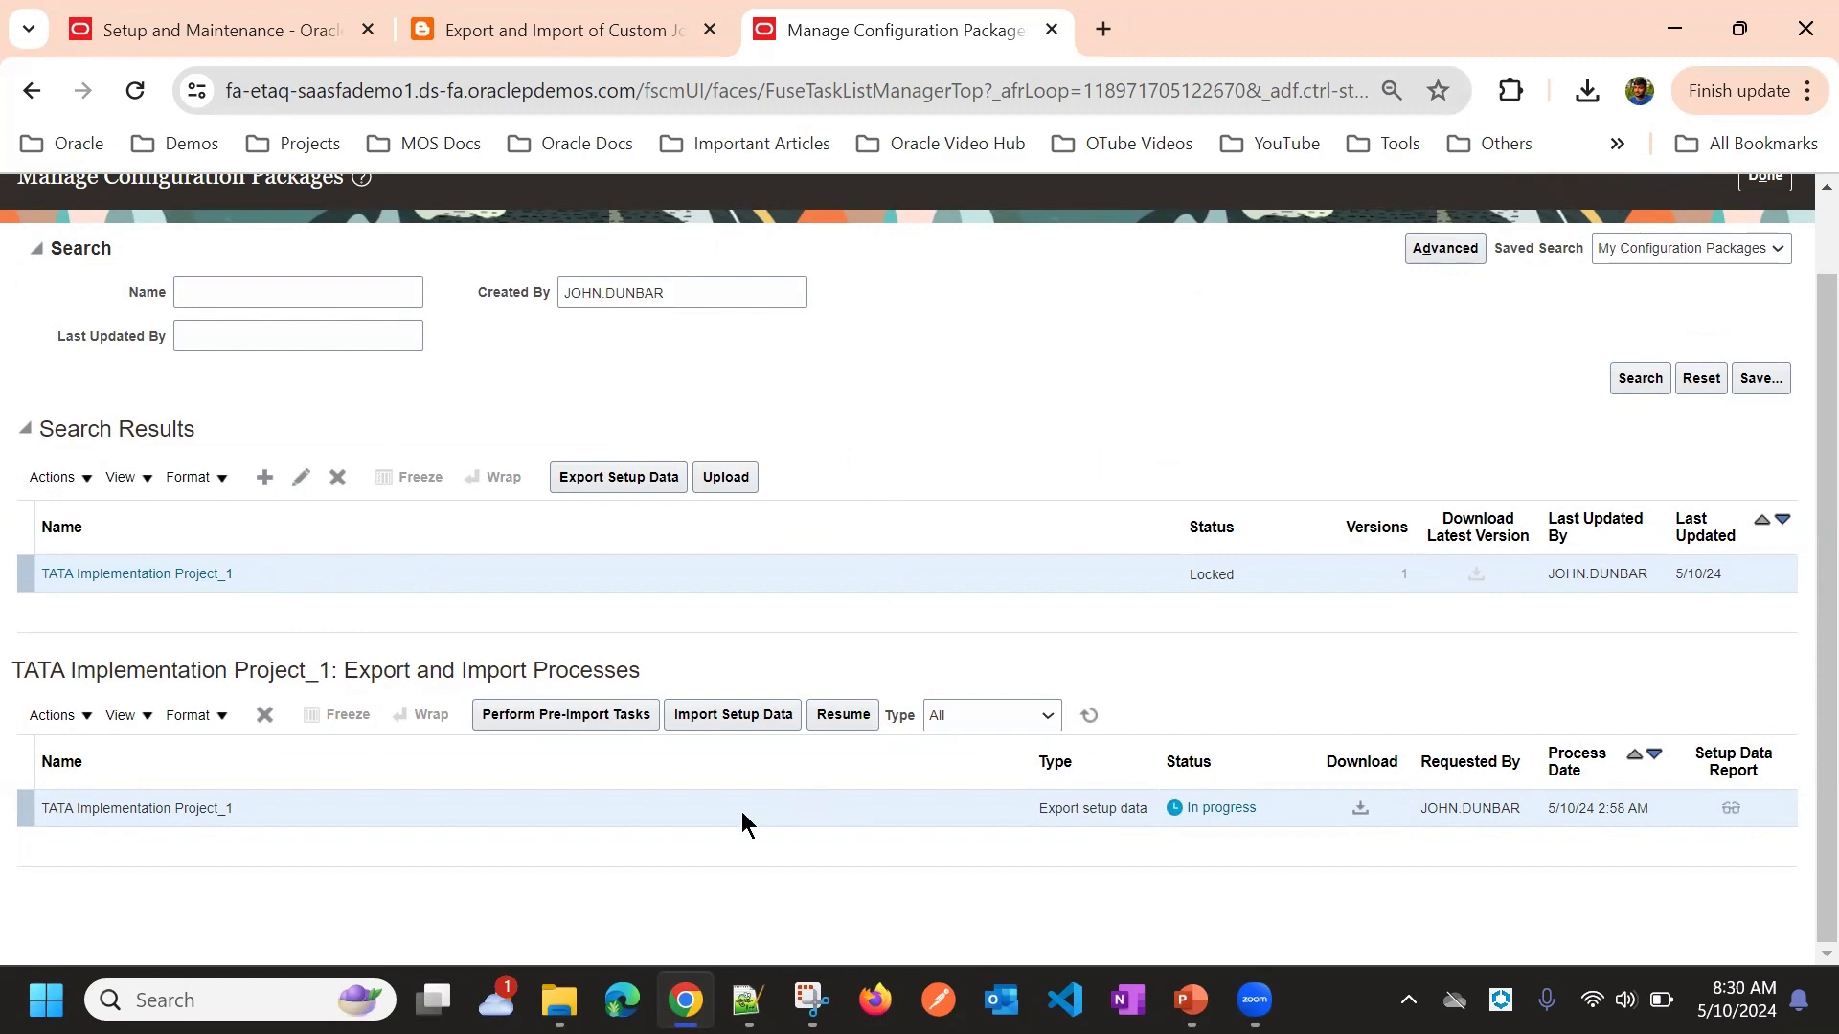
left_click(636, 473)
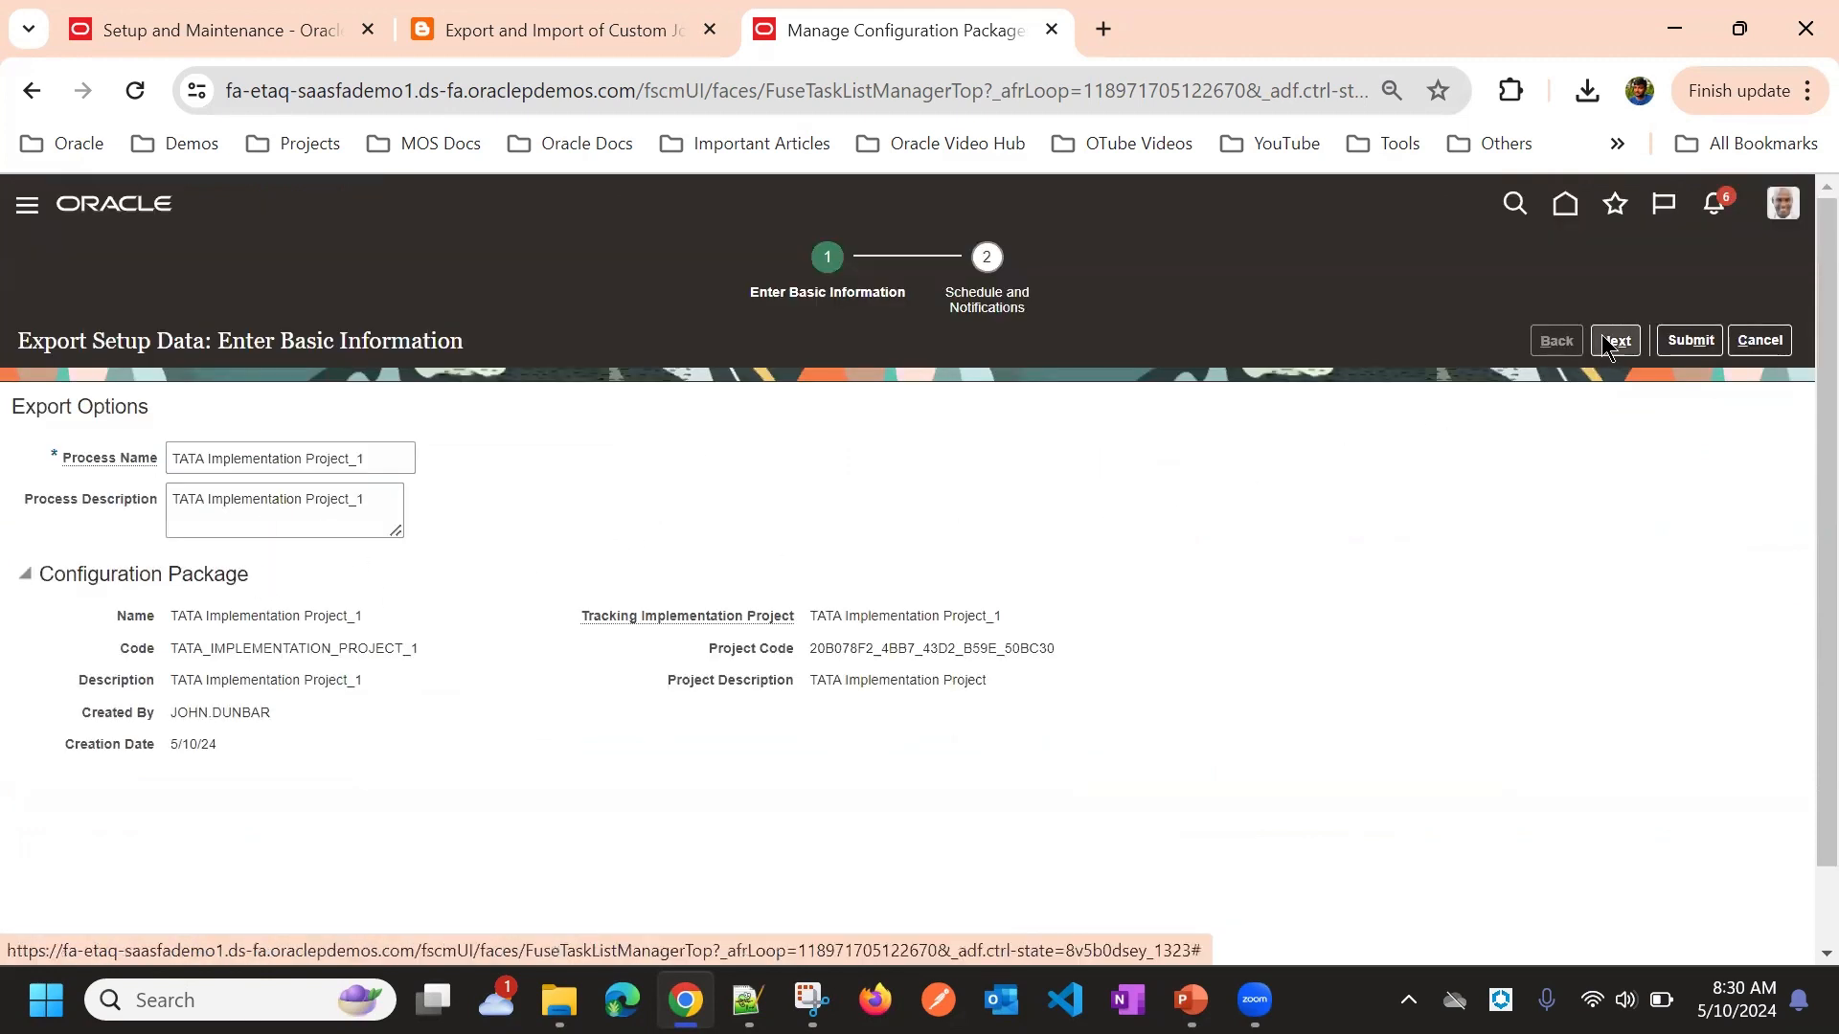
left_click(1759, 341)
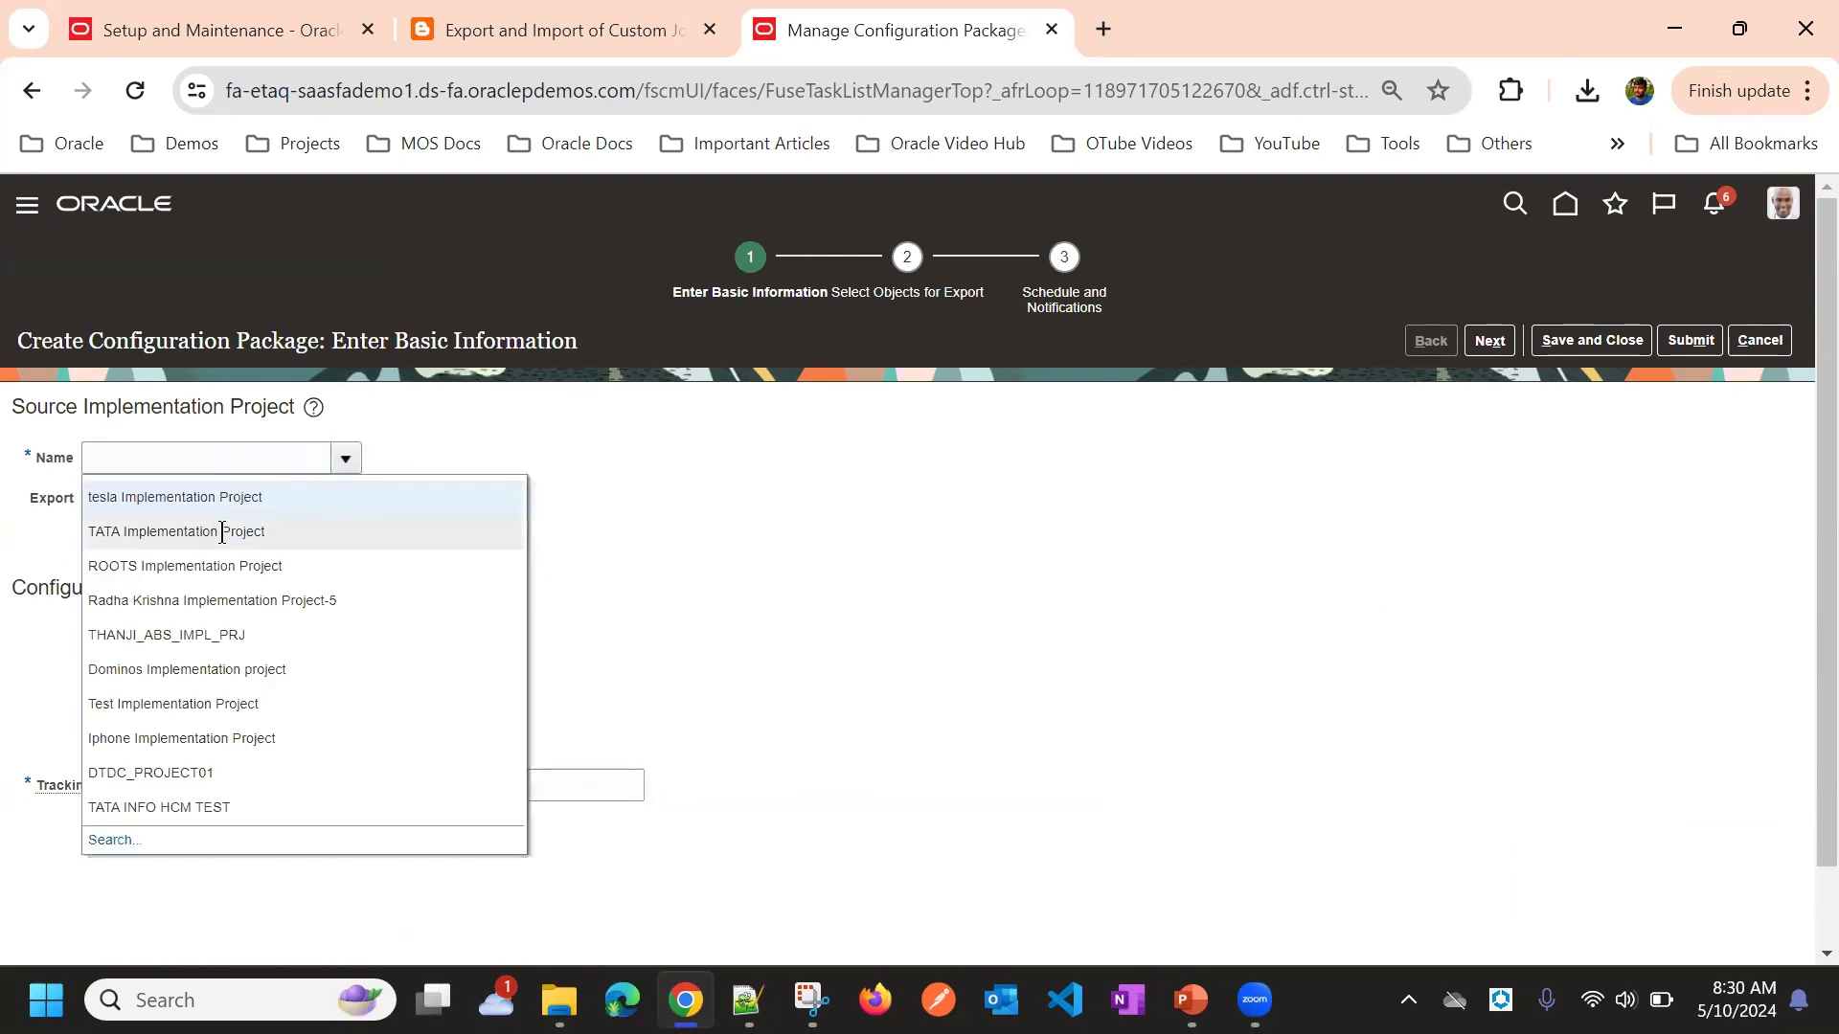
Choose TATA Implementation Project as the source of the new configuration package and proceed to selecting objects for export
left_click(879, 469)
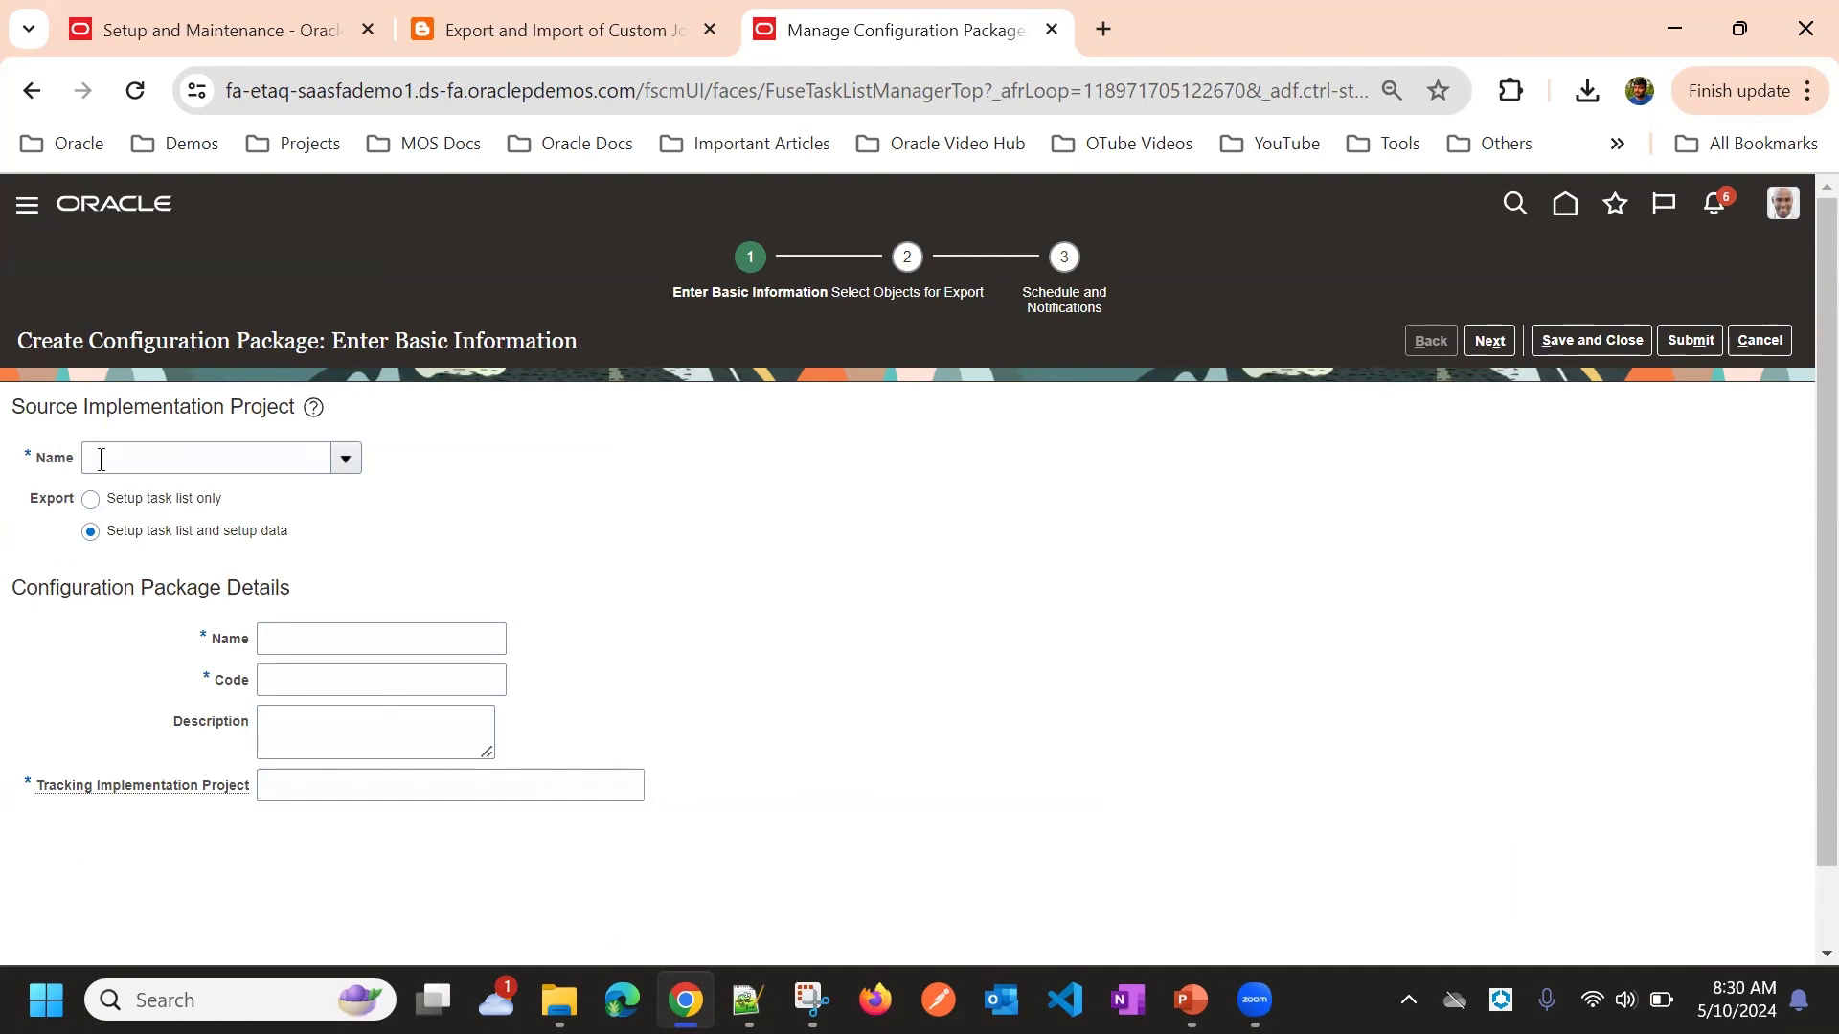
left_click(346, 458)
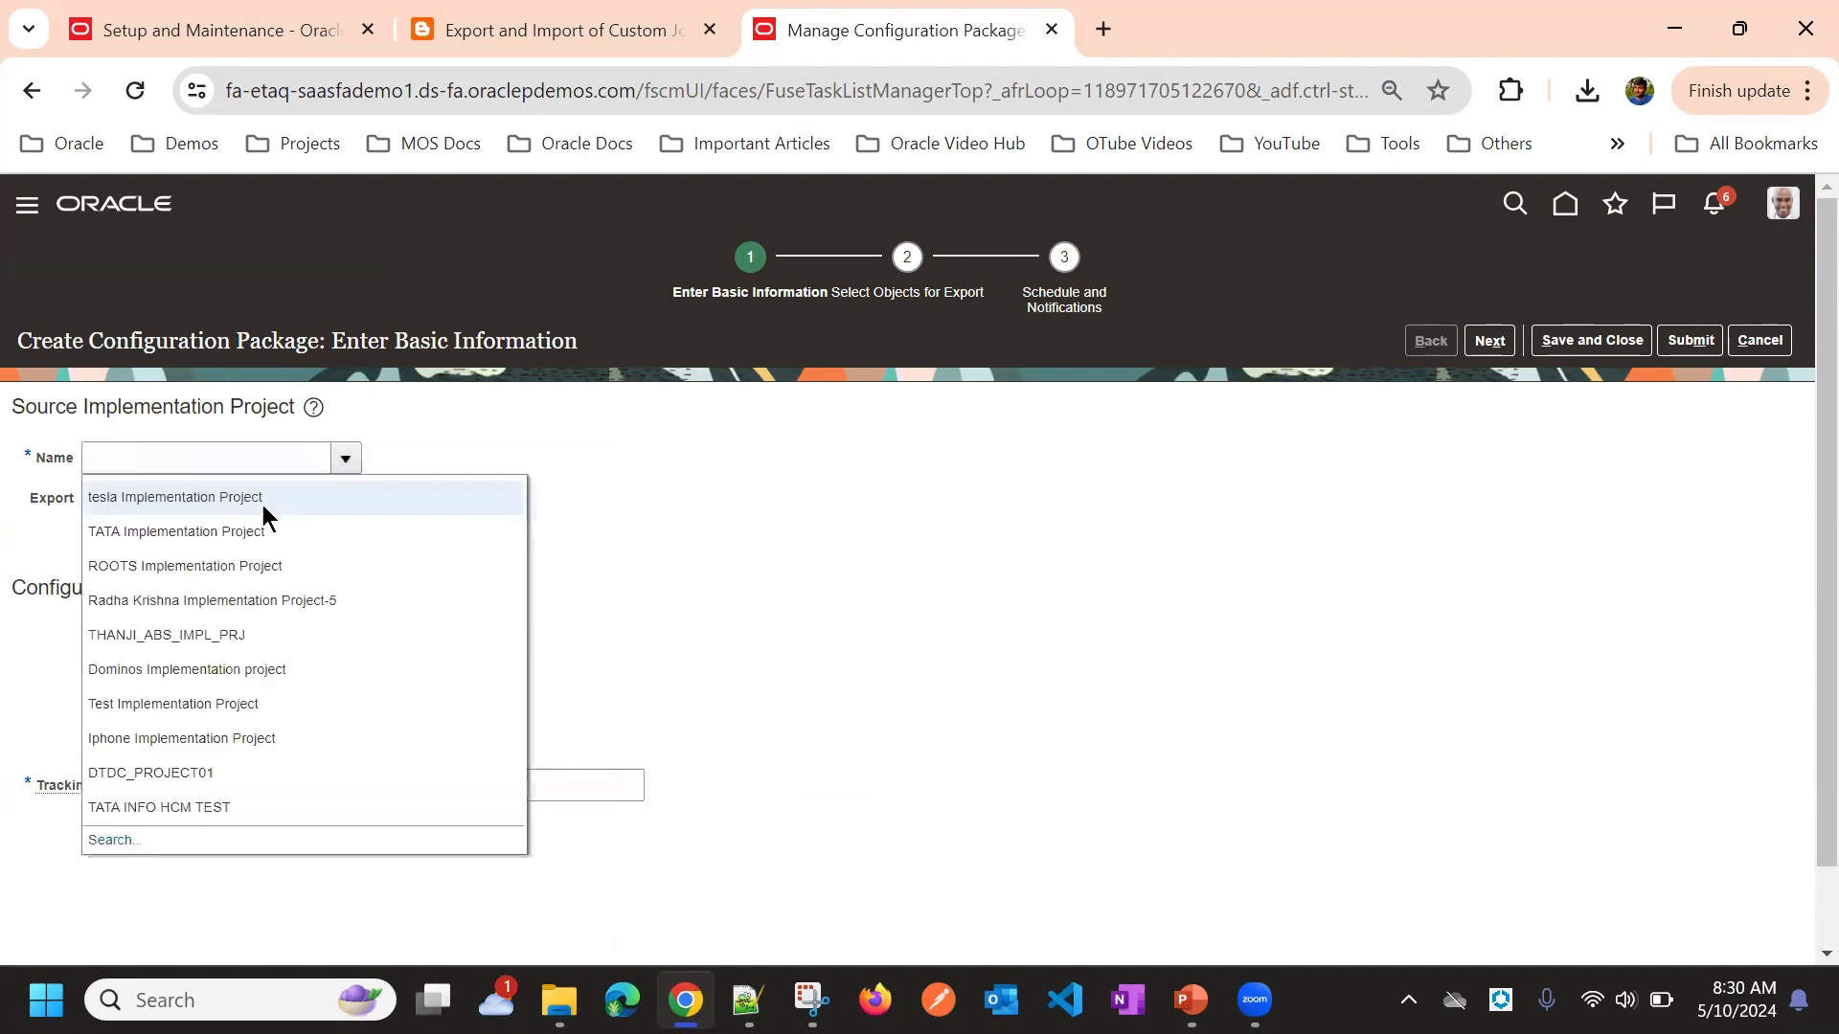
left_click(792, 418)
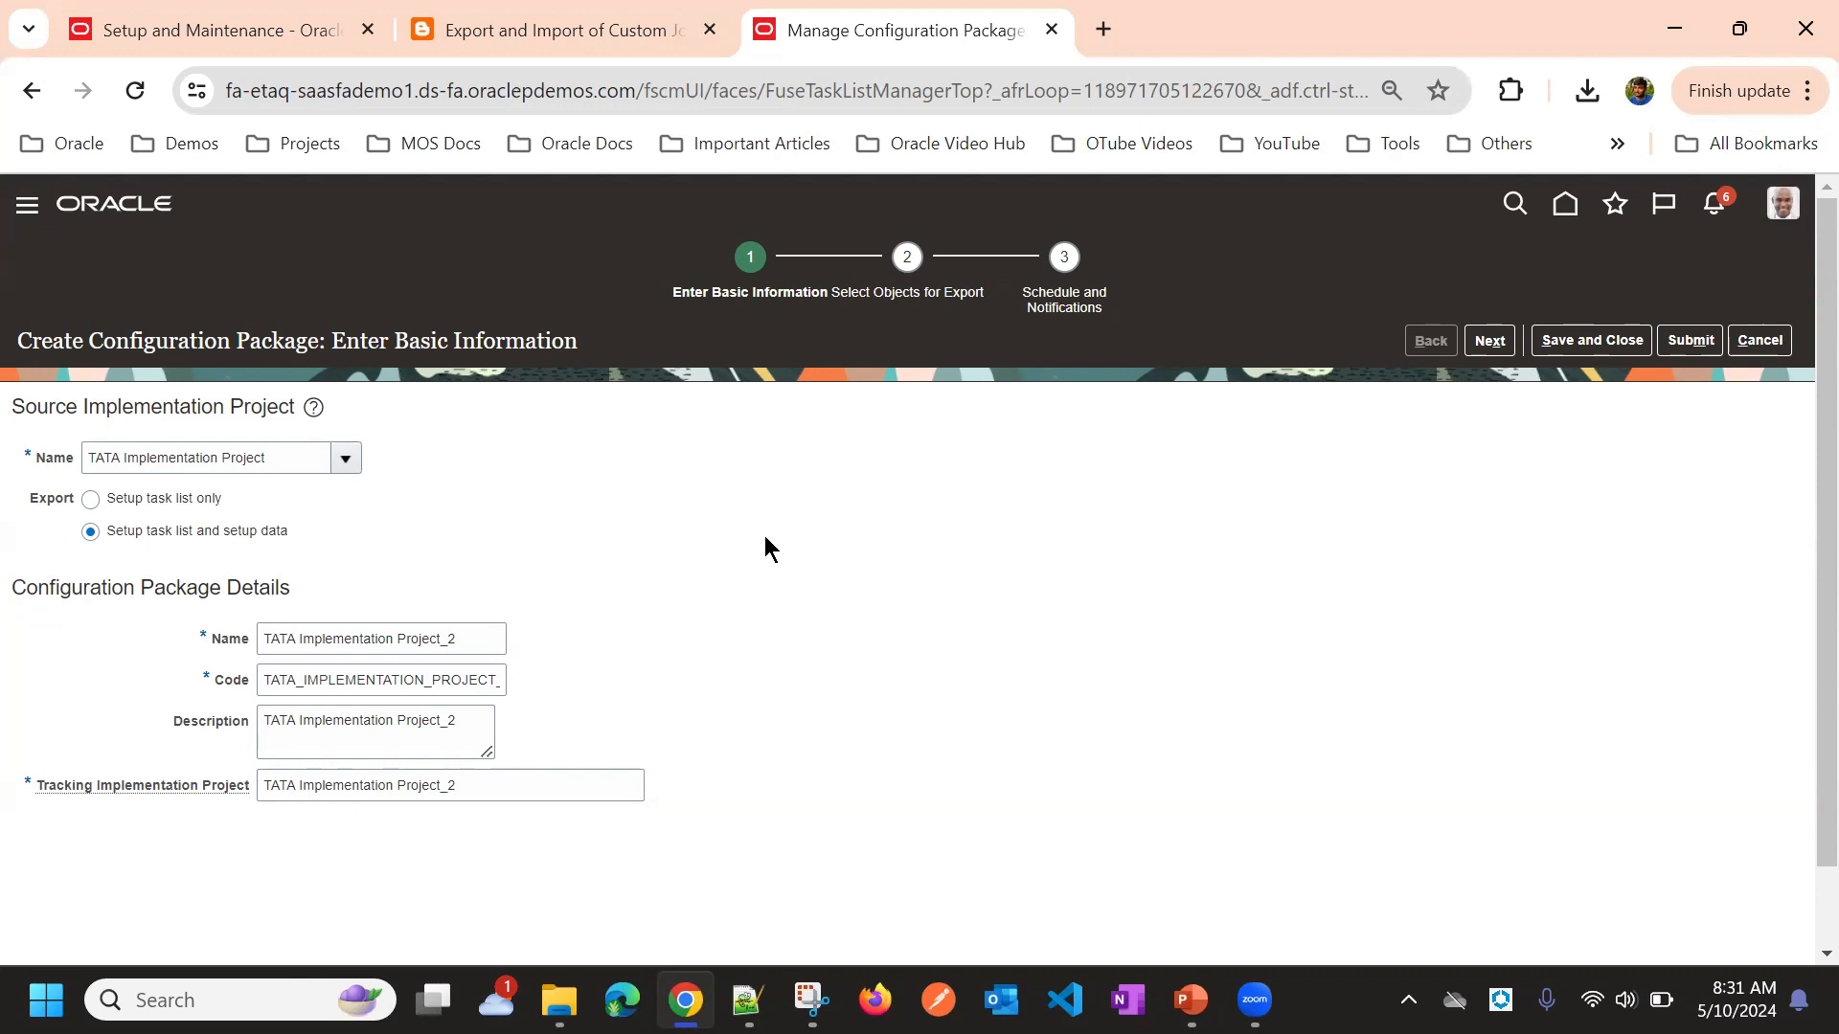
left_click(1489, 341)
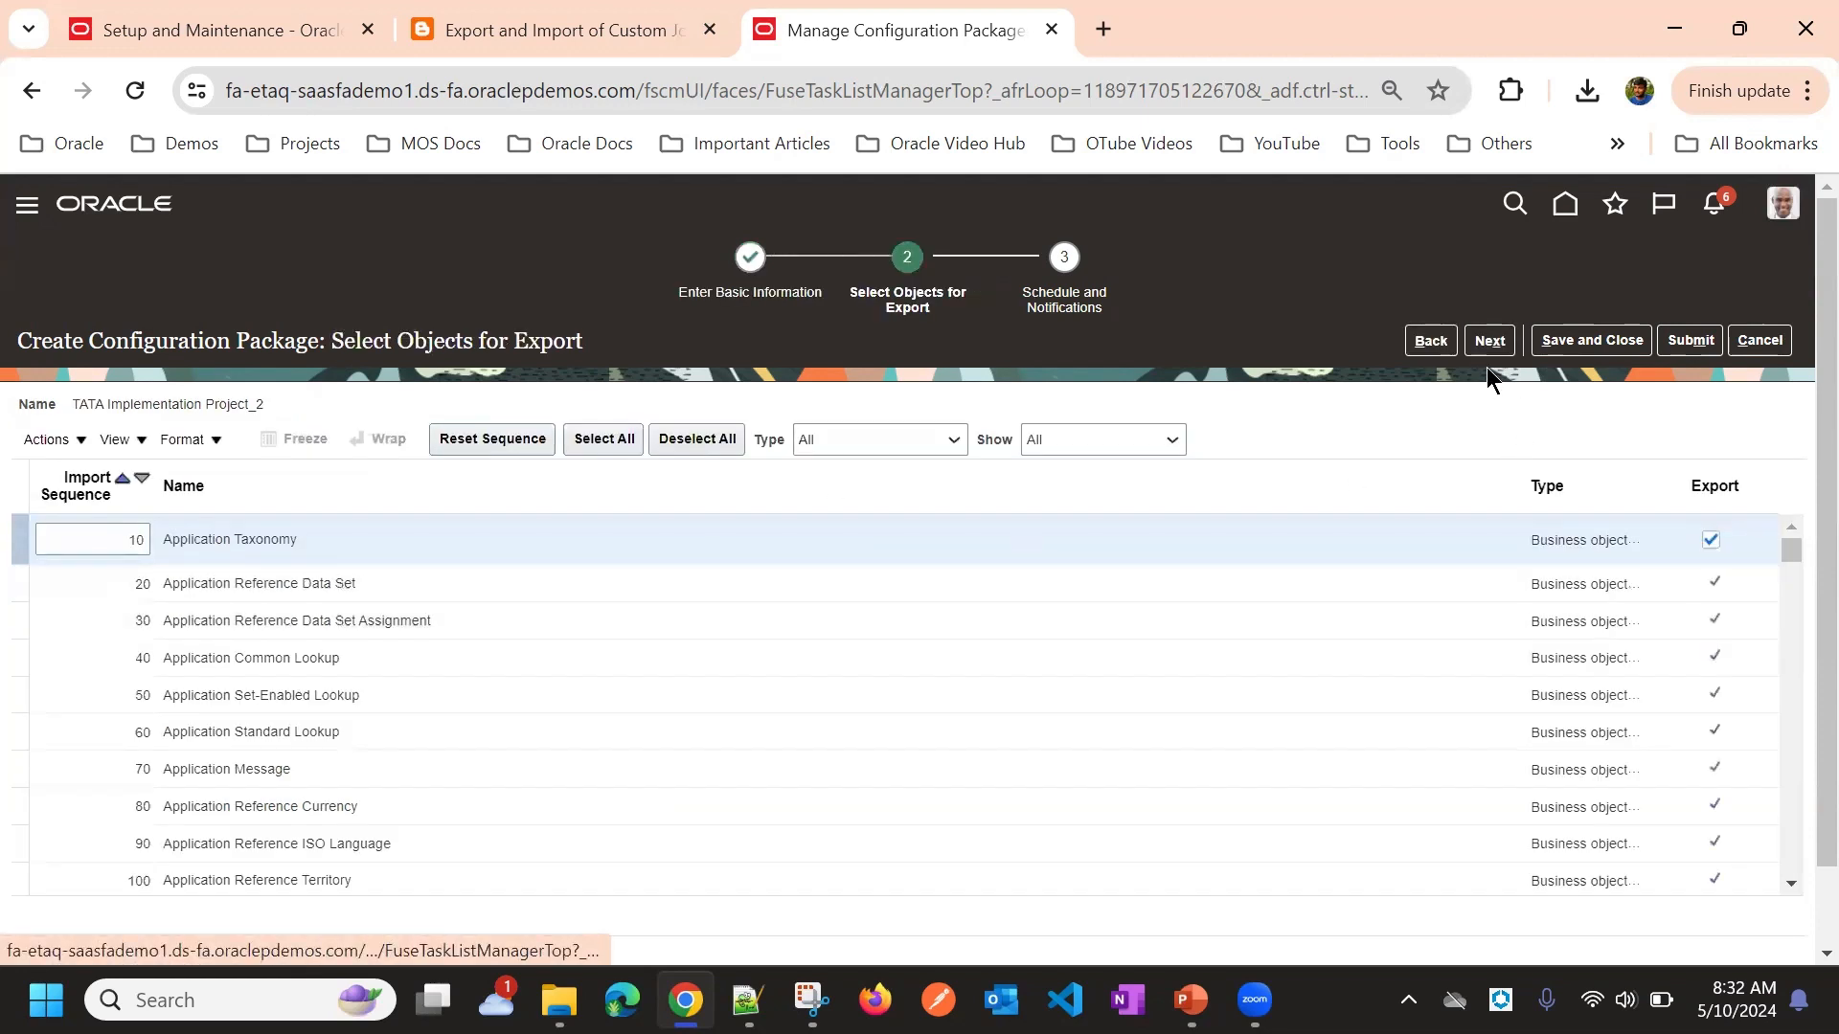
Review the export option, export objects and scheduling pages of the new configuration package, and cancel it without saving
left_click(1431, 341)
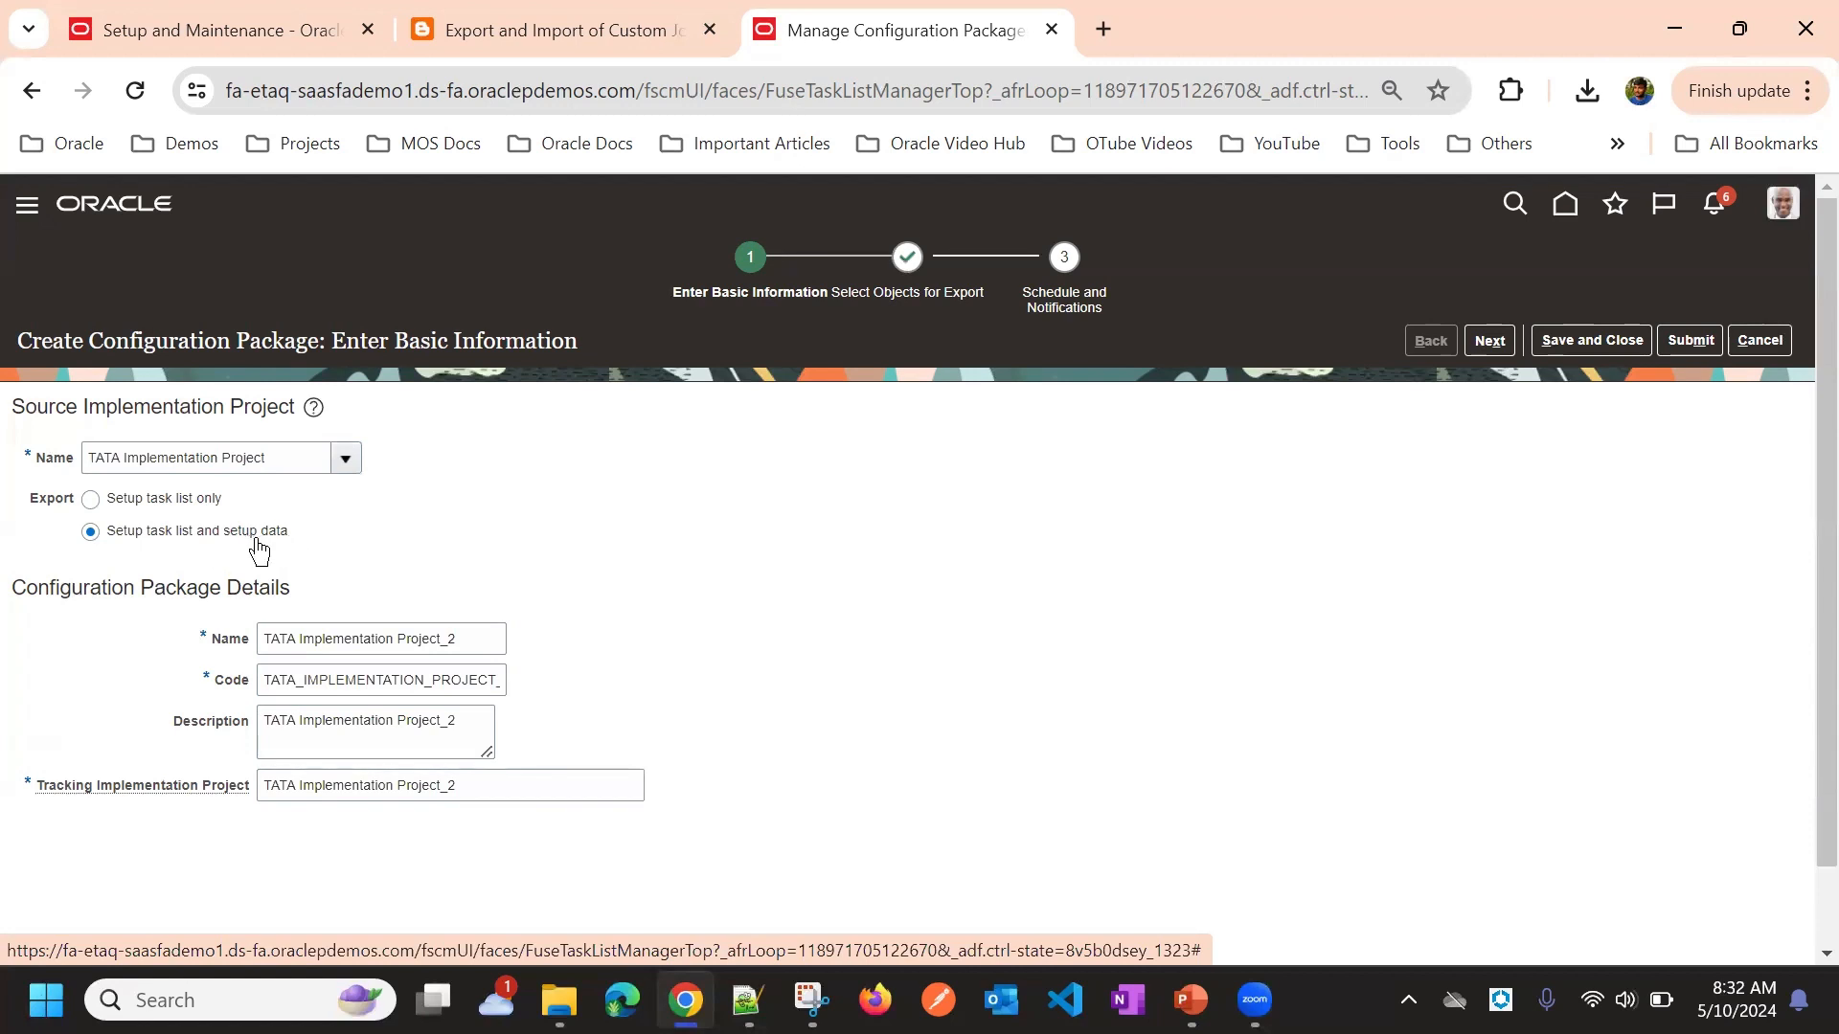
left_click(1489, 341)
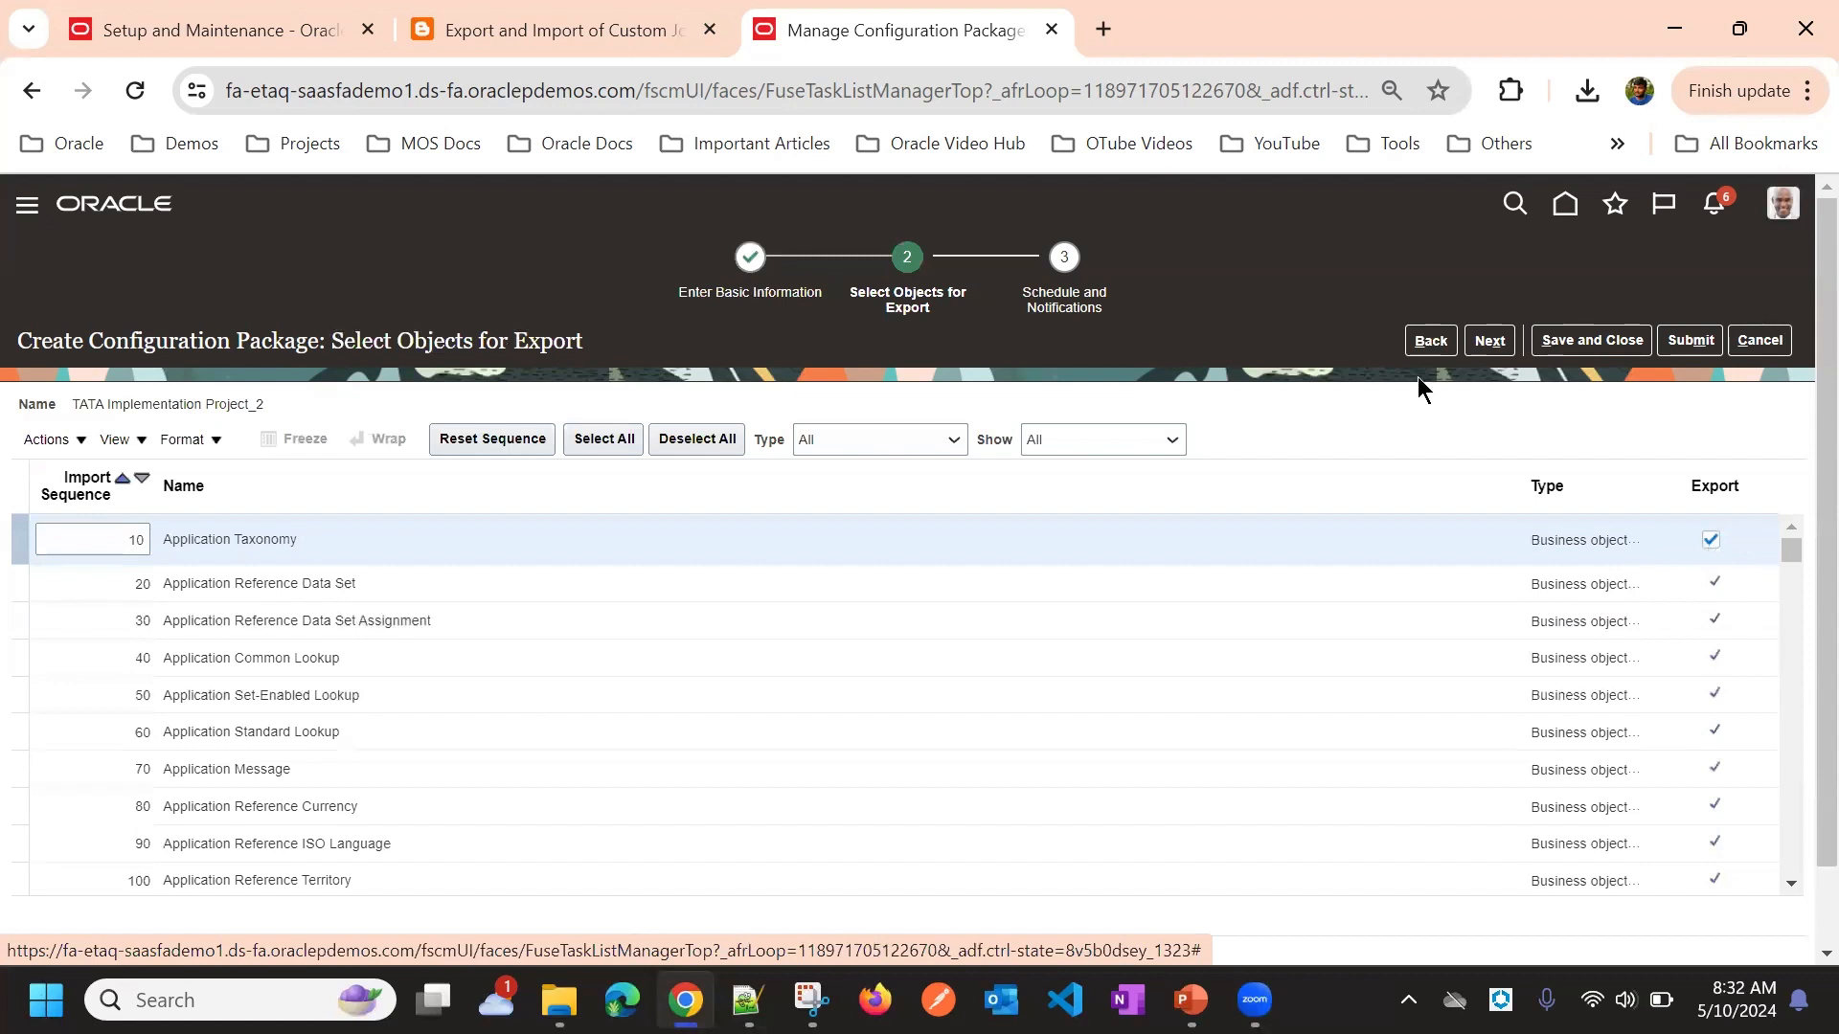
left_click(1487, 344)
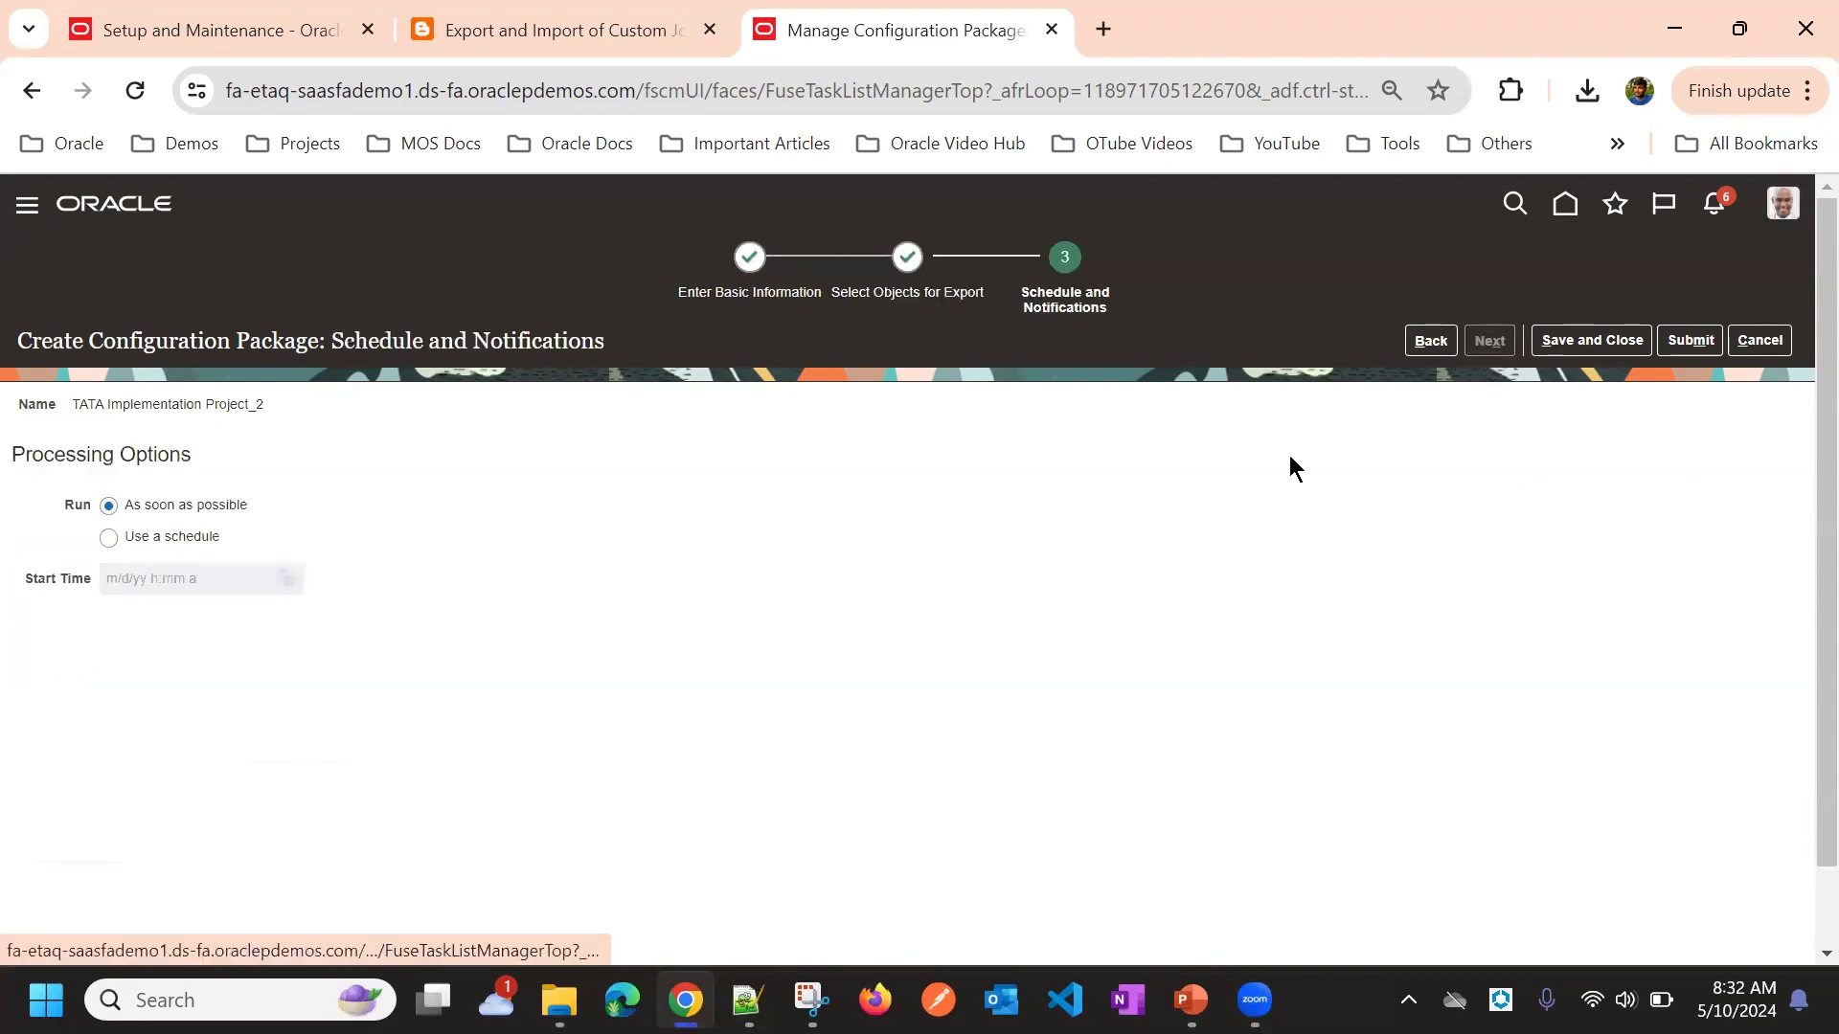
left_click(1750, 346)
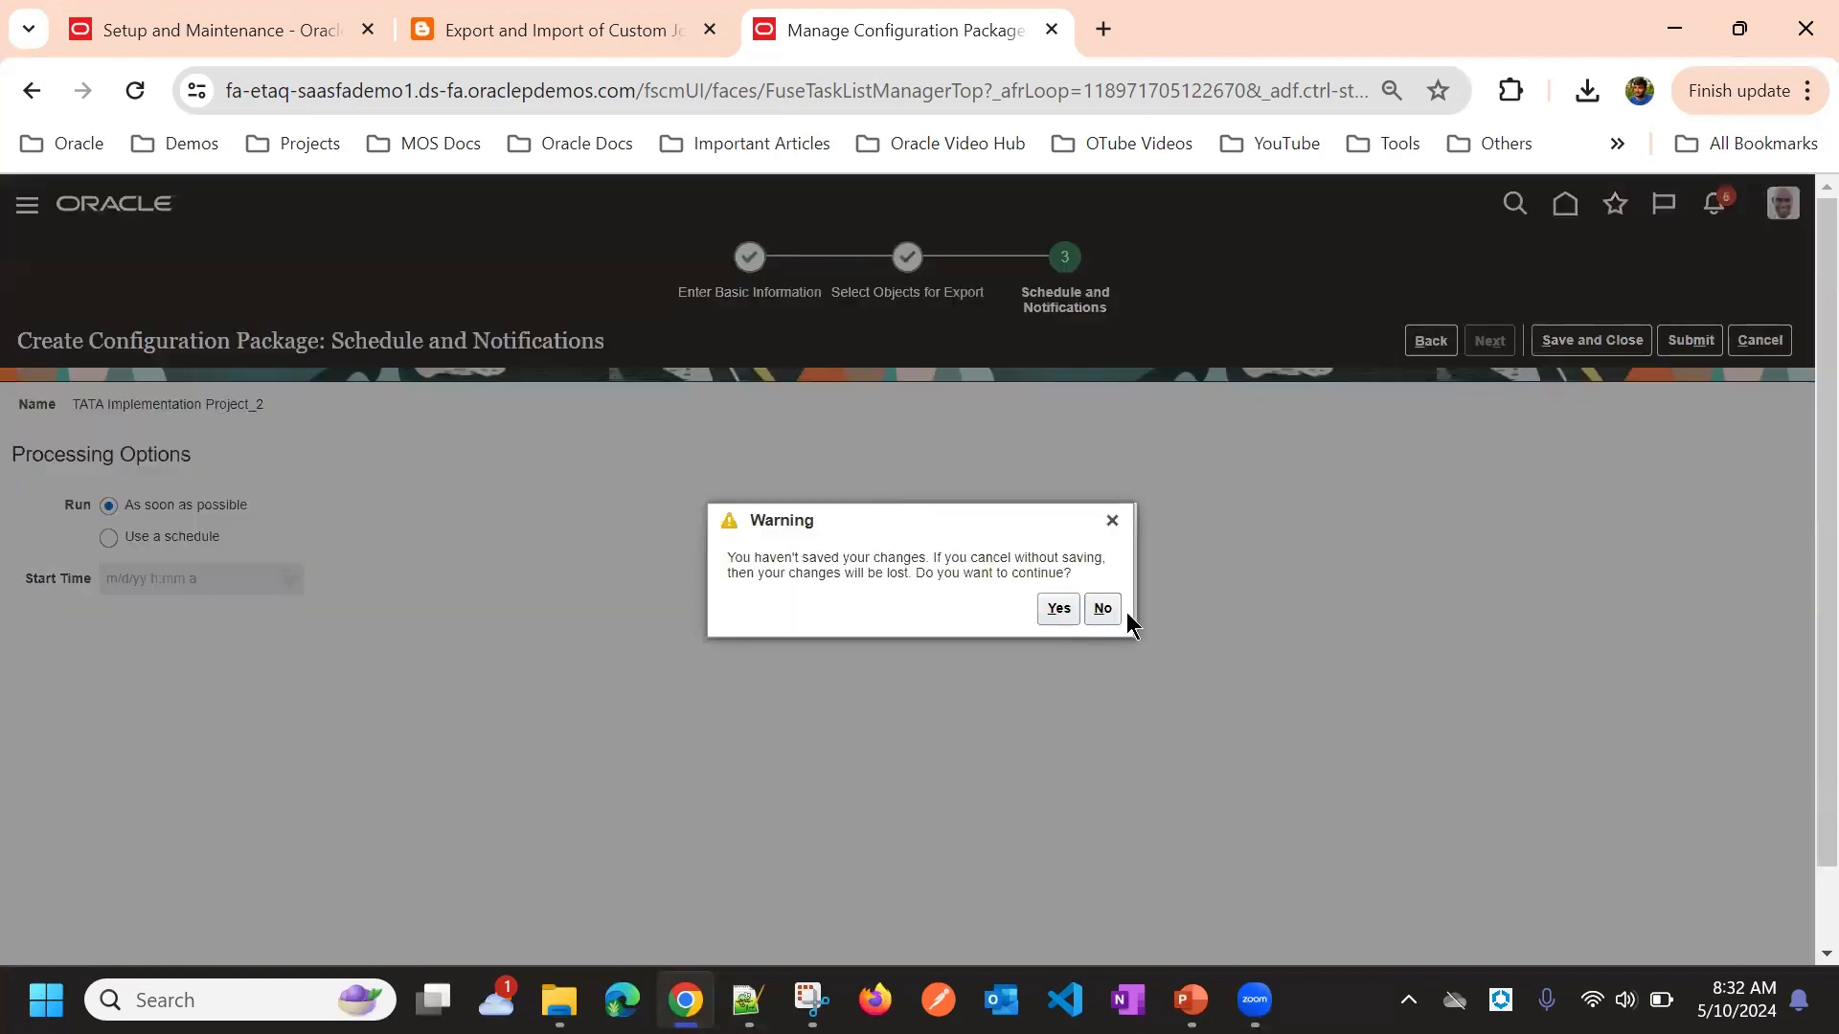
left_click(1058, 608)
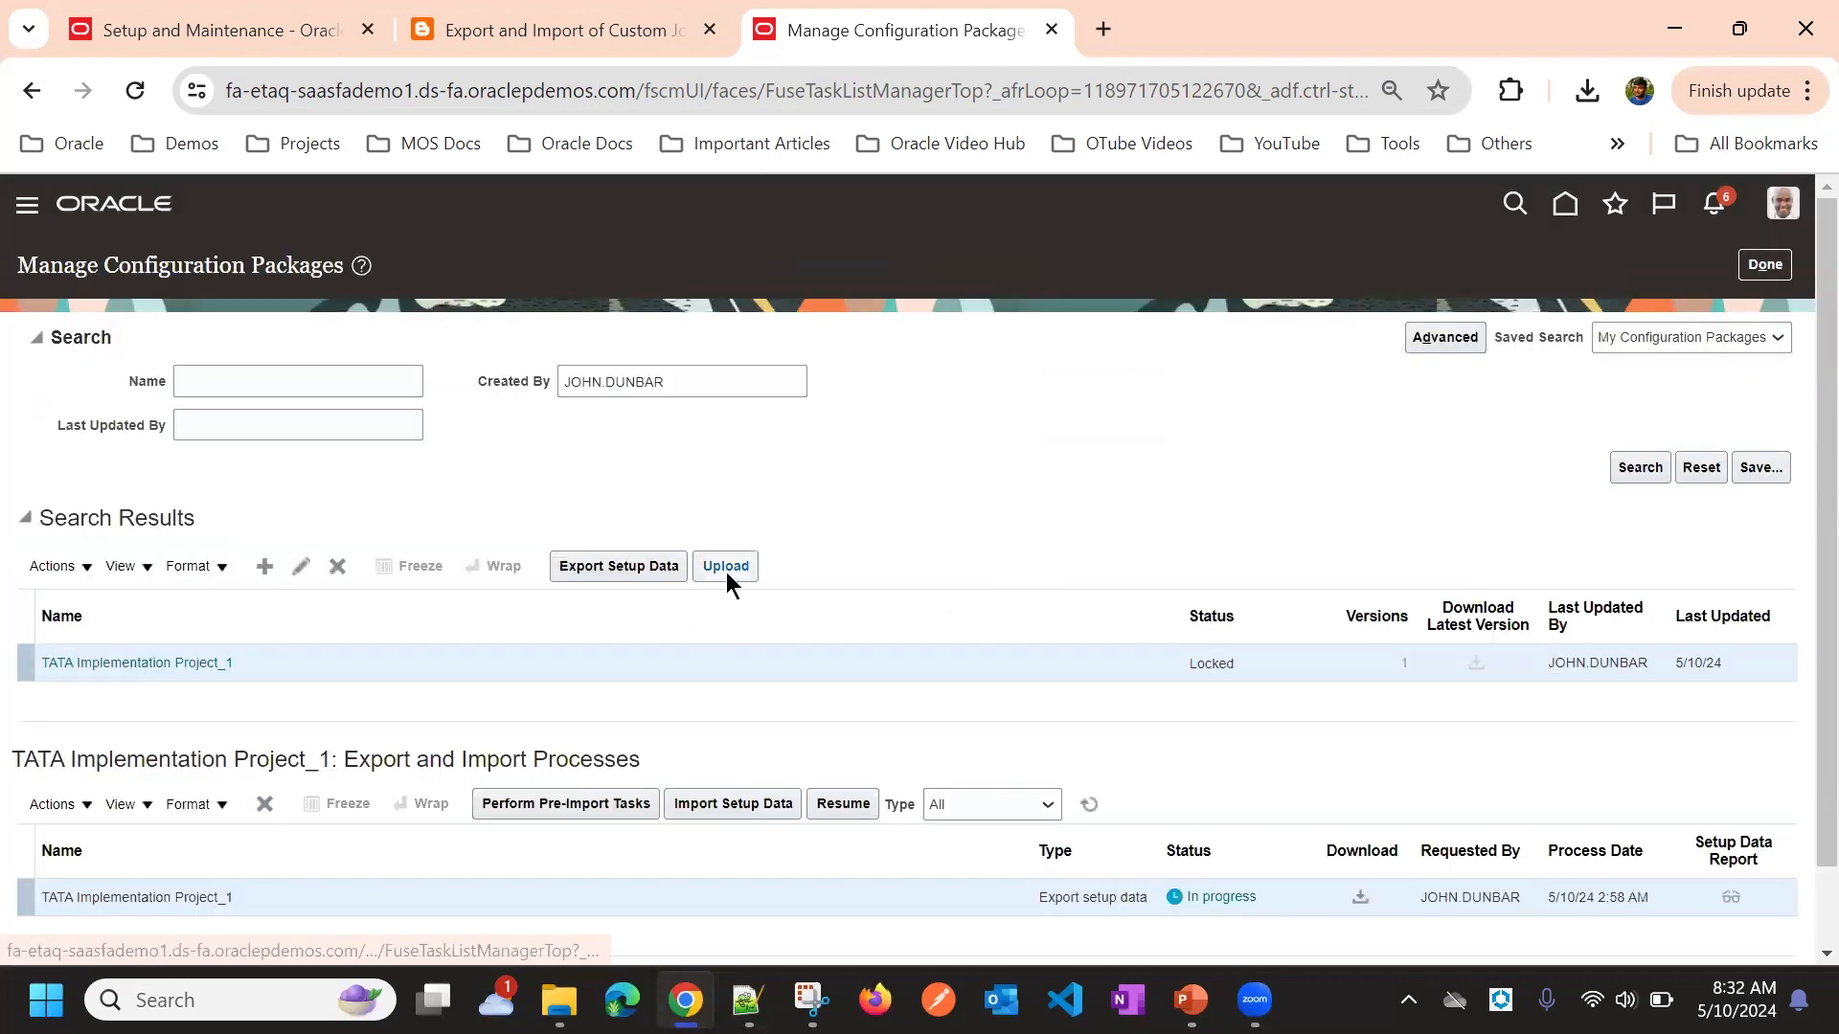
View the Upload Configuration Package page and its file selection, and leave without uploading a file
left_click(726, 567)
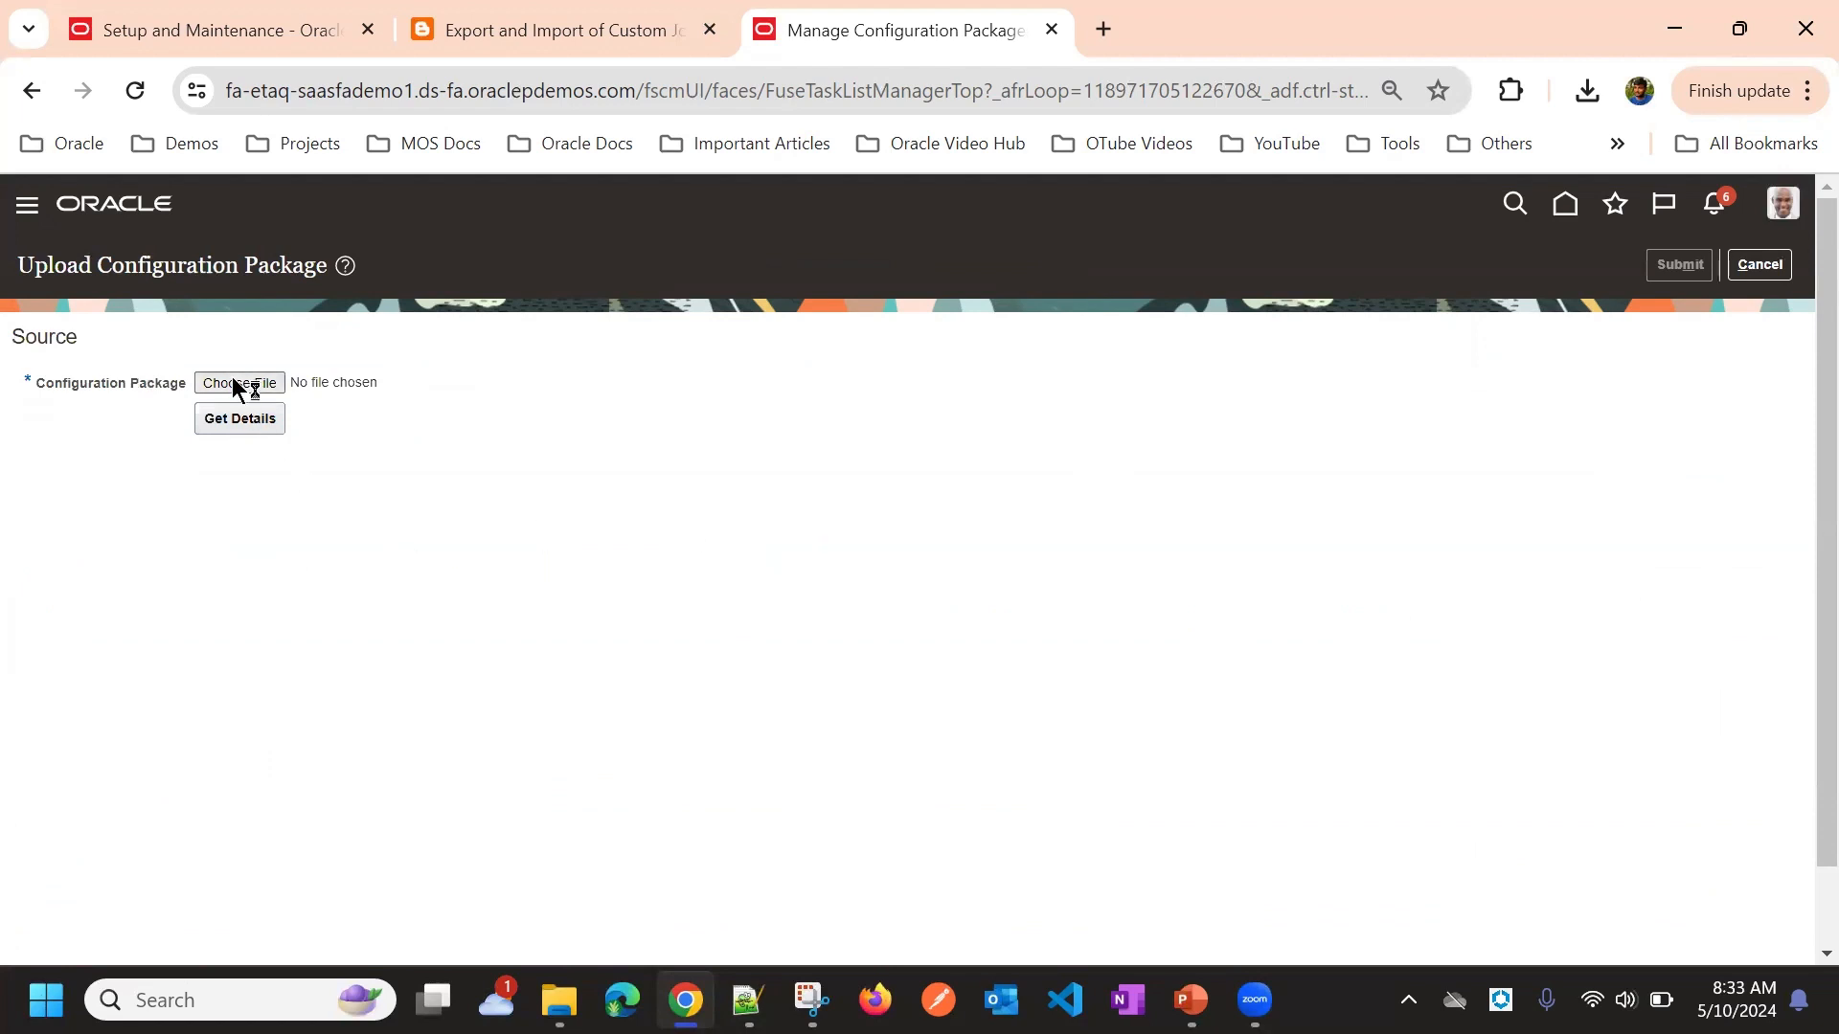
left_click(234, 383)
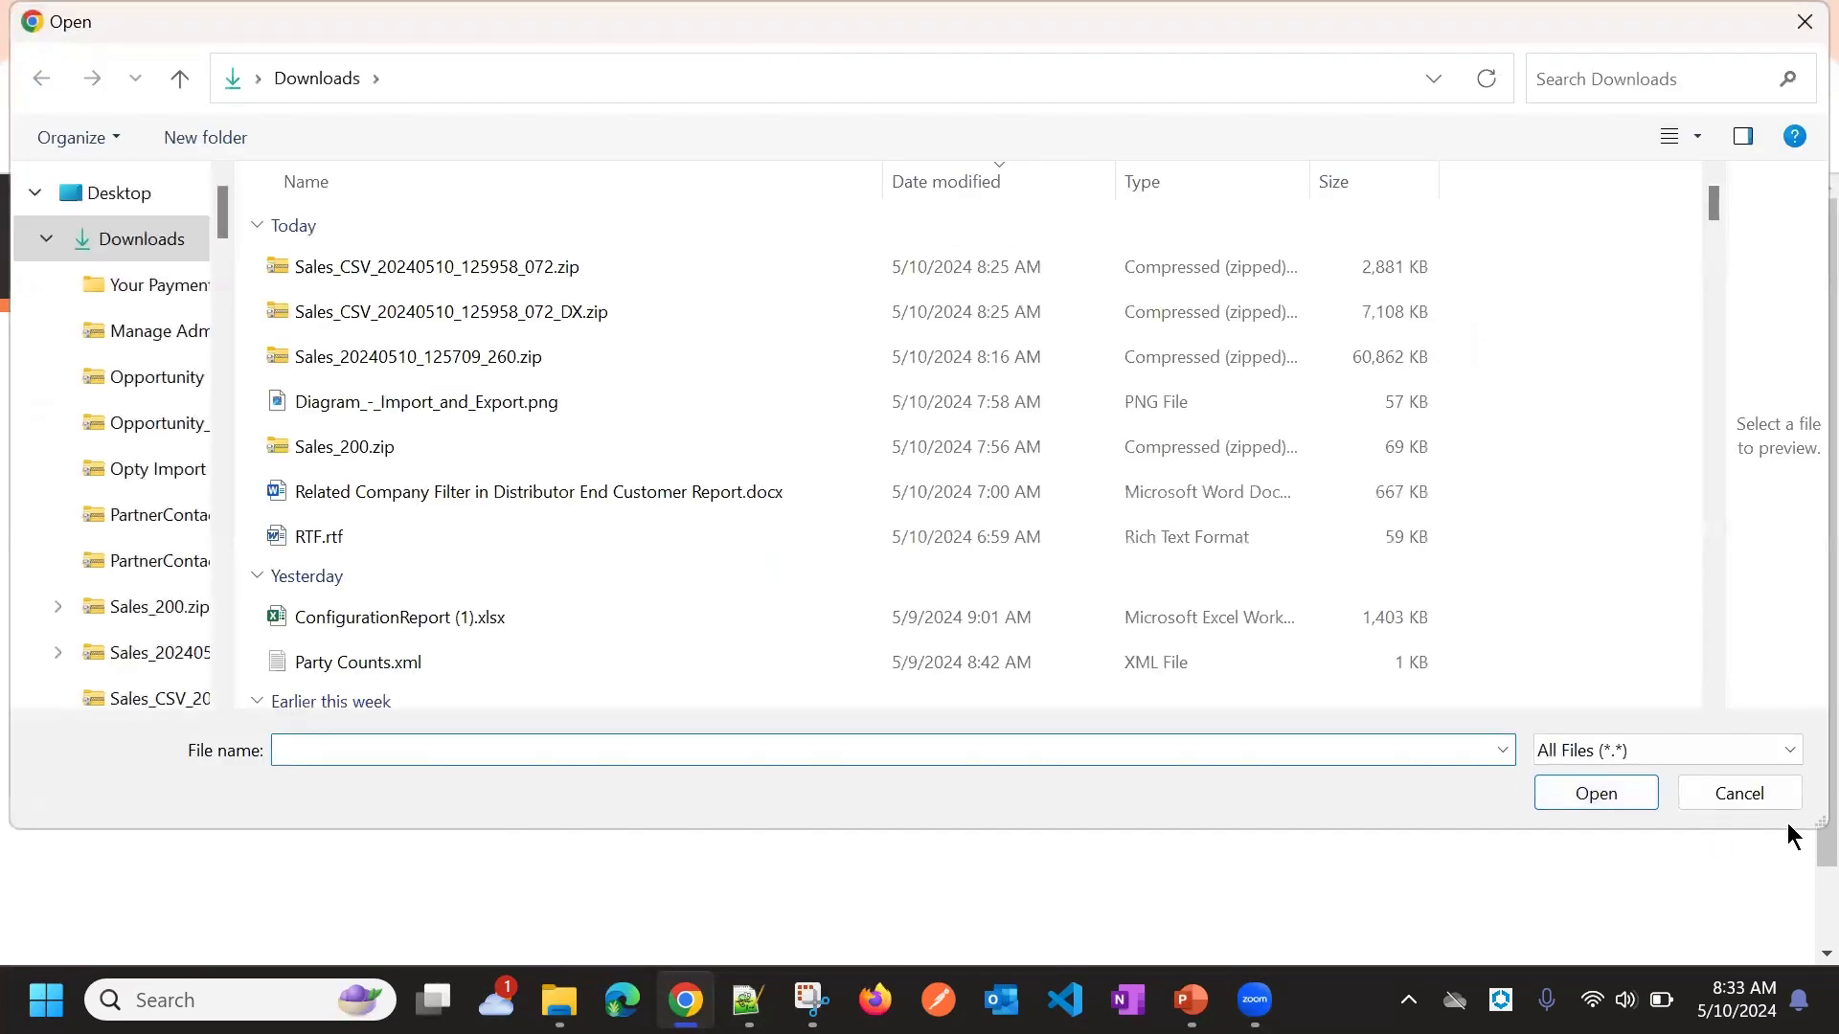
left_click(1760, 796)
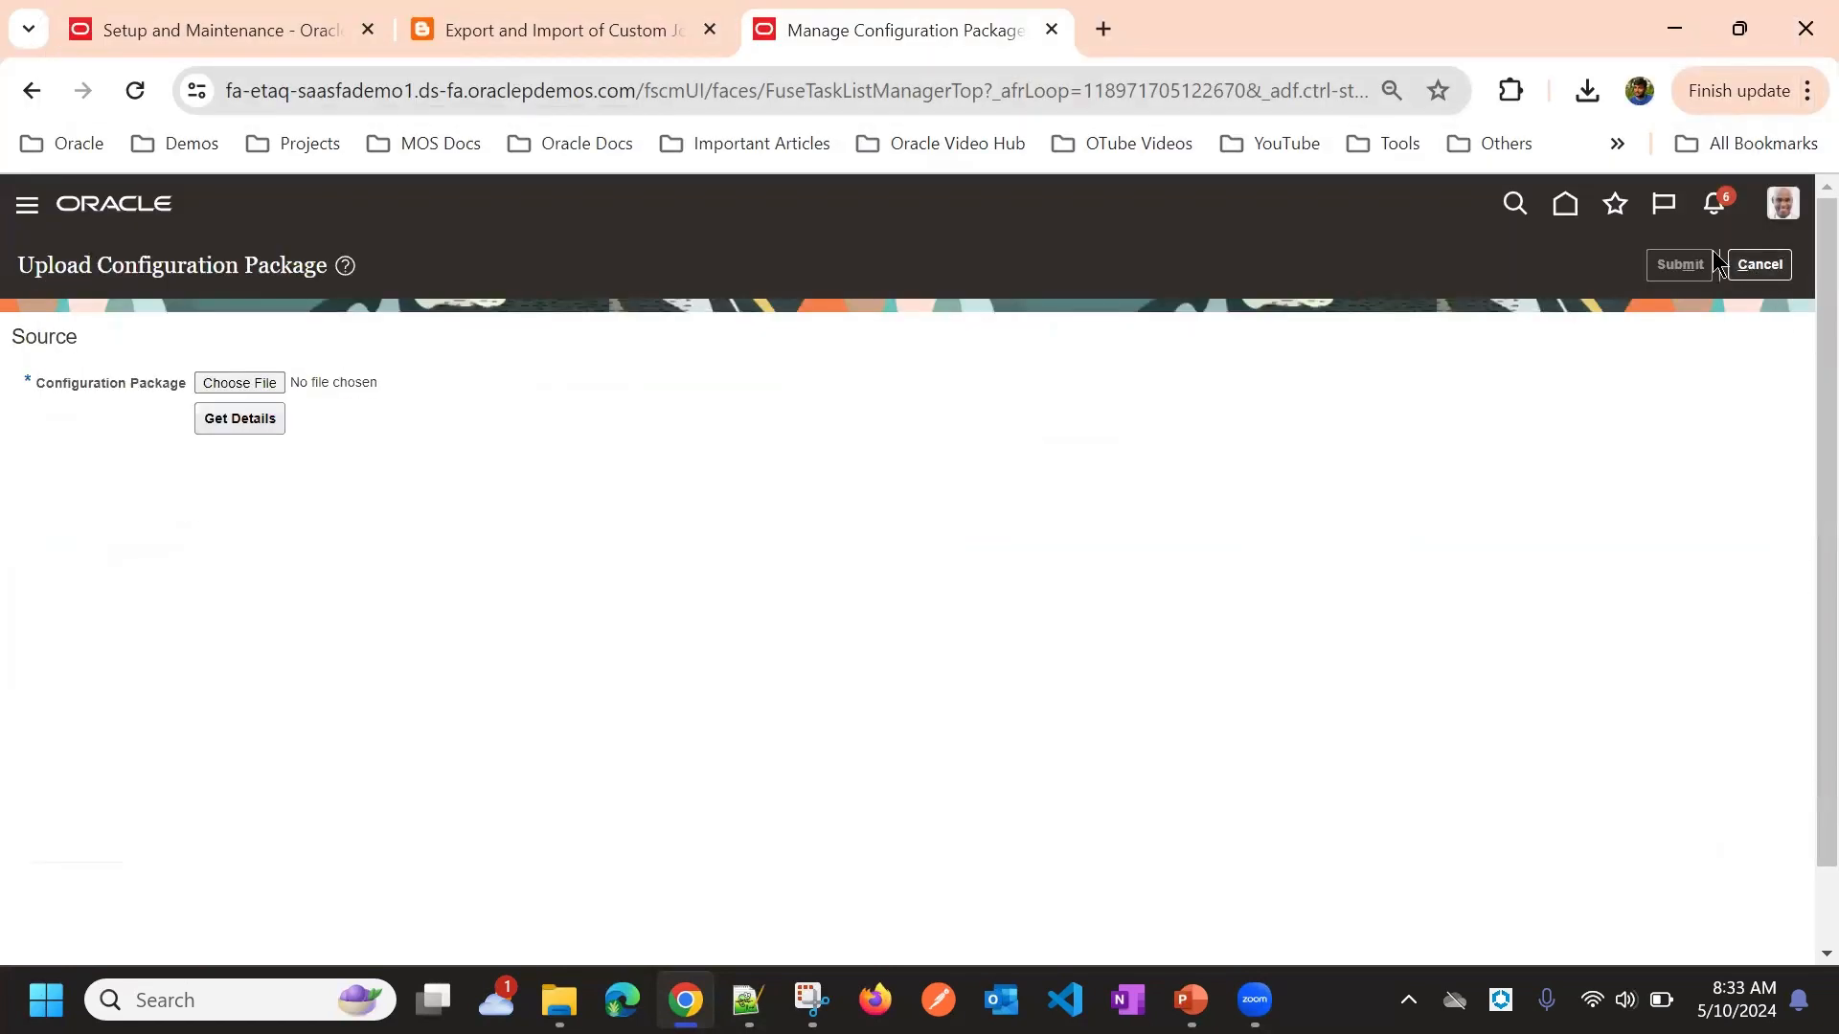
left_click(1760, 264)
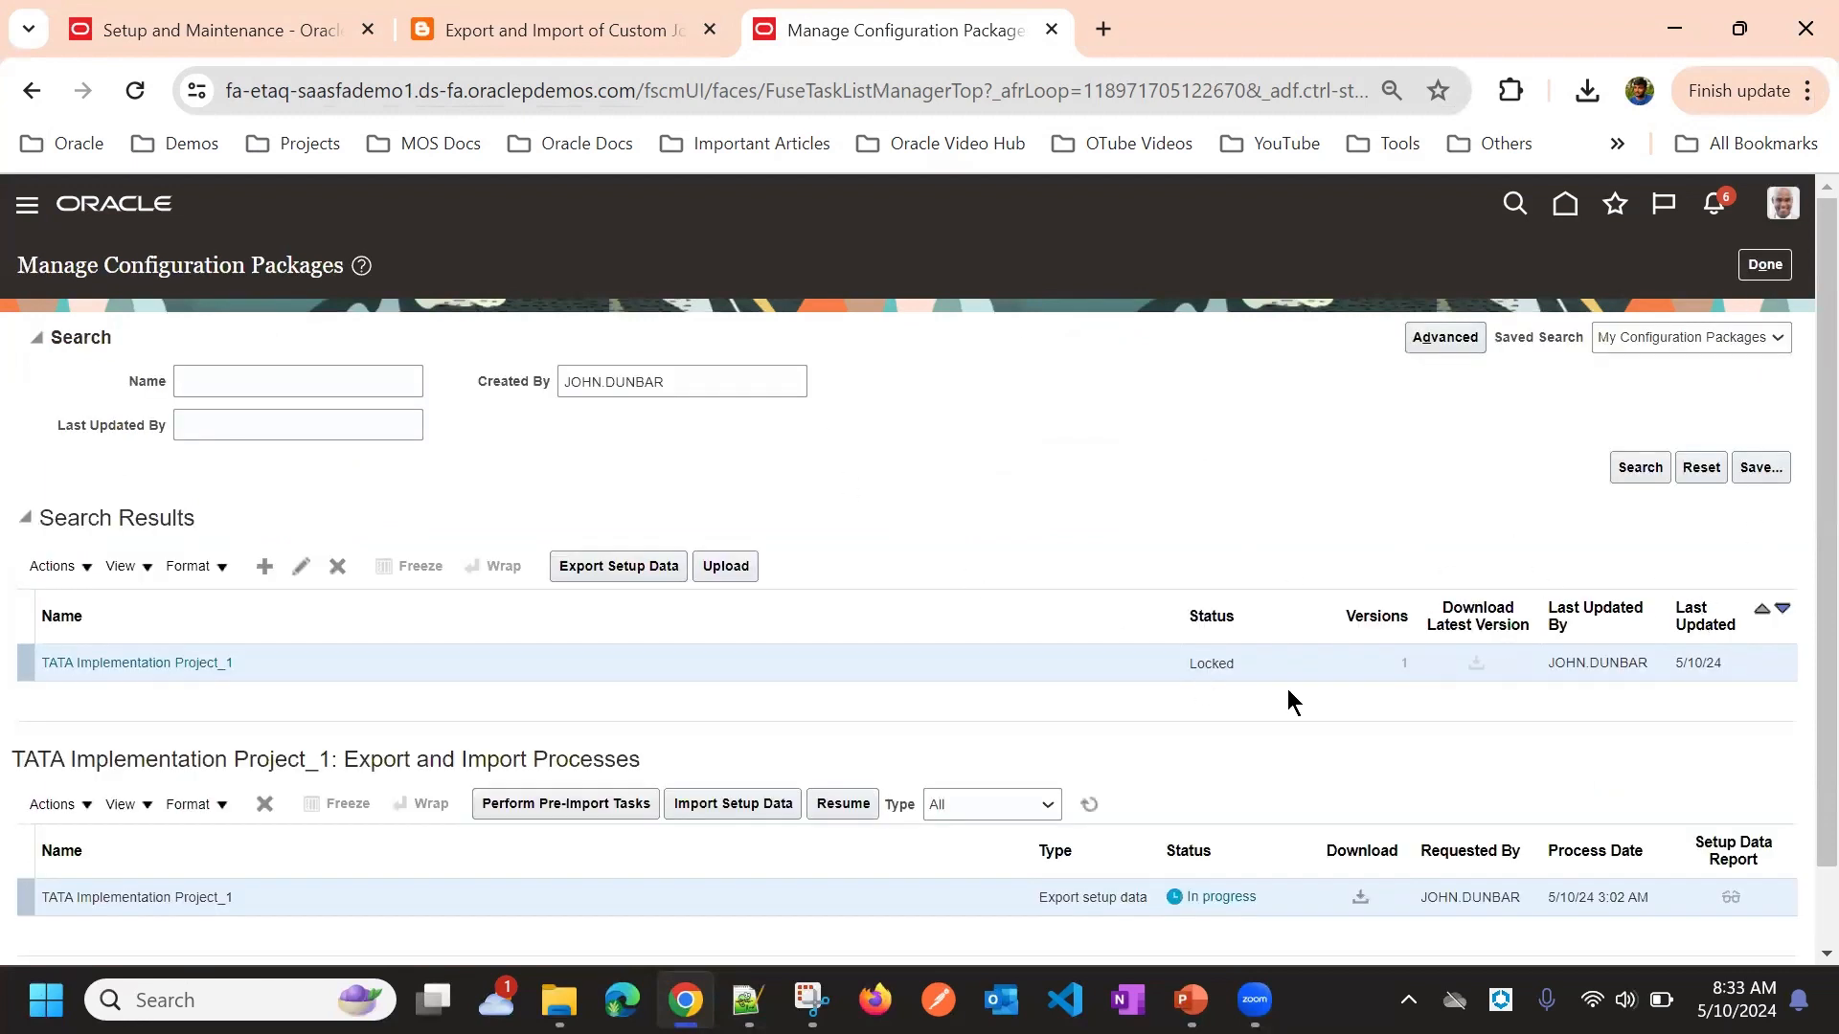
Check the export and import processes of TATA Implementation Project_1 and close the Manage Configuration Packages page
scroll(1287, 688, "down", 2)
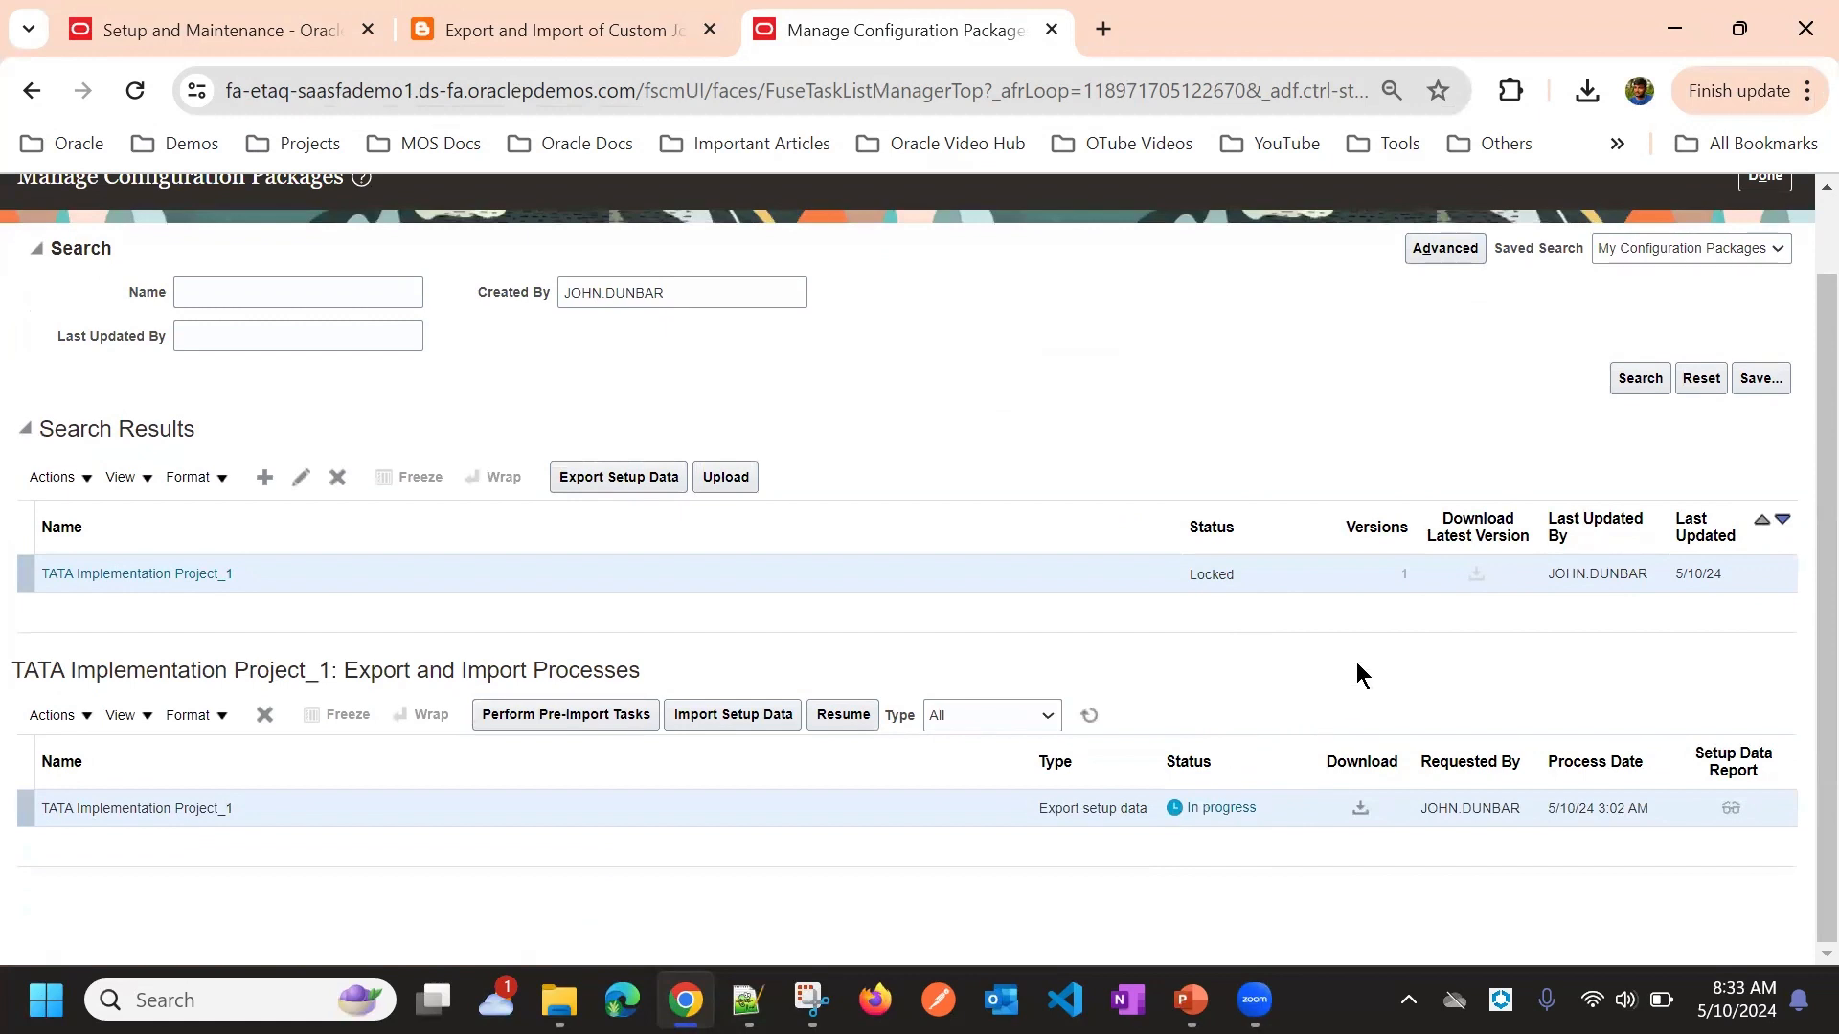
scroll(1174, 394, "up", 2)
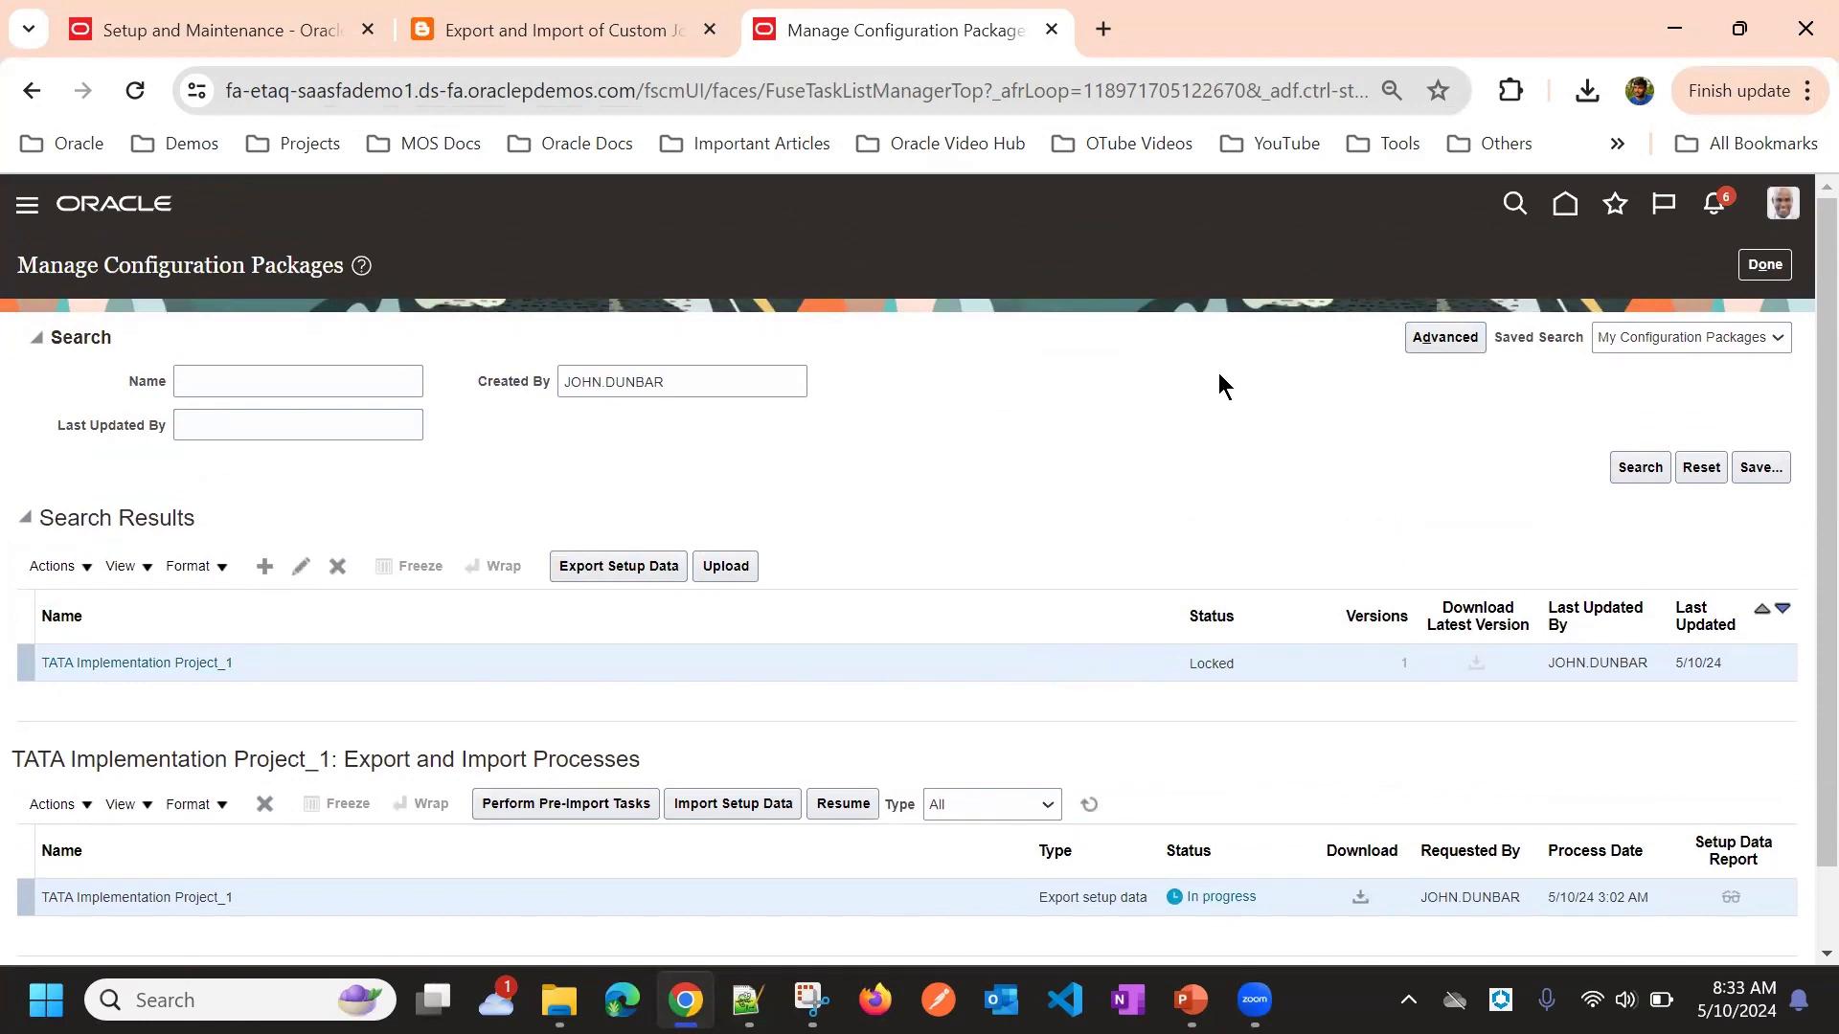
left_click(1758, 275)
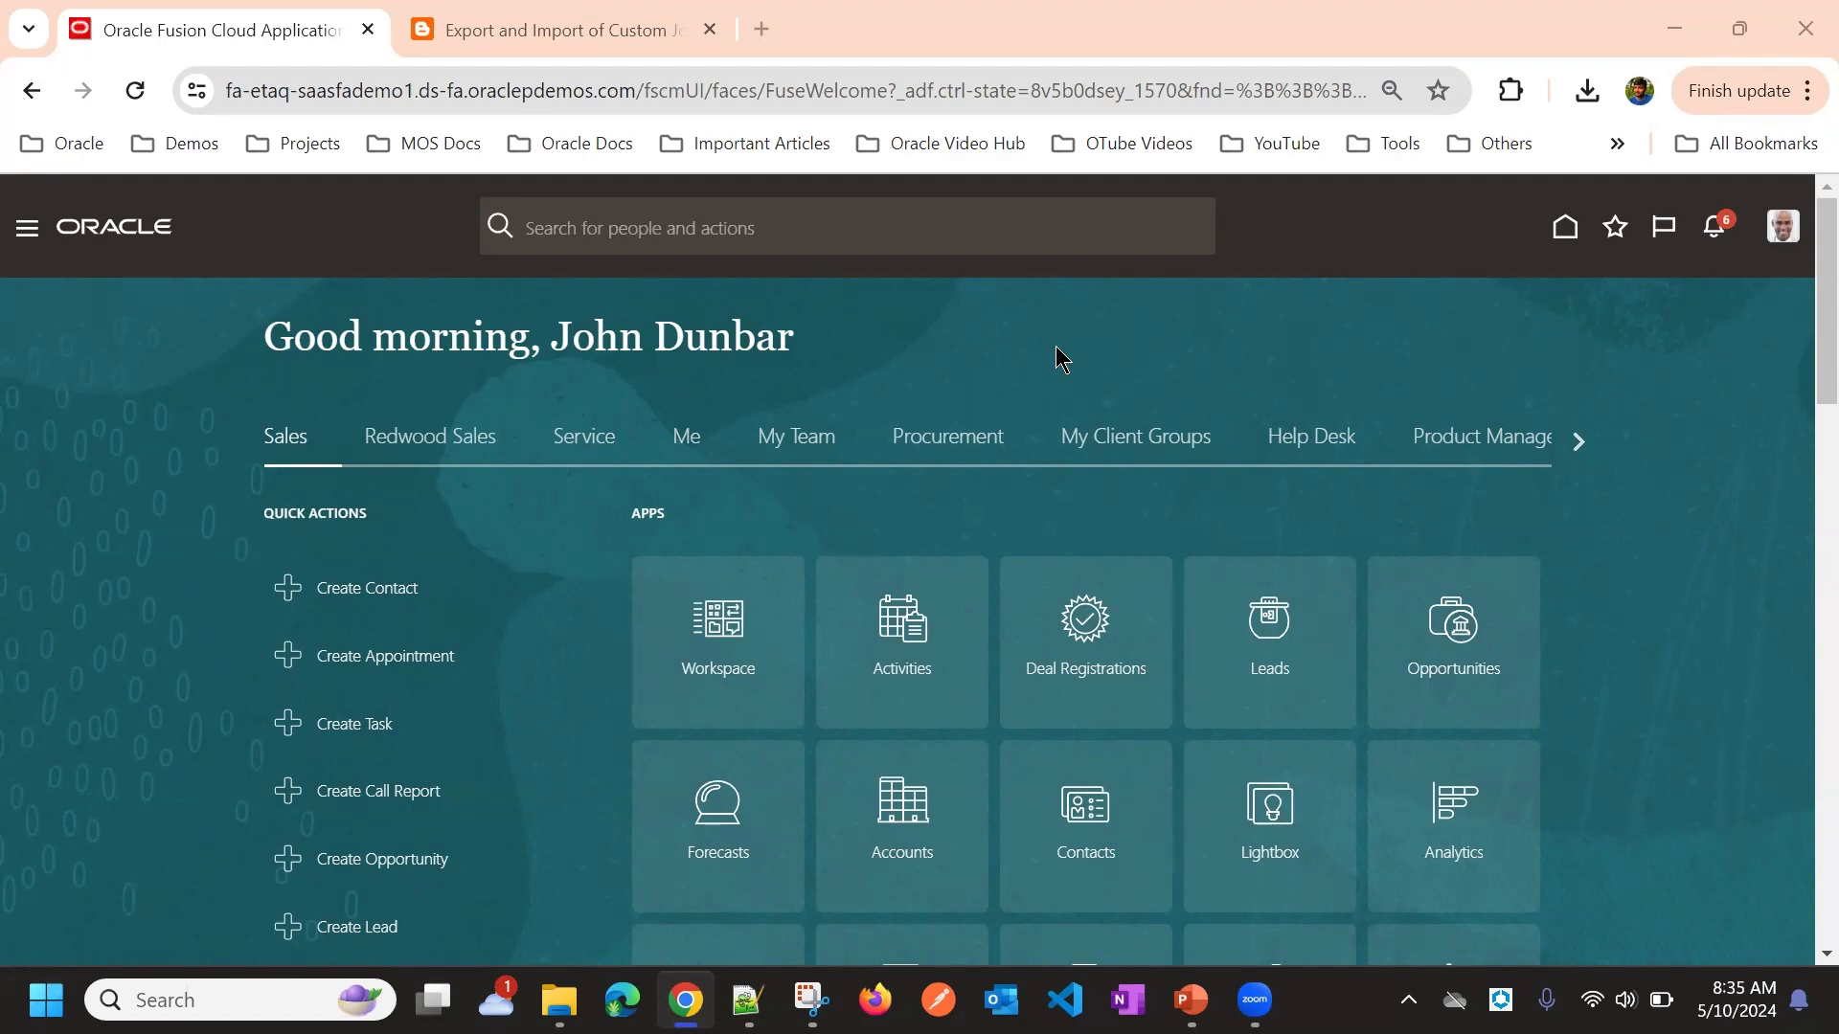
Switch to the PowerPoint presentation and show slide 3 at its Functional Setups item
left_click(1190, 1000)
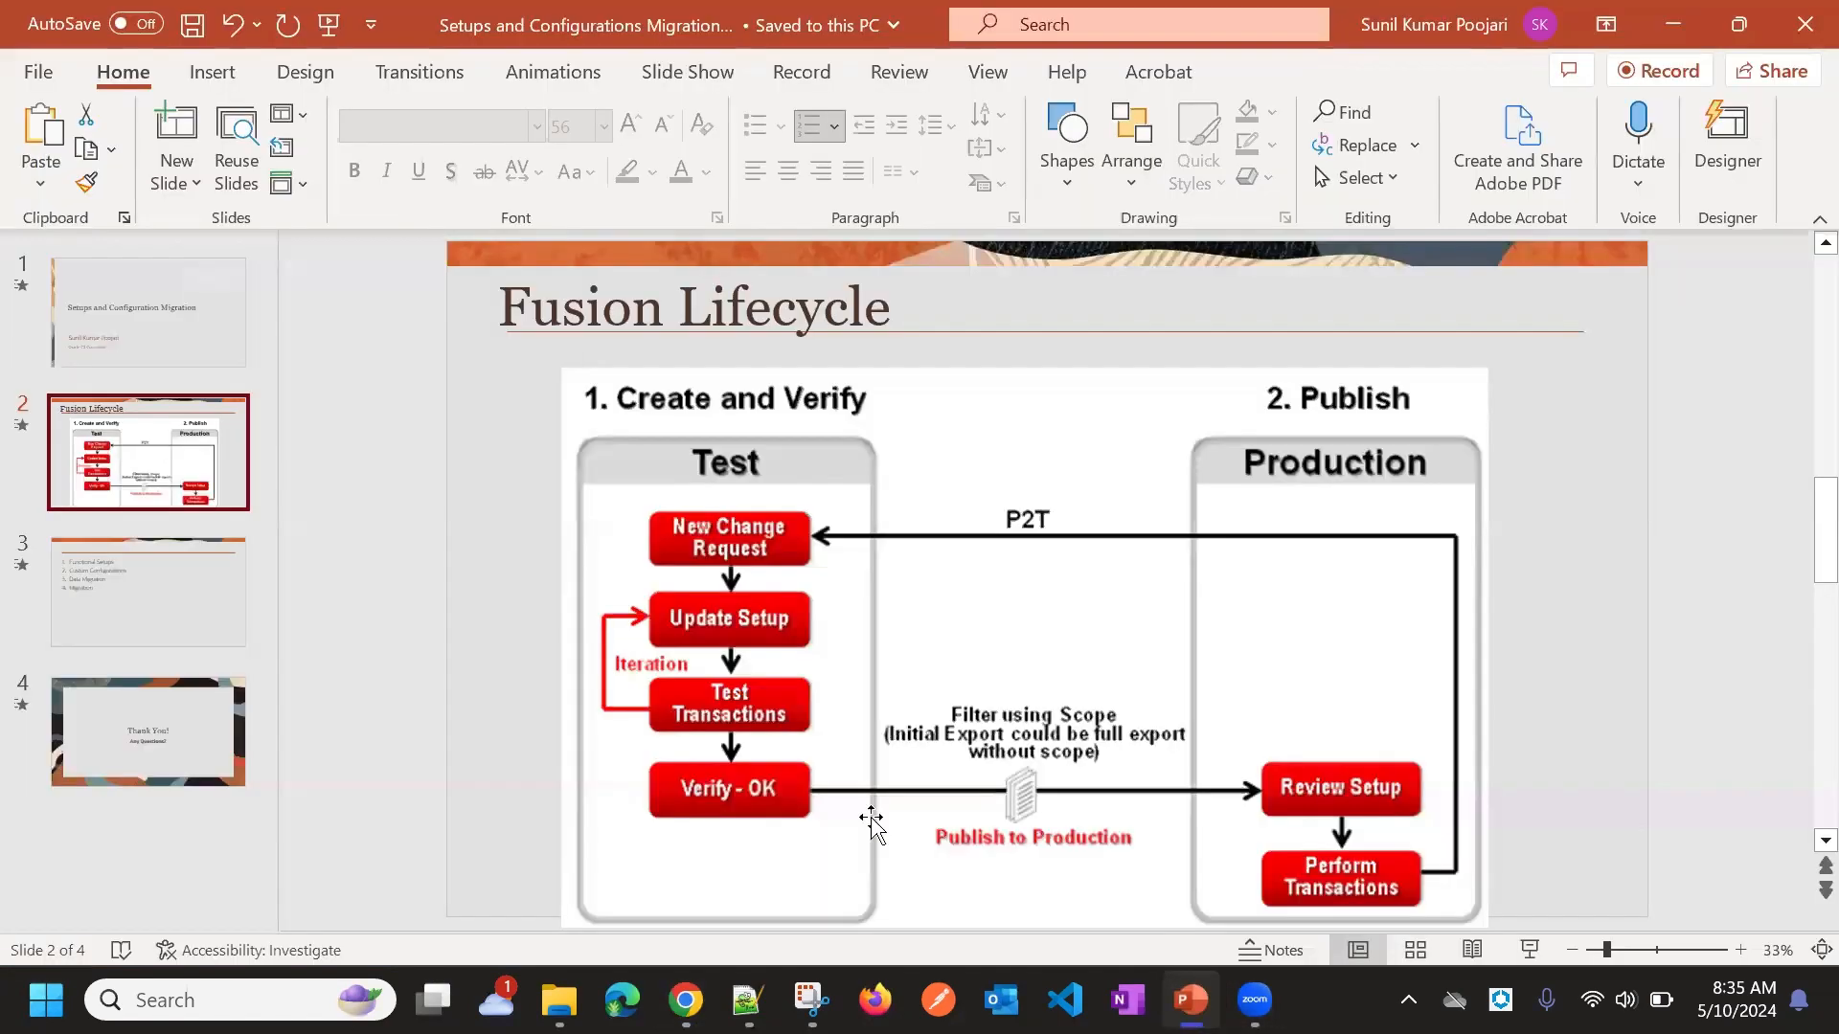
left_click(153, 603)
left_click(726, 388)
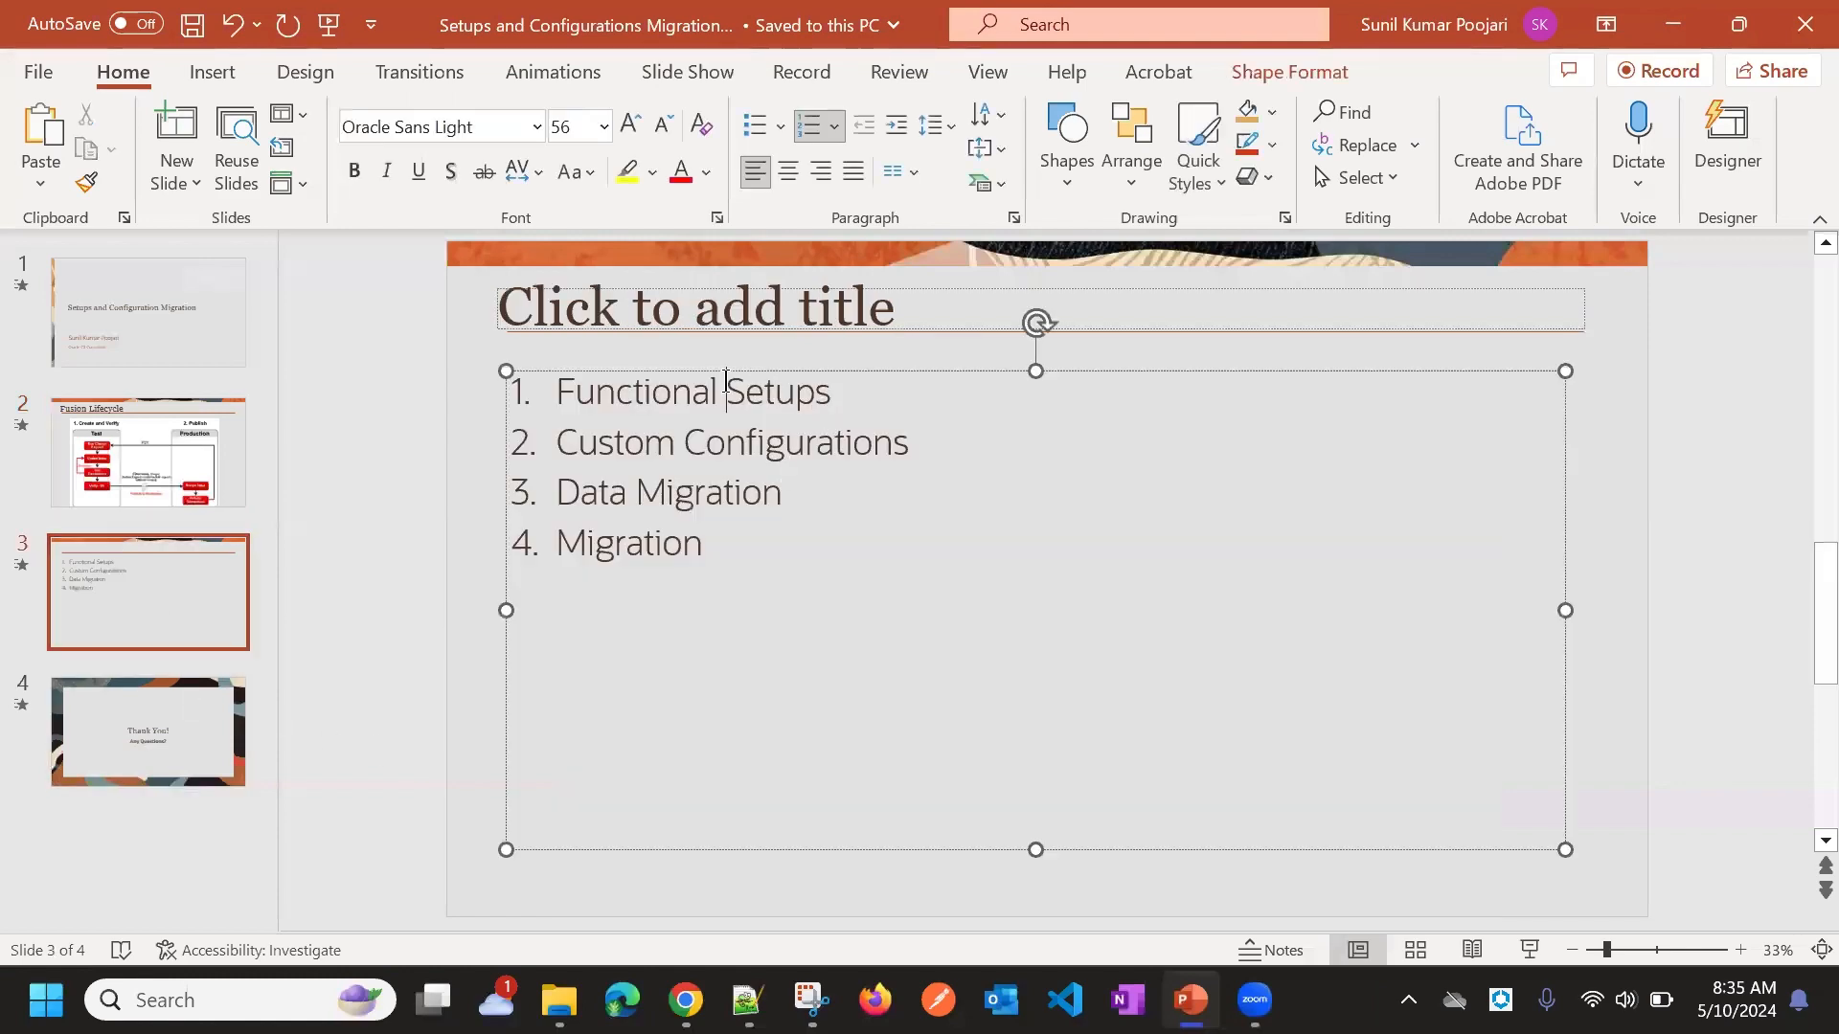